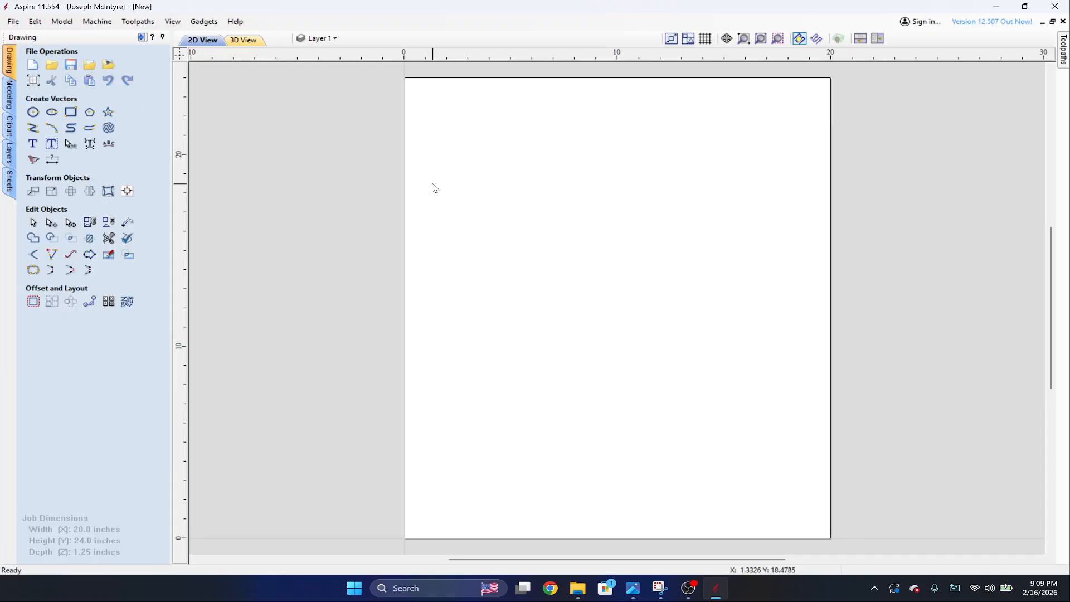
# Browse the Panels & Shields folder of the clipart library for a suitable base panel, widening the library for a better view.
pyautogui.click(9, 126)
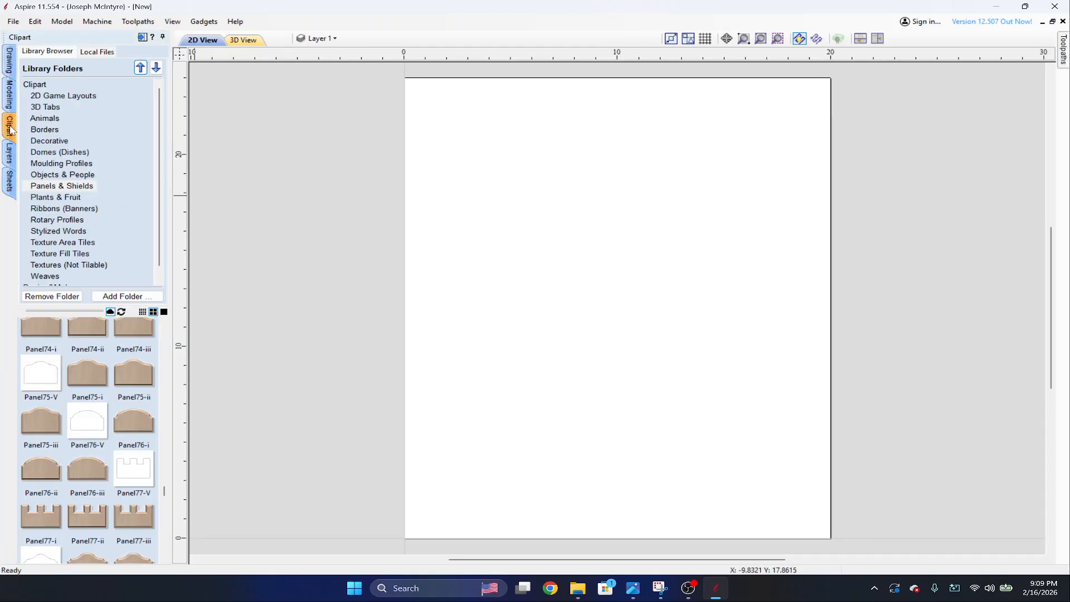
pyautogui.click(77, 186)
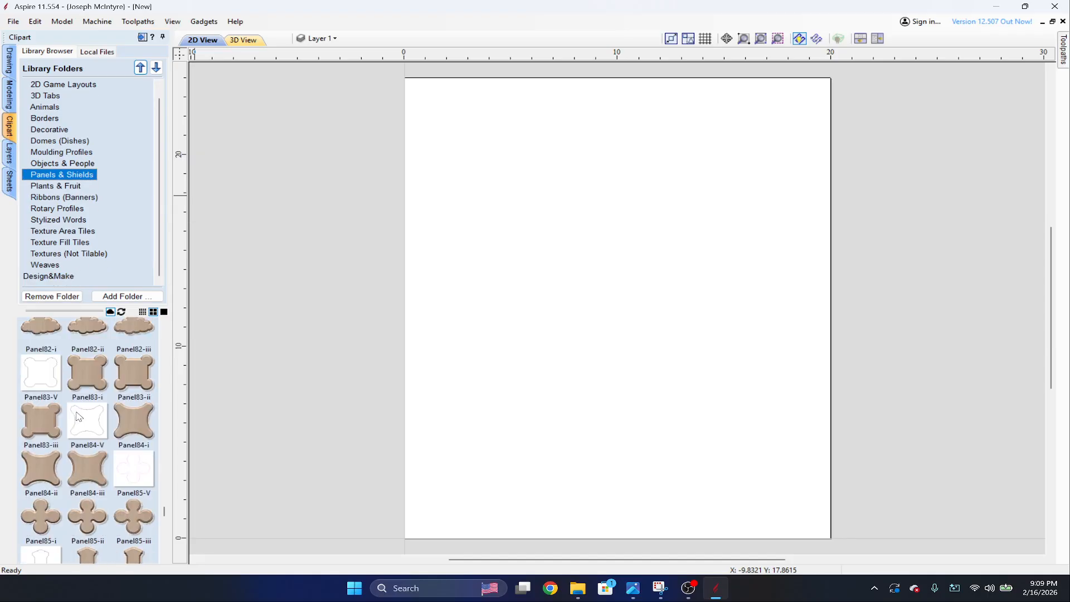
pyautogui.scroll(-3, 78, 417)
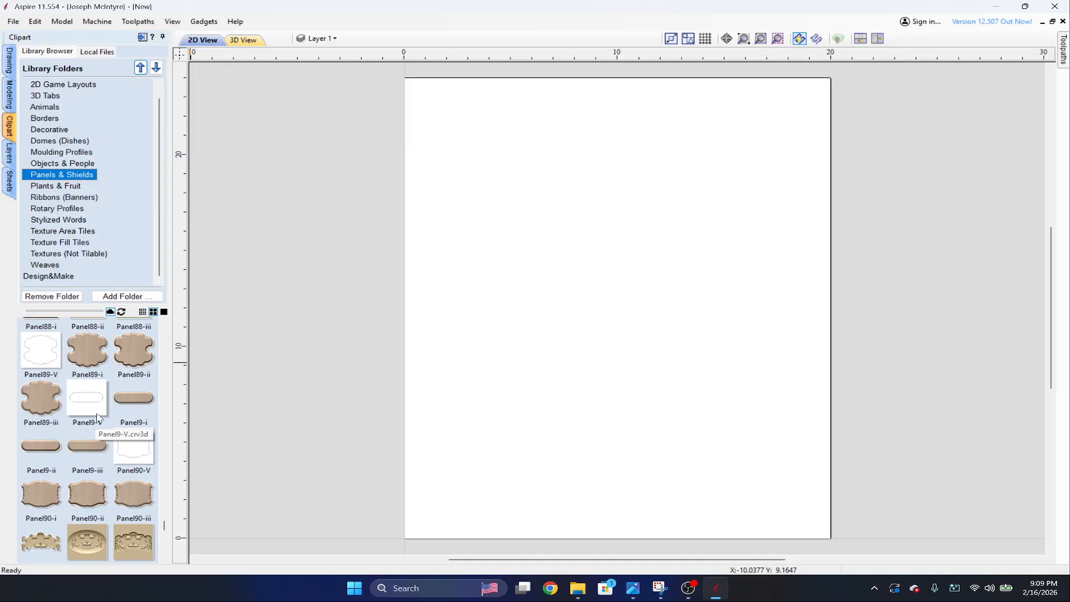
pyautogui.scroll(-15, 101, 411)
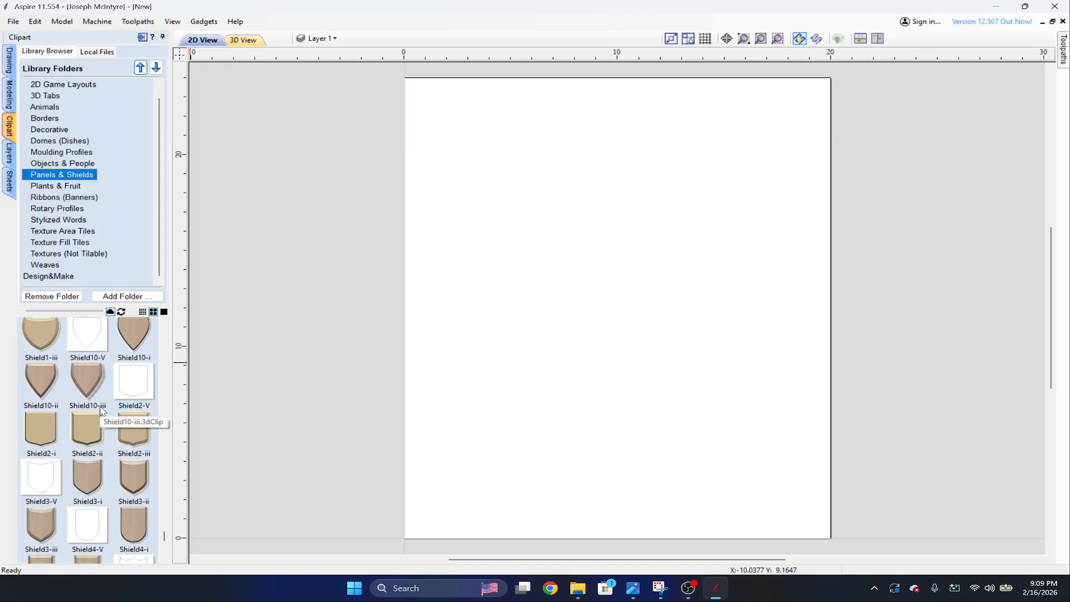
pyautogui.scroll(2, 102, 411)
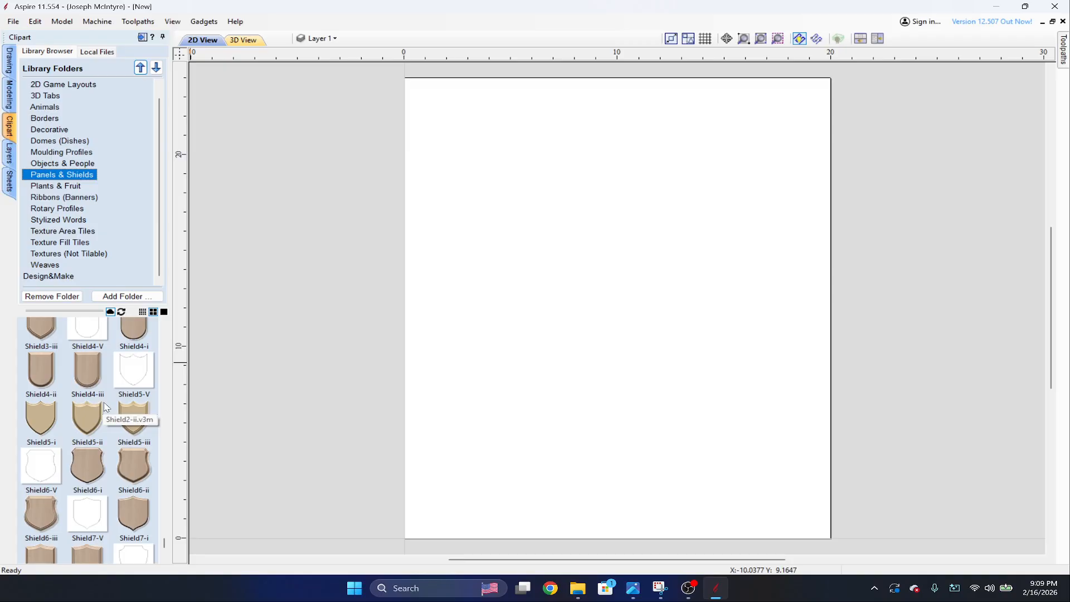
pyautogui.scroll(5, 105, 407)
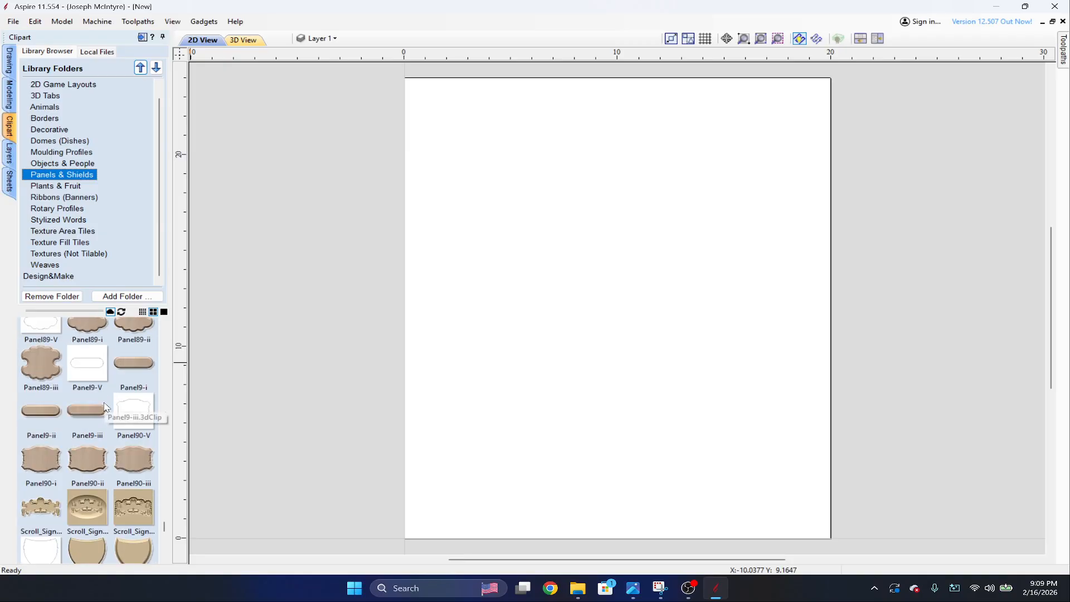
pyautogui.scroll(20, 104, 407)
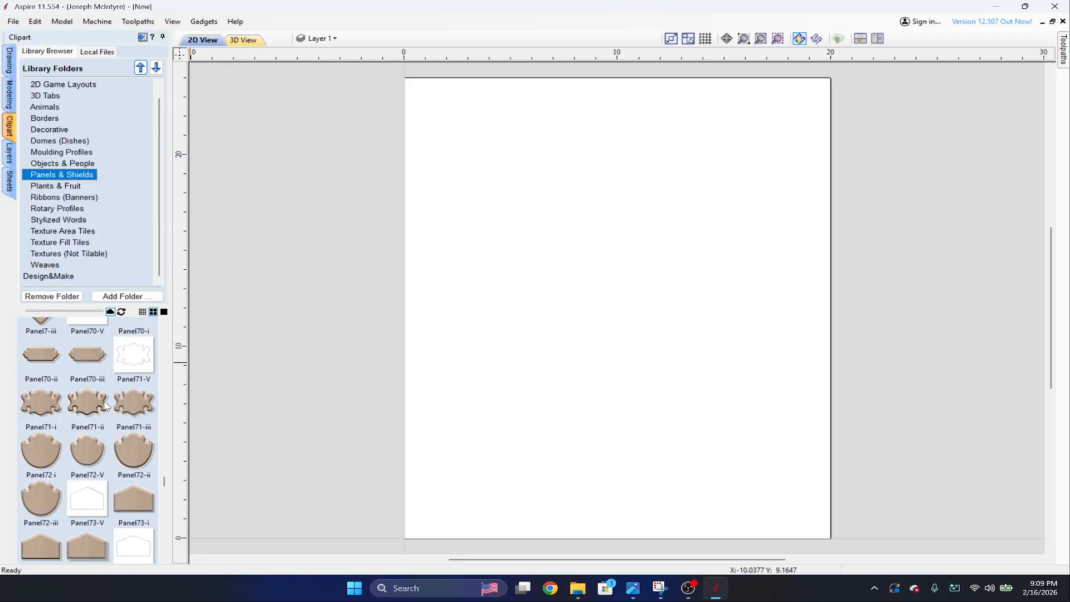
pyautogui.scroll(20, 106, 406)
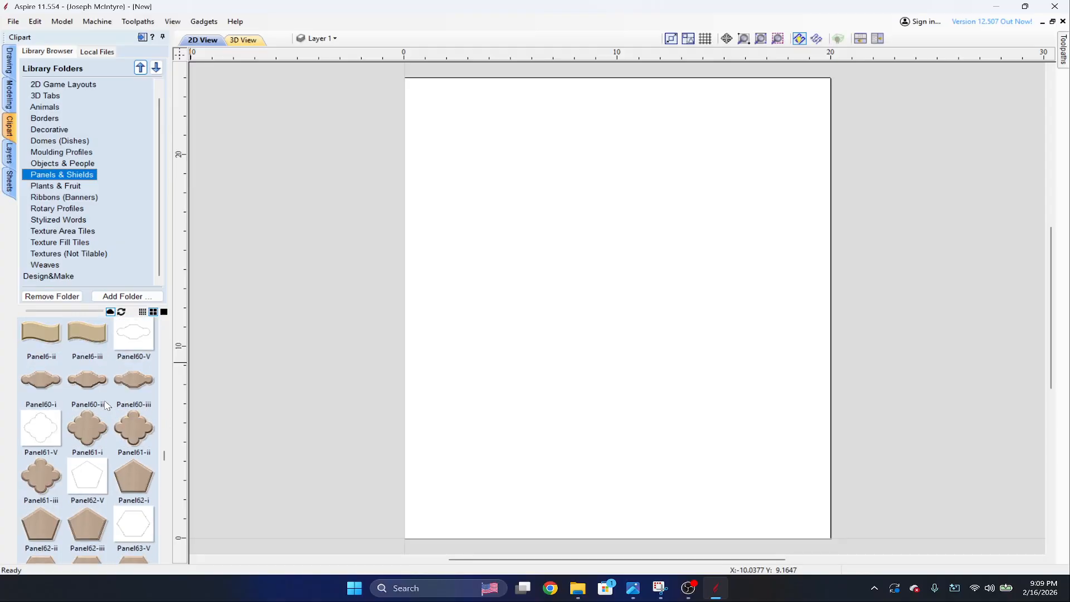
pyautogui.scroll(20, 106, 405)
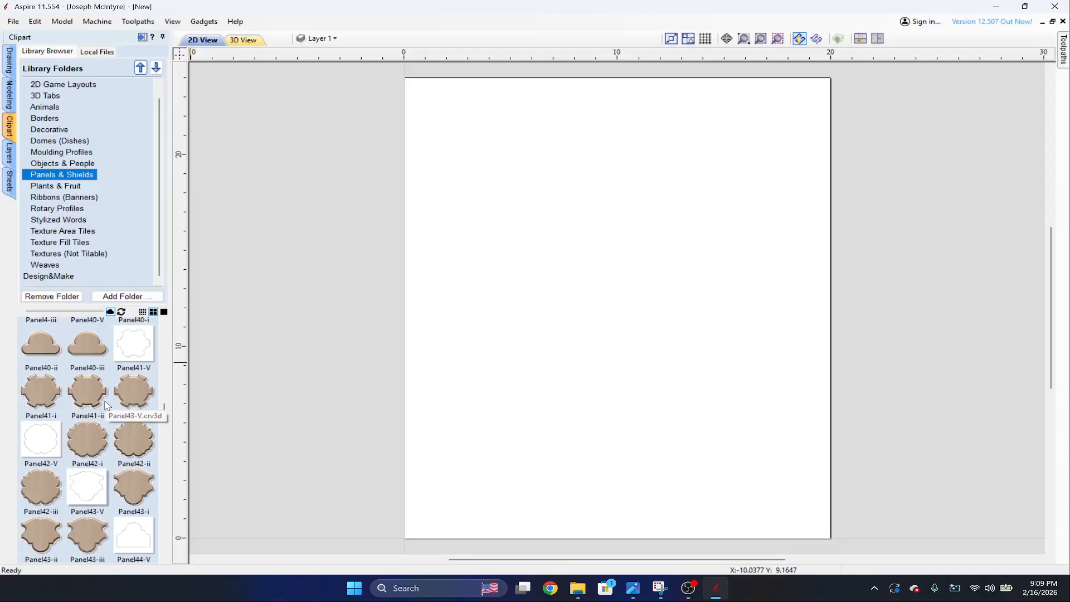
pyautogui.scroll(1, 107, 406)
pyautogui.moveTo(170, 346); pyautogui.dragTo(449, 354)
pyautogui.scroll(10, 135, 496)
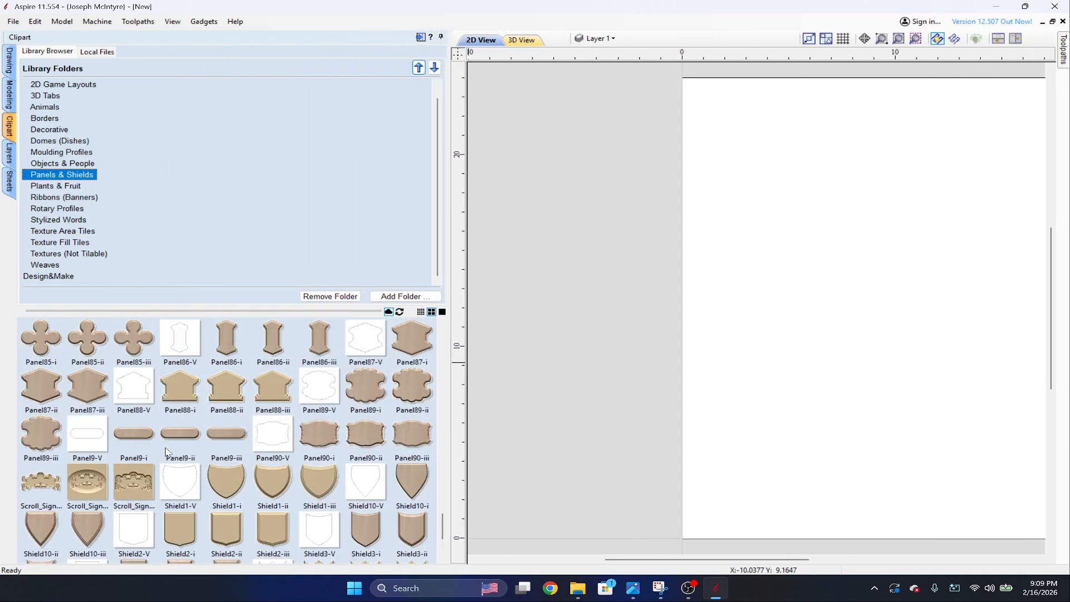
pyautogui.scroll(3, 184, 421)
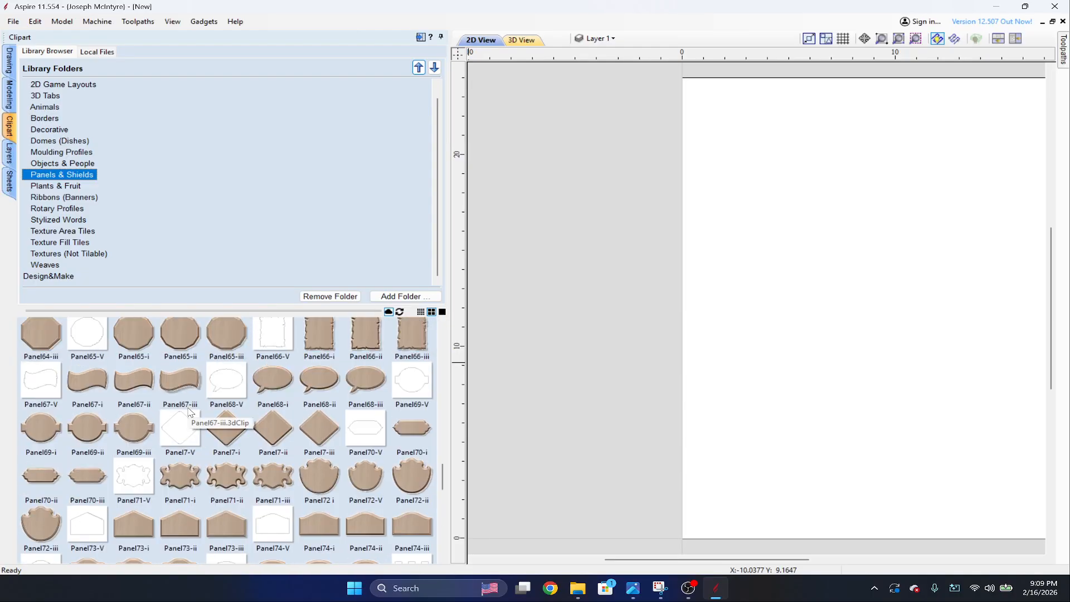
pyautogui.scroll(12, 189, 412)
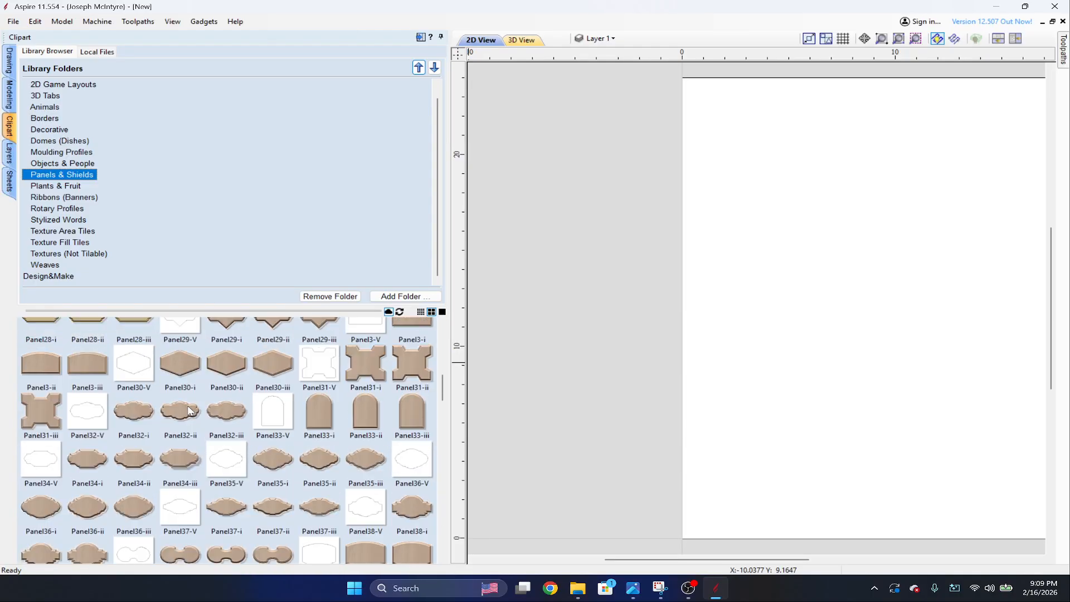
pyautogui.scroll(9, 190, 413)
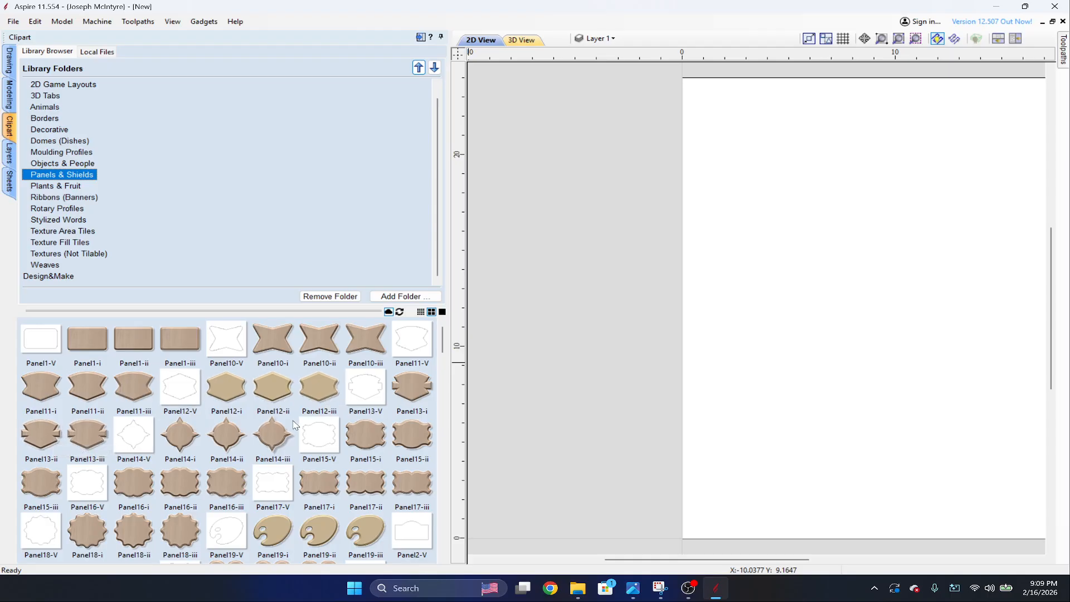
# Place the arched-top Panel3-ii clipart in the upper half of the sheet and narrow the widened clipart library again.
pyautogui.scroll(-1, 295, 425)
pyautogui.scroll(-3, 296, 424)
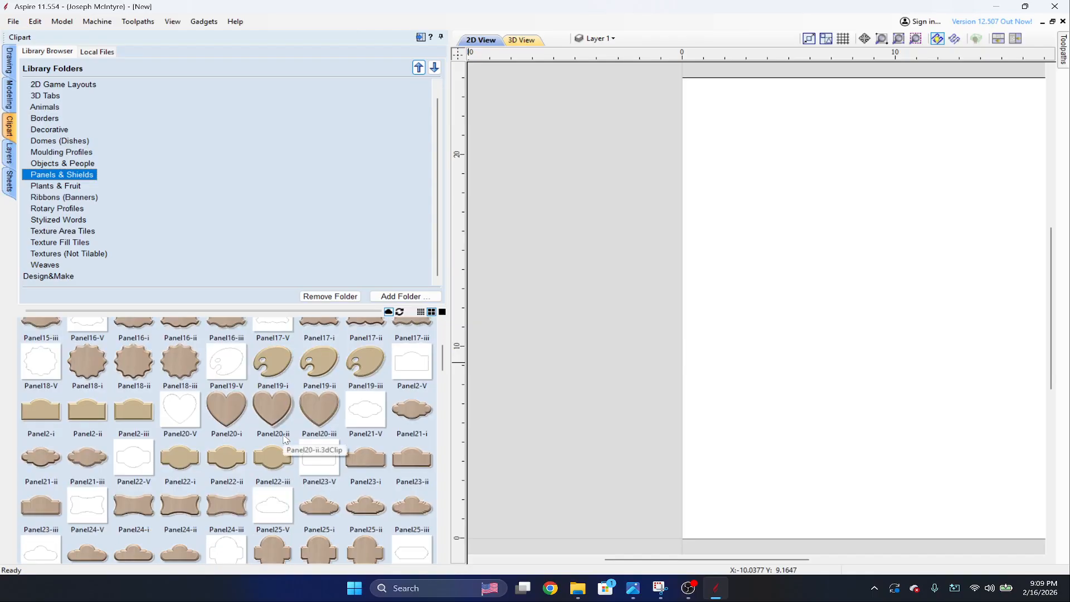
pyautogui.scroll(-1, 273, 454)
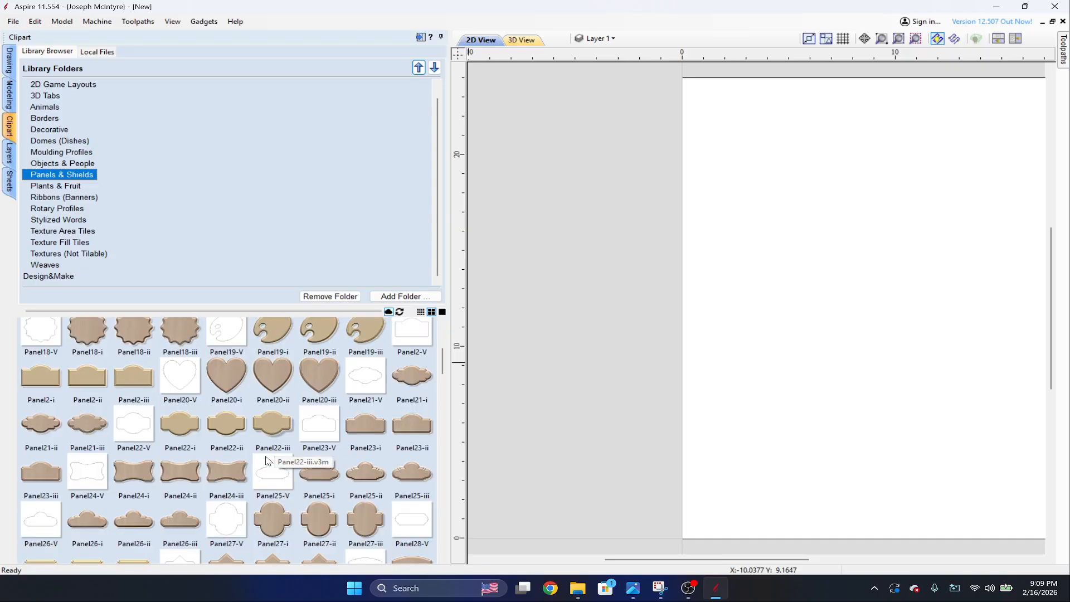
pyautogui.scroll(-2, 266, 461)
pyautogui.scroll(-3, 266, 461)
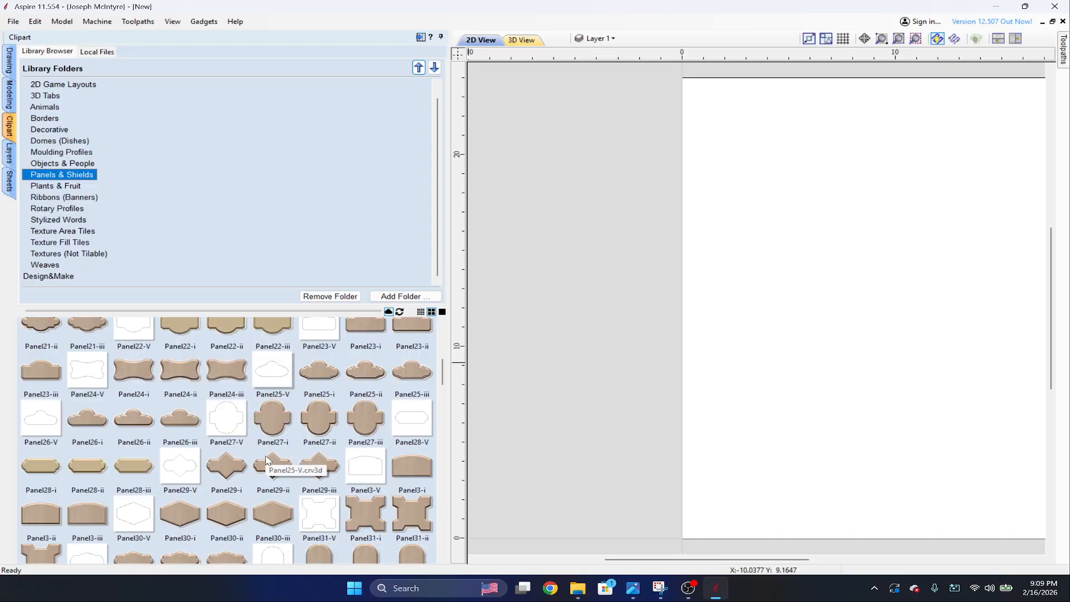
pyautogui.scroll(-1, 267, 460)
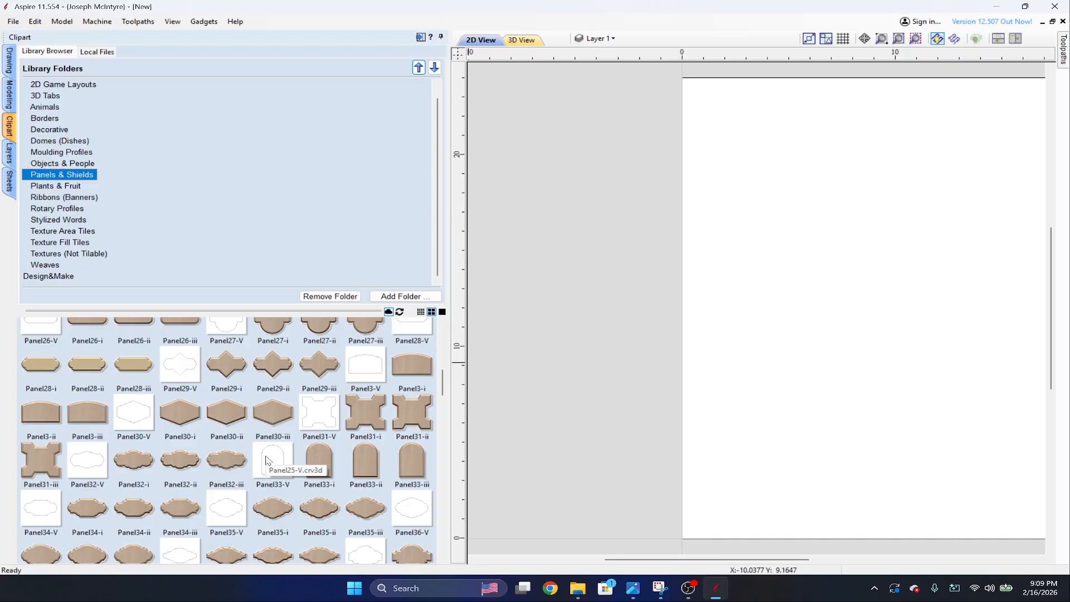
pyautogui.moveTo(44, 415); pyautogui.dragTo(887, 211)
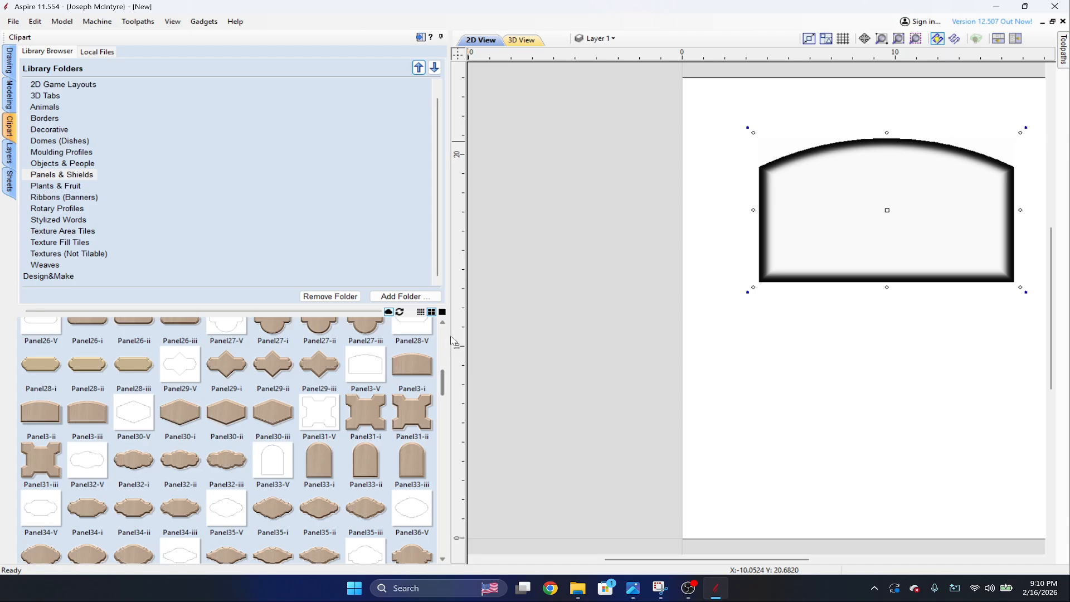
pyautogui.moveTo(452, 341); pyautogui.dragTo(170, 341)
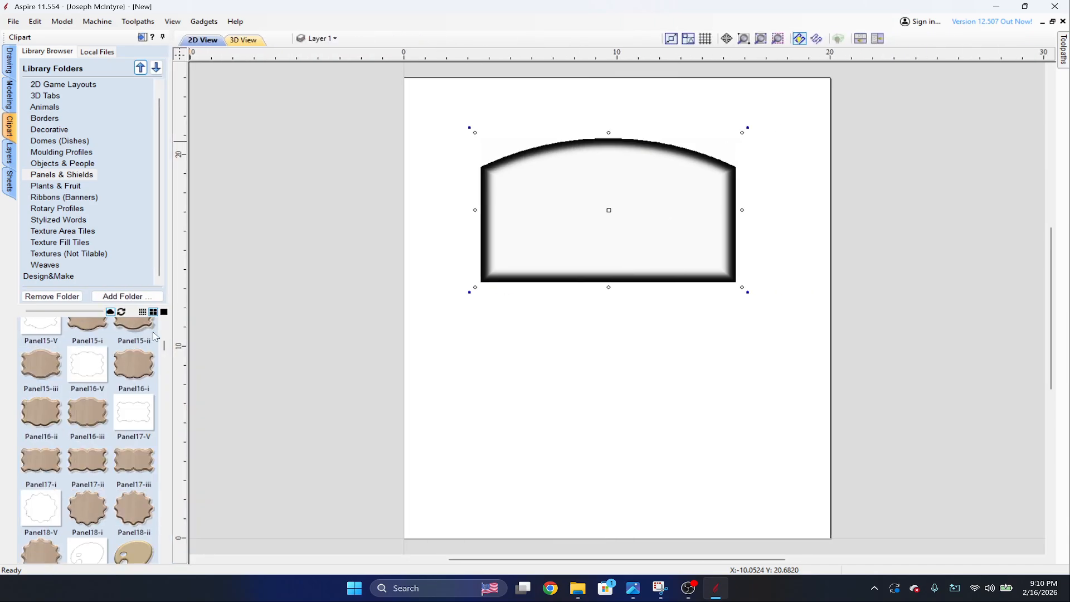
# Resize the arched panel component to 15.5 inches wide and 19.5 inches high, without linking the two dimensions.
pyautogui.click(629, 205)
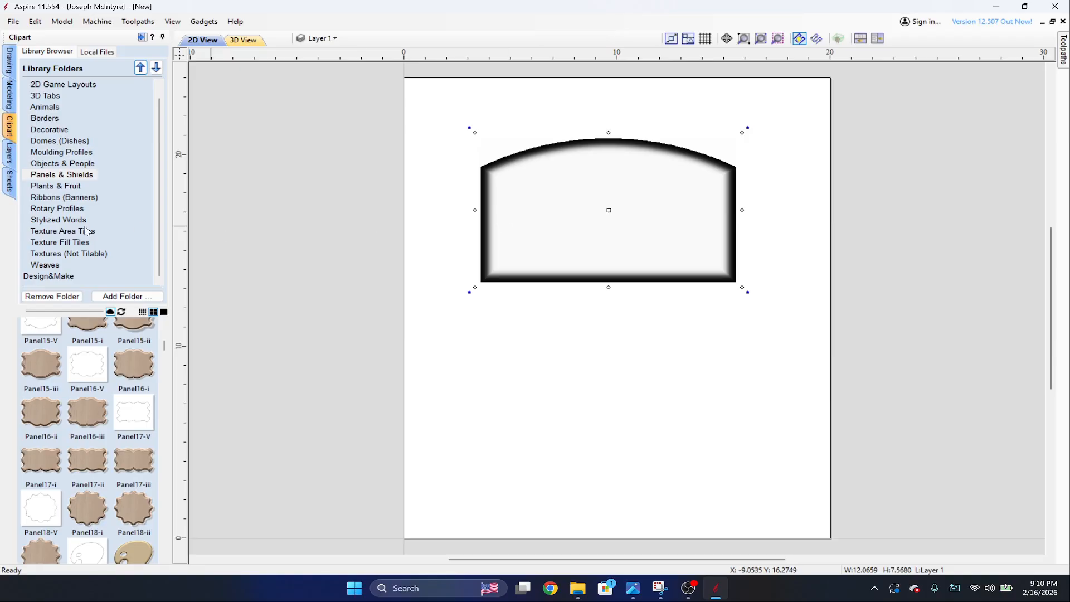
pyautogui.click(9, 96)
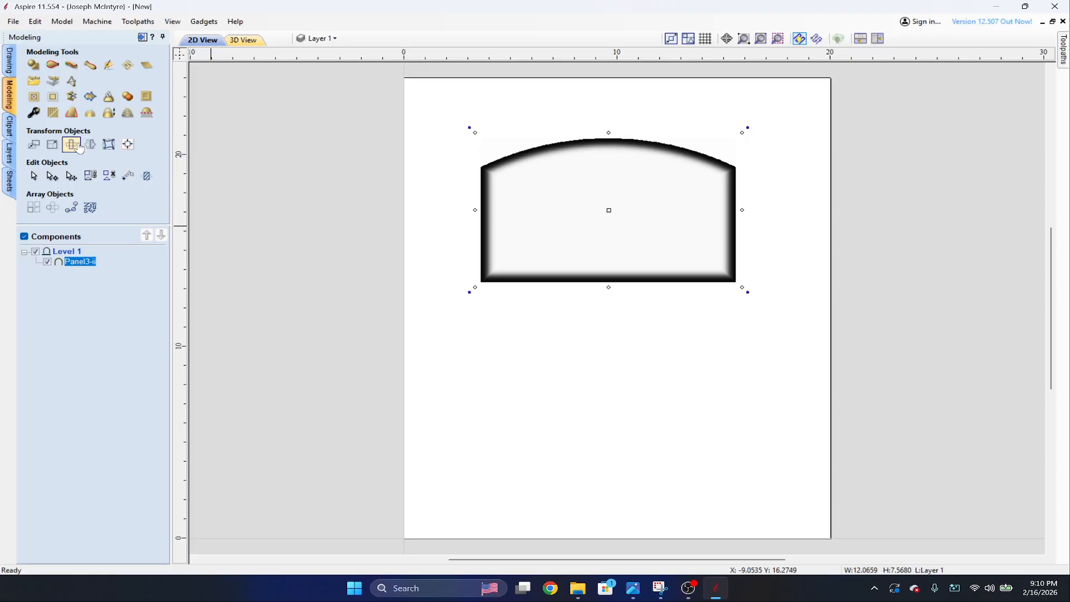
pyautogui.click(53, 144)
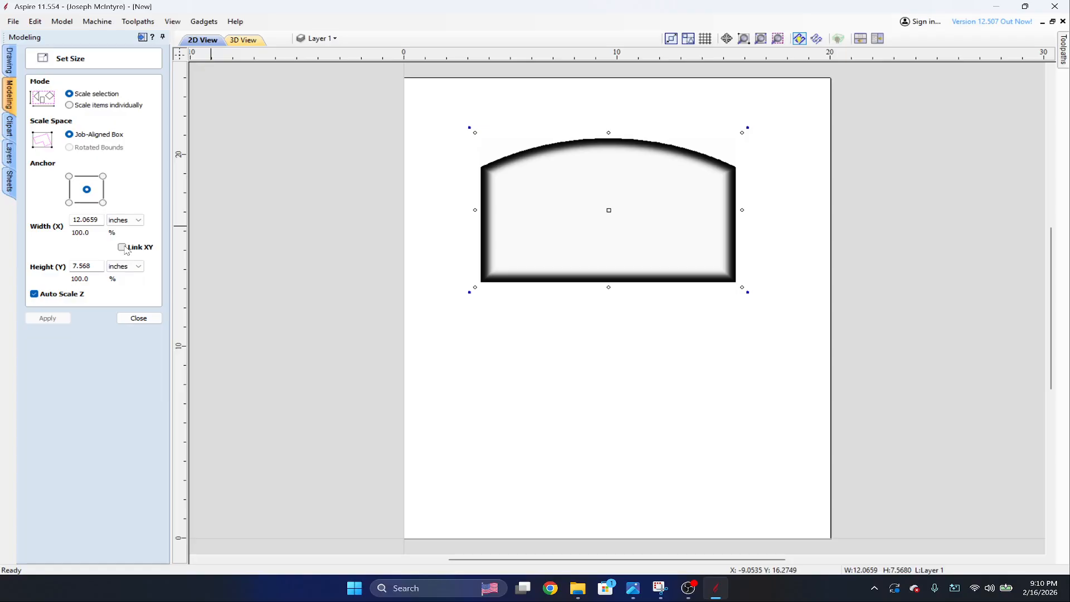
pyautogui.doubleClick(98, 265)
pyautogui.write('19.5')
pyautogui.press('Tab')
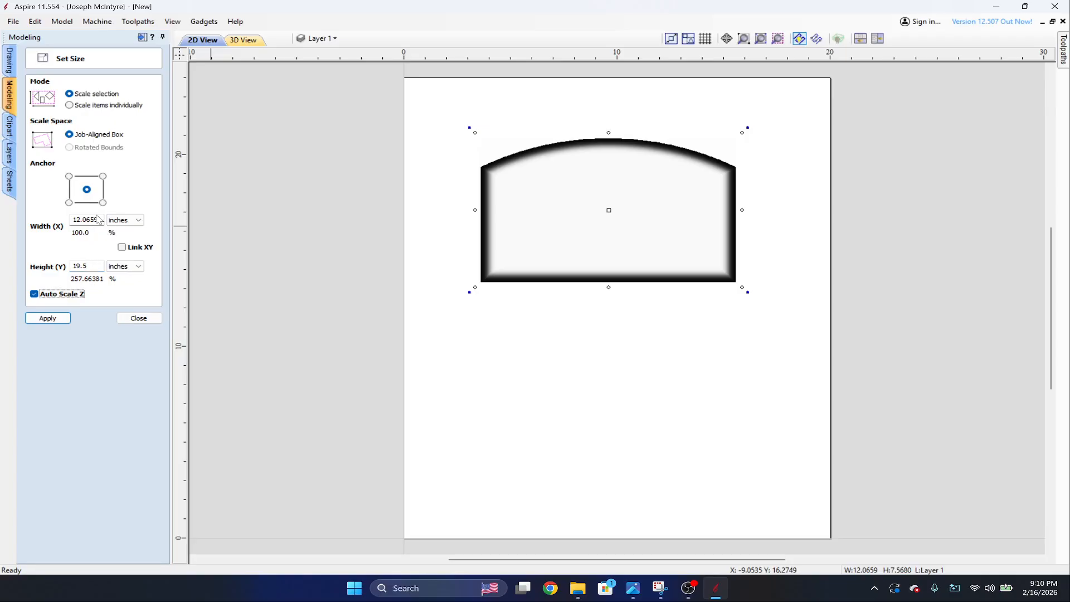
pyautogui.doubleClick(96, 219)
pyautogui.write('15.5')
pyautogui.click(47, 318)
pyautogui.scroll(-1, 704, 213)
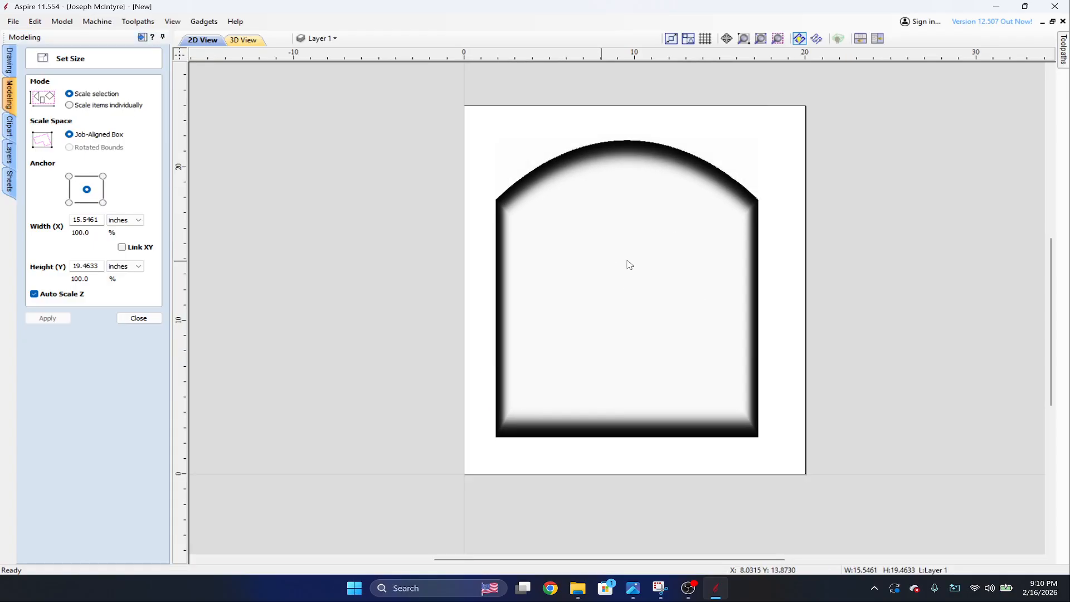
pyautogui.click(139, 318)
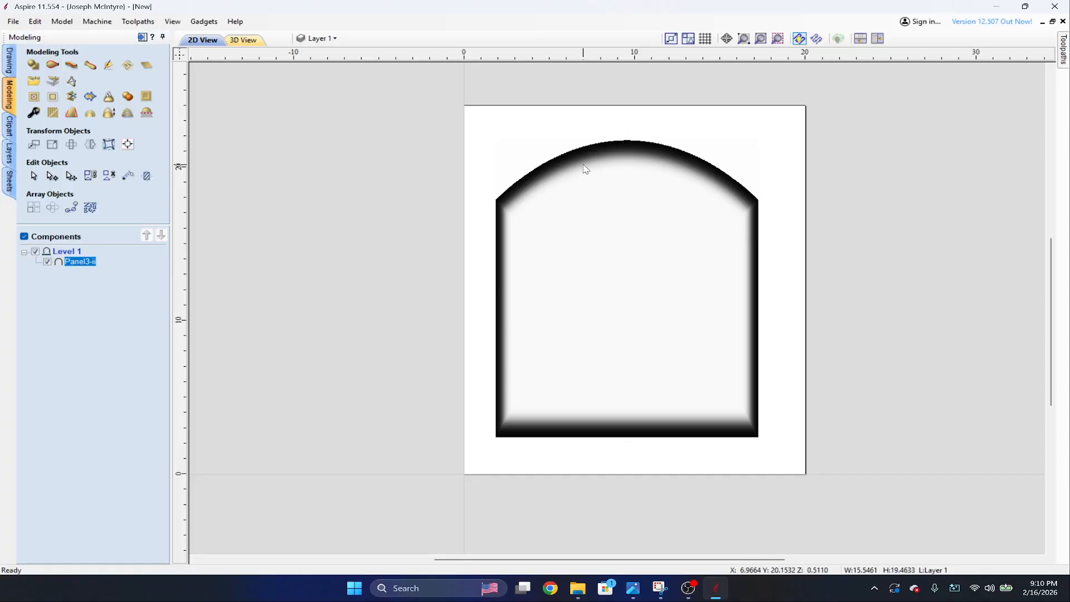
# Show the model in 3D and set the arched panel component's shape height to 1.0 inch.
pyautogui.click(241, 43)
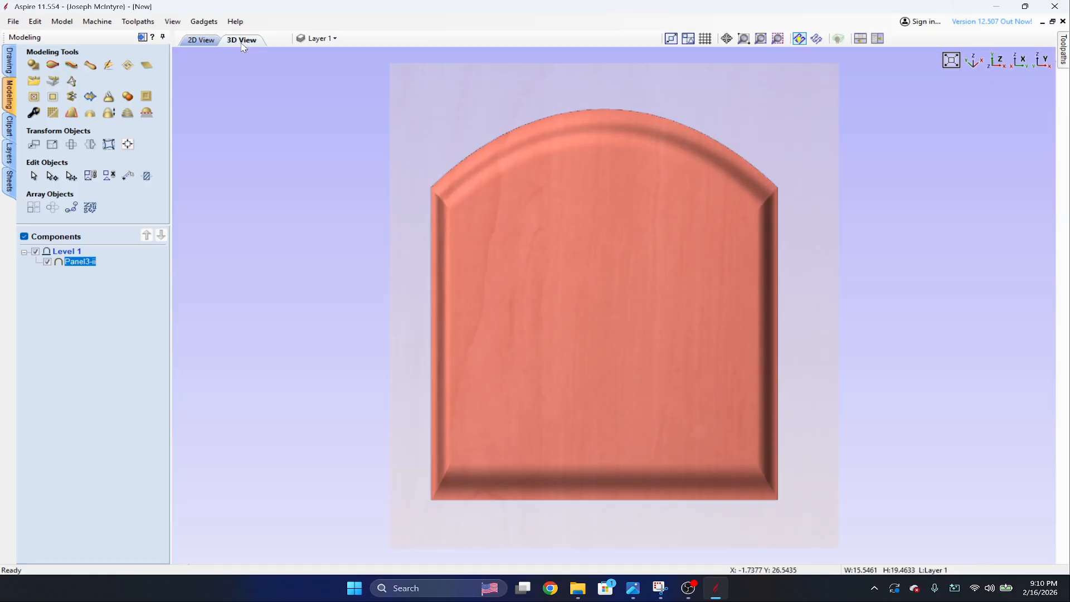
pyautogui.scroll(2, 679, 357)
pyautogui.moveTo(679, 357); pyautogui.dragTo(595, 316)
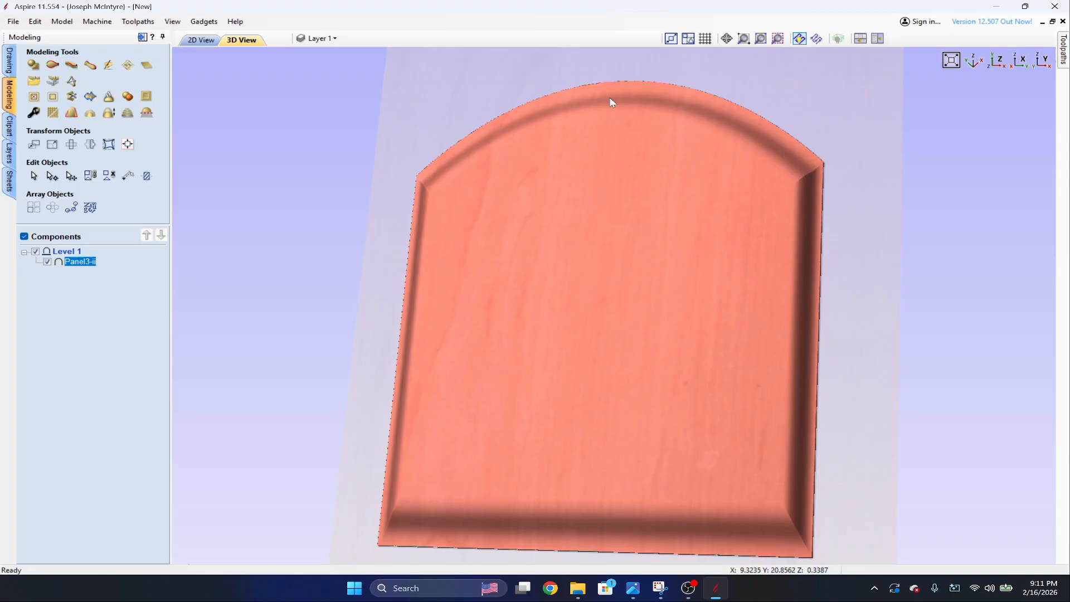
pyautogui.doubleClick(77, 263)
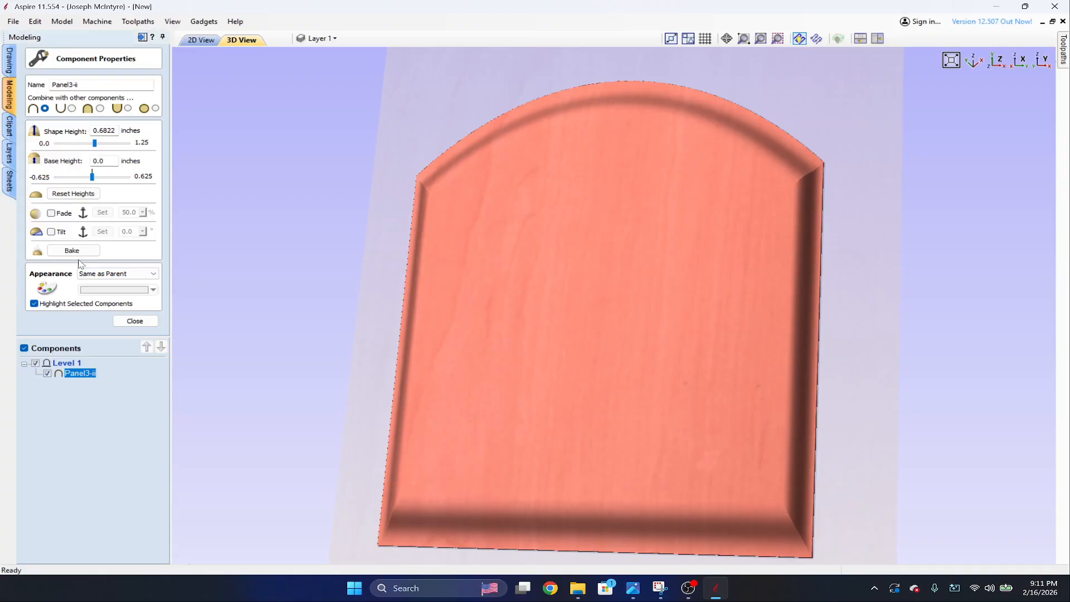
pyautogui.doubleClick(112, 130)
pyautogui.write('1')
pyautogui.press('Return')
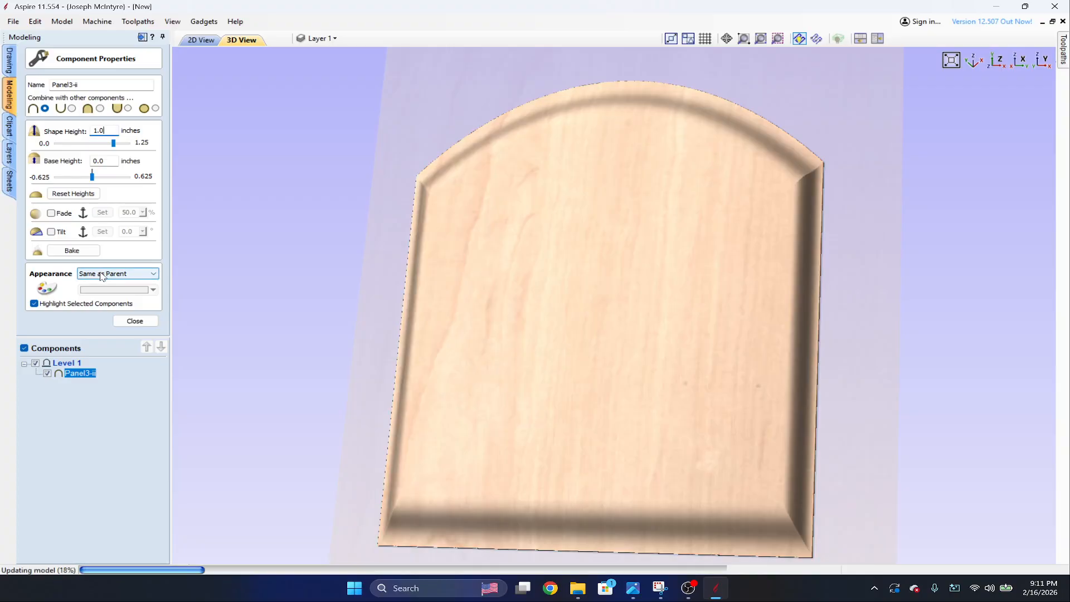
pyautogui.moveTo(860, 282); pyautogui.dragTo(591, 270)
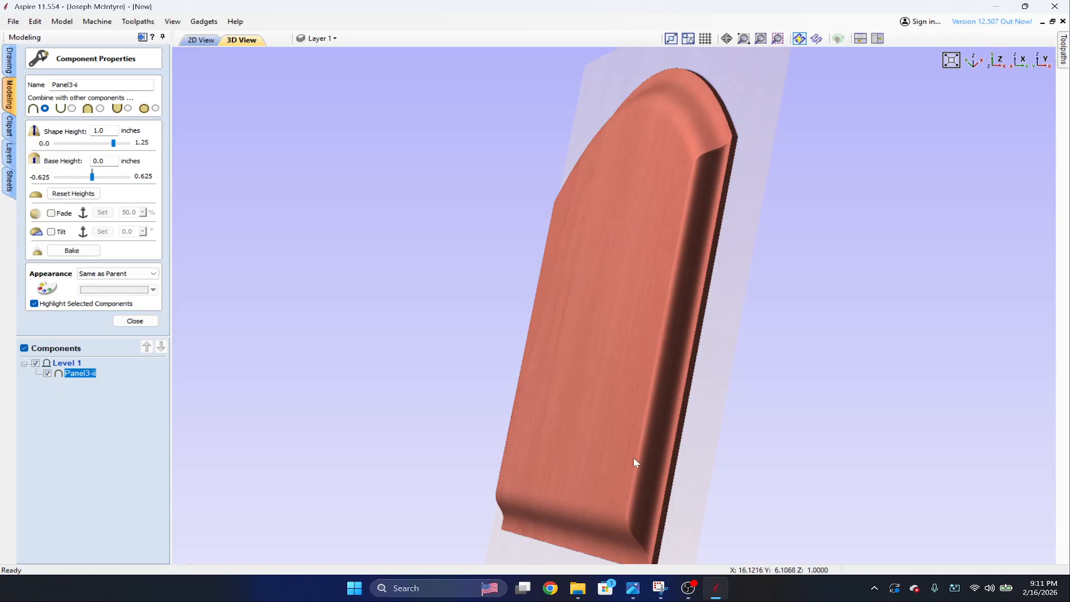
pyautogui.click(146, 322)
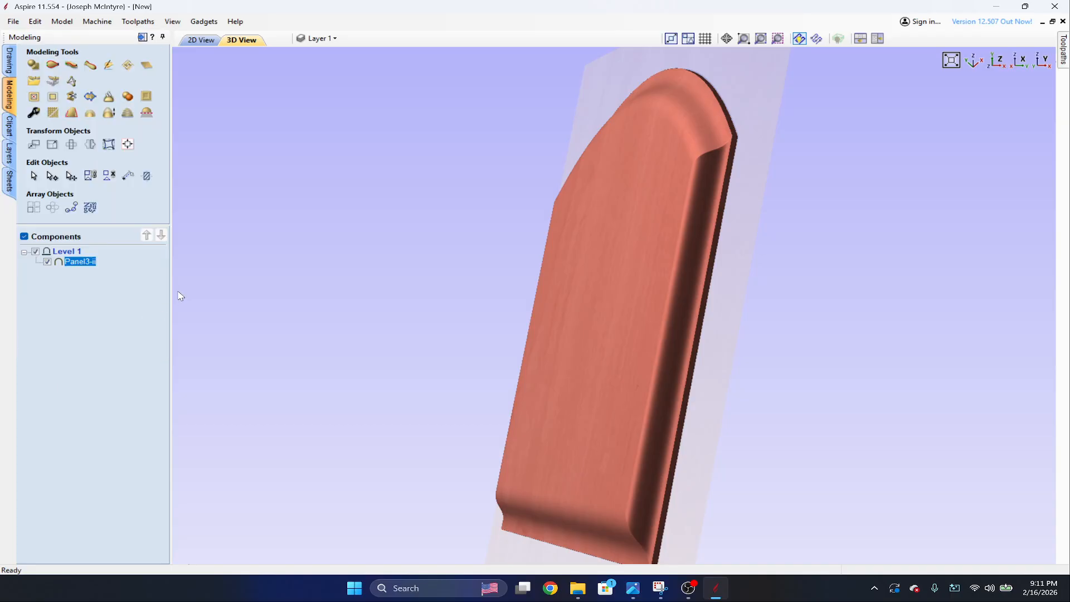
pyautogui.moveTo(501, 257); pyautogui.dragTo(397, 408)
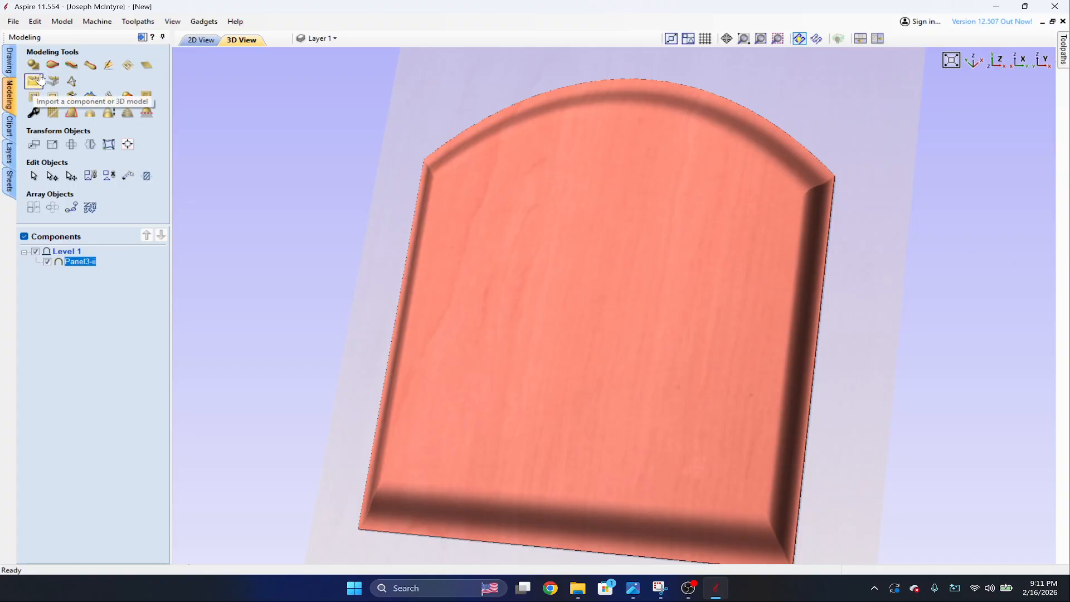
pyautogui.hotkey('alt', 'Tab')
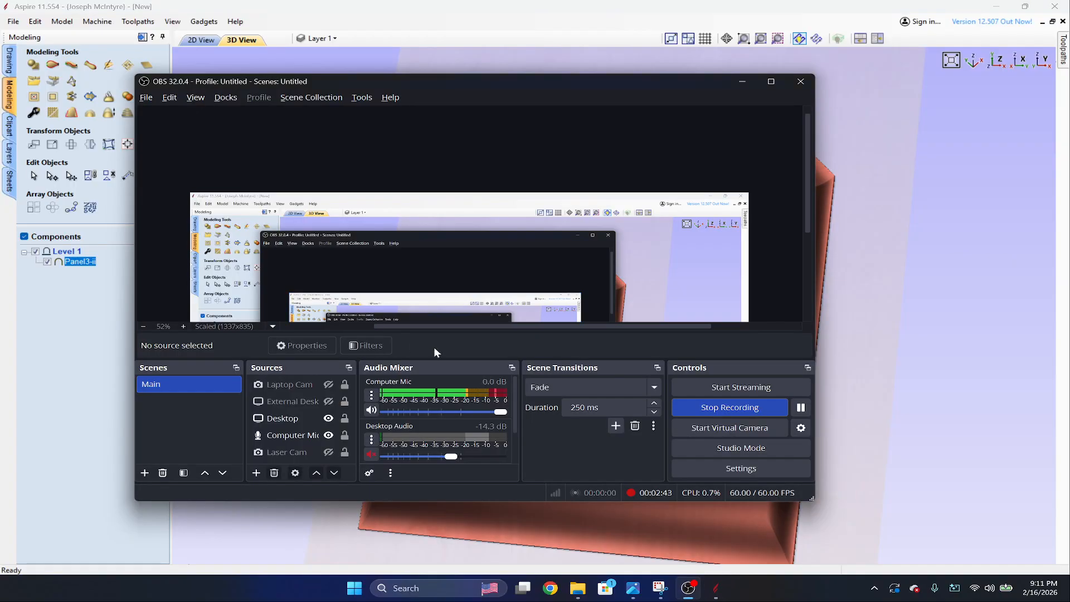
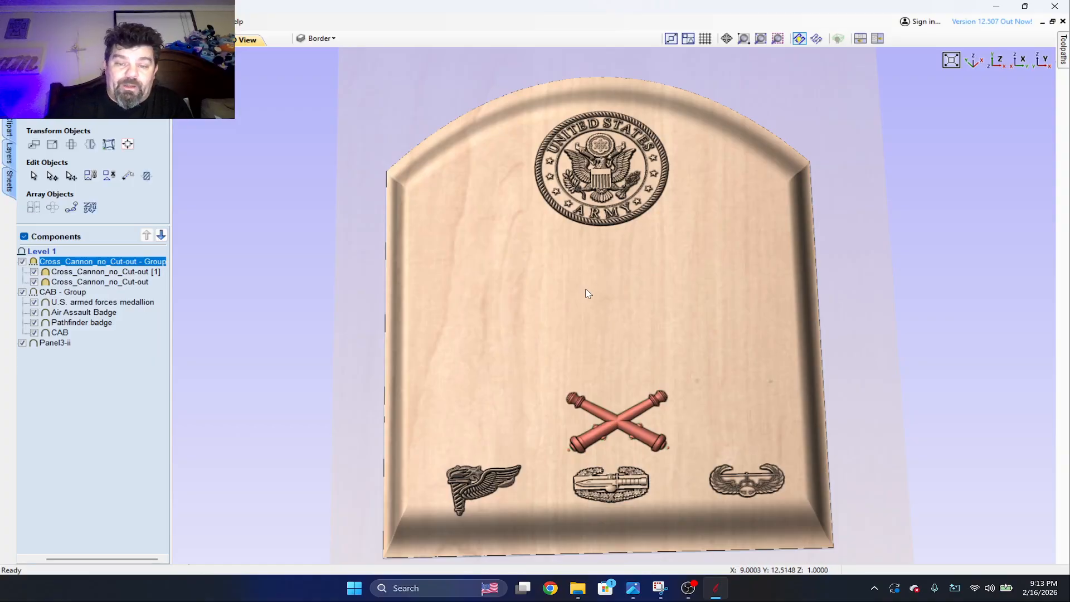
# Move the crossed cannons group slightly upward on the panel, away from the row of badges.
pyautogui.moveTo(586, 289); pyautogui.dragTo(605, 325)
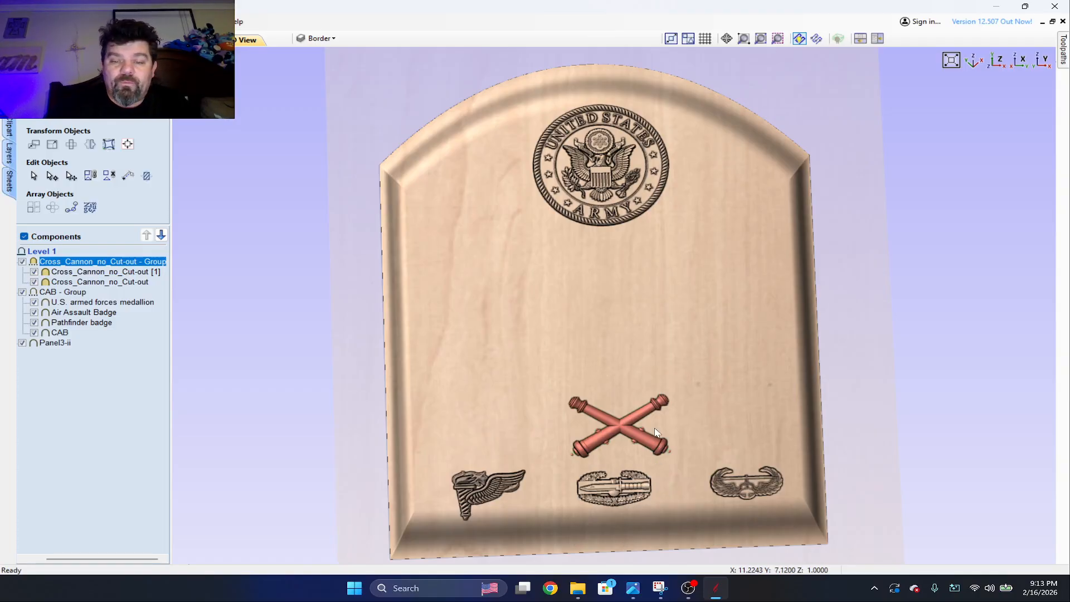
pyautogui.click(626, 435)
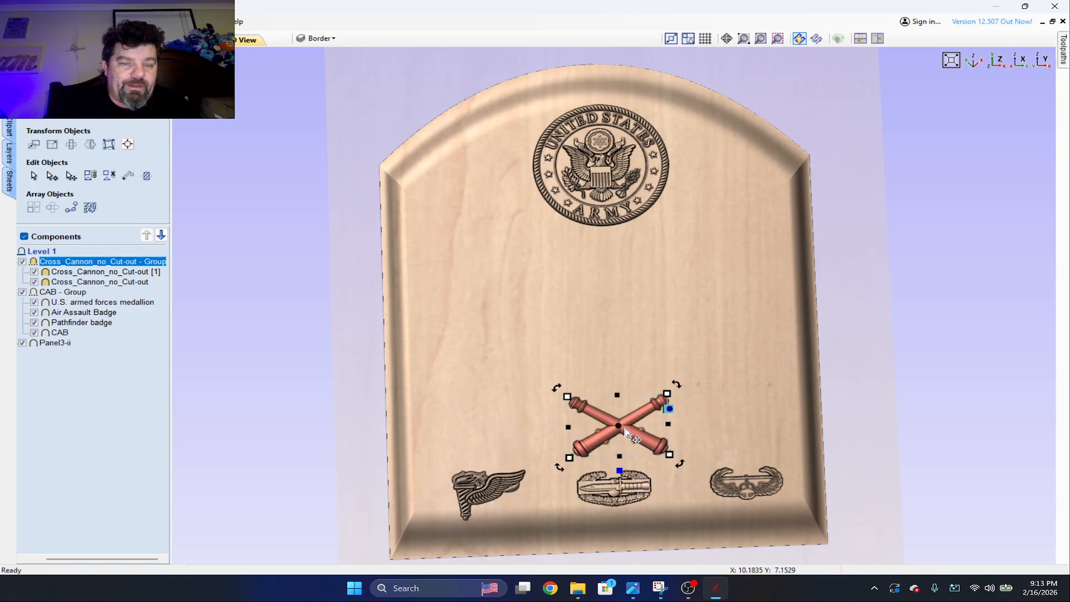
pyautogui.moveTo(626, 429); pyautogui.dragTo(623, 418)
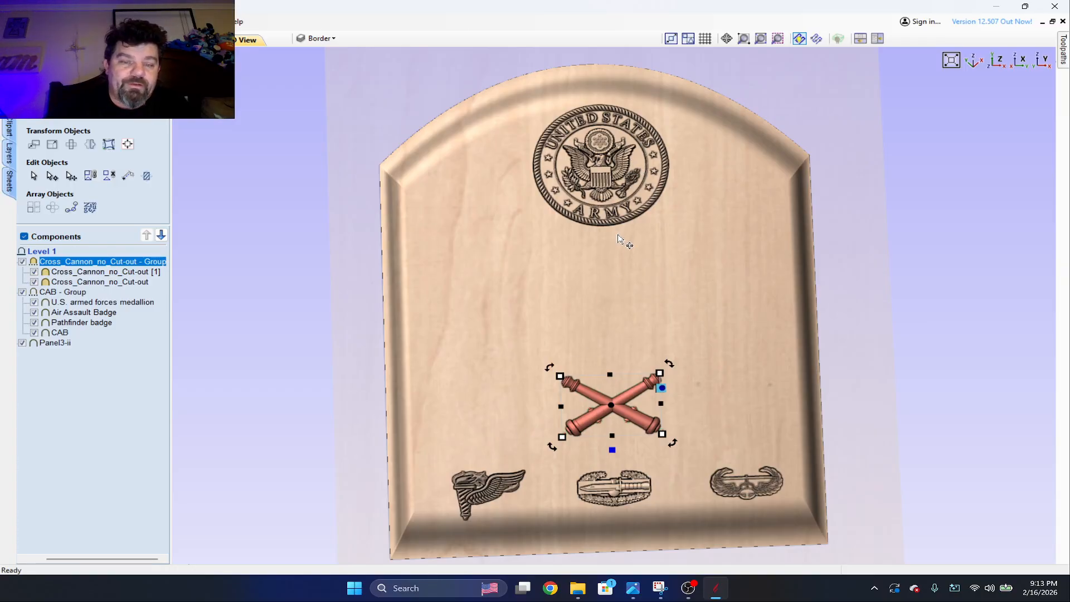
# Inspect the height properties of the CAB group holding the Army medallion and the three badges.
pyautogui.scroll(4, 768, 350)
pyautogui.scroll(-5, 768, 350)
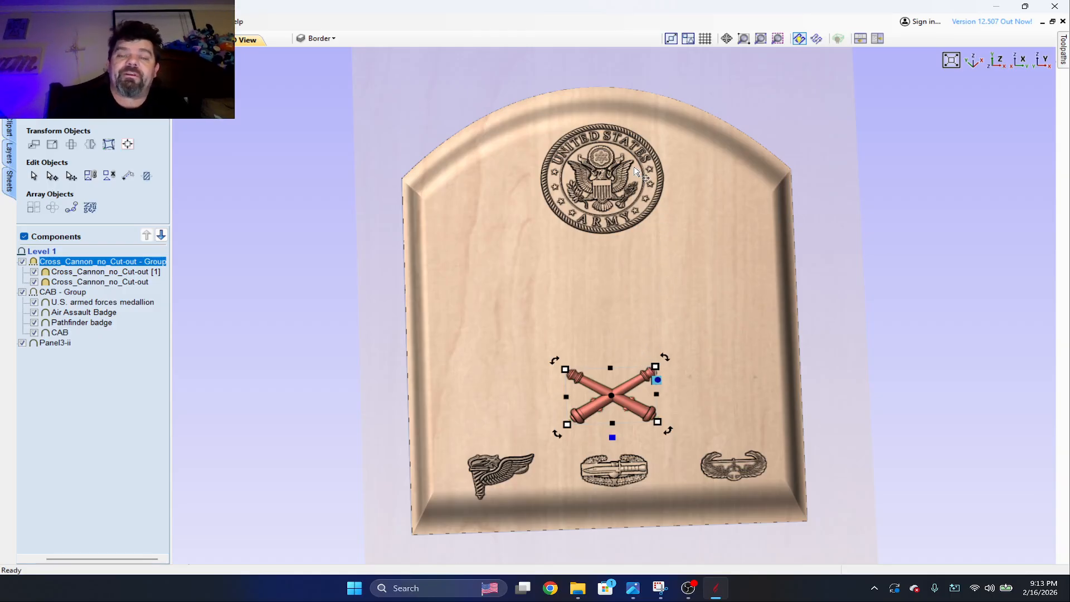
pyautogui.click(608, 177)
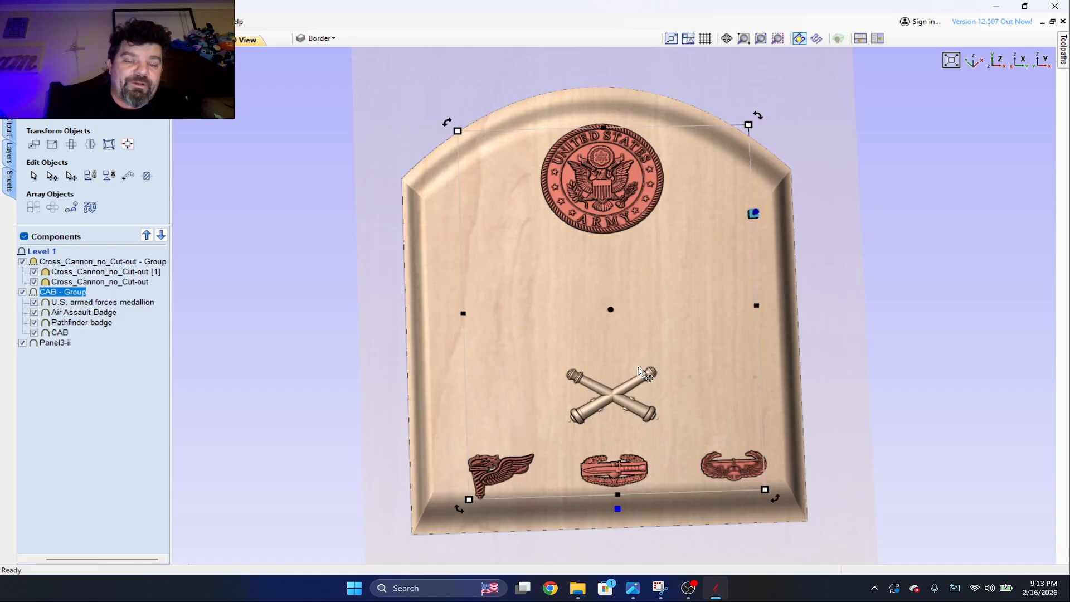
pyautogui.rightClick(574, 181)
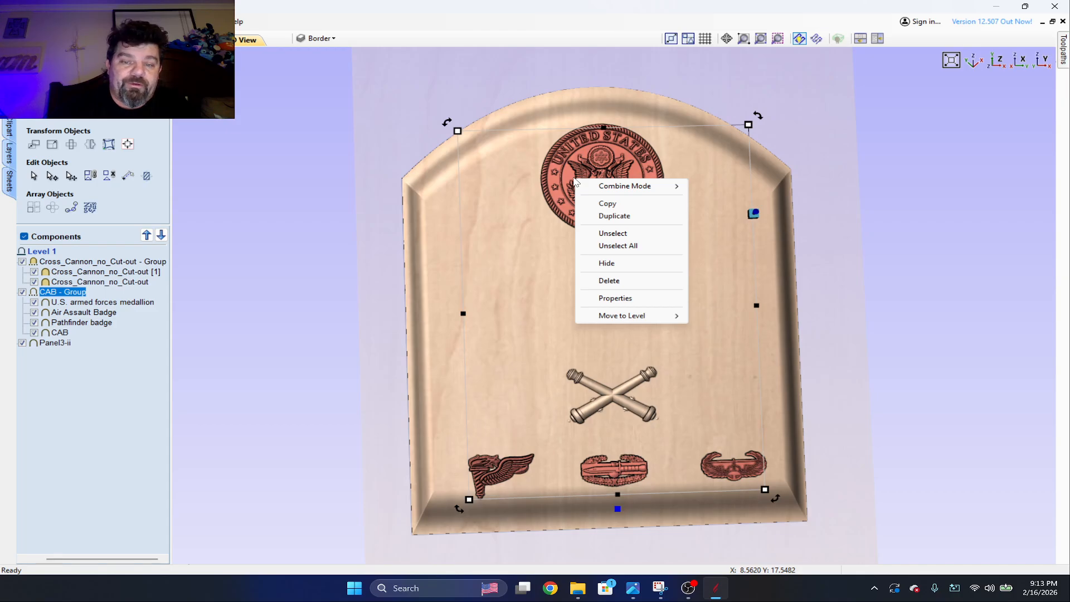
pyautogui.click(613, 298)
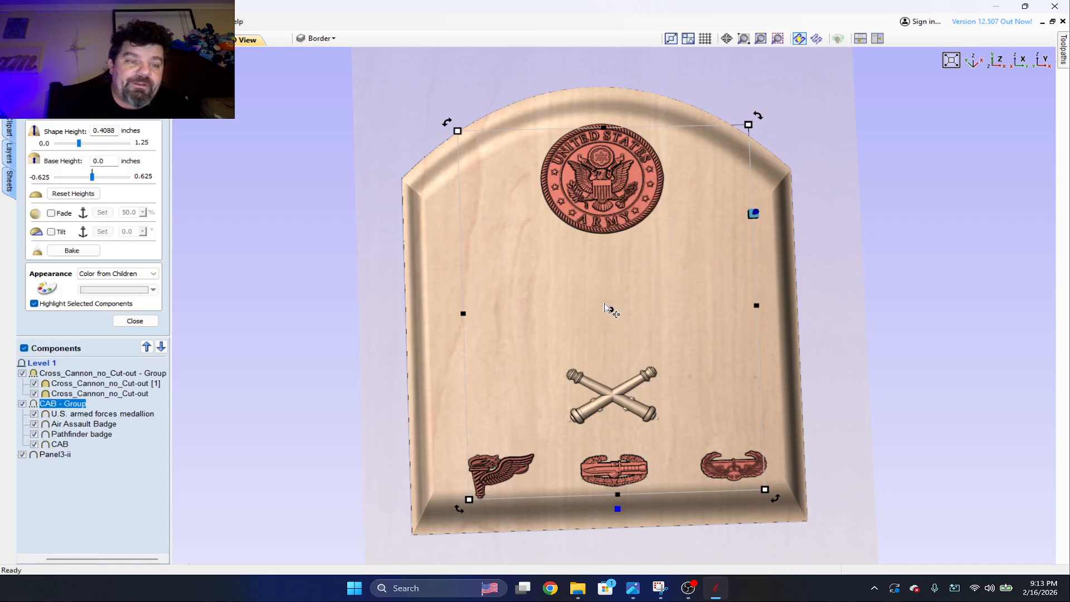
pyautogui.moveTo(903, 503); pyautogui.dragTo(858, 296)
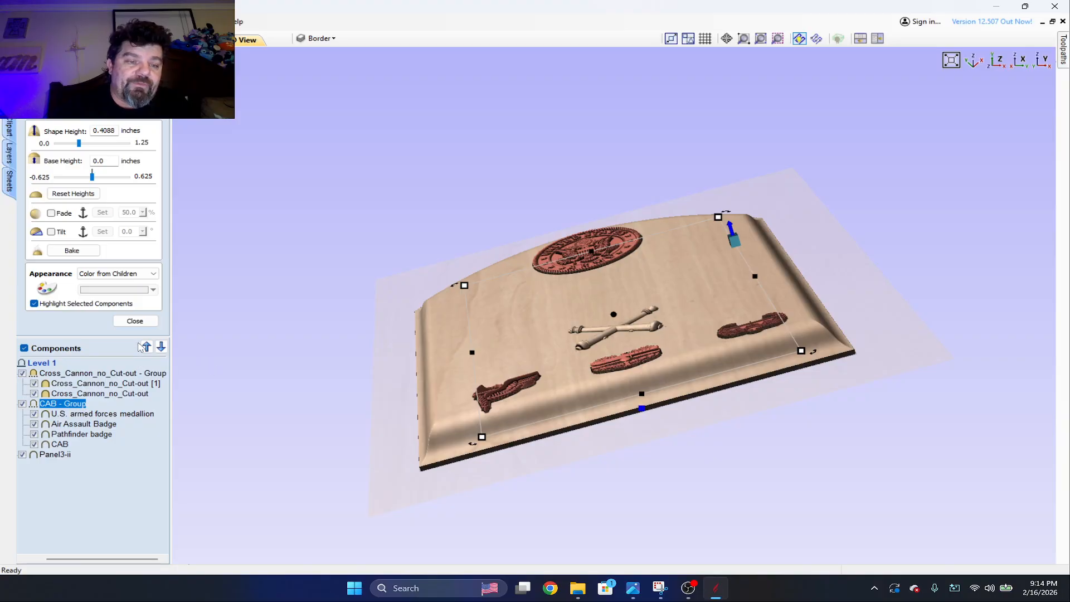
pyautogui.scroll(2, 663, 306)
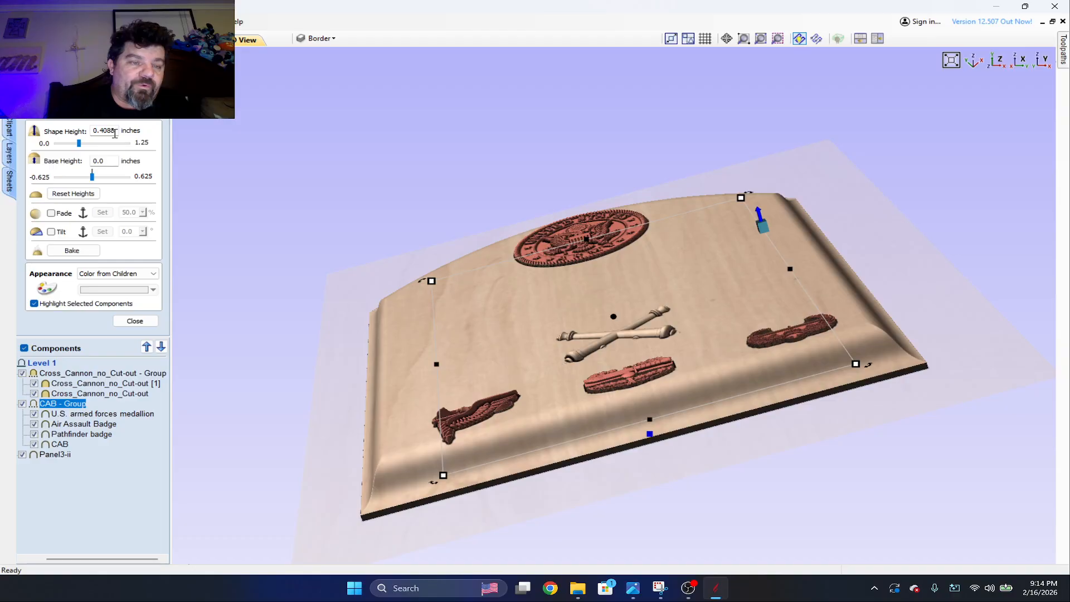
pyautogui.click(135, 320)
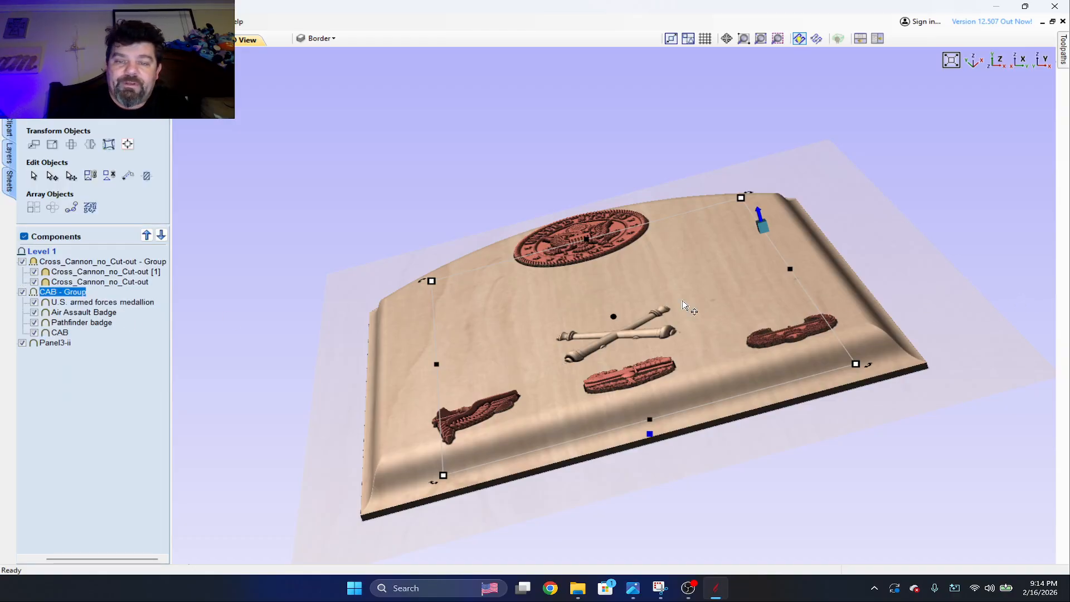
# Check in the material setup whether the combined model thickness fits the material, and leave the setup unchanged.
pyautogui.moveTo(689, 308); pyautogui.dragTo(797, 337)
pyautogui.click(1062, 59)
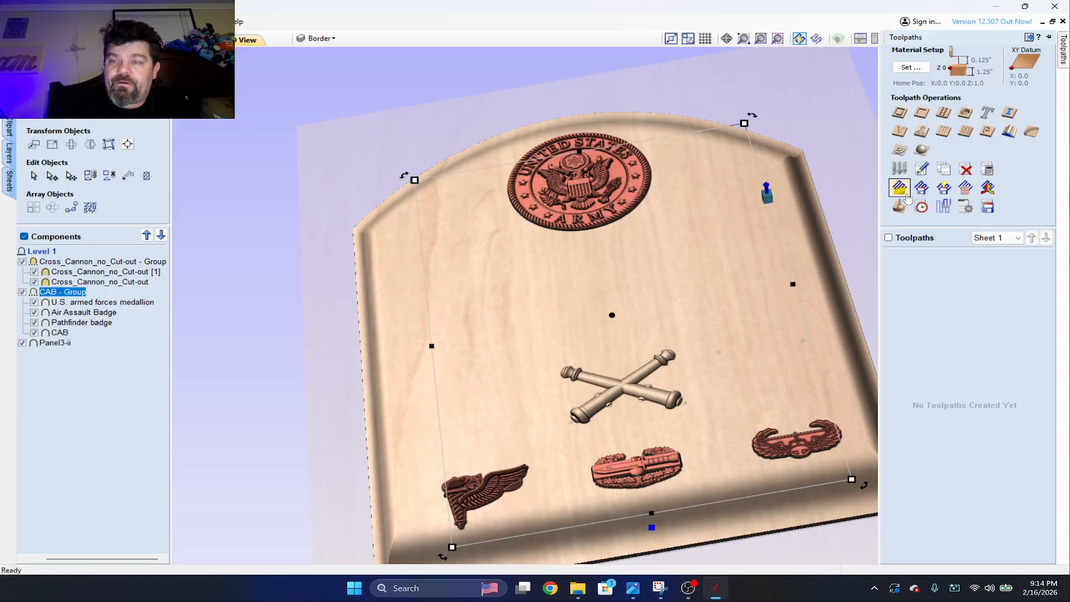
pyautogui.click(900, 151)
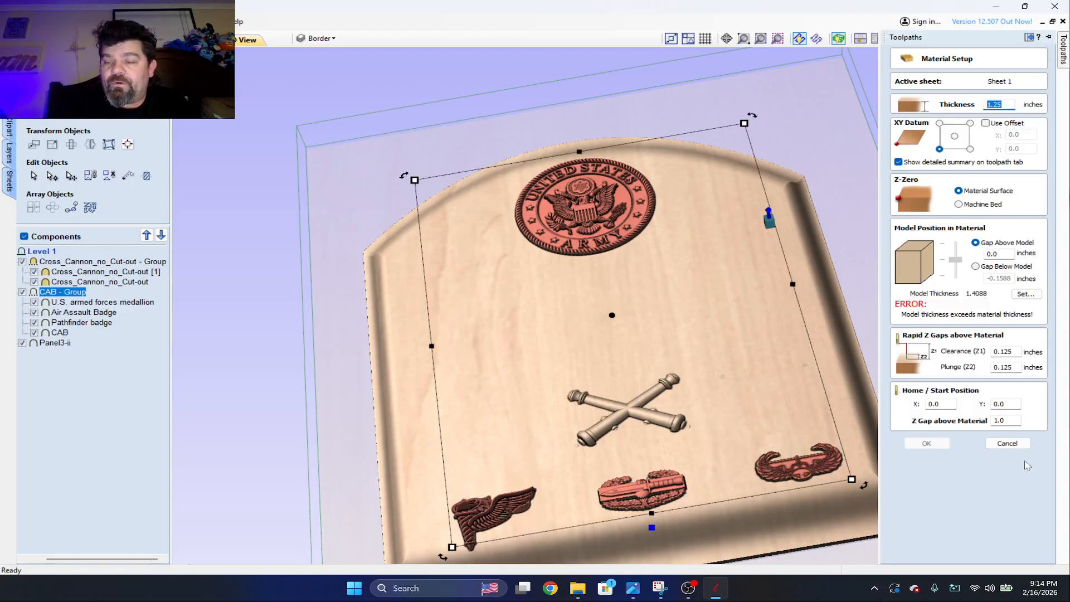
pyautogui.click(1007, 444)
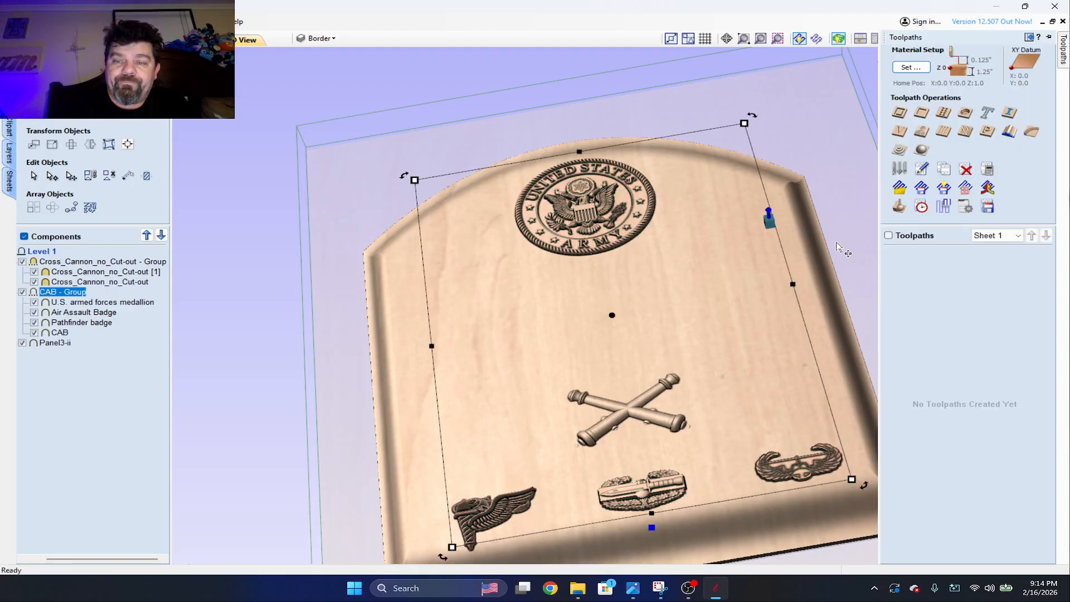
# Inspect the shape and base heights of the U.S. armed forces medallion and the CAB badge.
pyautogui.moveTo(836, 245); pyautogui.dragTo(278, 277)
pyautogui.doubleClick(87, 303)
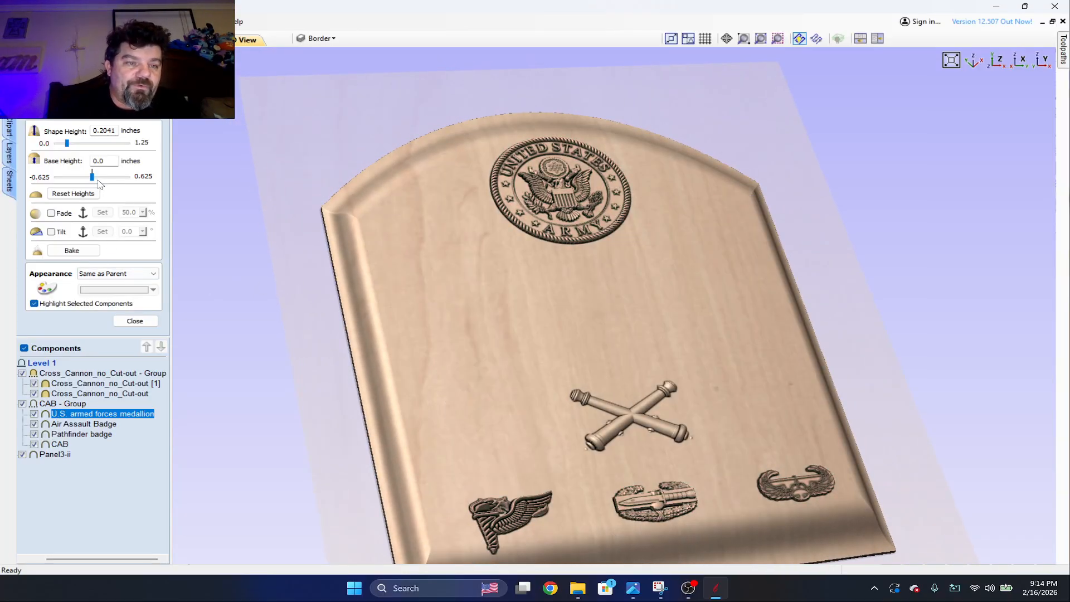
pyautogui.moveTo(94, 178)
pyautogui.mouseDown()
pyautogui.moveTo(61, 180)
pyautogui.moveTo(92, 179)
pyautogui.mouseUp()
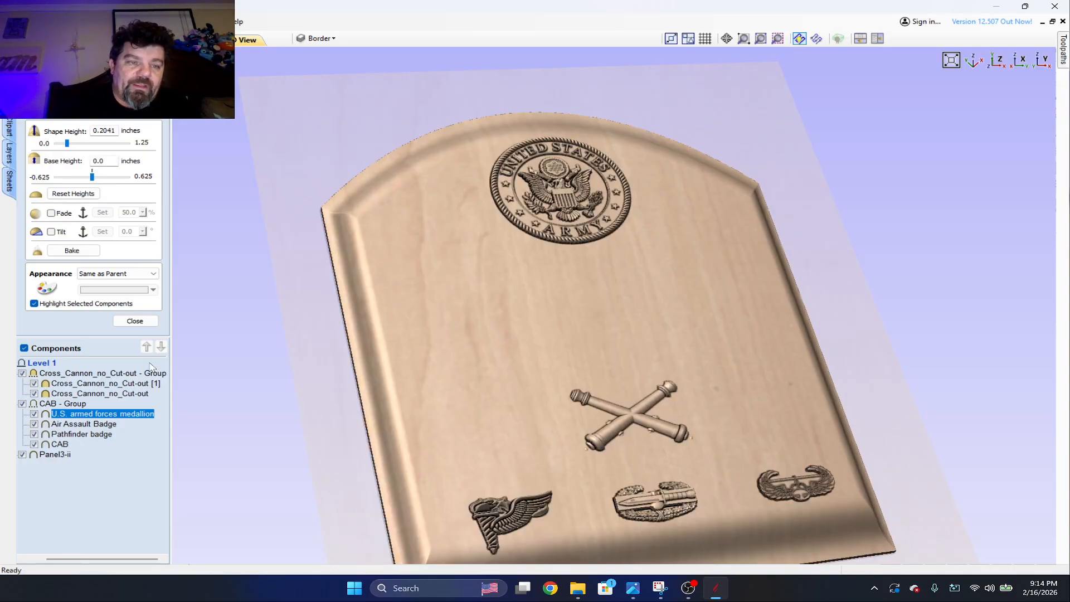
pyautogui.click(65, 445)
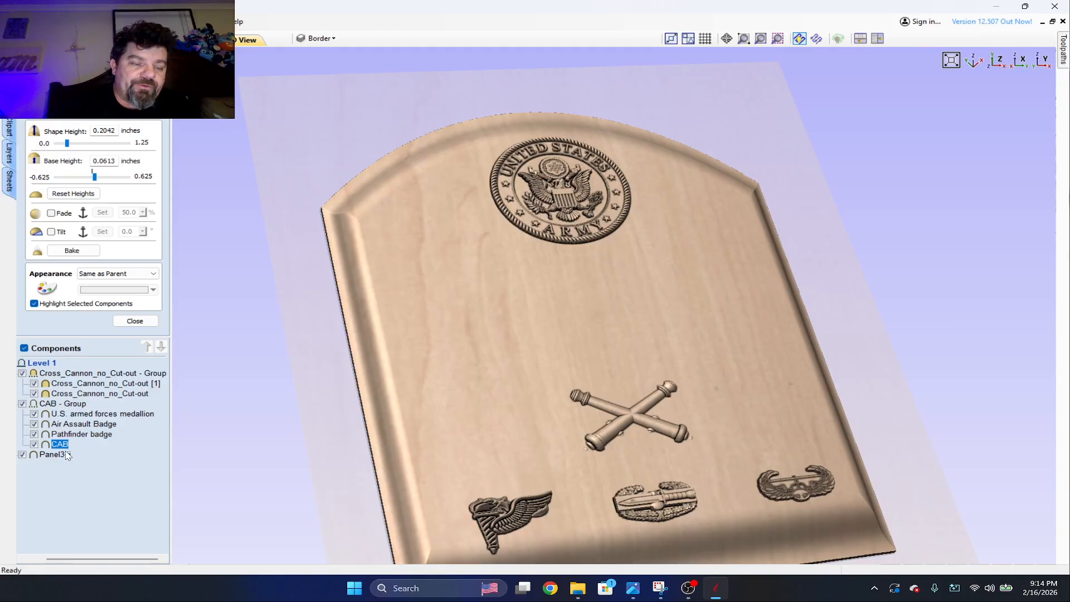
# Set the shape height of the Panel3-ii component to 0.875 inches.
pyautogui.doubleClick(63, 455)
pyautogui.click(96, 461)
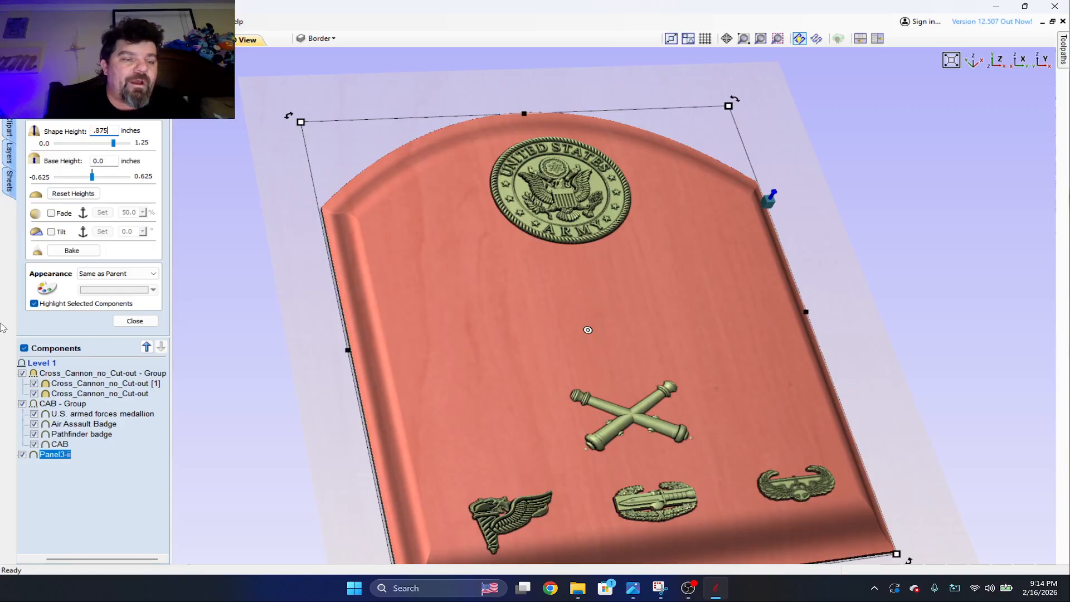
pyautogui.press('Return')
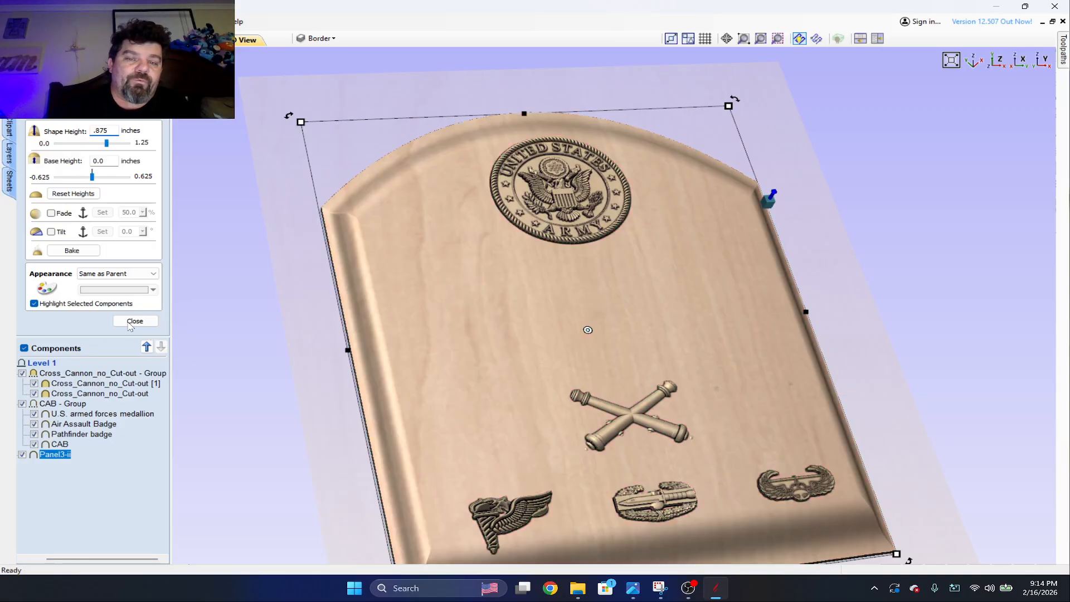
pyautogui.click(131, 322)
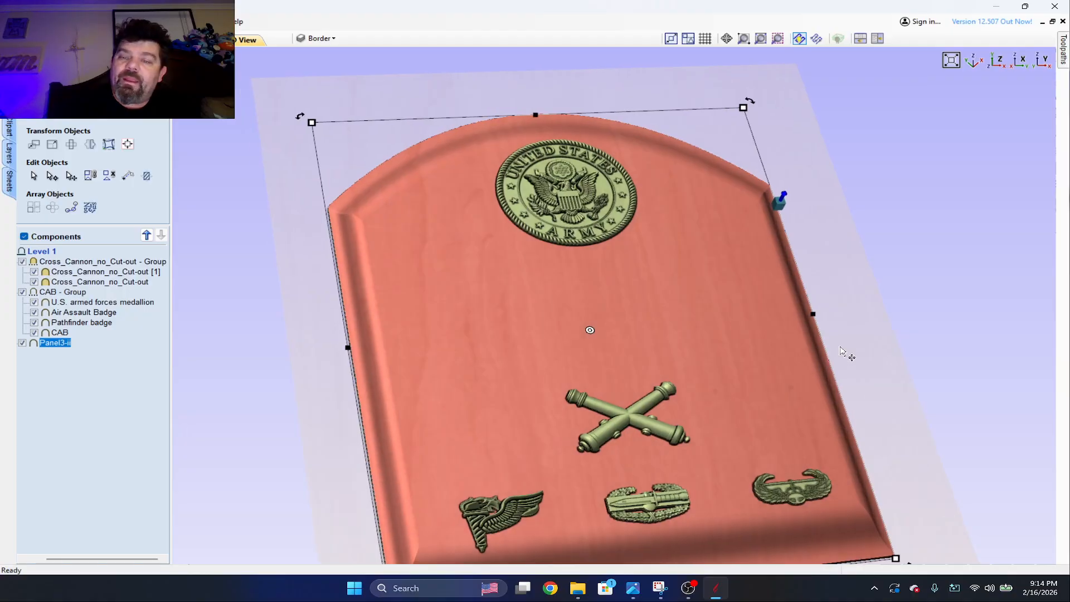
# Recheck the model thickness against the material thickness in the material setup and cancel out of it.
pyautogui.moveTo(842, 352); pyautogui.dragTo(819, 261)
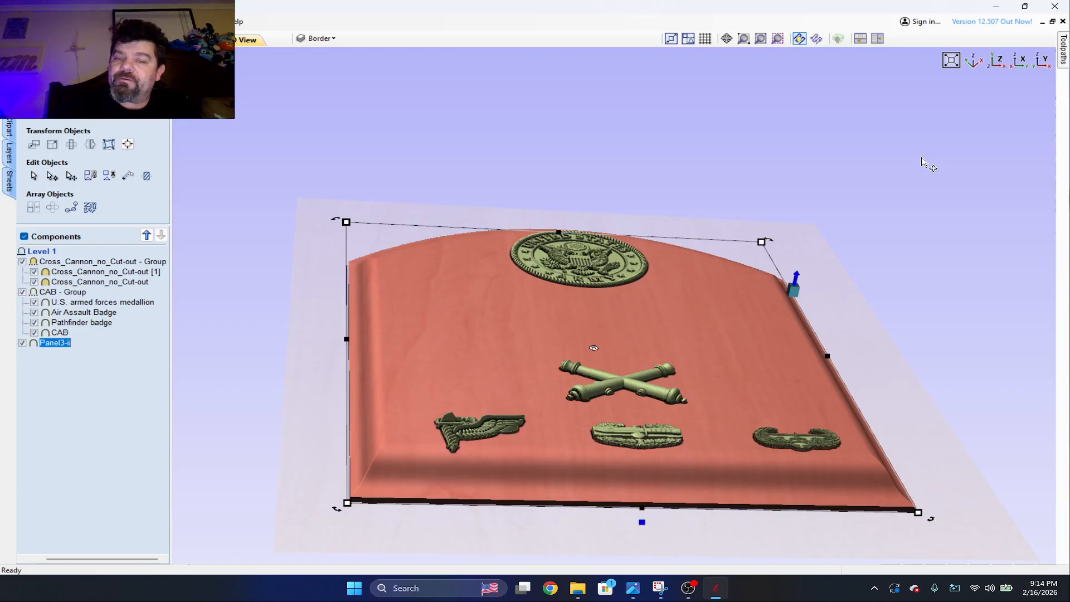
pyautogui.click(1062, 56)
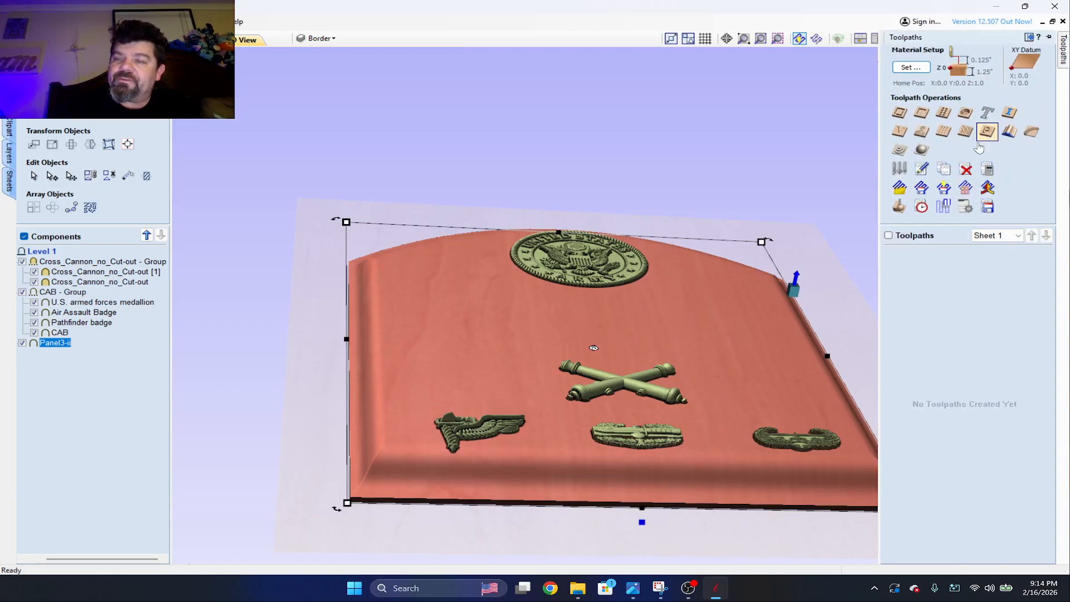
pyautogui.click(903, 153)
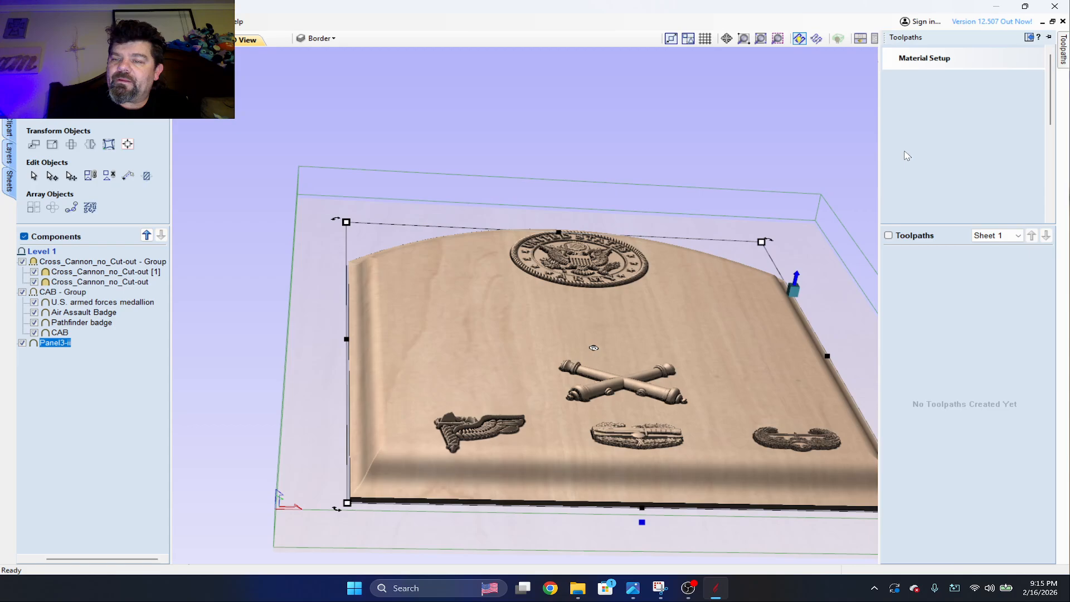
pyautogui.click(1005, 105)
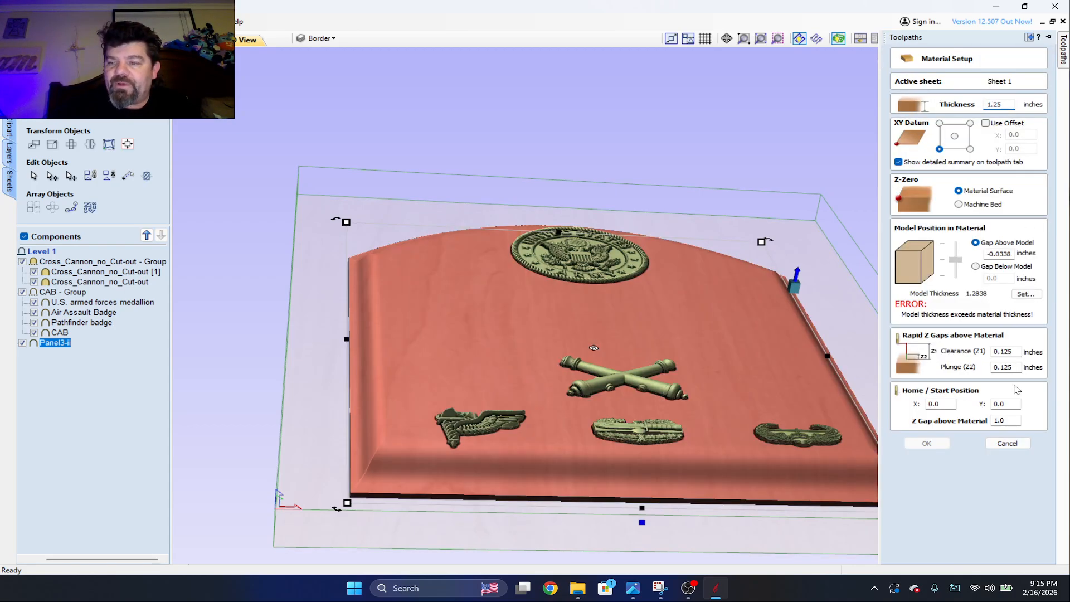
pyautogui.click(1007, 443)
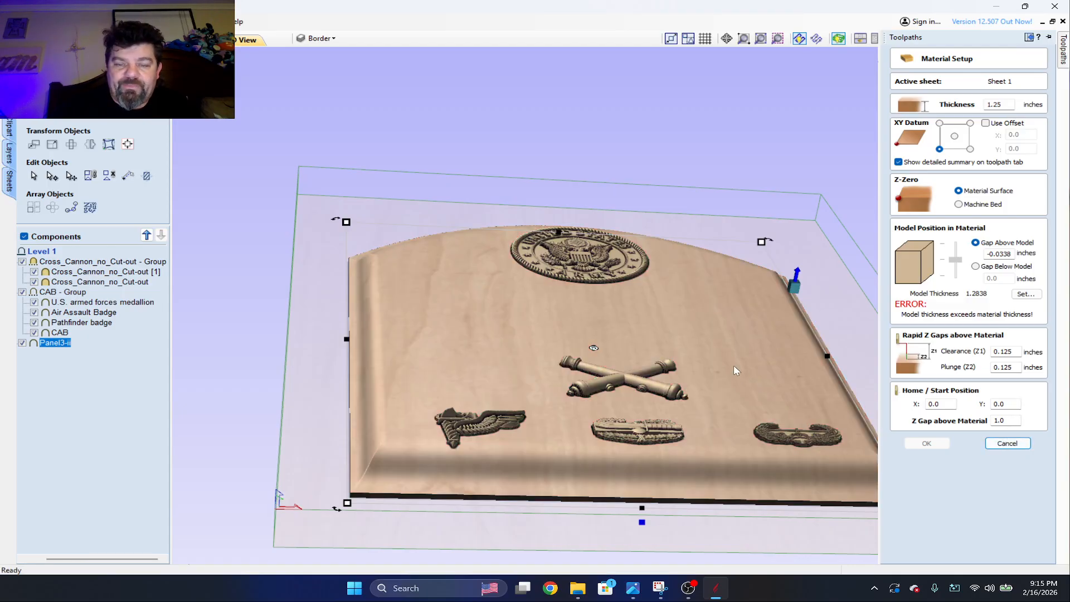
# Inspect the shape and base heights of the Cross_Cannon_no_Cut-out group.
pyautogui.click(614, 381)
pyautogui.moveTo(702, 285); pyautogui.dragTo(691, 391)
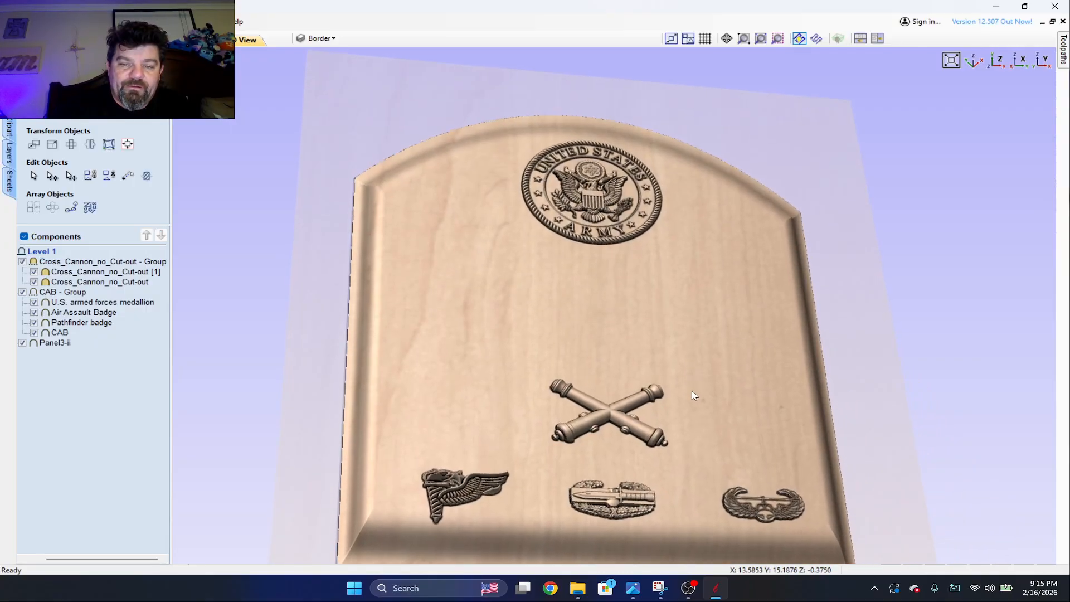
pyautogui.click(607, 415)
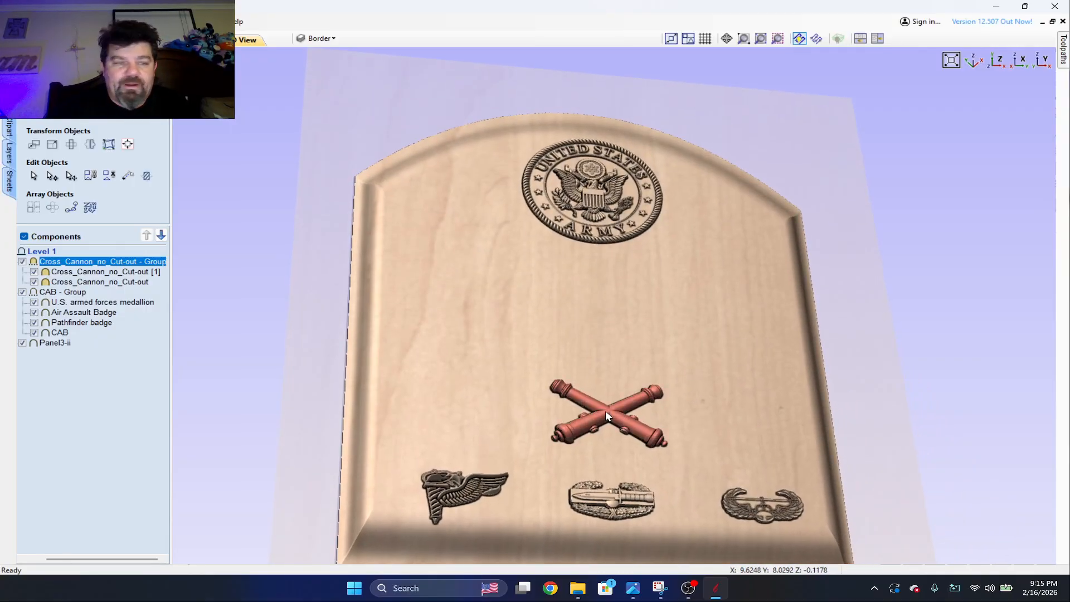
pyautogui.rightClick(72, 267)
pyautogui.click(113, 438)
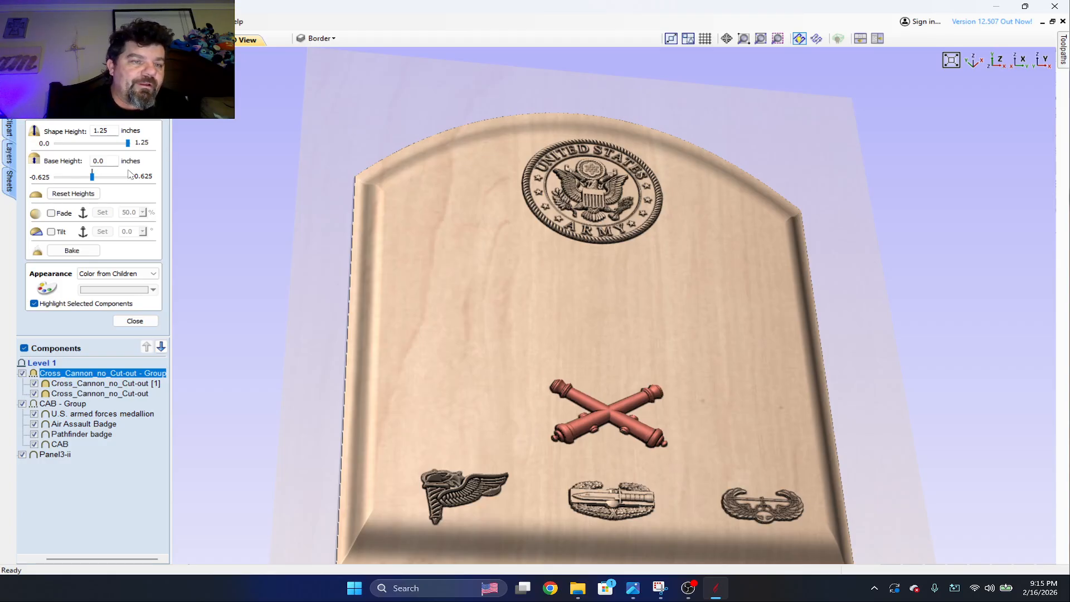
pyautogui.click(128, 321)
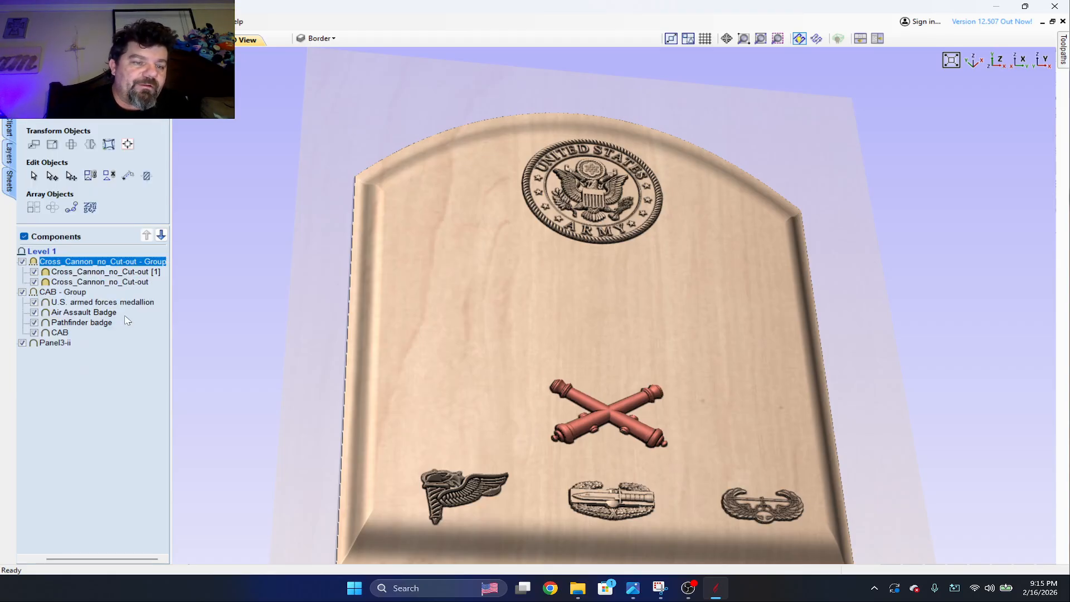
# Set the shape height of the CAB group of medallion and badges to 0.25 inches.
pyautogui.rightClick(78, 293)
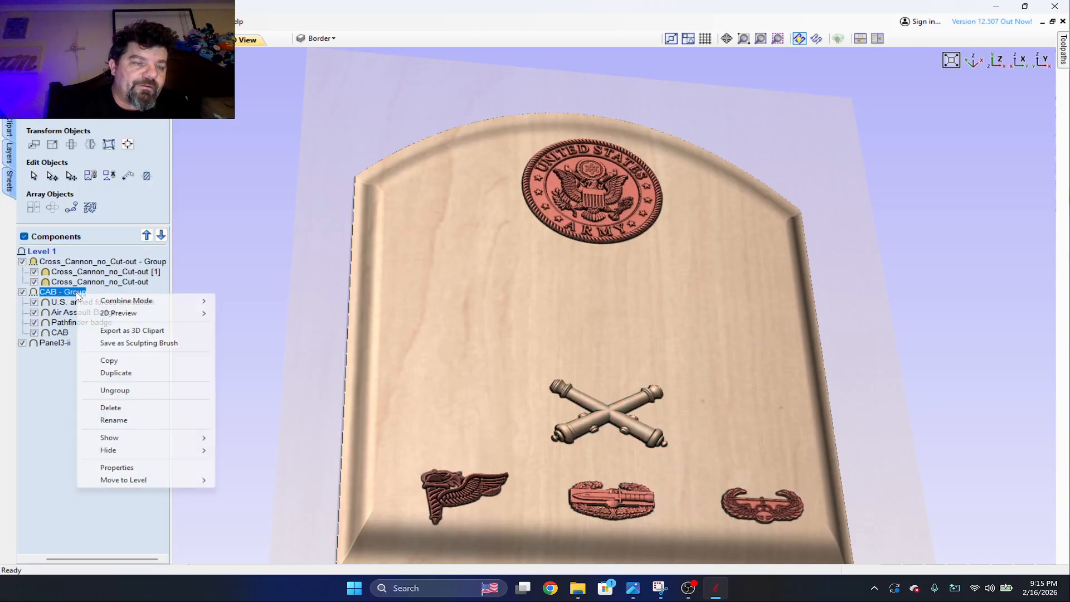
pyautogui.click(111, 467)
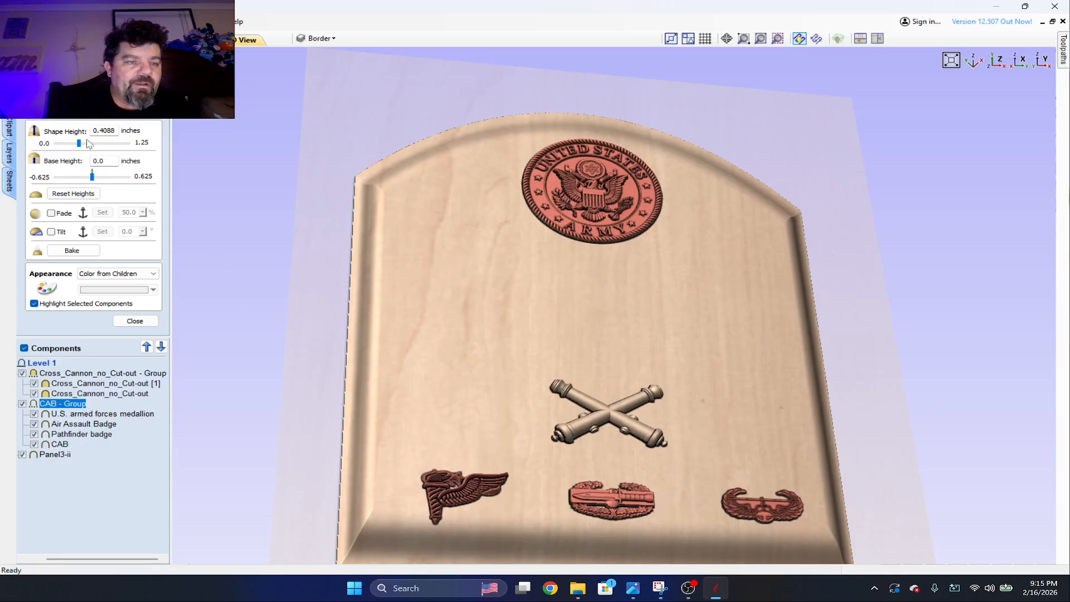
pyautogui.moveTo(79, 144); pyautogui.dragTo(78, 144)
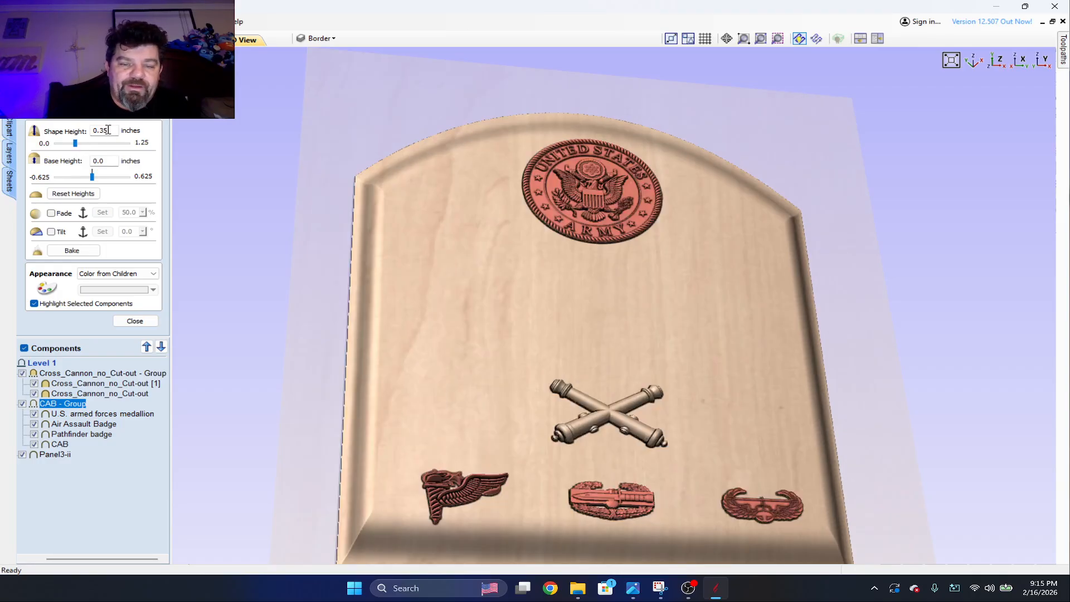
pyautogui.write('.')
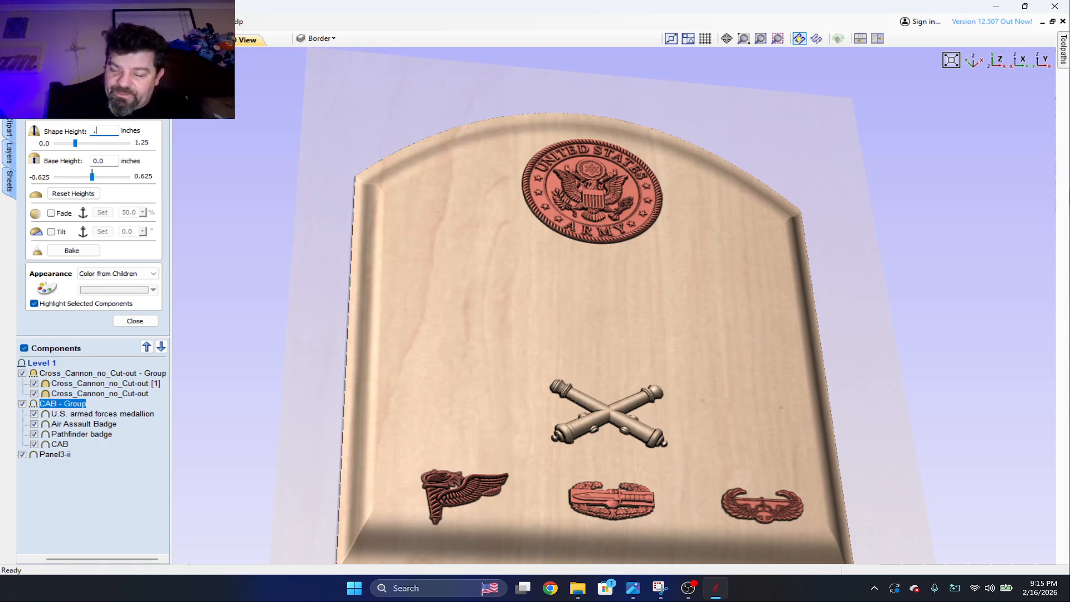
pyautogui.write('25')
pyautogui.press('Tab')
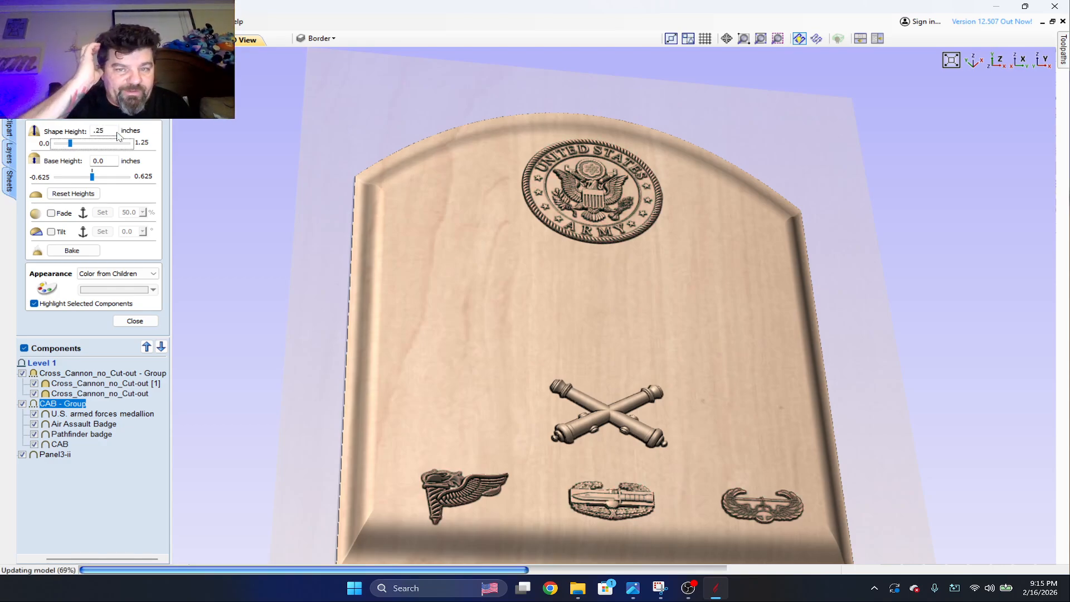
pyautogui.moveTo(540, 290); pyautogui.dragTo(616, 330)
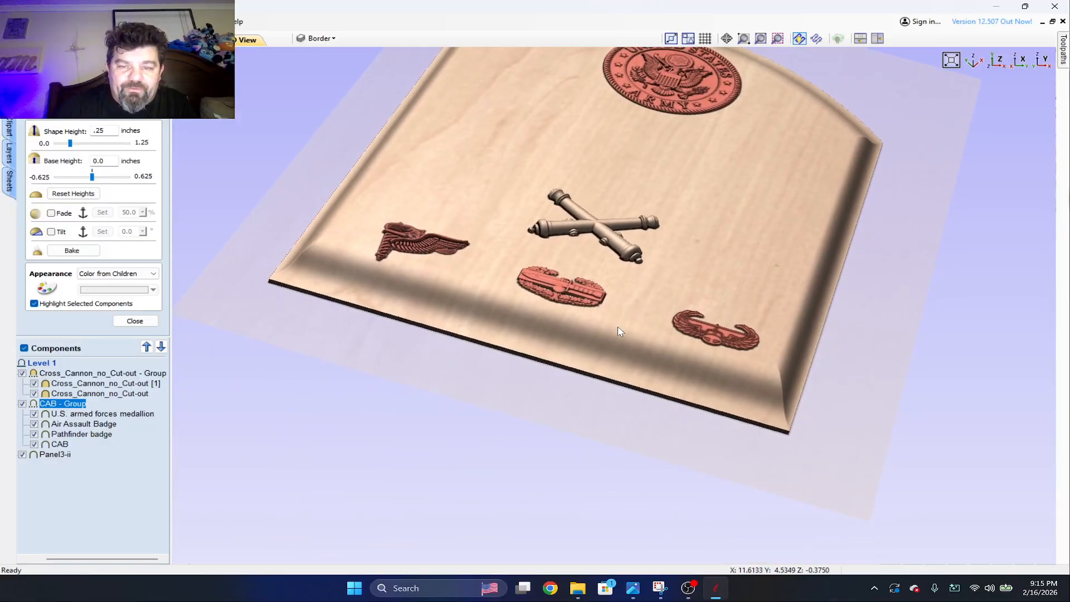
pyautogui.scroll(3, 618, 326)
pyautogui.scroll(1, 618, 322)
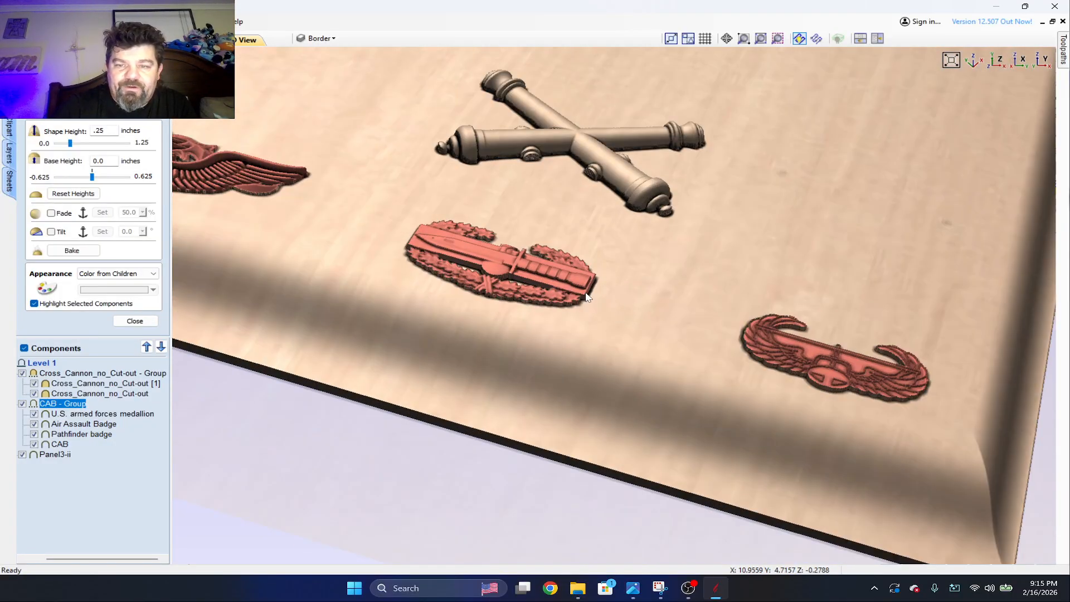
# Examine the relief of the lower badges and crossed cannons from several angles, and close the component properties.
pyautogui.moveTo(729, 333); pyautogui.dragTo(627, 308)
pyautogui.scroll(2, 630, 308)
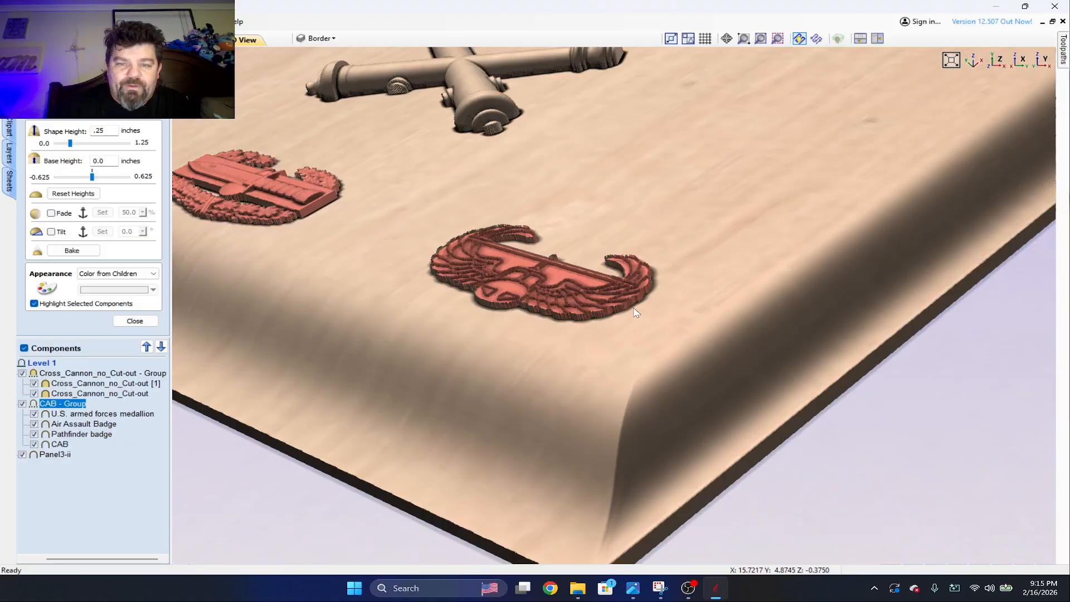
pyautogui.moveTo(710, 311); pyautogui.dragTo(688, 320)
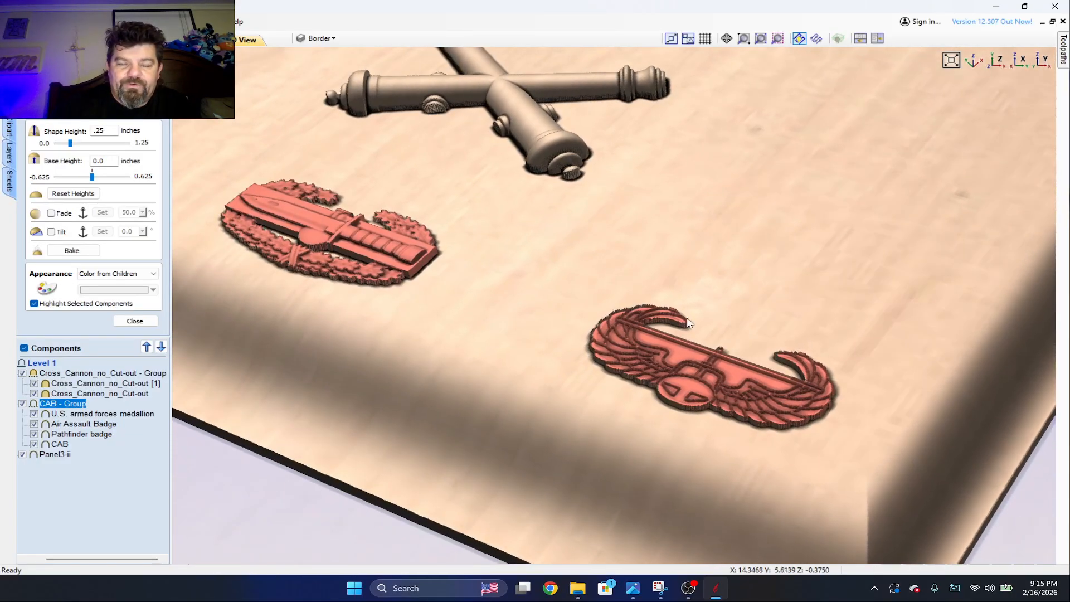
pyautogui.moveTo(373, 249); pyautogui.dragTo(516, 195)
pyautogui.scroll(-5, 515, 195)
pyautogui.moveTo(817, 201); pyautogui.dragTo(747, 240)
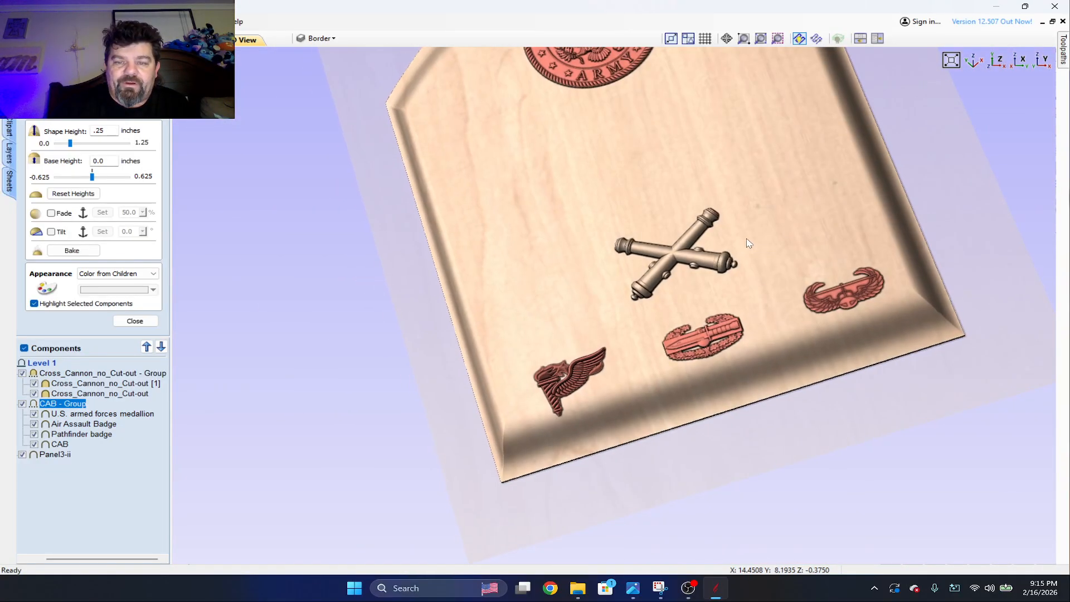
pyautogui.moveTo(710, 145); pyautogui.dragTo(769, 119)
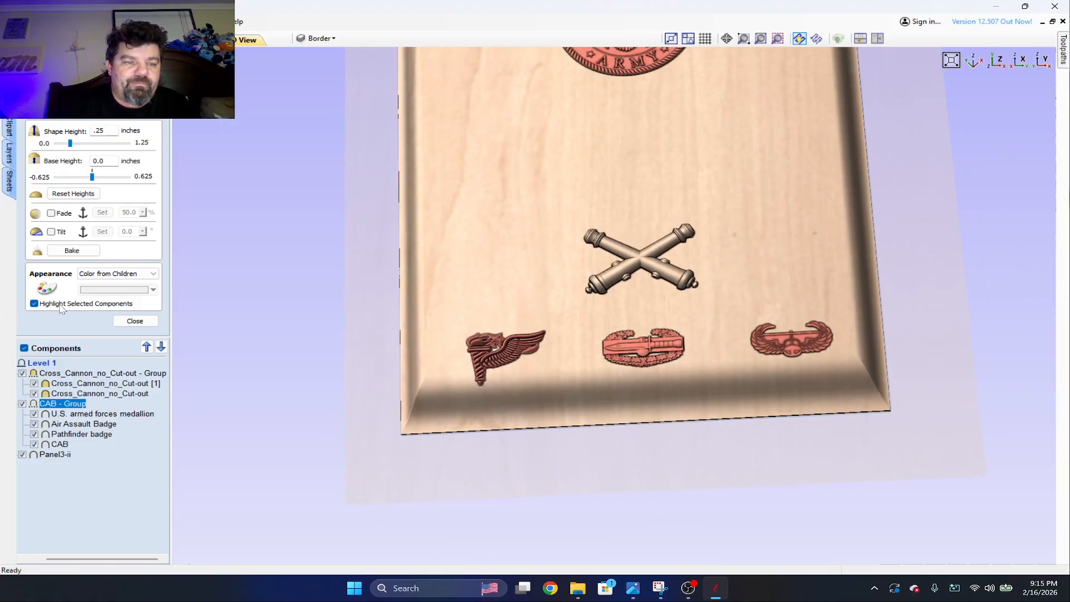
pyautogui.click(135, 320)
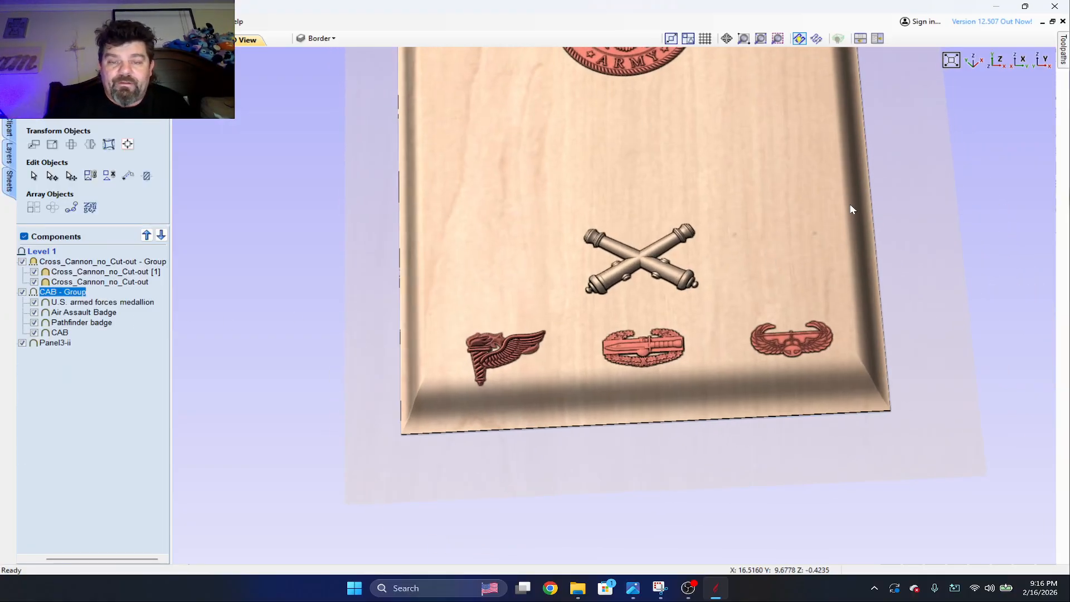
# Examine the combat action badge up close and compare the badges, cannons and Army medallion across the whole panel.
pyautogui.scroll(6, 529, 334)
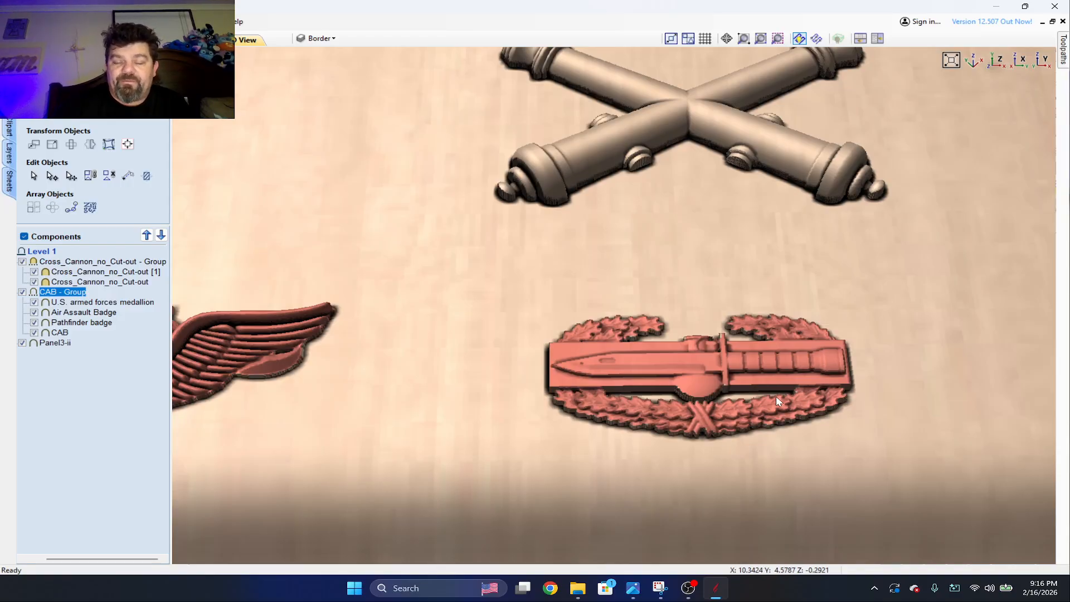
pyautogui.scroll(-1, 904, 173)
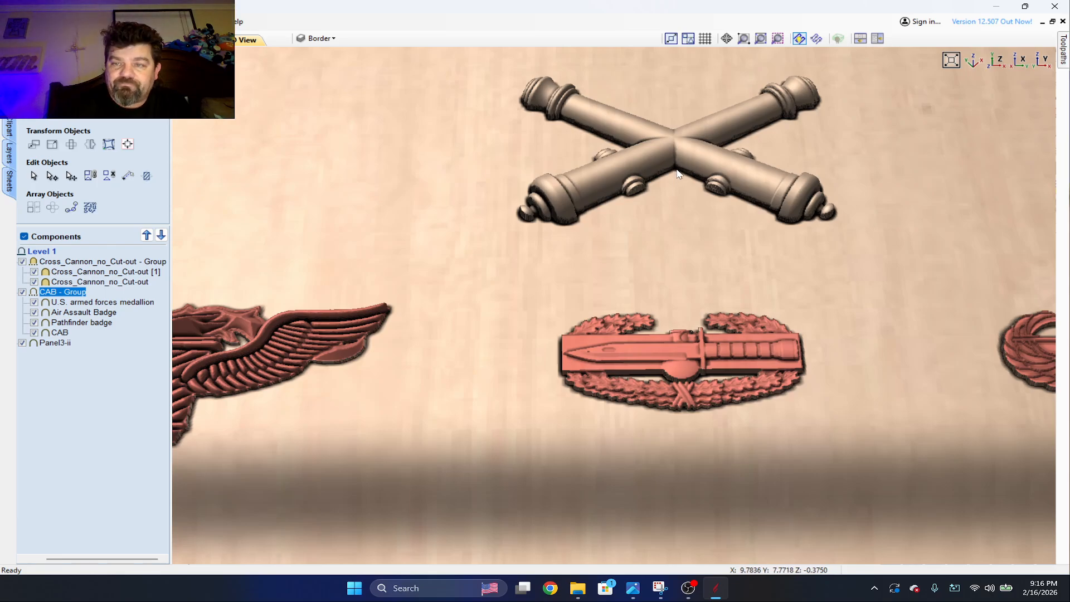
pyautogui.scroll(-3, 679, 192)
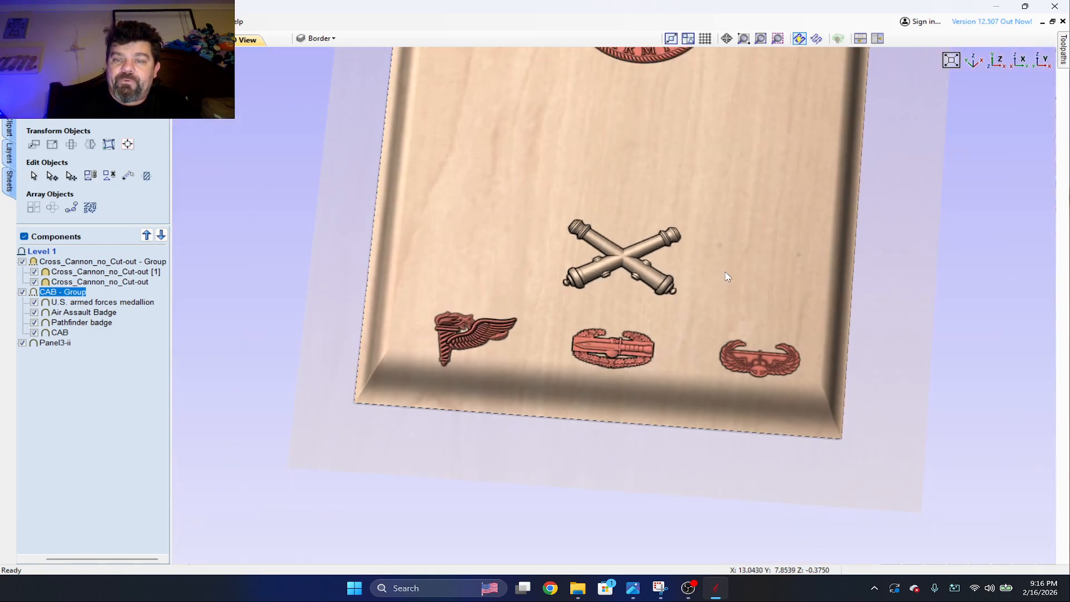
pyautogui.moveTo(719, 177); pyautogui.dragTo(755, 230, button='middle')
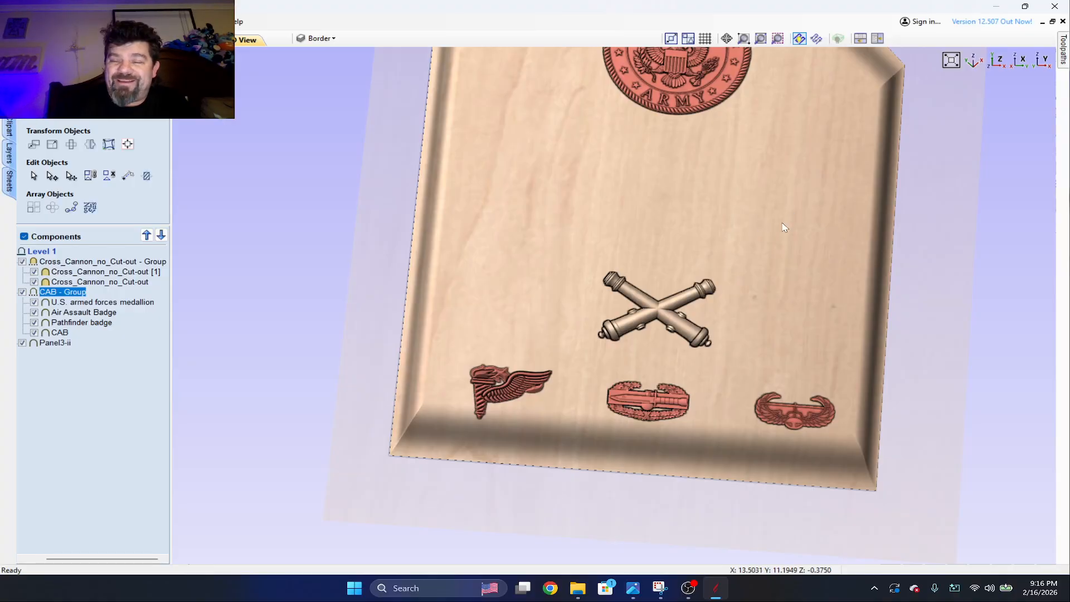
pyautogui.moveTo(735, 149); pyautogui.dragTo(723, 240, button='middle')
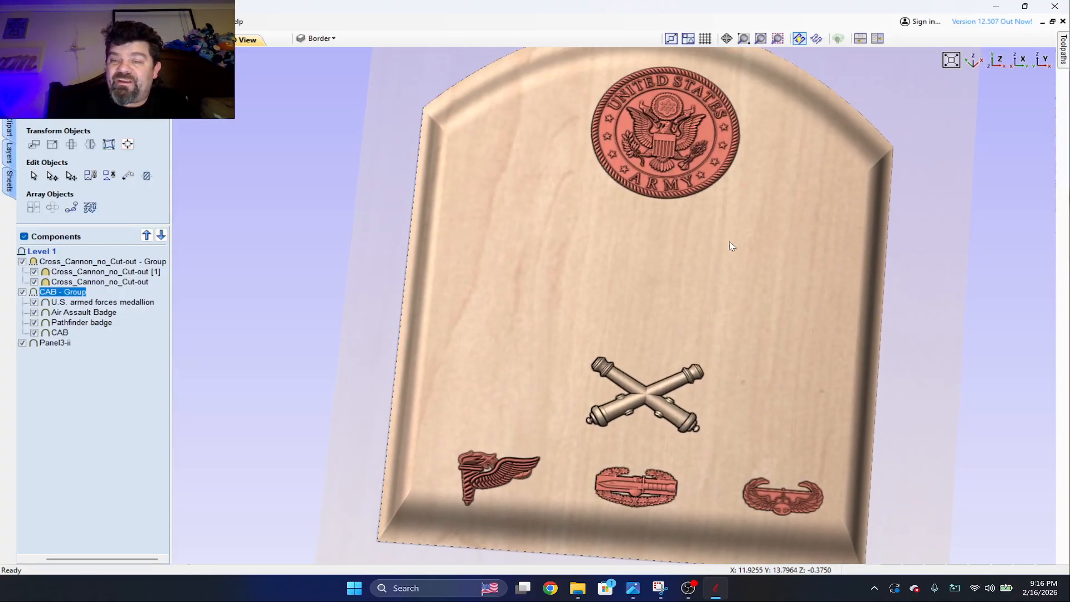
pyautogui.scroll(-1, 730, 242)
pyautogui.moveTo(791, 296); pyautogui.dragTo(833, 287)
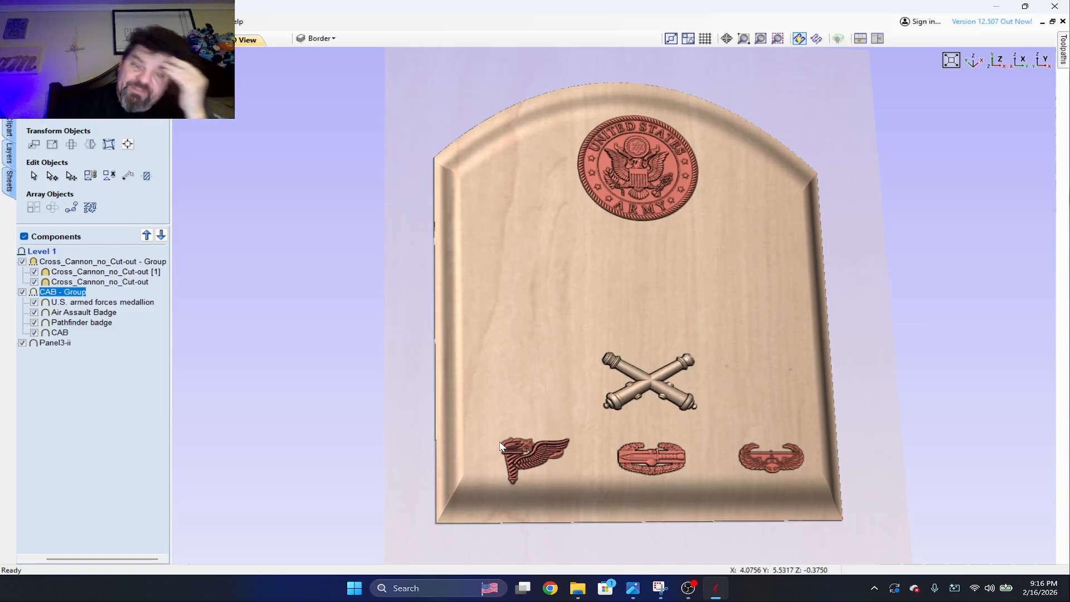
# Switch to OBS and hide the Laptop Cam source.
pyautogui.click(688, 588)
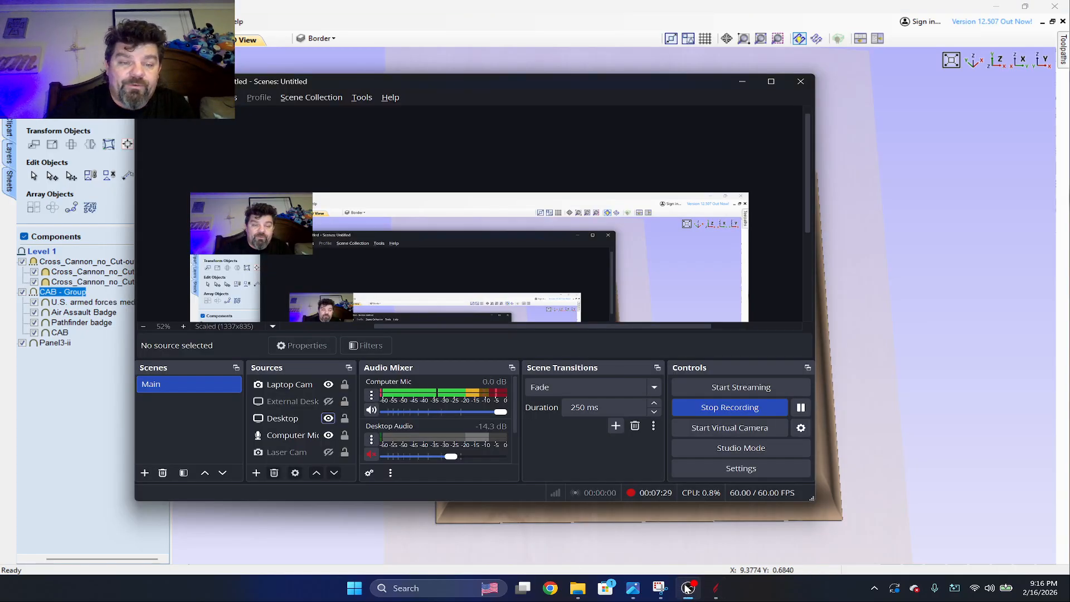
pyautogui.click(328, 385)
pyautogui.moveTo(984, 174); pyautogui.dragTo(989, 187)
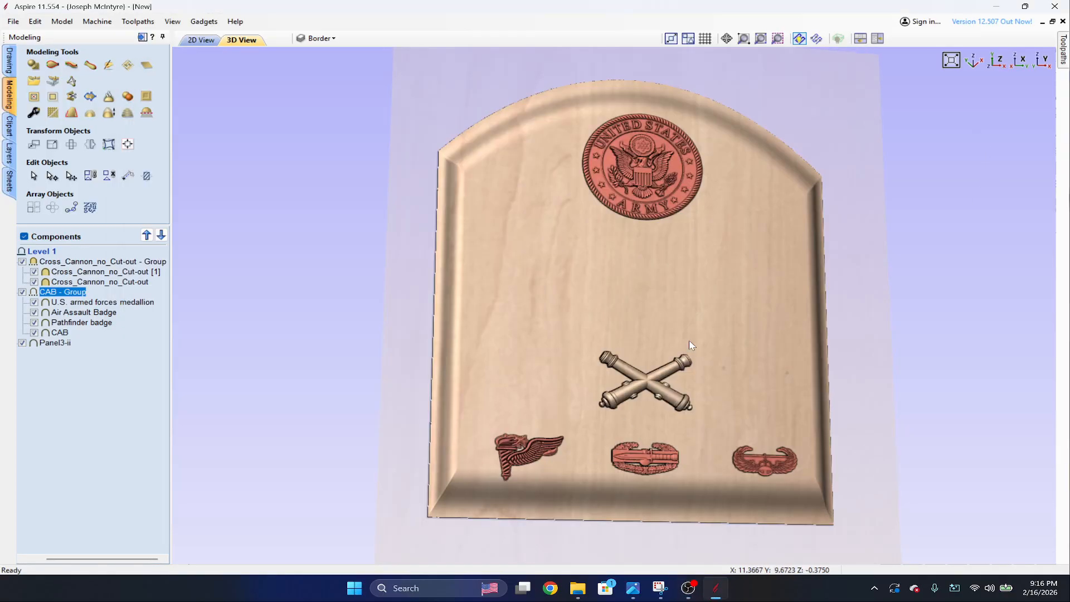
pyautogui.scroll(4, 831, 307)
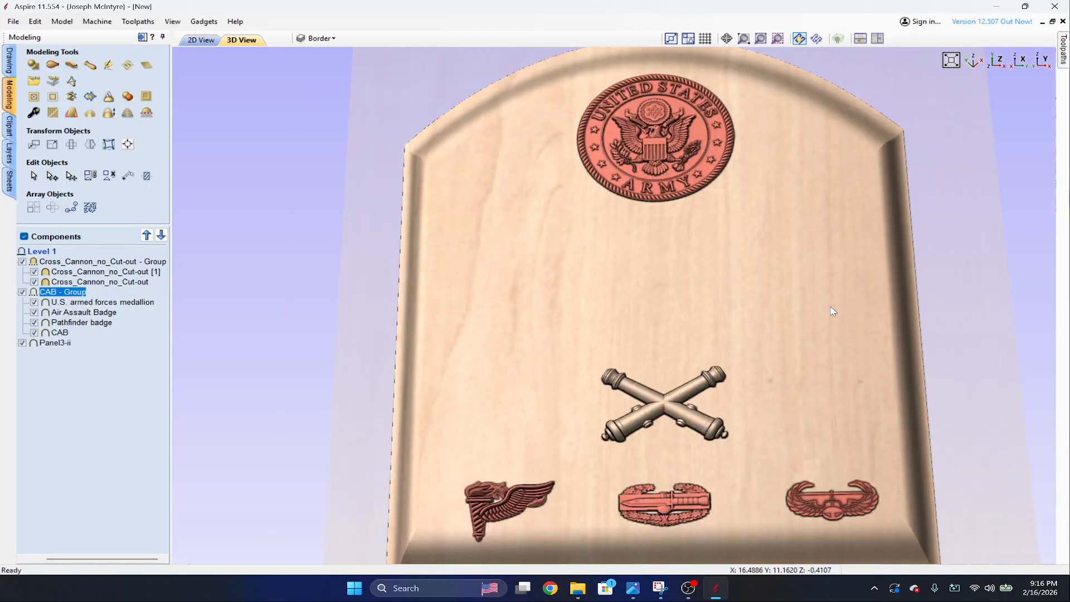
pyautogui.scroll(-3, 830, 306)
pyautogui.click(1064, 50)
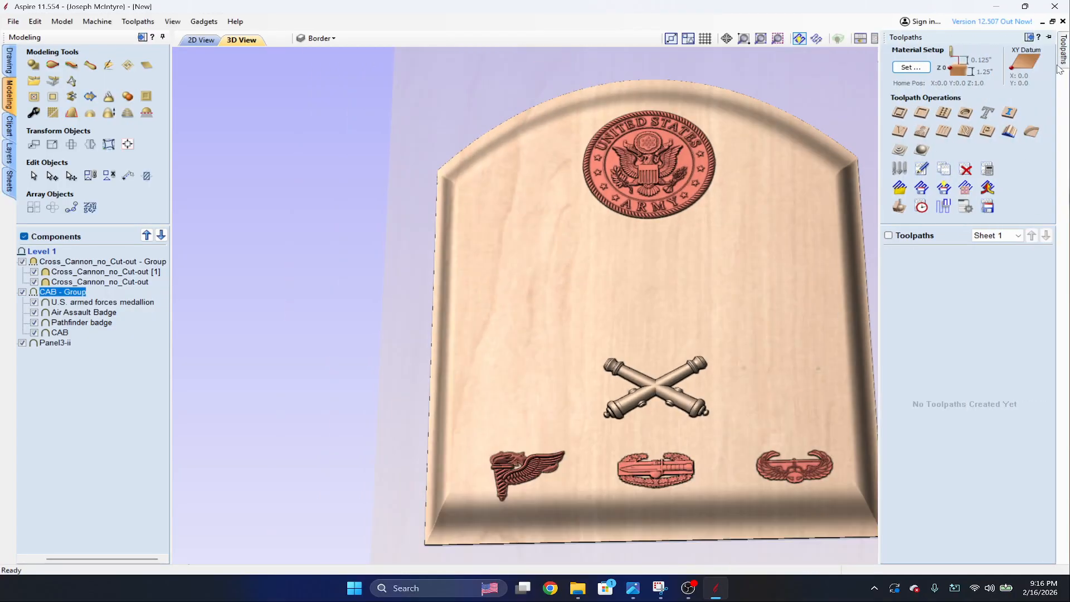
pyautogui.moveTo(720, 358)
pyautogui.mouseDown()
pyautogui.moveTo(790, 272)
pyautogui.moveTo(733, 362)
pyautogui.mouseUp()
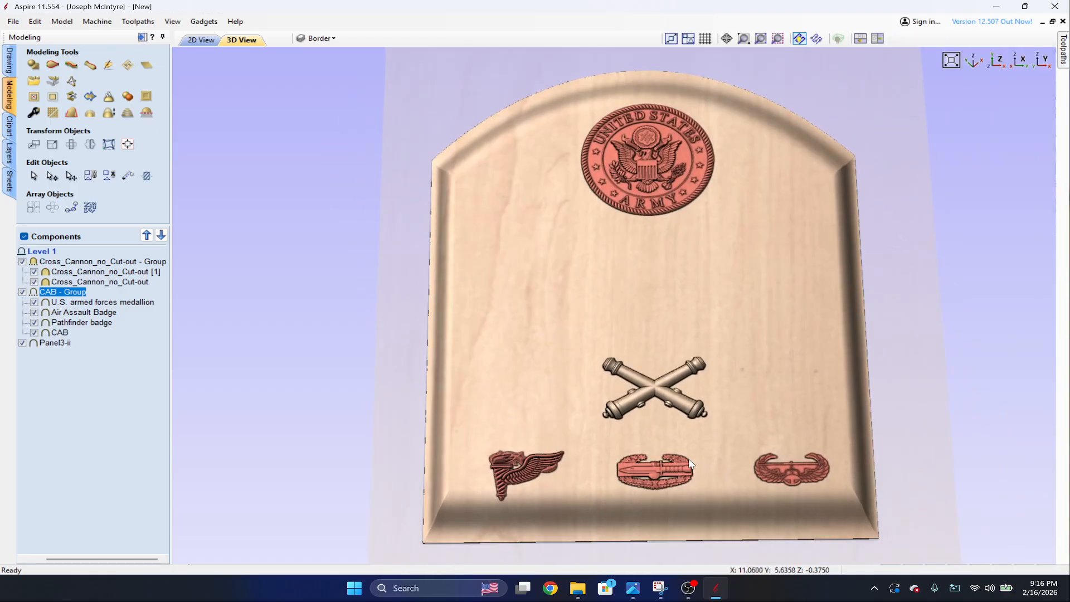
# Inspect how far the CAB group badges and the cannons stand above the panel from low side angles, and clear the selection.
pyautogui.click(666, 472)
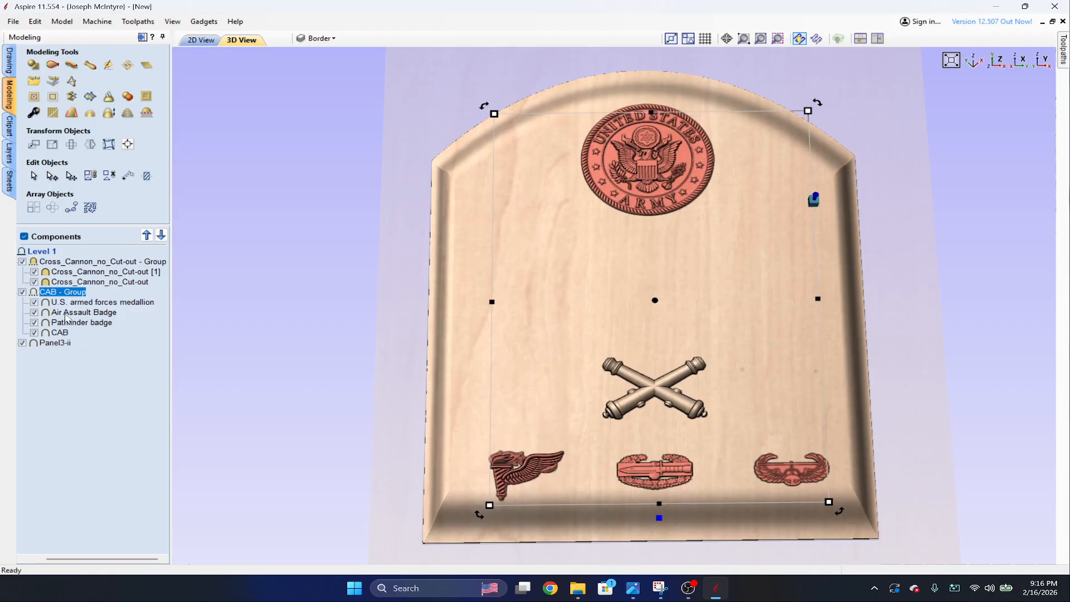
pyautogui.scroll(3, 635, 541)
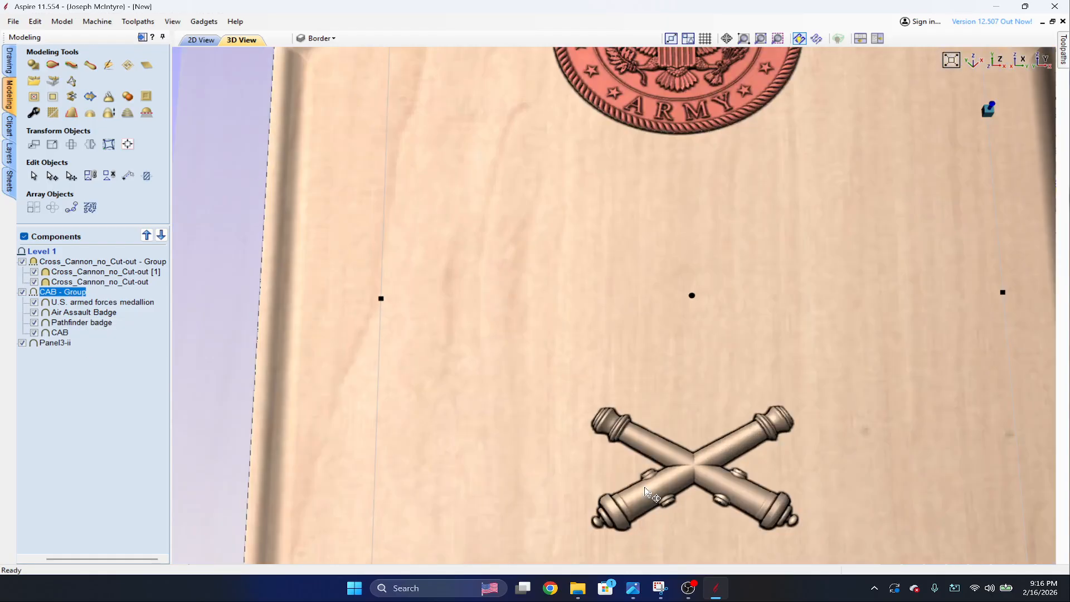
pyautogui.moveTo(645, 488); pyautogui.dragTo(662, 223, button='middle')
pyautogui.moveTo(821, 435); pyautogui.dragTo(384, 357)
pyautogui.scroll(1, 466, 303)
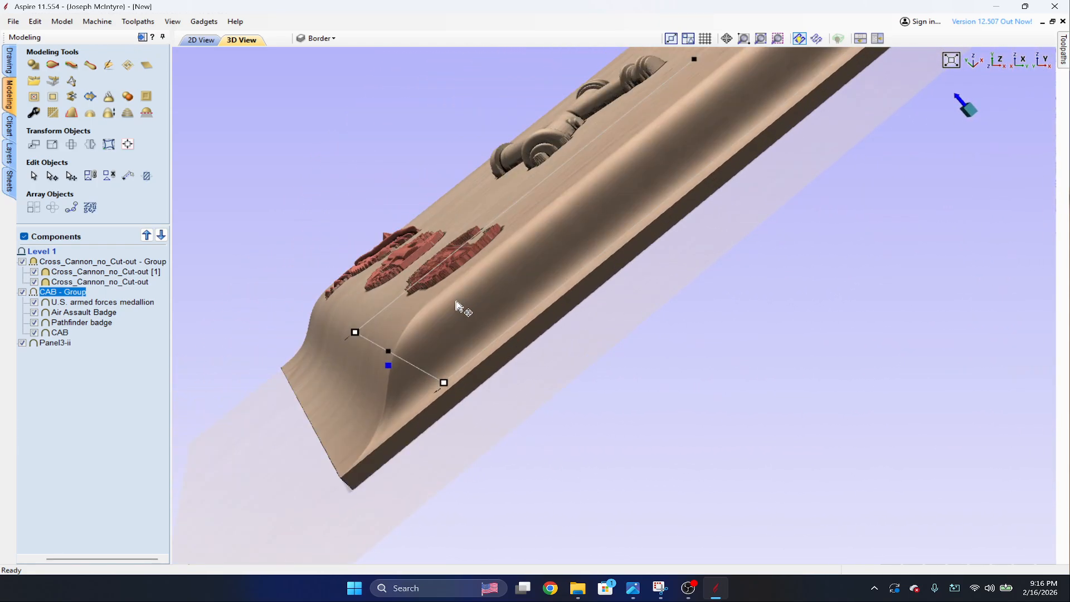
pyautogui.moveTo(436, 300); pyautogui.dragTo(440, 326)
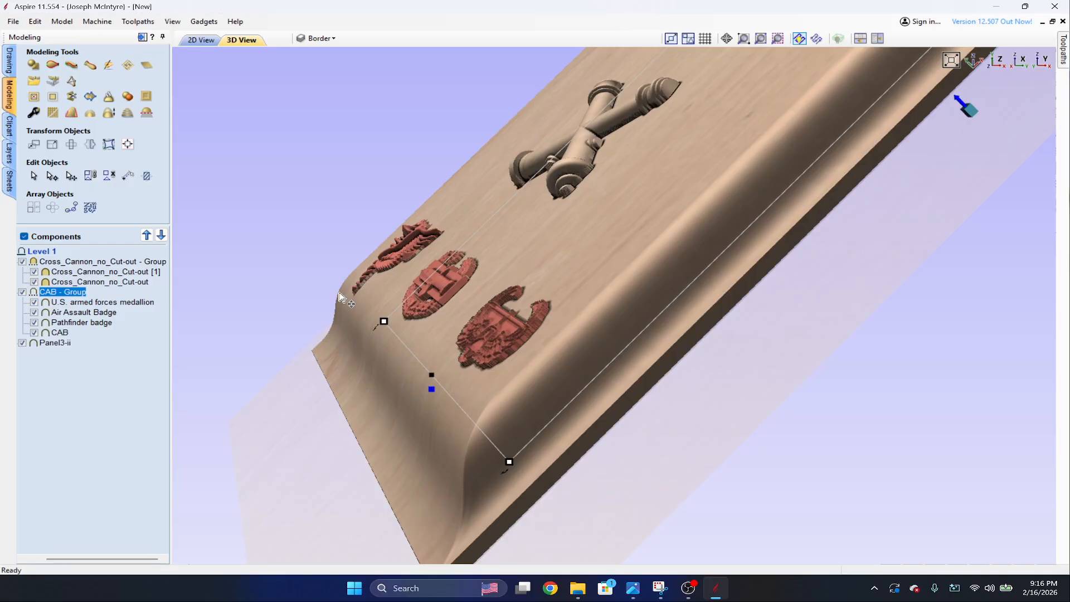
pyautogui.moveTo(610, 235); pyautogui.dragTo(869, 250)
pyautogui.moveTo(473, 268); pyautogui.dragTo(705, 310)
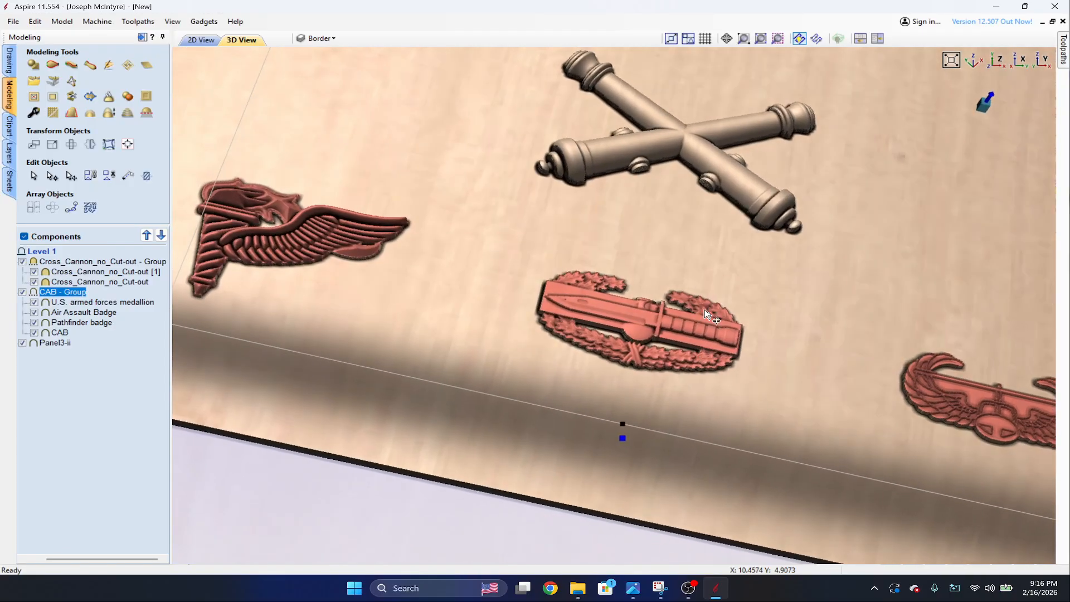
pyautogui.scroll(-5, 708, 315)
pyautogui.click(887, 169)
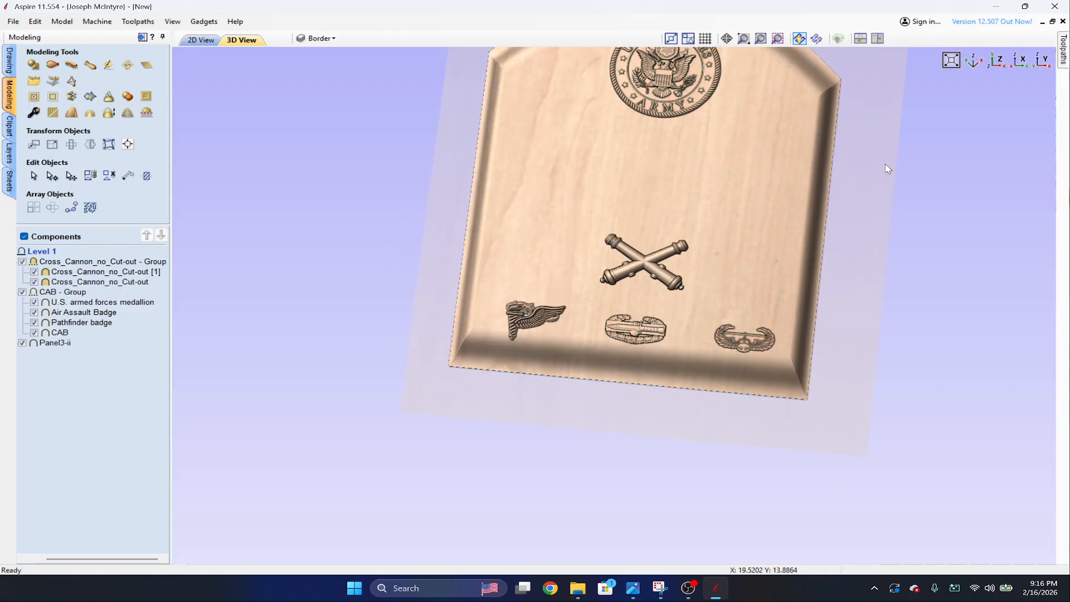
pyautogui.moveTo(570, 227); pyautogui.dragTo(507, 389, button='middle')
pyautogui.scroll(2, 506, 390)
pyautogui.scroll(-2, 892, 284)
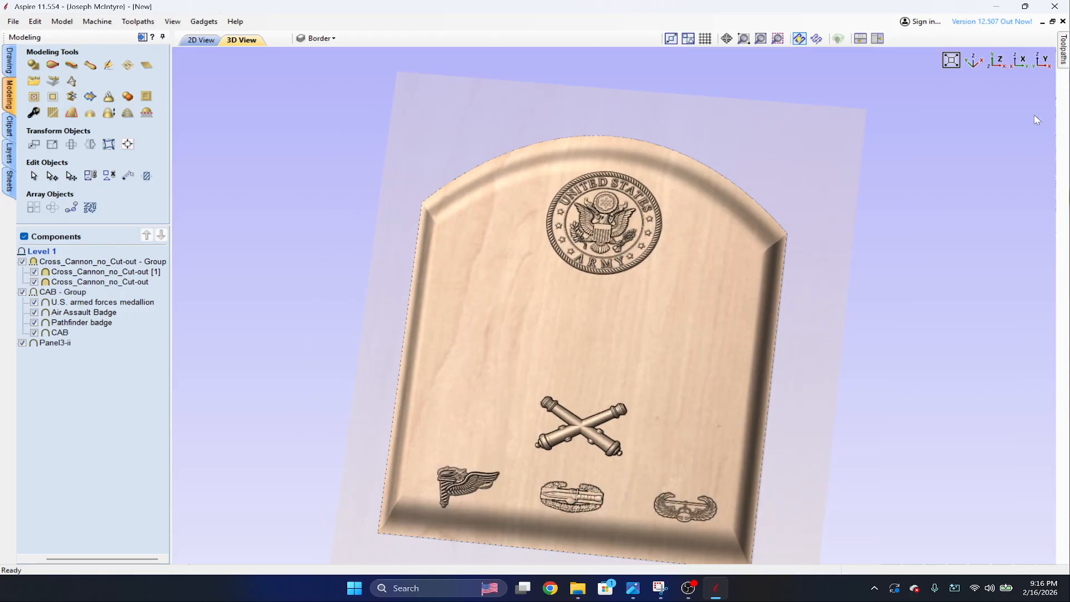
# Open the settings for a new 3D rough machining toolpath.
pyautogui.click(1064, 50)
pyautogui.click(906, 153)
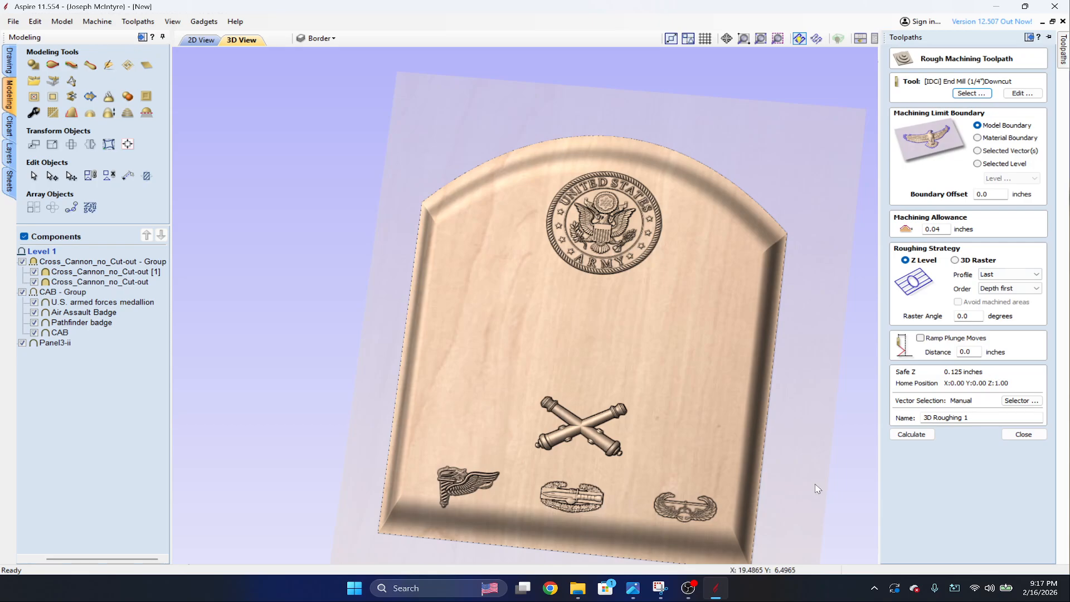
pyautogui.moveTo(644, 421); pyautogui.dragTo(703, 433)
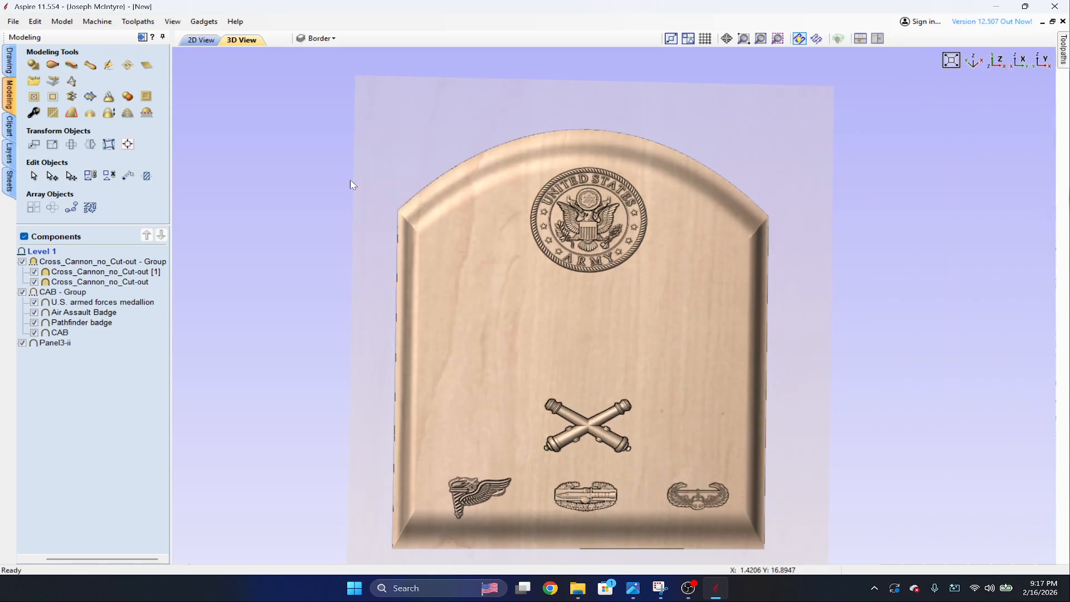
# Create a vector boundary around the Panel3-ii component in the 2D view and select the resulting outline.
pyautogui.click(200, 40)
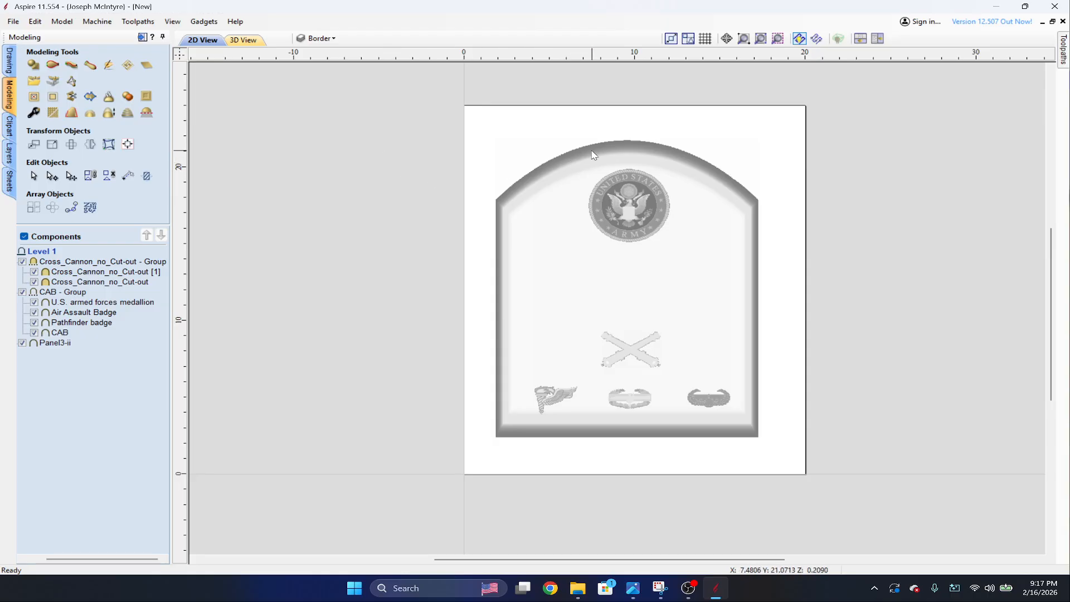
pyautogui.click(630, 144)
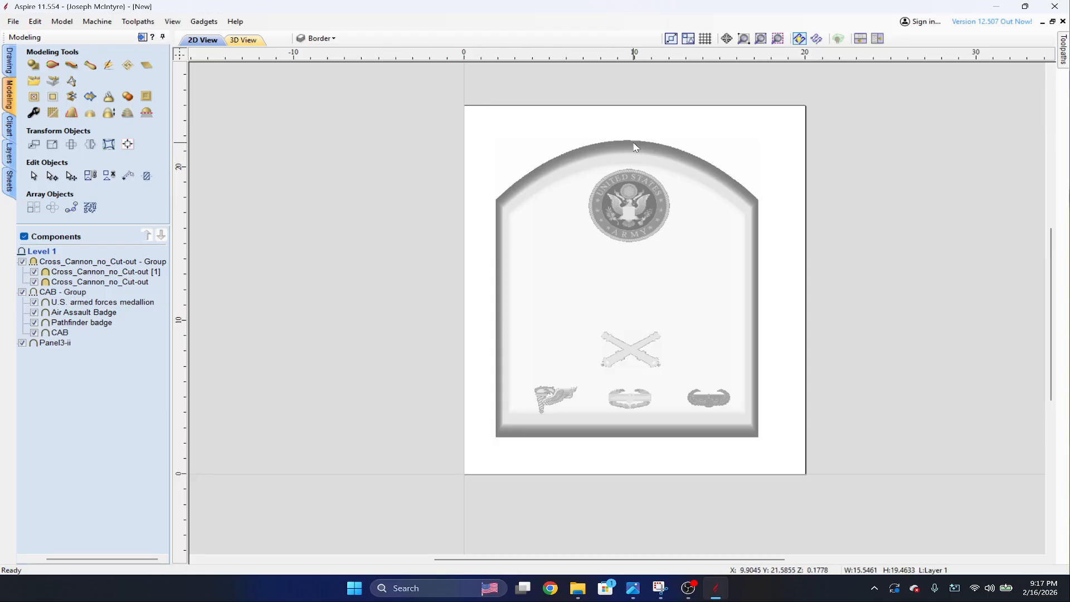
pyautogui.click(90, 97)
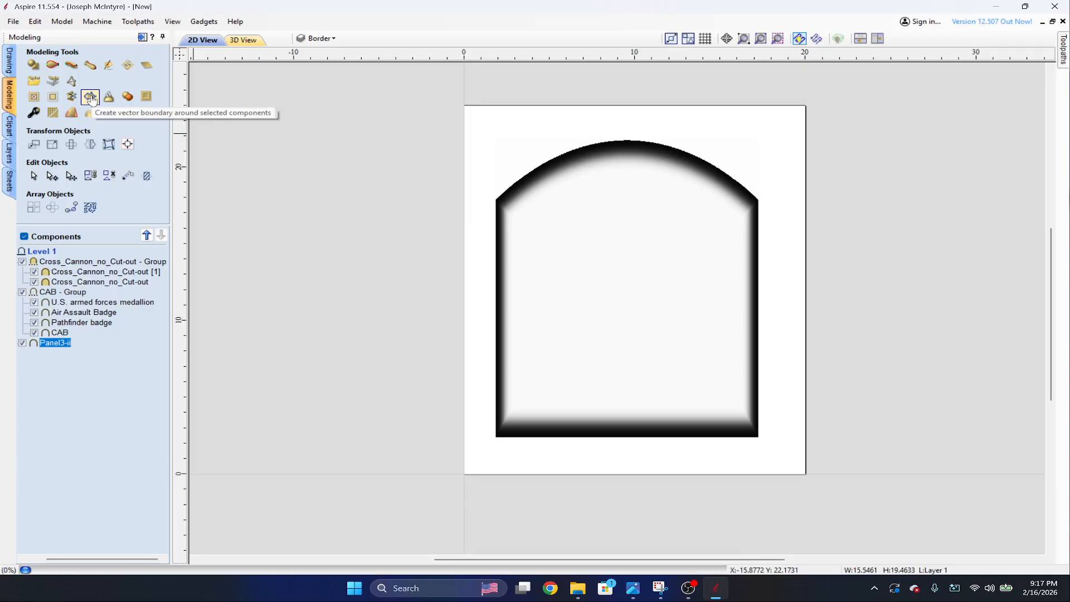
pyautogui.click(578, 146)
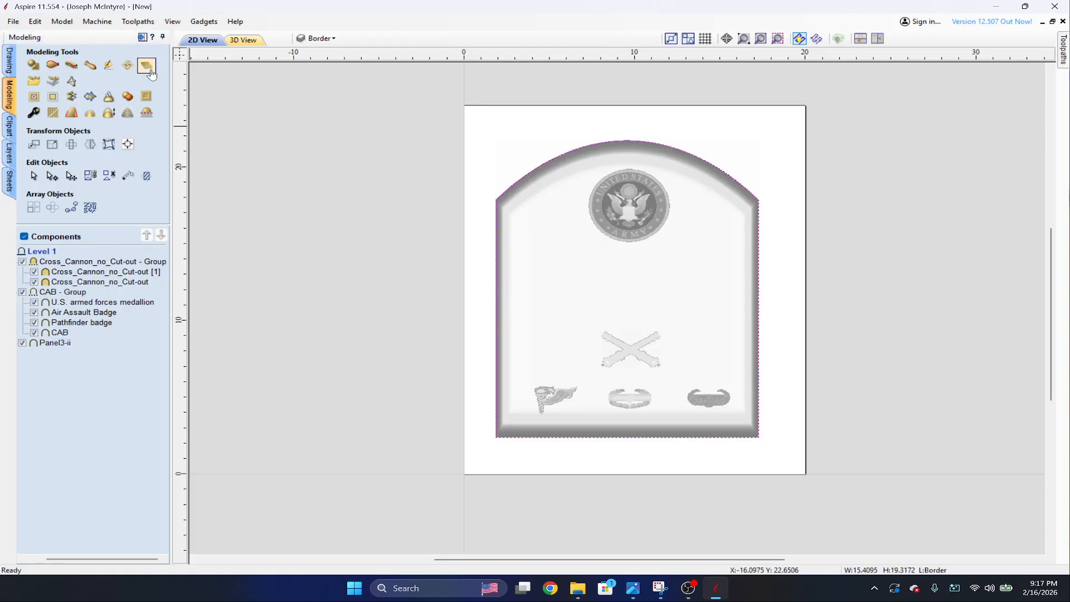
pyautogui.click(245, 42)
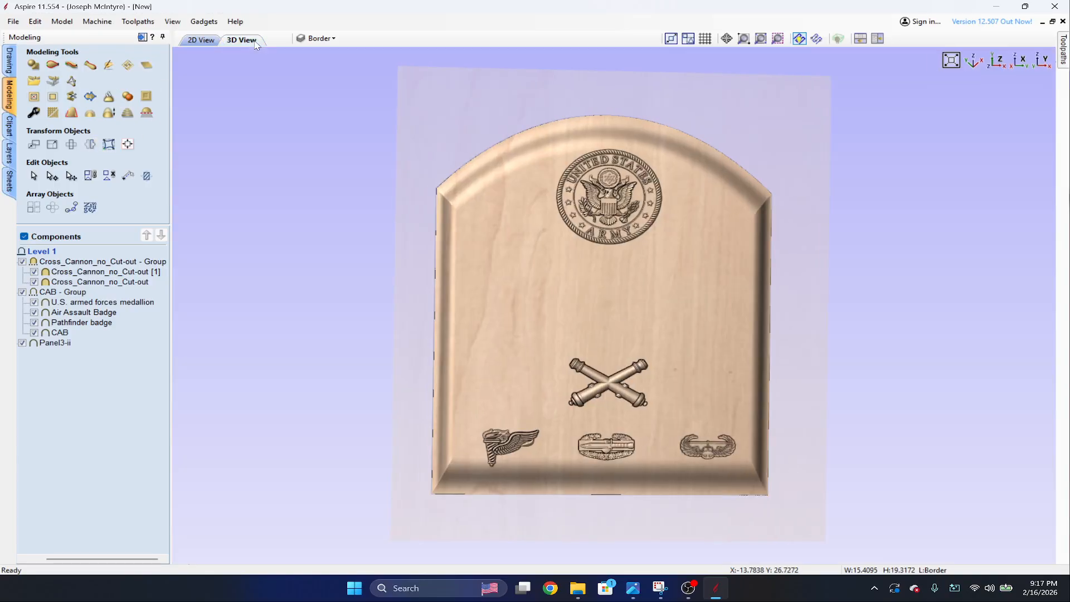
pyautogui.click(215, 44)
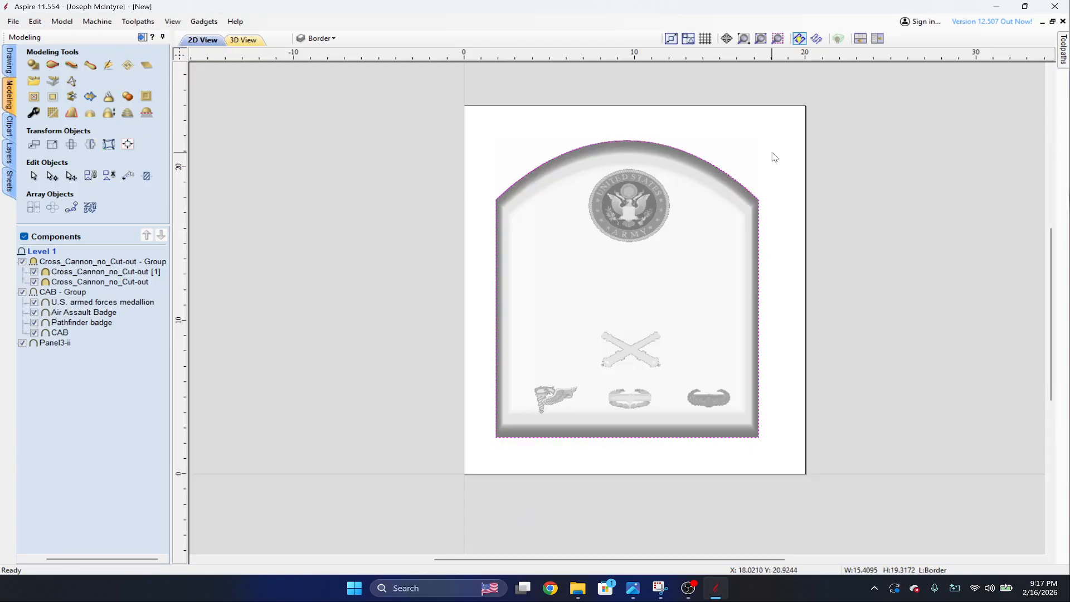
# Set the spindle speed of the roughing toolpath's 1/4" downcut end mill to 18000 rpm and apply the change in the tool database.
pyautogui.moveTo(1063, 51)
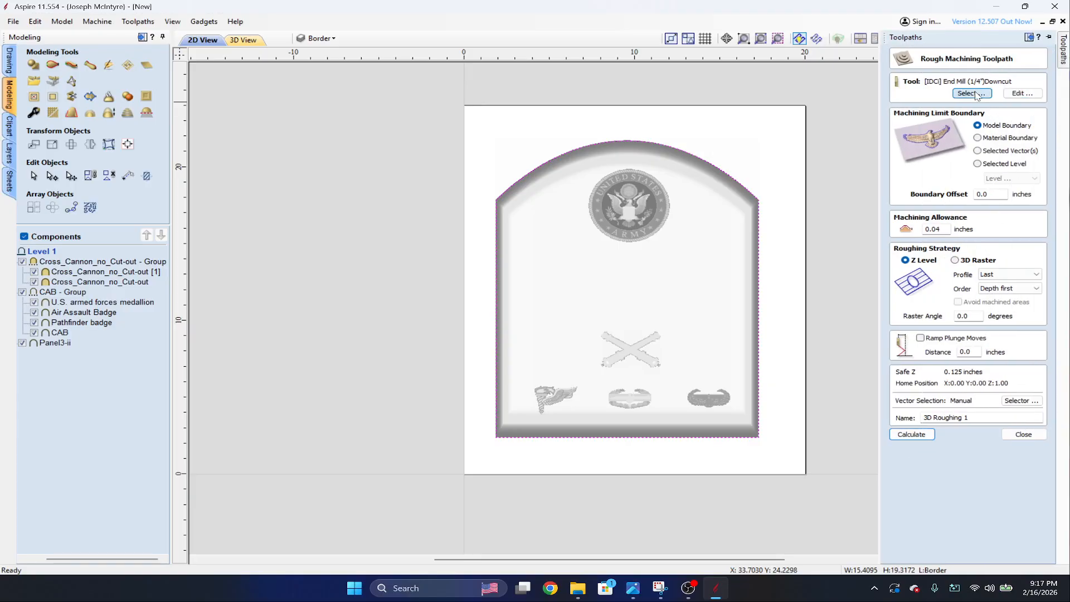
pyautogui.click(971, 93)
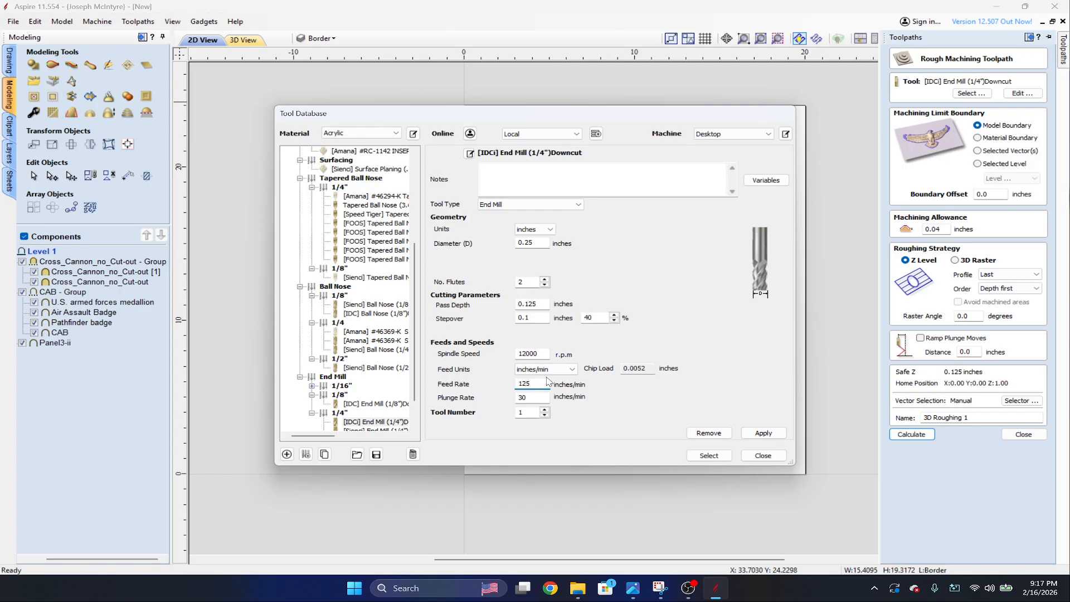
pyautogui.doubleClick(546, 353)
pyautogui.write('18')
pyautogui.click(764, 431)
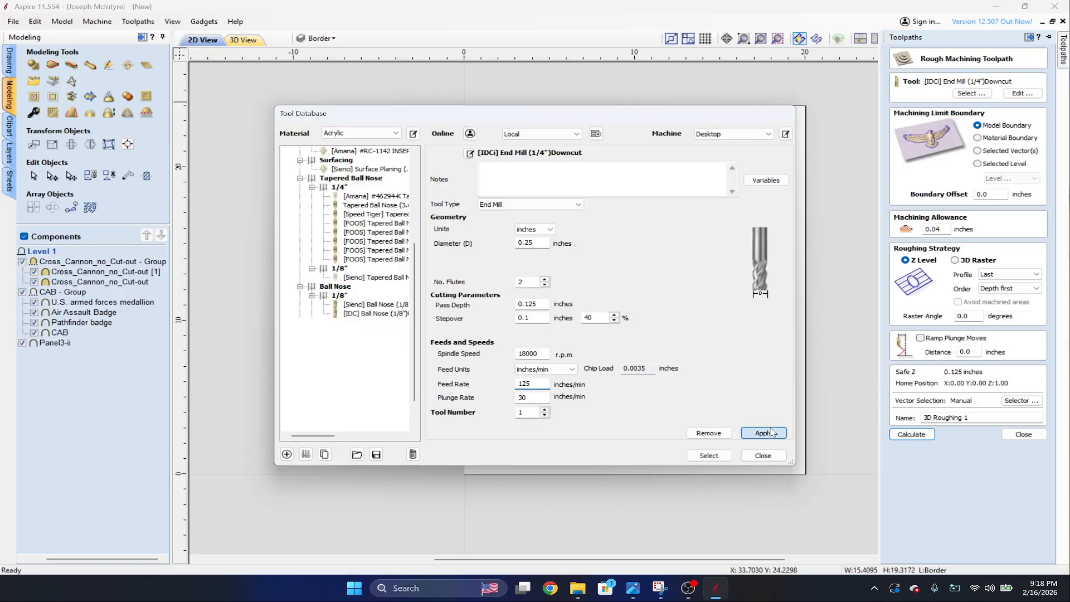
# Calculate the 3D roughing toolpath with the 1/4" downcut end mill and preview the cut on the material.
pyautogui.click(757, 453)
pyautogui.click(911, 434)
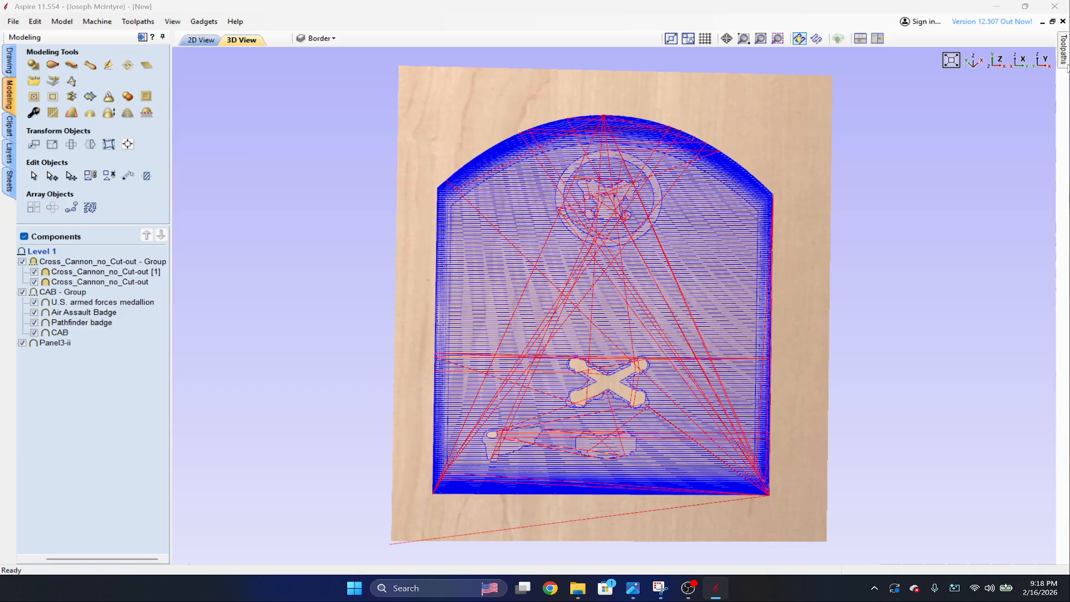
pyautogui.moveTo(1067, 65)
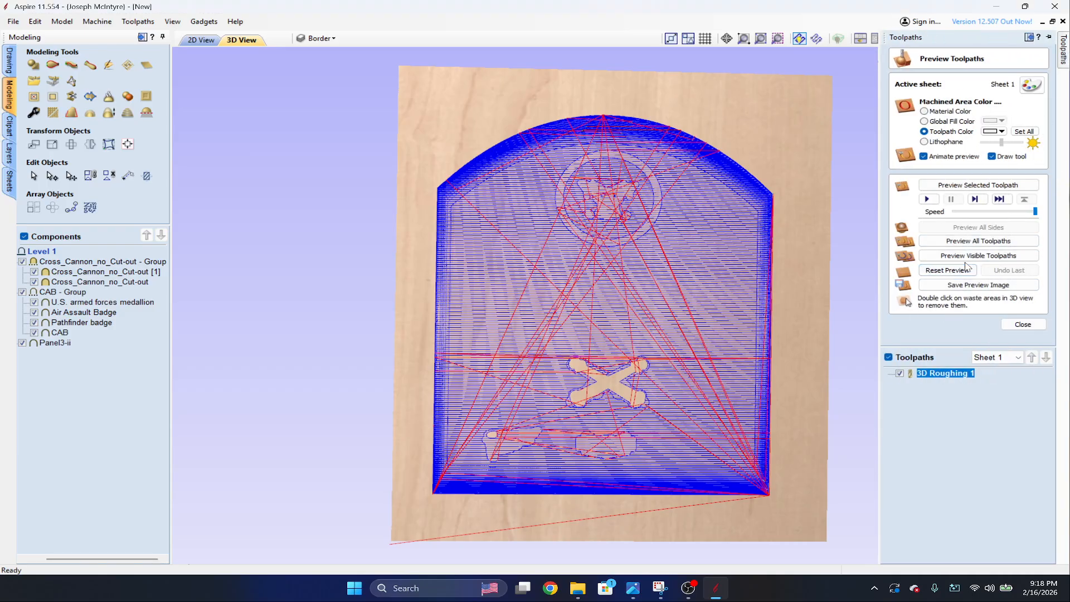
pyautogui.click(978, 241)
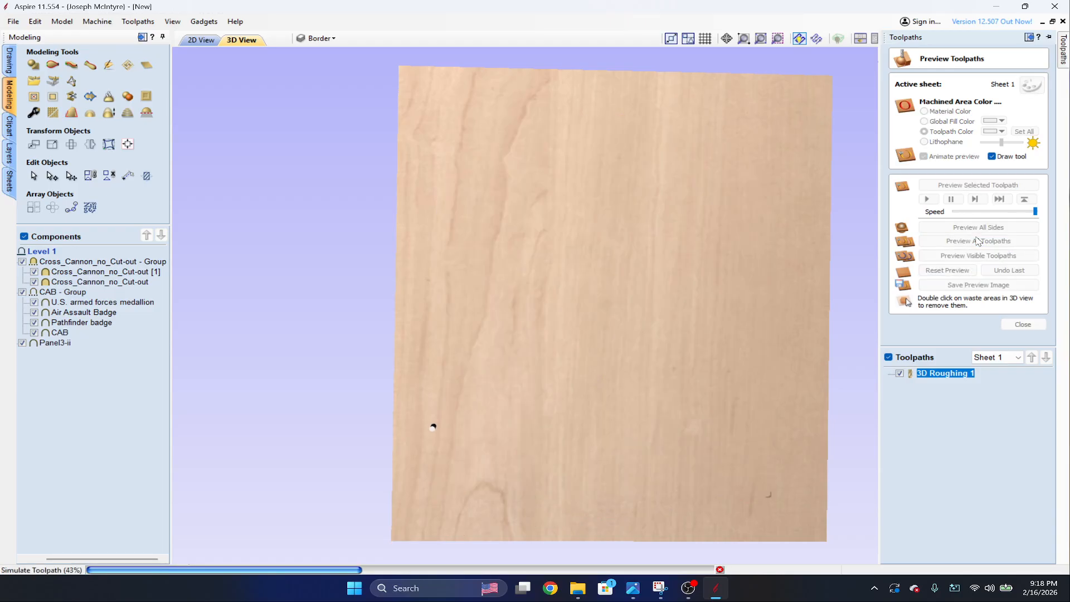
# Examine the roughing preview around the crossed cannons, badges and stepped panel edge, up close and from tilted angles.
pyautogui.scroll(5, 776, 393)
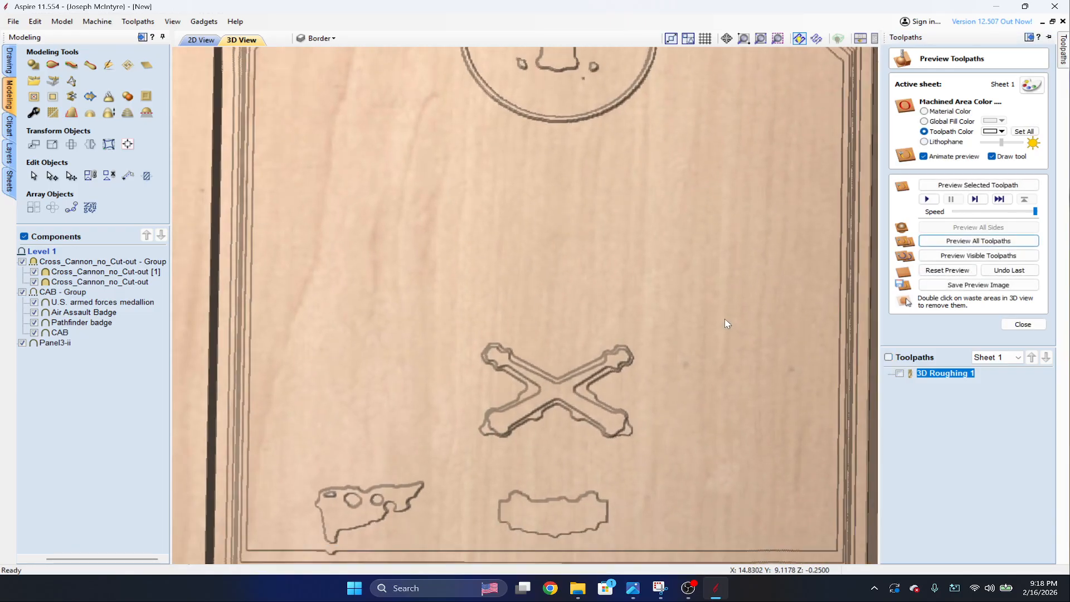
pyautogui.moveTo(728, 324); pyautogui.dragTo(721, 286, button='middle')
pyautogui.moveTo(756, 381); pyautogui.dragTo(590, 333)
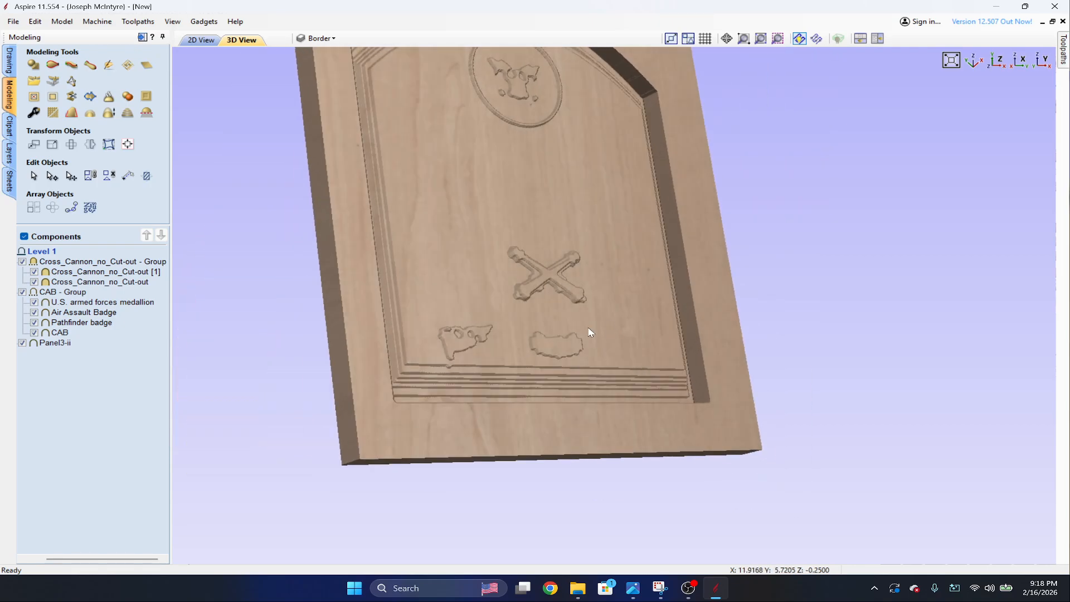
pyautogui.scroll(8, 516, 394)
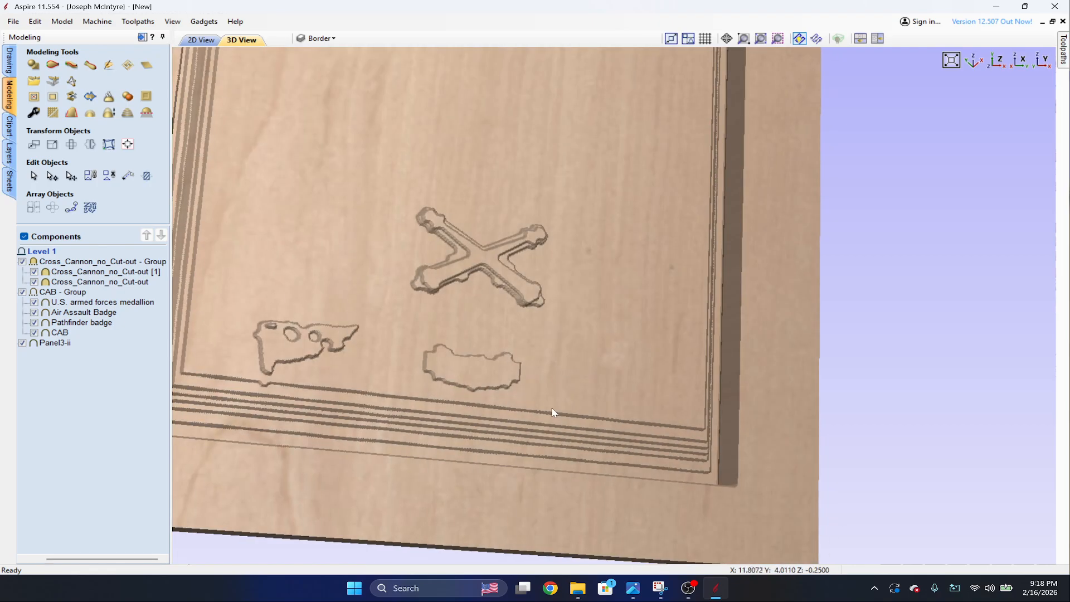
pyautogui.scroll(3, 658, 210)
pyautogui.scroll(-4, 693, 303)
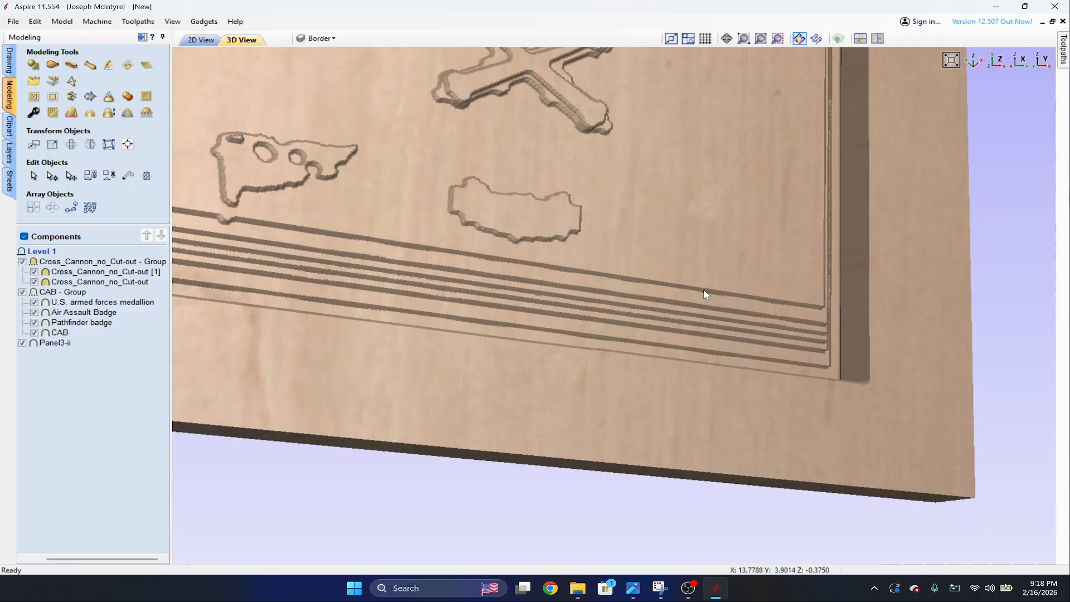
pyautogui.scroll(3, 704, 289)
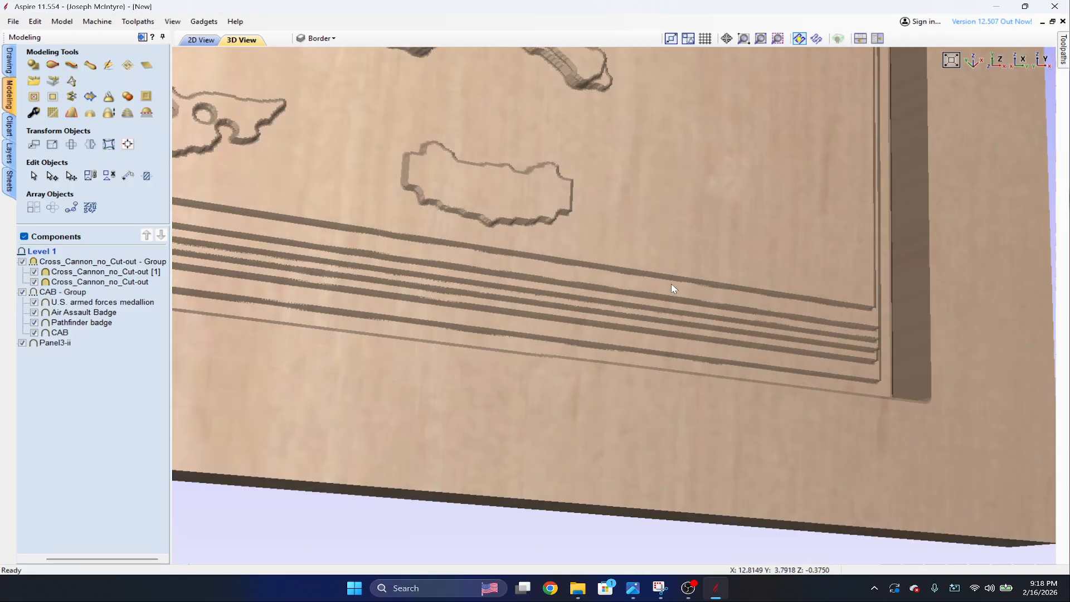
pyautogui.scroll(-10, 668, 175)
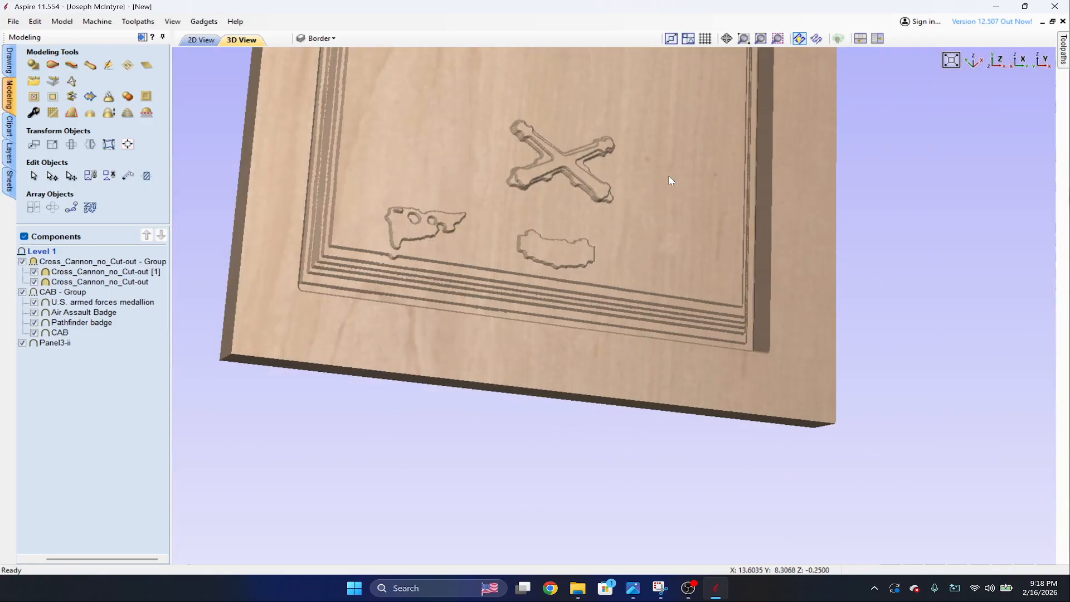
pyautogui.moveTo(607, 188); pyautogui.dragTo(420, 152)
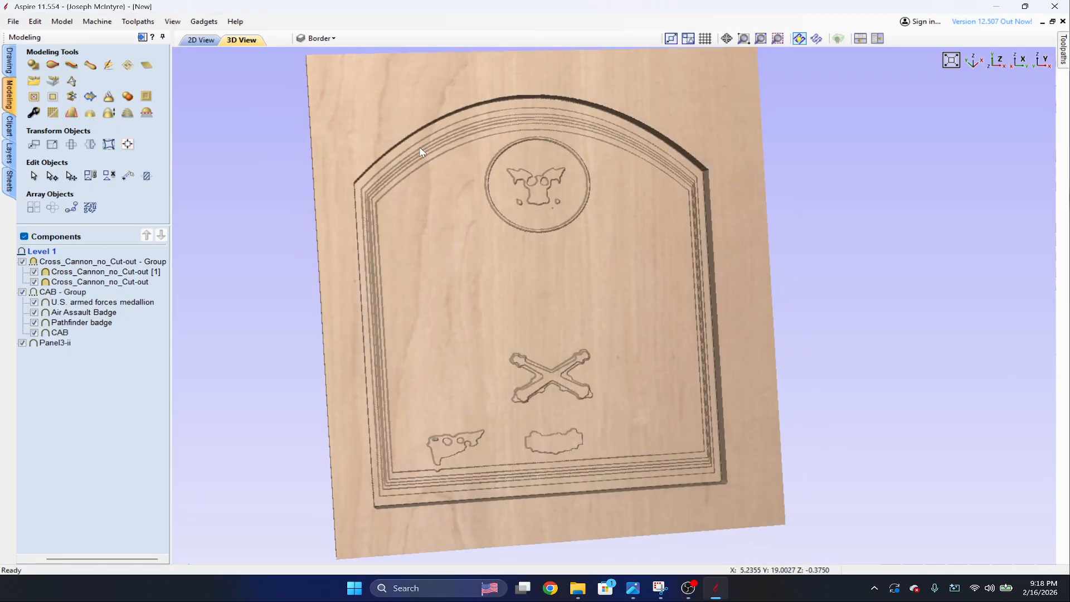
# Calculate a 3D finish toolpath with the [Sienci] 1/4" upcut ball nose, Model Boundary and Offset strategy, and preview all toolpaths from a reset preview.
pyautogui.click(1061, 61)
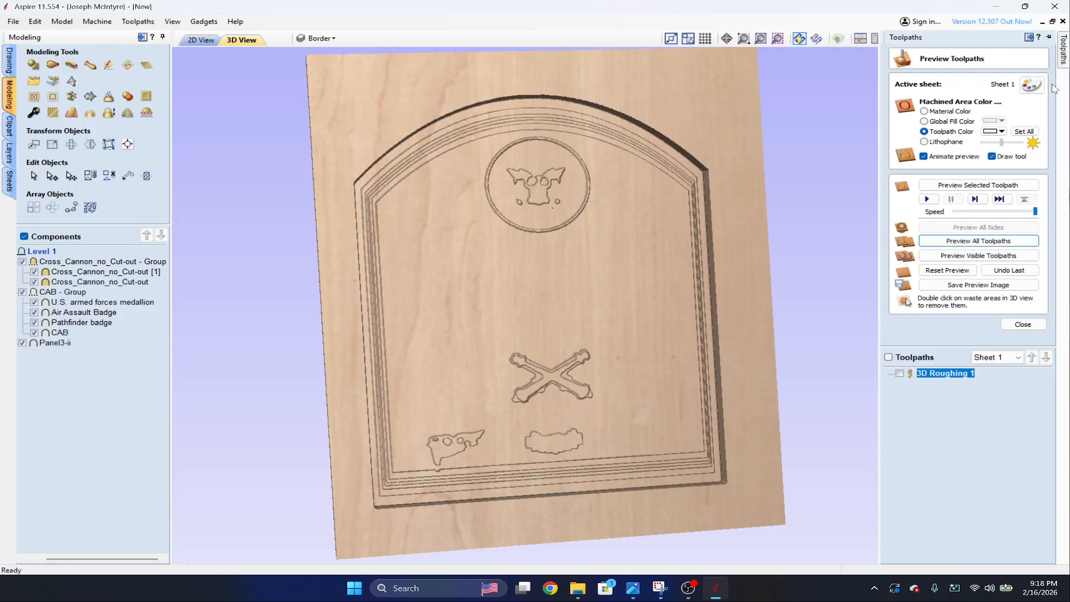
pyautogui.click(1022, 324)
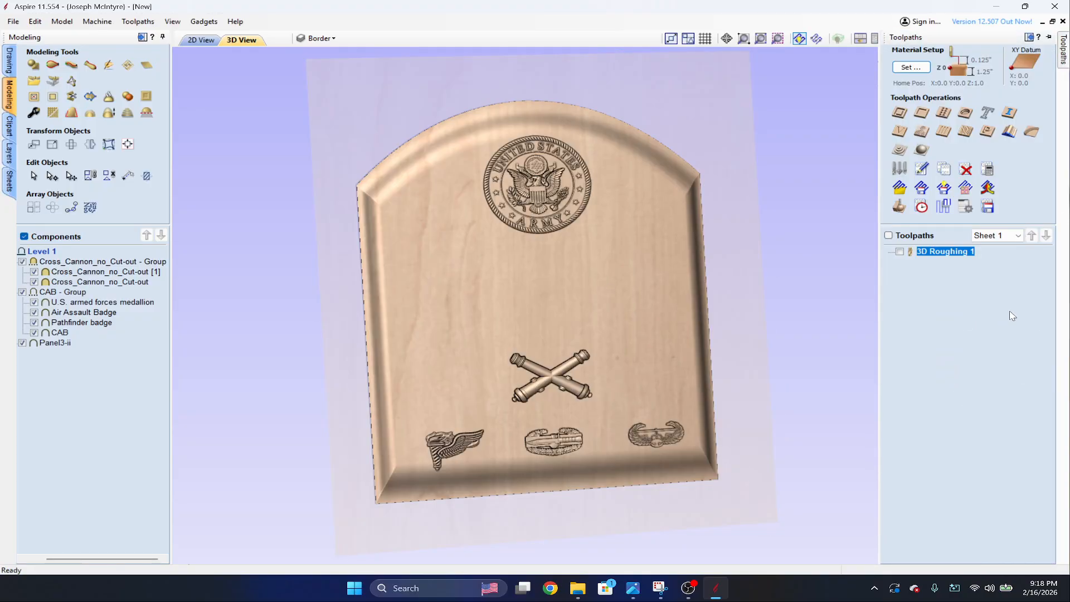
pyautogui.click(919, 152)
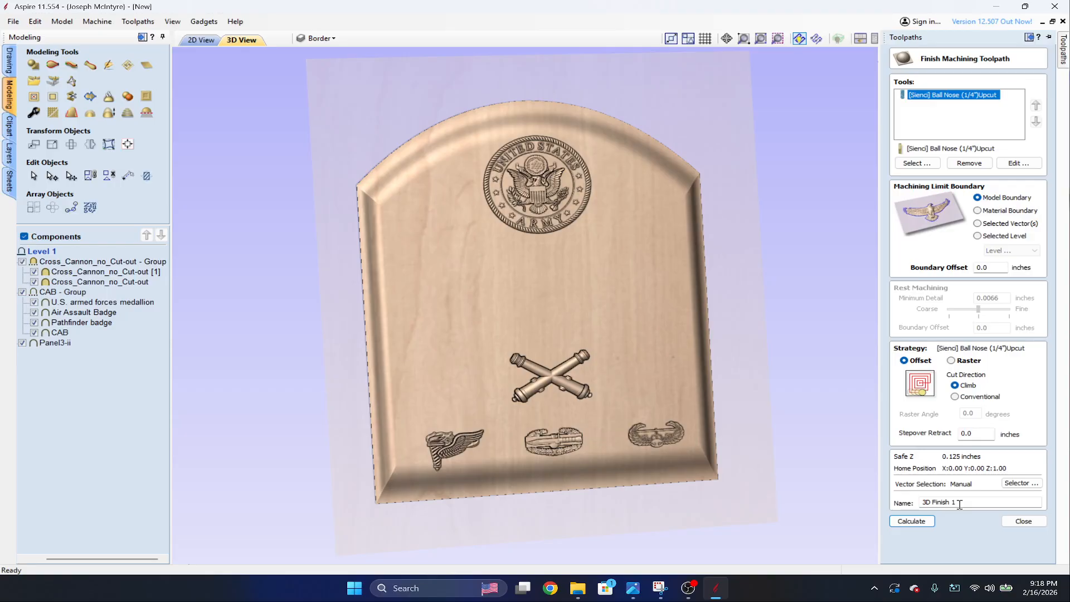
pyautogui.click(930, 522)
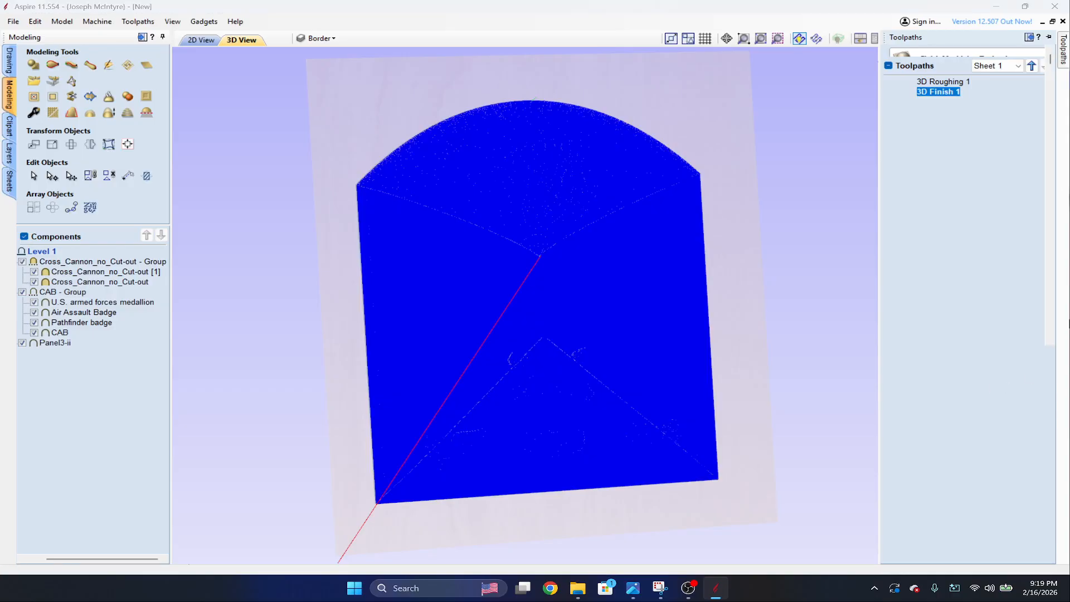
pyautogui.moveTo(1063, 61)
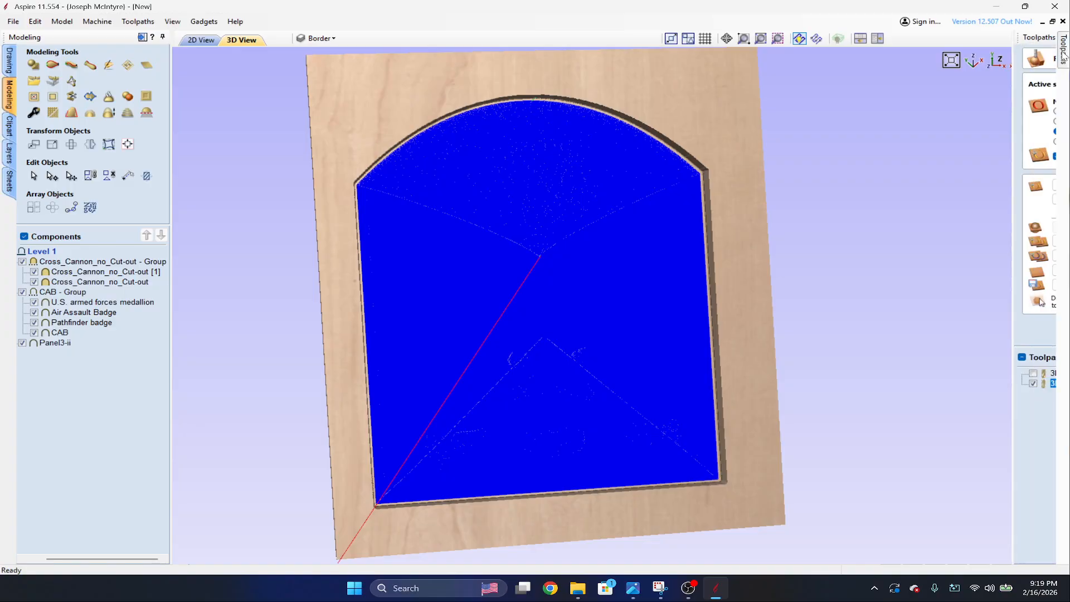
pyautogui.click(950, 271)
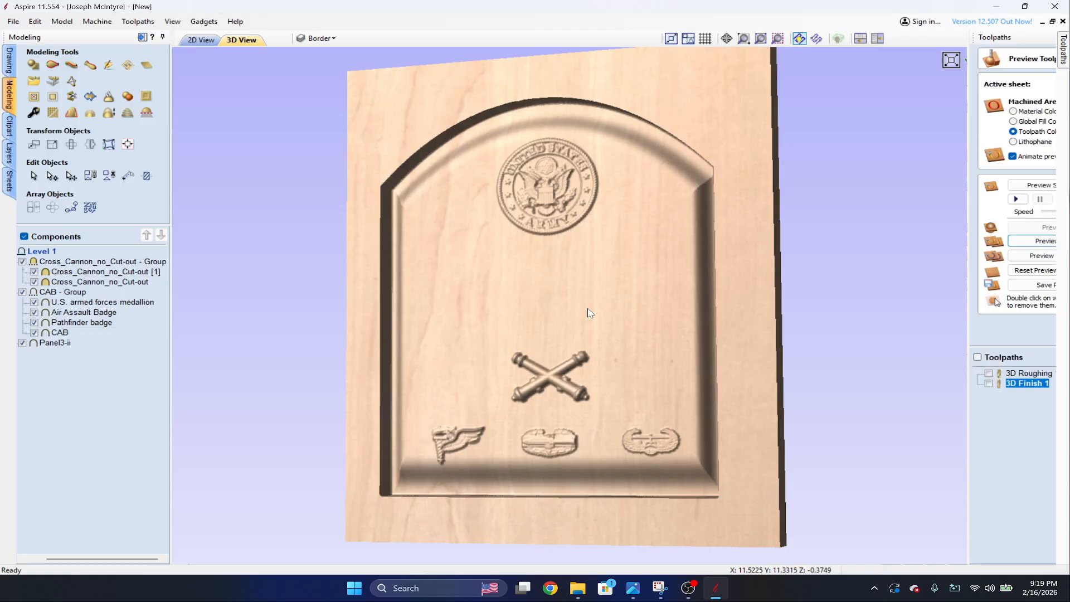
# Examine the finish preview's detail on the cannons, badges and medallion from close, tilted and overall views.
pyautogui.scroll(5, 677, 323)
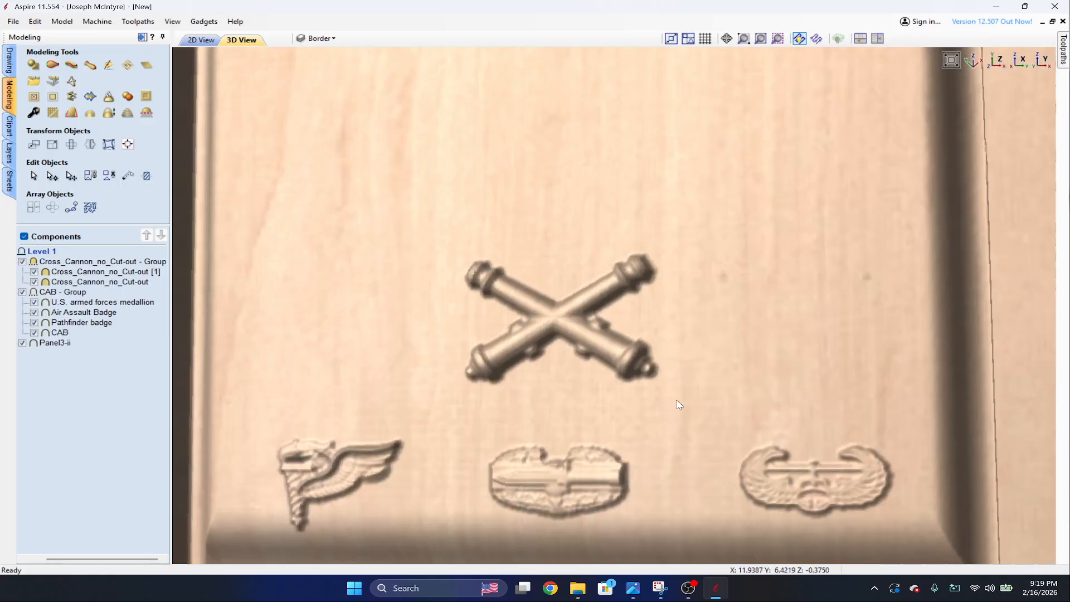
pyautogui.moveTo(745, 290); pyautogui.dragTo(806, 348)
pyautogui.moveTo(857, 475); pyautogui.dragTo(693, 338)
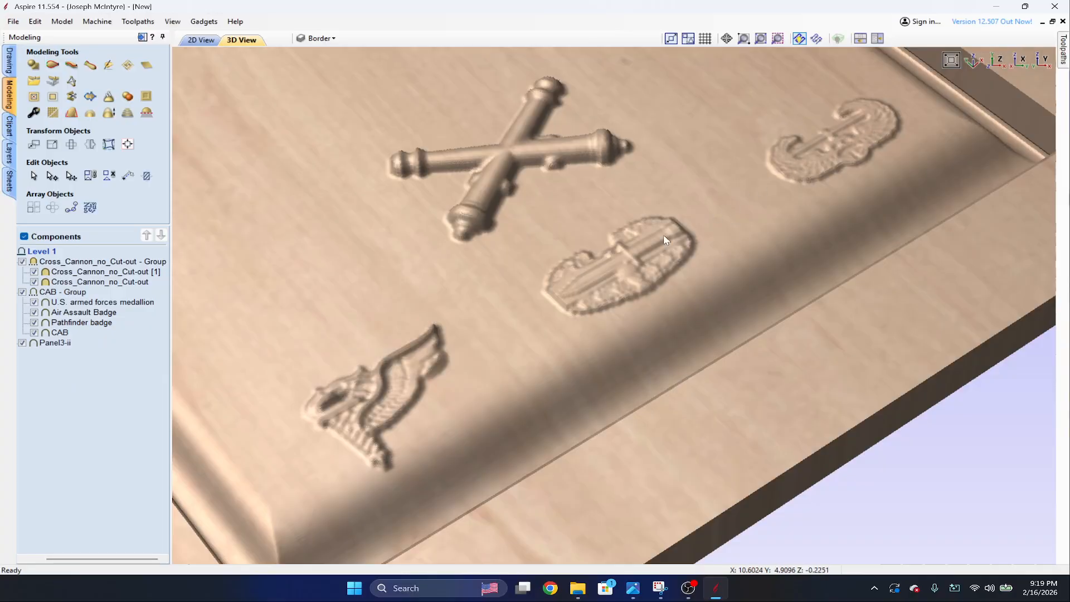
pyautogui.scroll(-6, 902, 178)
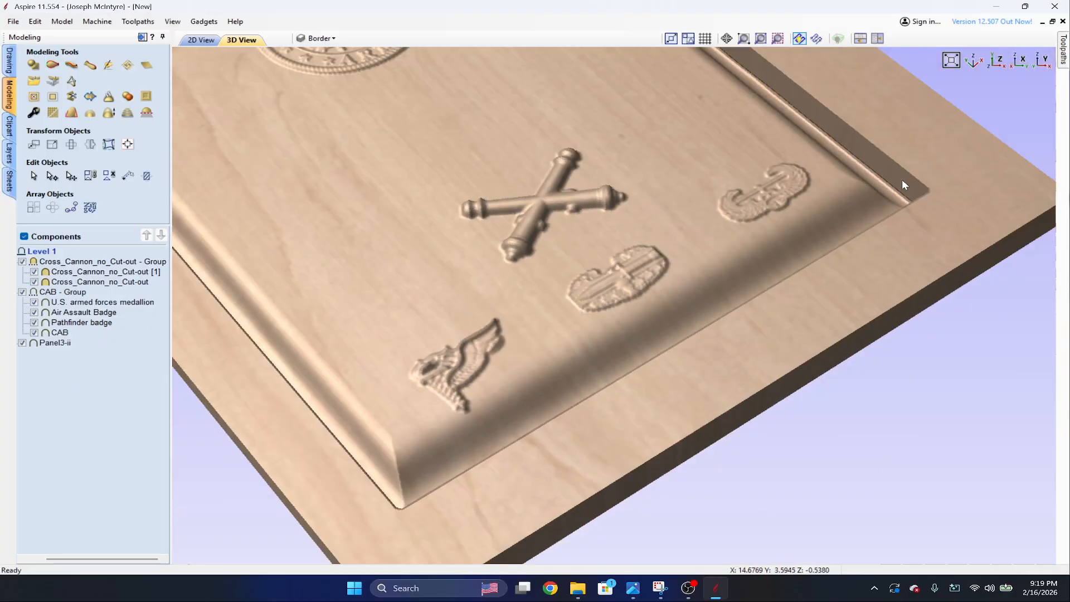
pyautogui.moveTo(737, 352); pyautogui.dragTo(385, 222)
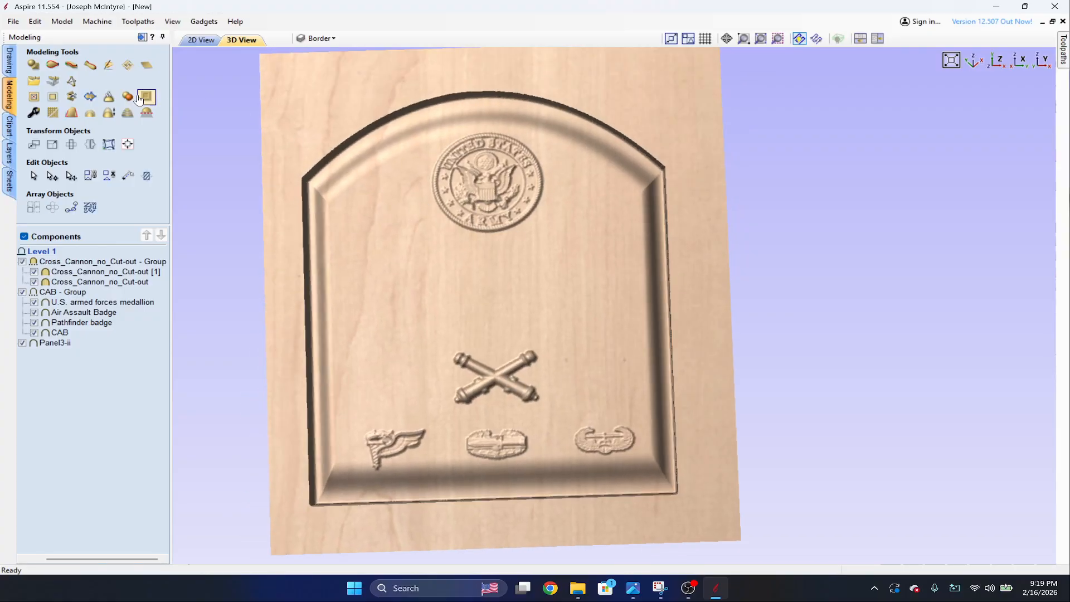
# Create vector boundaries around the CAB group's medallion and badges in the 2D view and select the resulting outlines.
pyautogui.click(200, 40)
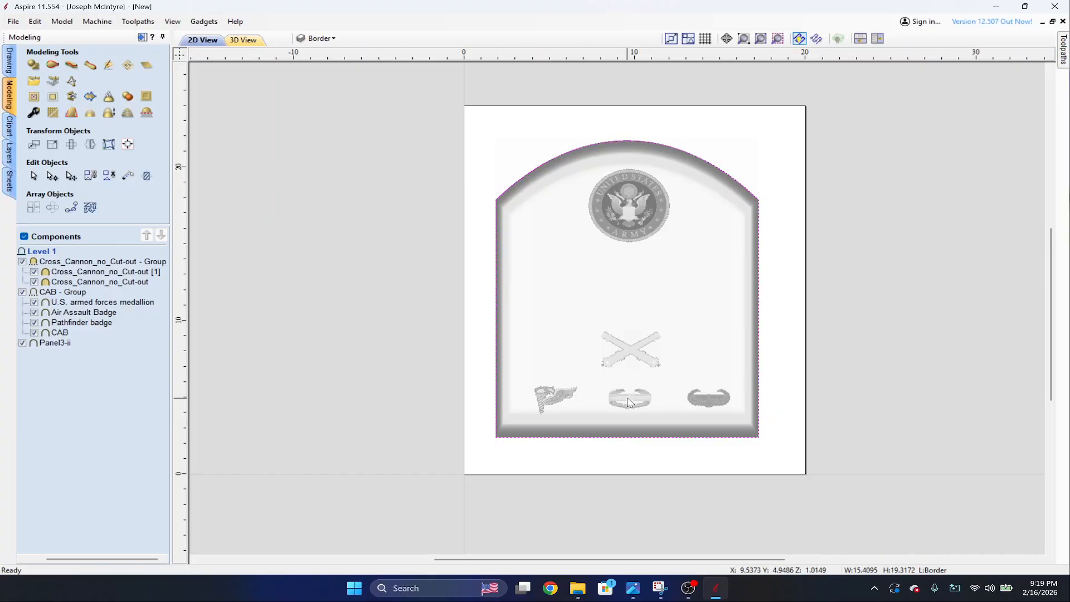
pyautogui.scroll(2, 629, 402)
pyautogui.click(504, 399)
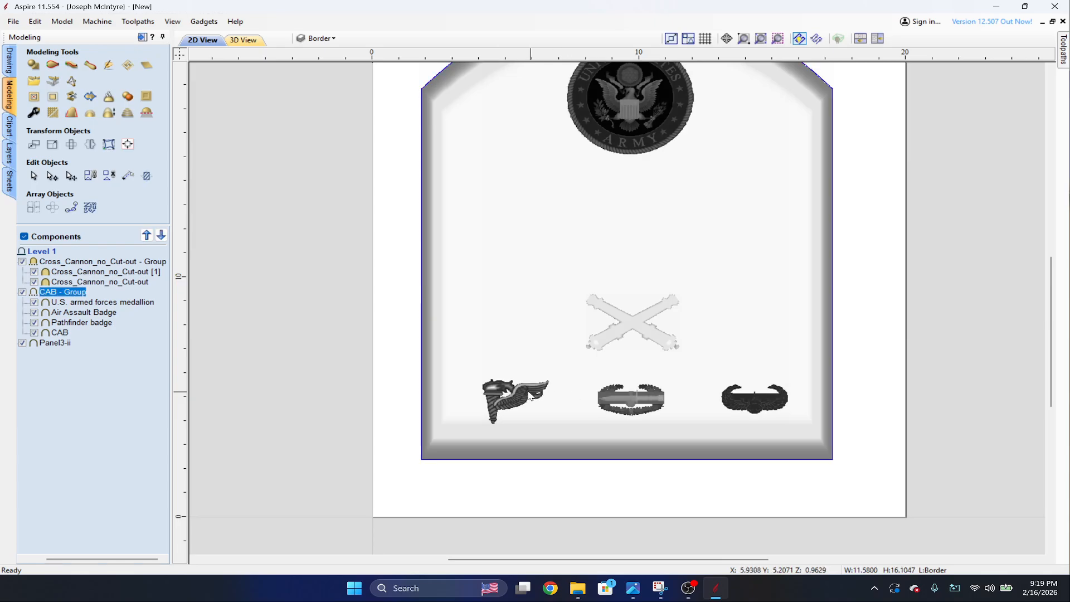
pyautogui.click(91, 97)
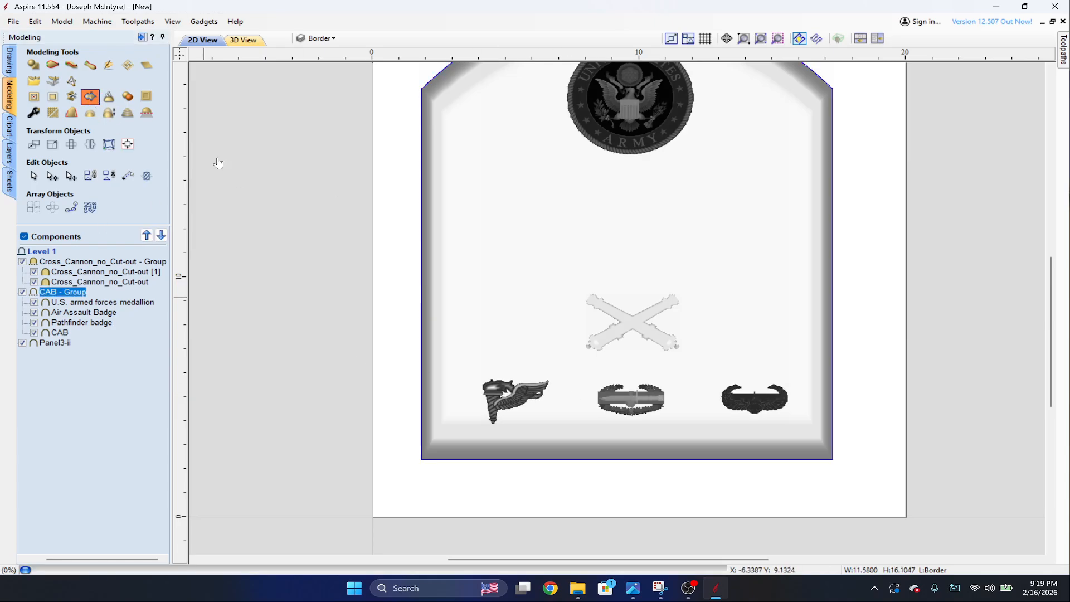
pyautogui.click(574, 127)
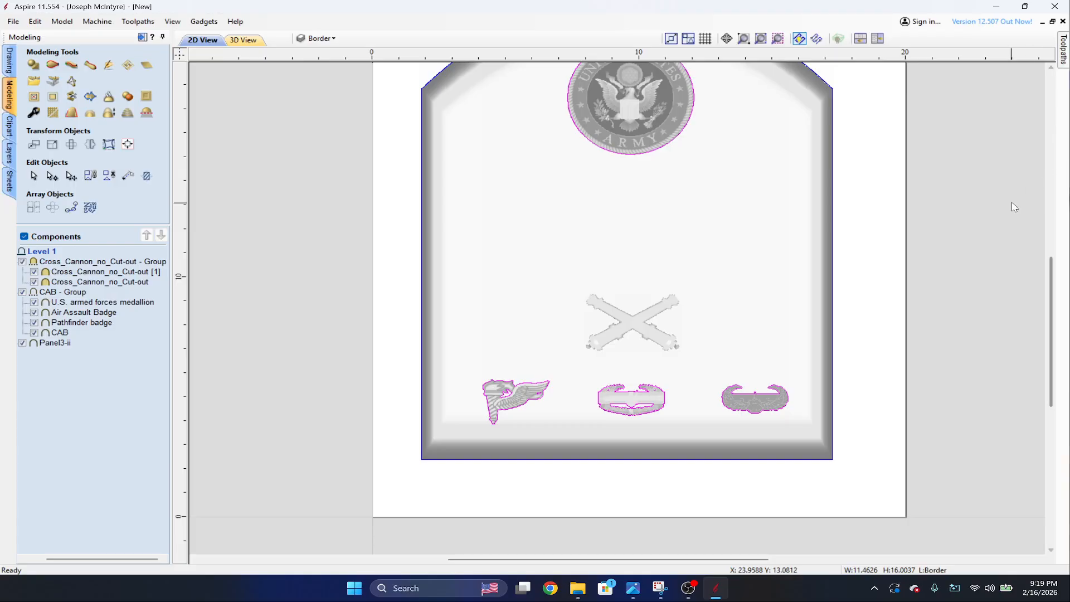
# Start a second 3D finish toolpath and remove the 1/4" upcut ball nose from its tools.
pyautogui.click(1064, 55)
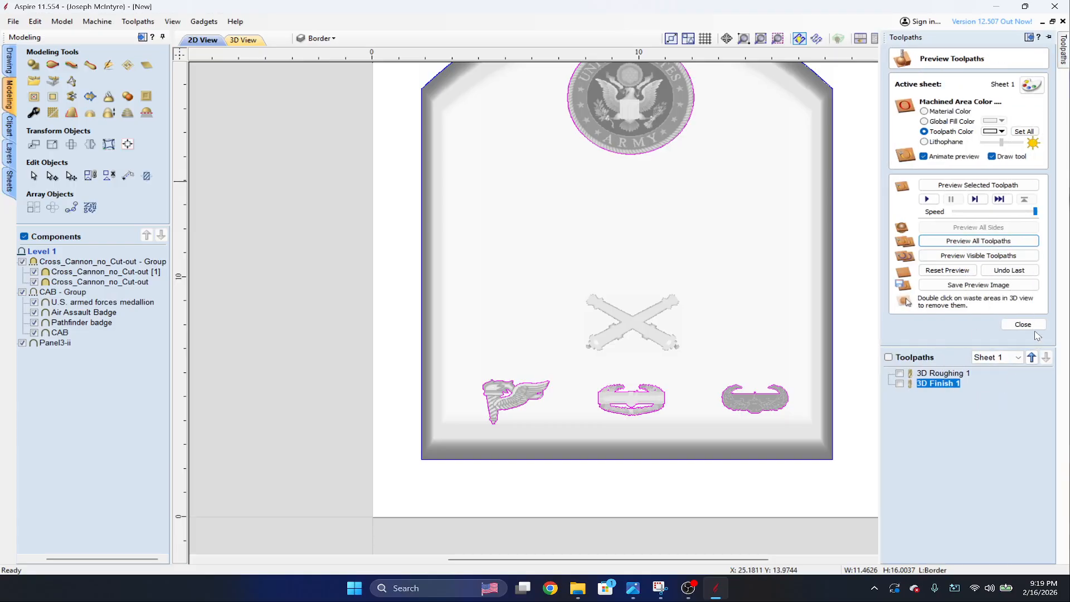
pyautogui.click(1033, 326)
pyautogui.click(923, 167)
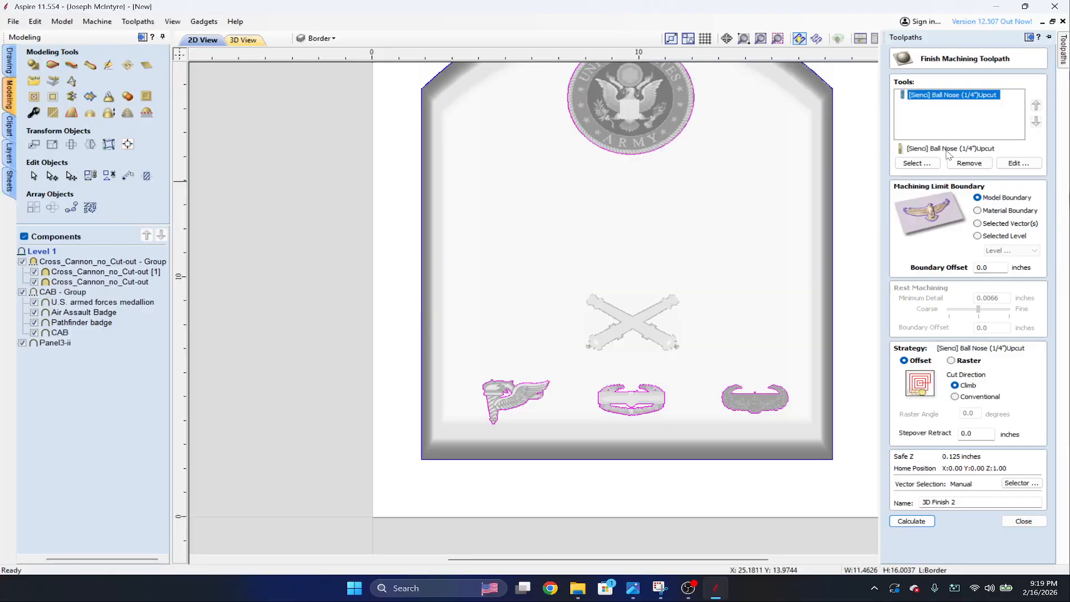
pyautogui.click(969, 162)
# Try the [FOOS] 13.0° tapered ball nose with 0.03937 tip as the finishing tool, check its cutting settings, and remove it again.
pyautogui.click(917, 163)
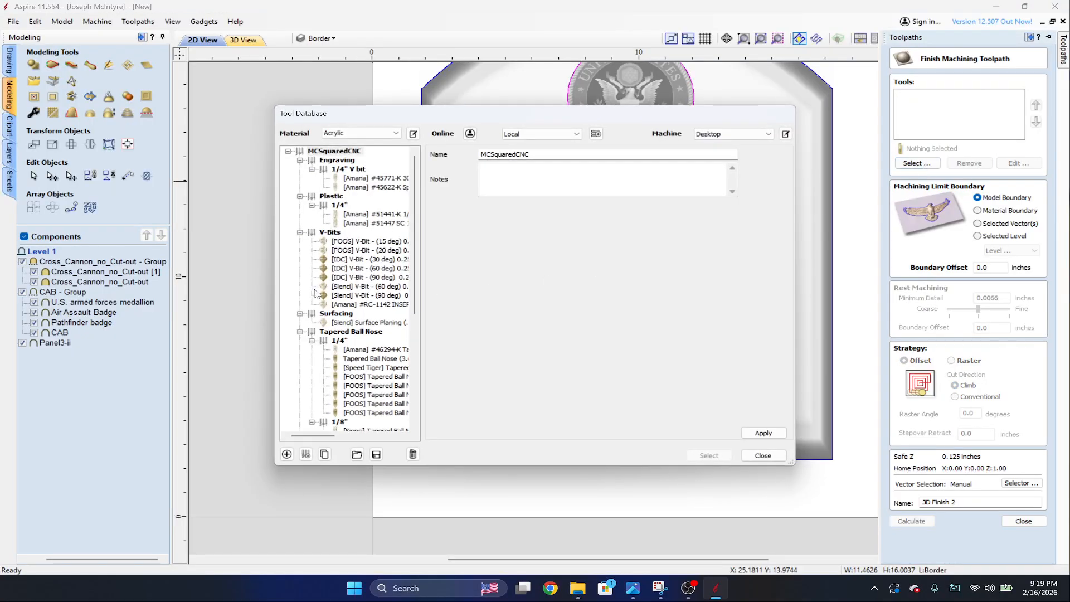
pyautogui.scroll(-1, 334, 390)
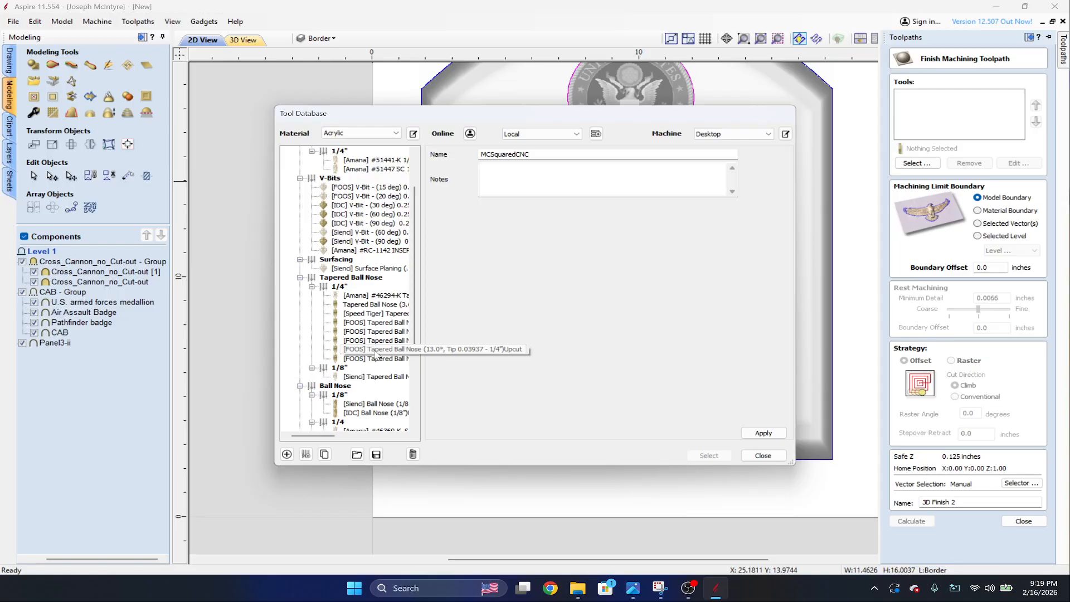
pyautogui.doubleClick(376, 351)
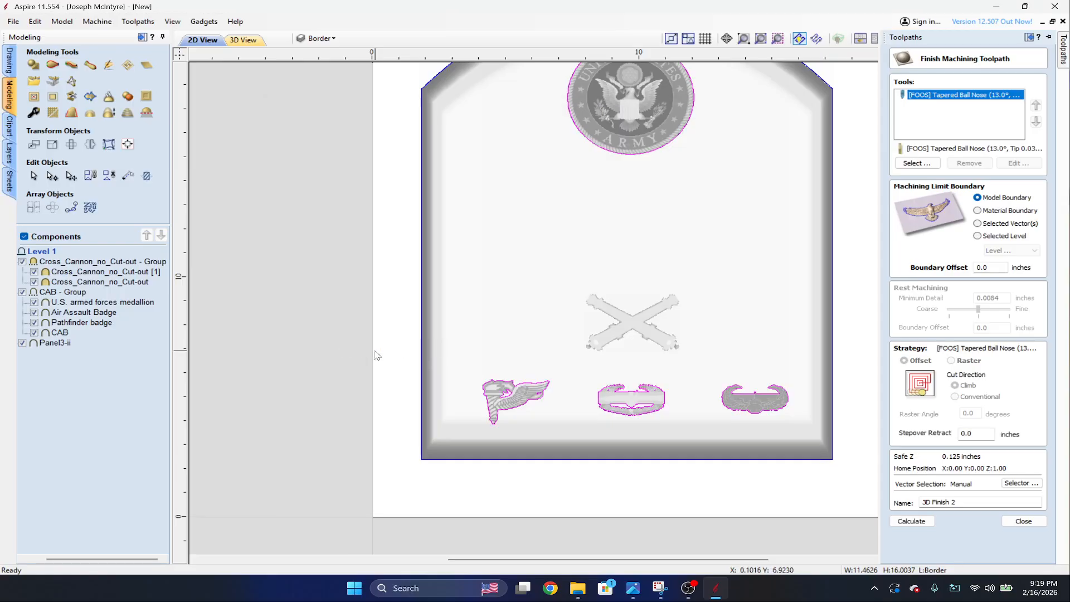
pyautogui.click(935, 163)
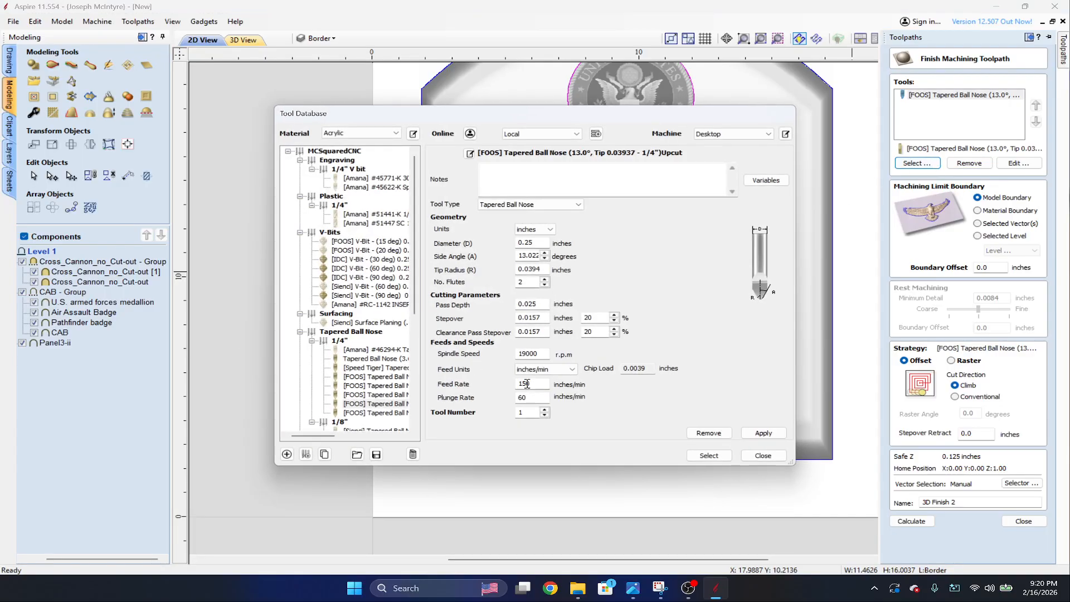
pyautogui.click(763, 455)
pyautogui.click(969, 164)
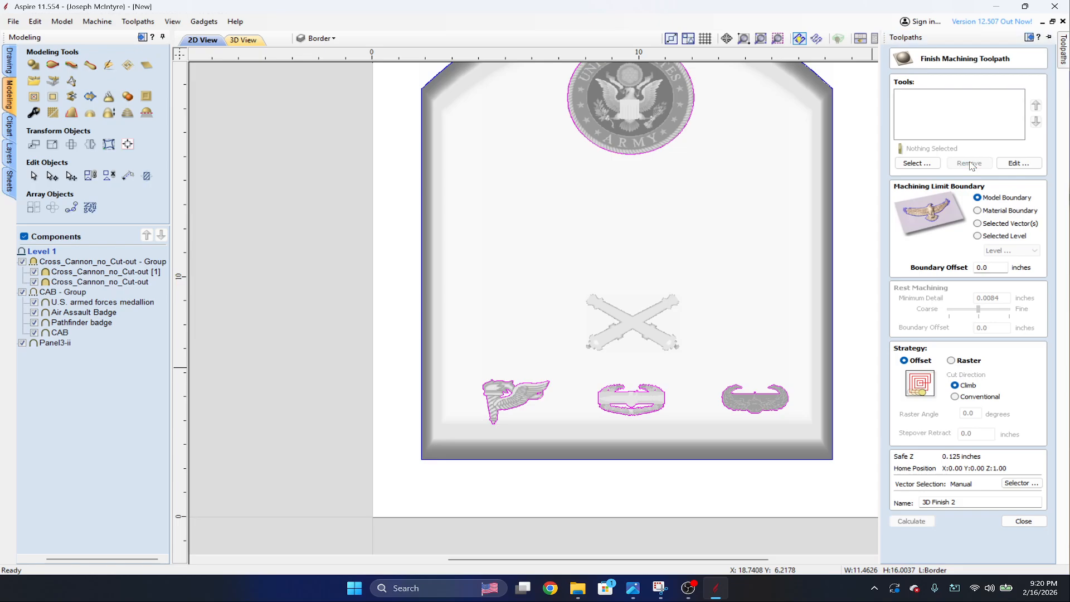
# Choose the [FOOS] 15.6° tapered ball nose for the second finish toolpath and calculate it with Model Boundary and Offset strategy.
pyautogui.click(917, 163)
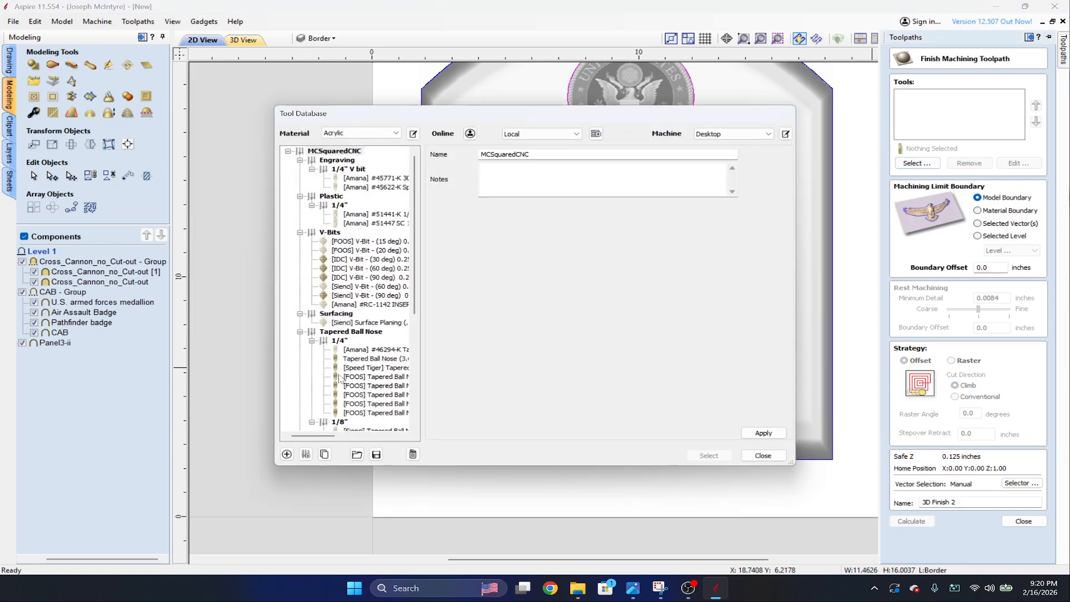
pyautogui.doubleClick(381, 387)
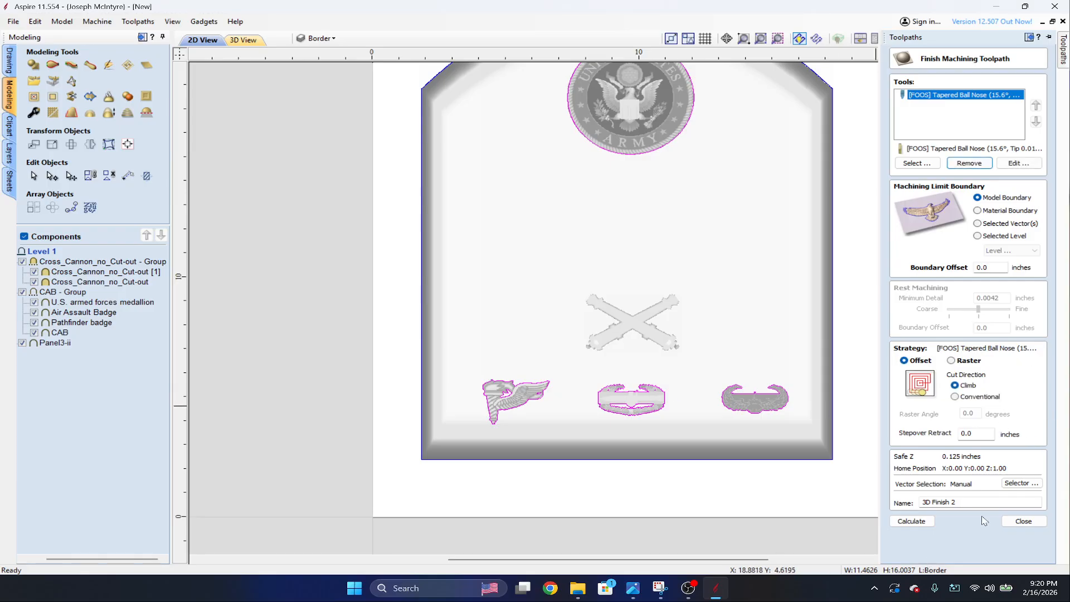
pyautogui.click(912, 521)
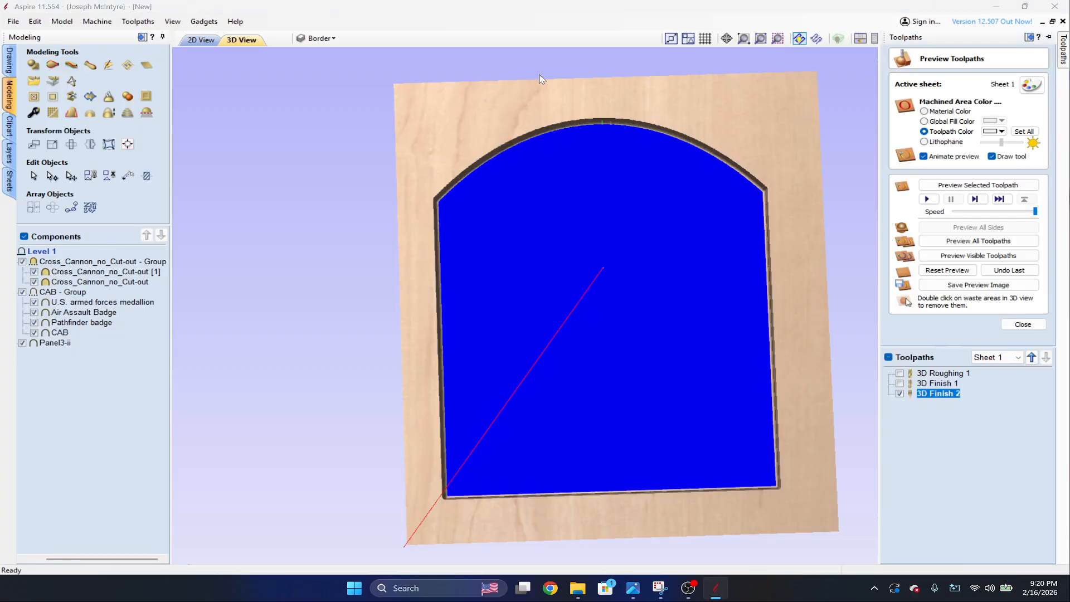
pyautogui.moveTo(1066, 51)
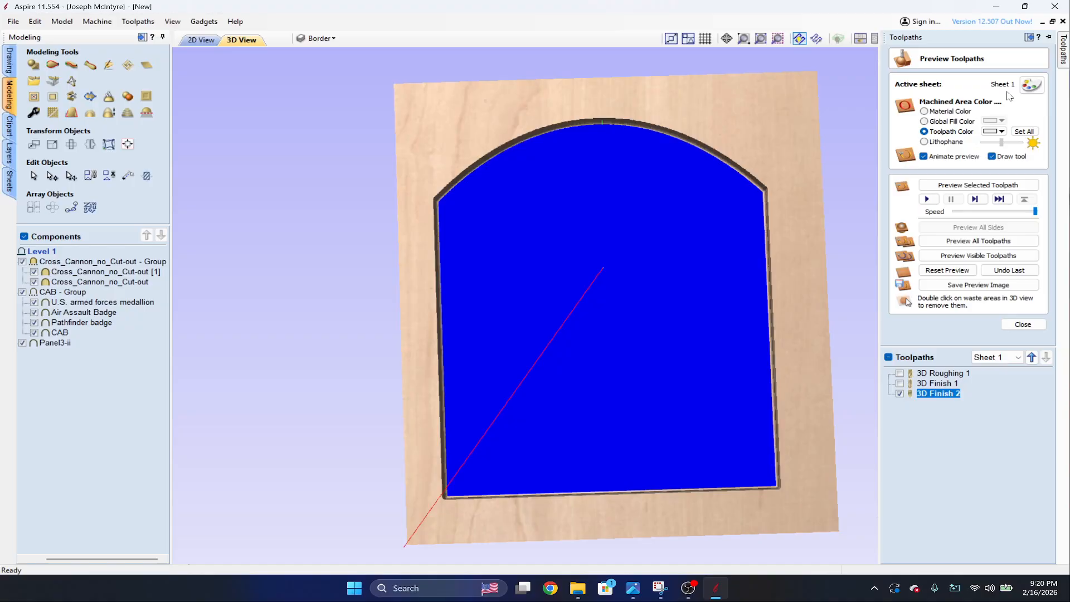
# Reset the preview, simulate all toolpaths, and inspect the carved cannons and badges up close.
pyautogui.click(941, 270)
pyautogui.click(978, 240)
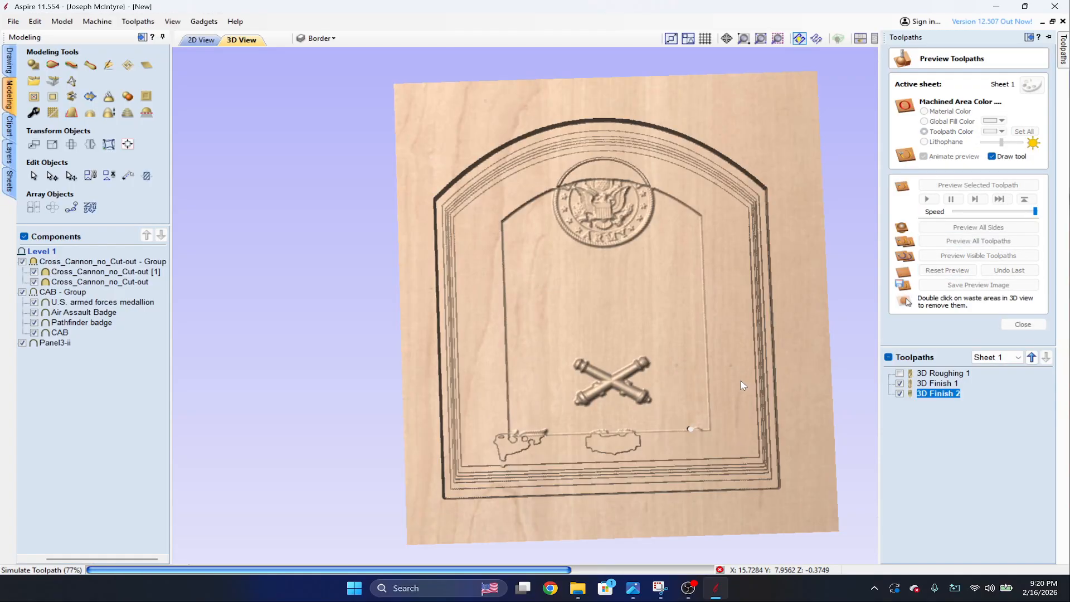
pyautogui.scroll(3, 740, 384)
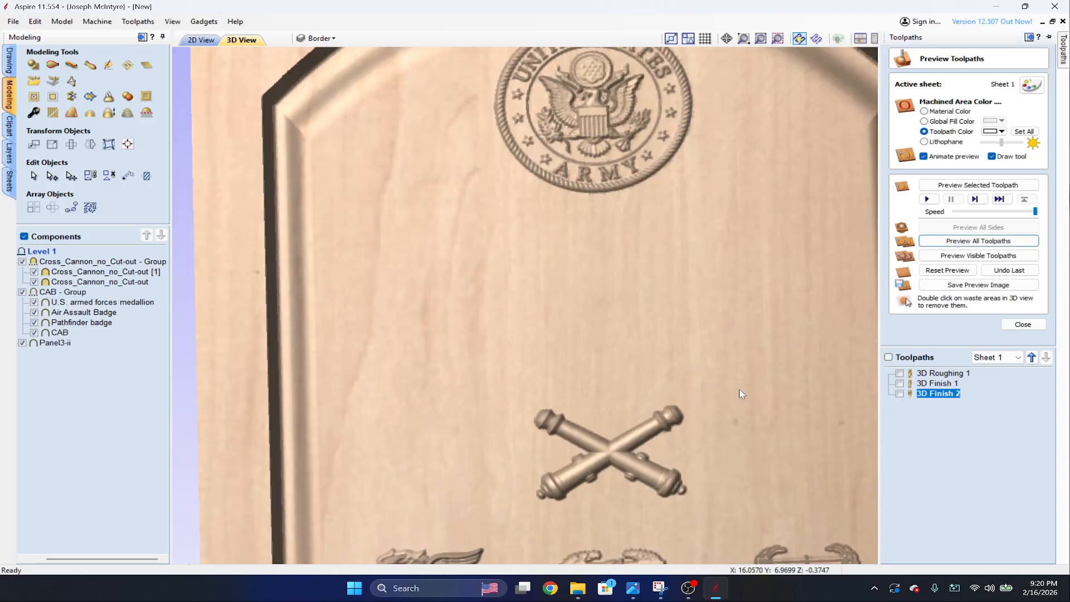
pyautogui.moveTo(740, 390); pyautogui.dragTo(508, 88, button='middle')
pyautogui.scroll(5, 587, 274)
pyautogui.scroll(-3, 435, 248)
pyautogui.scroll(-2, 355, 281)
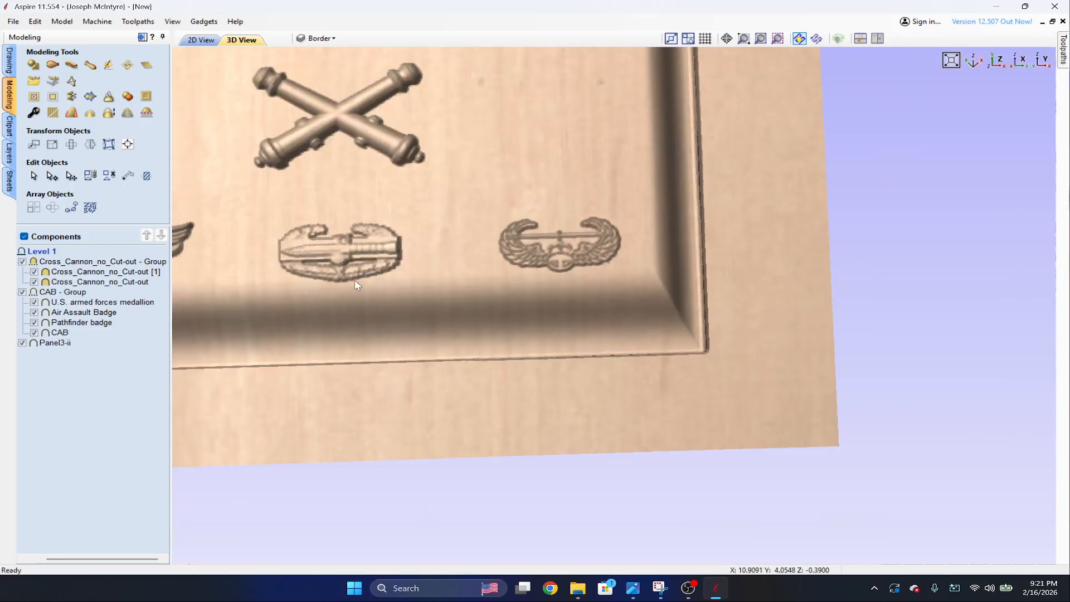
pyautogui.scroll(-2, 355, 281)
pyautogui.moveTo(355, 280); pyautogui.dragTo(547, 267, button='middle')
pyautogui.moveTo(451, 263); pyautogui.dragTo(641, 228)
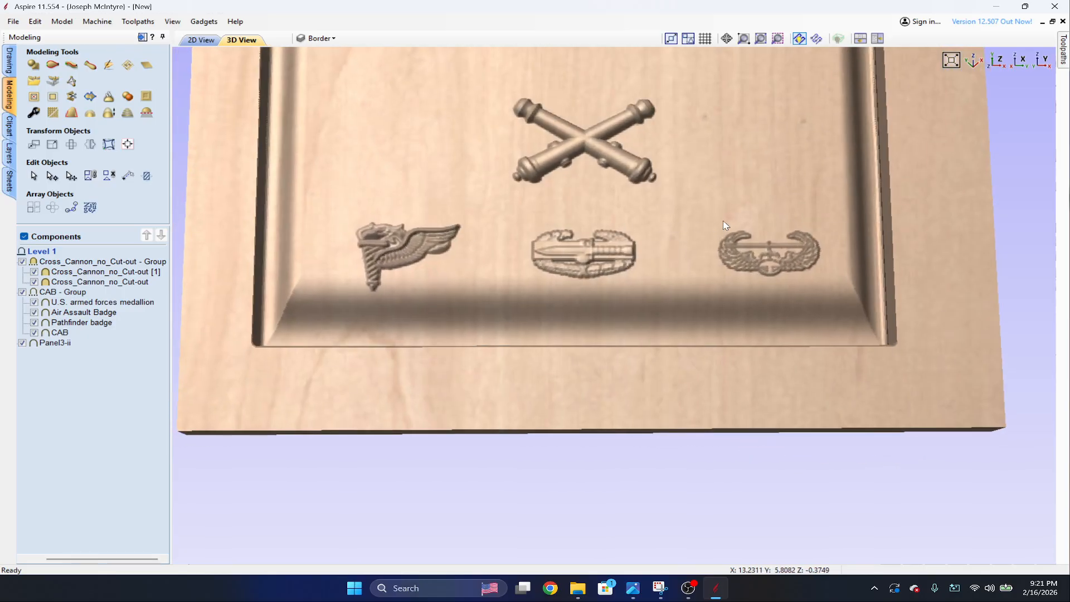
pyautogui.moveTo(723, 225); pyautogui.dragTo(827, 192)
# Set the 15.6° tapered ball nose's stepover and clearance pass stepover to 14% in 3D Finish 2 and recalculate it.
pyautogui.moveTo(1063, 51)
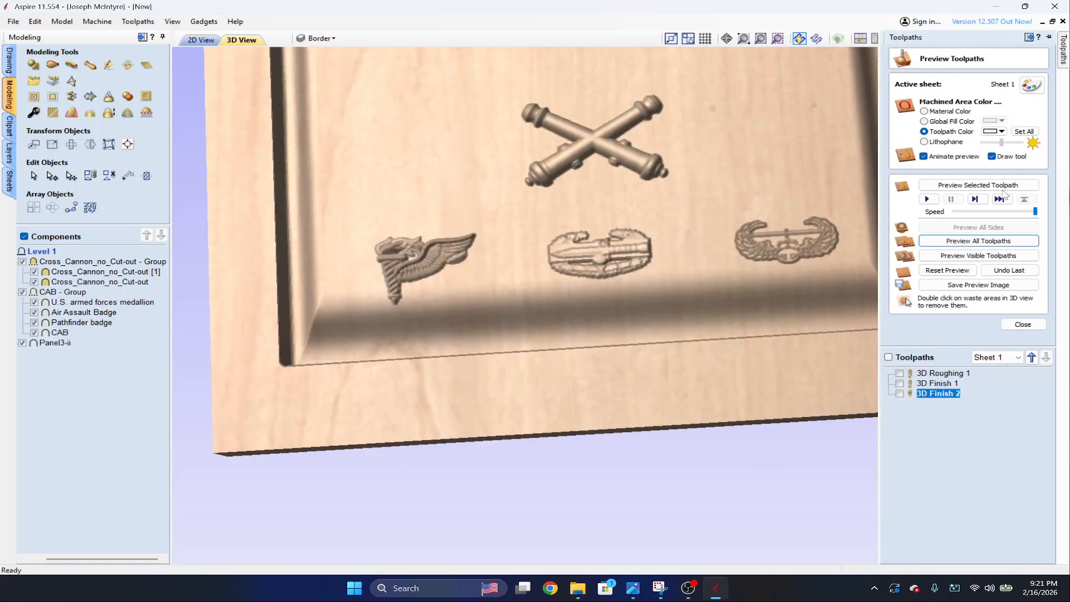
pyautogui.doubleClick(924, 394)
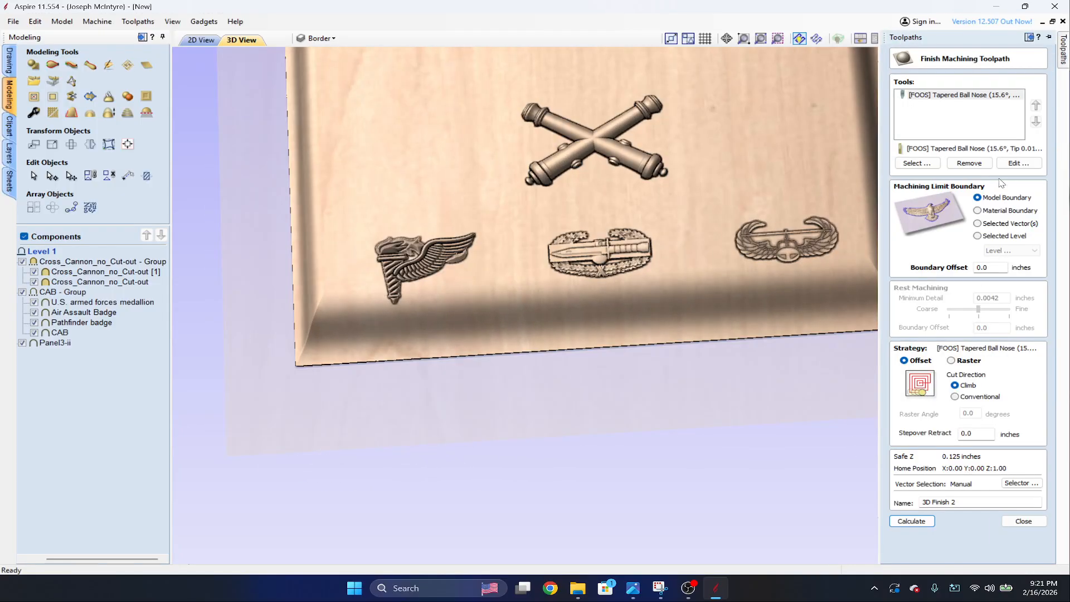
pyautogui.doubleClick(955, 95)
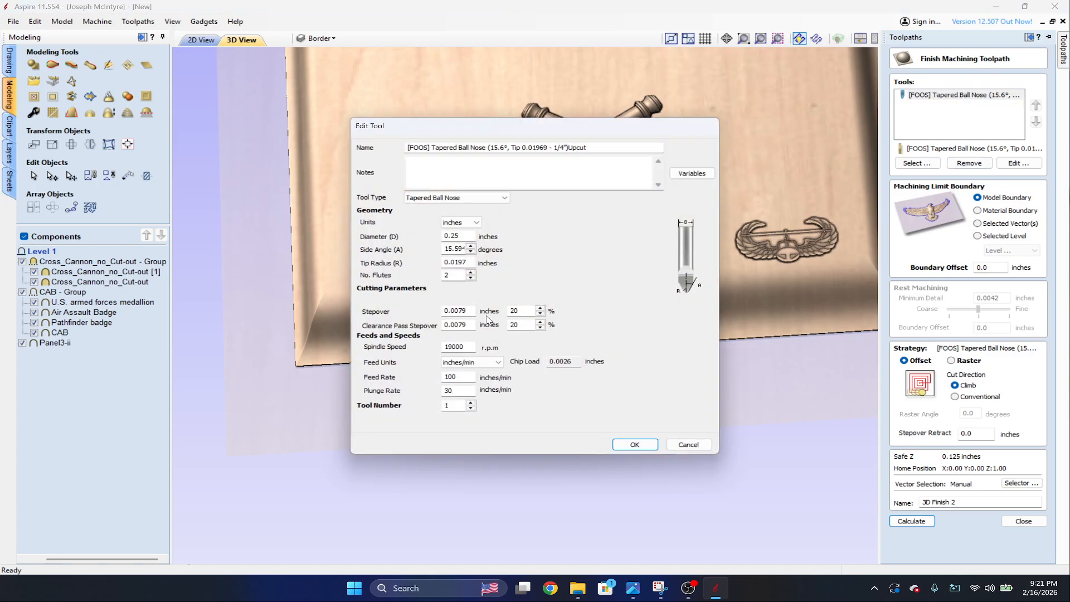
pyautogui.click(539, 328)
pyautogui.click(540, 314)
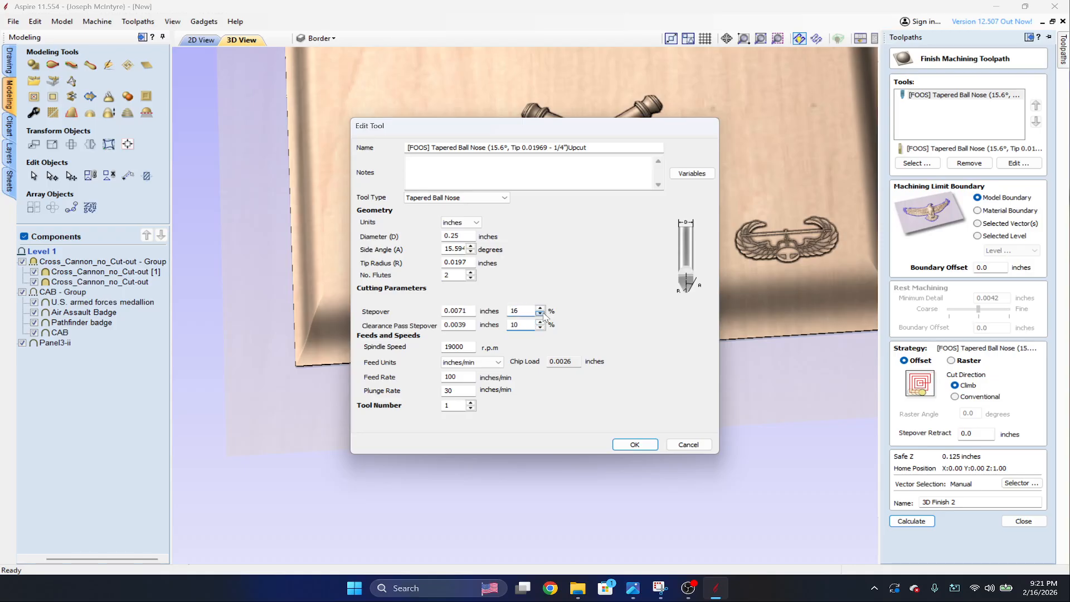
pyautogui.click(619, 444)
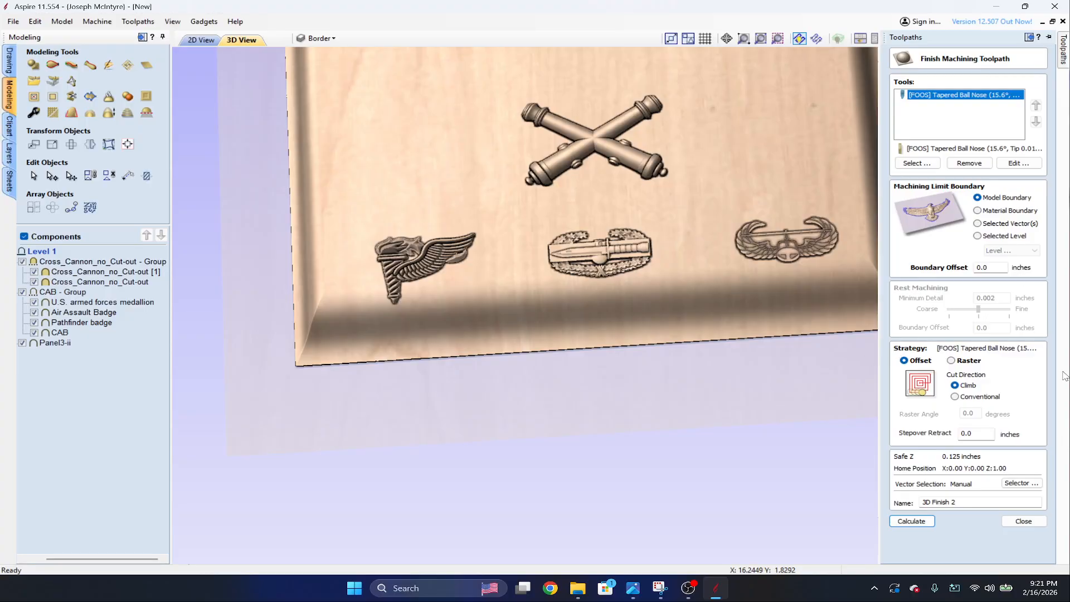
pyautogui.click(906, 521)
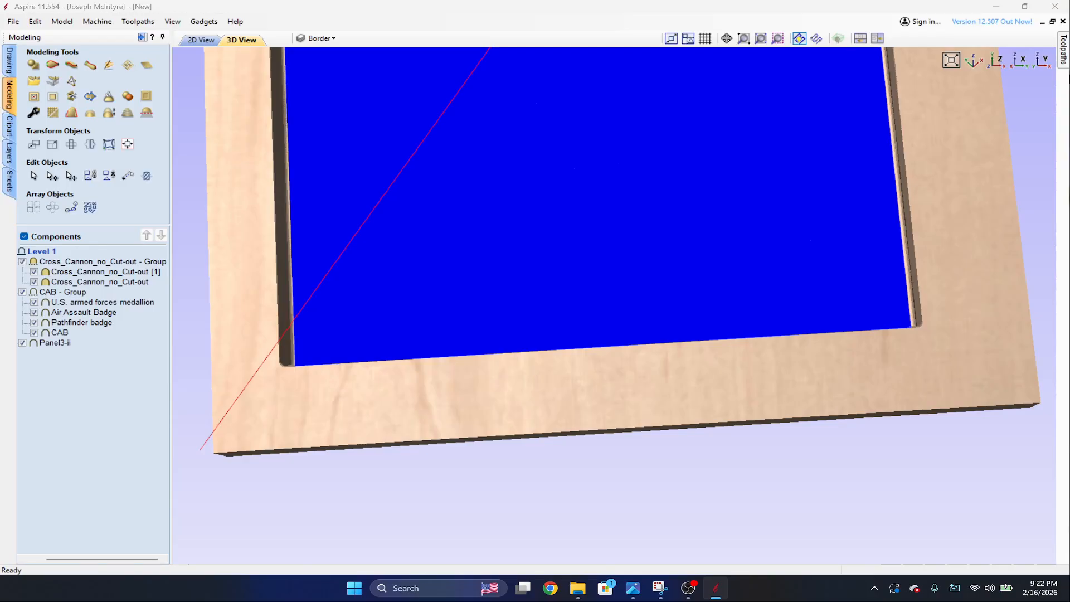
# Rerun the simulation of all toolpaths from a reset preview and examine the medallion, cannons and badges cut with the finer stepover.
pyautogui.moveTo(1063, 50)
pyautogui.scroll(-10, 767, 220)
pyautogui.scroll(1, 753, 217)
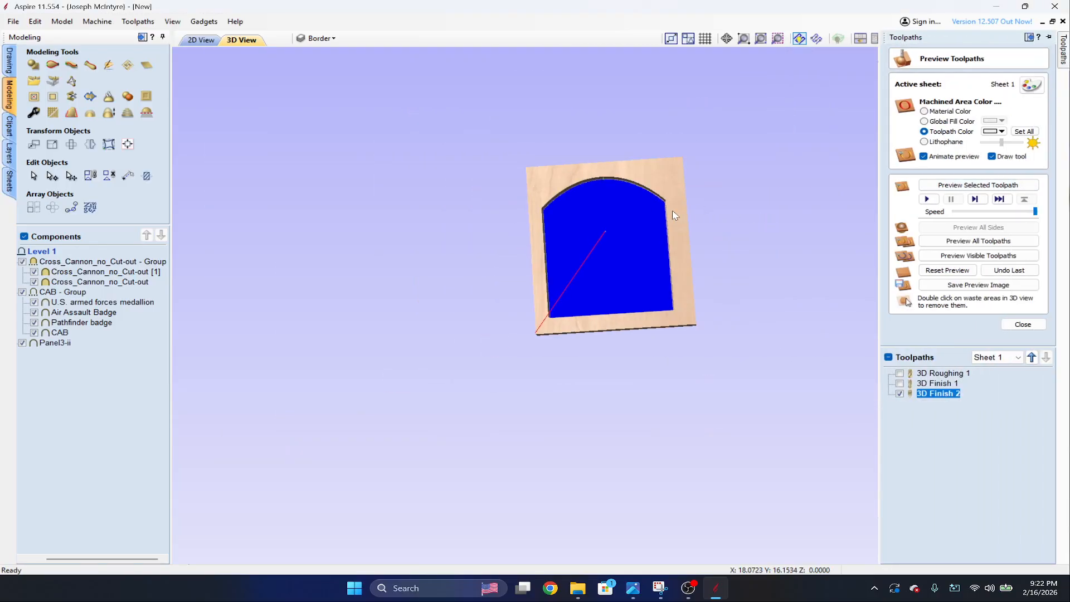
pyautogui.scroll(5, 691, 211)
pyautogui.moveTo(755, 209); pyautogui.dragTo(743, 219, button='middle')
pyautogui.scroll(2, 746, 224)
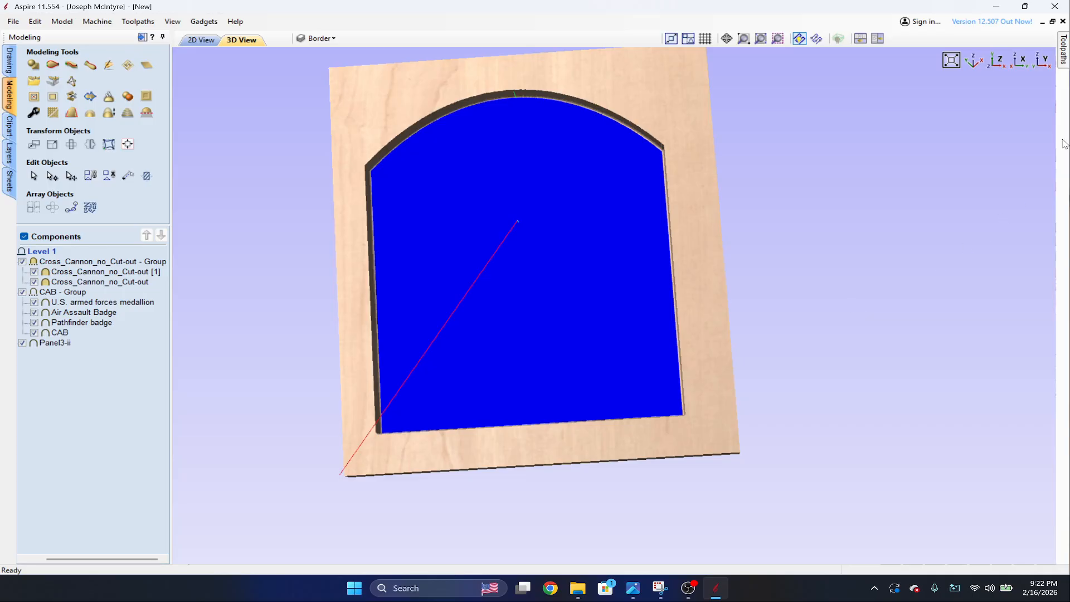
pyautogui.moveTo(1064, 53)
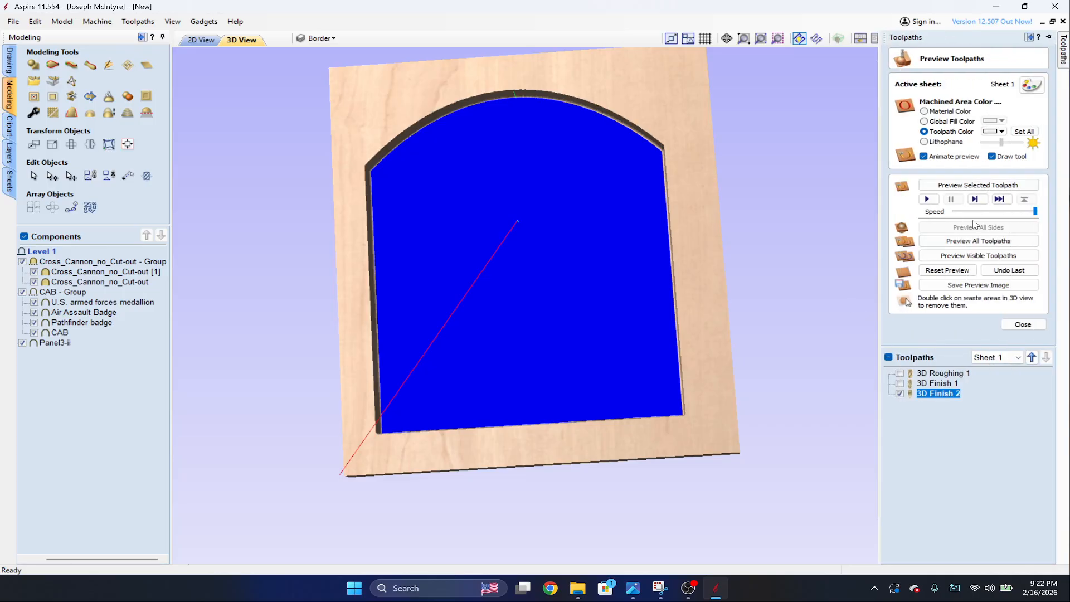
pyautogui.click(948, 269)
pyautogui.click(962, 254)
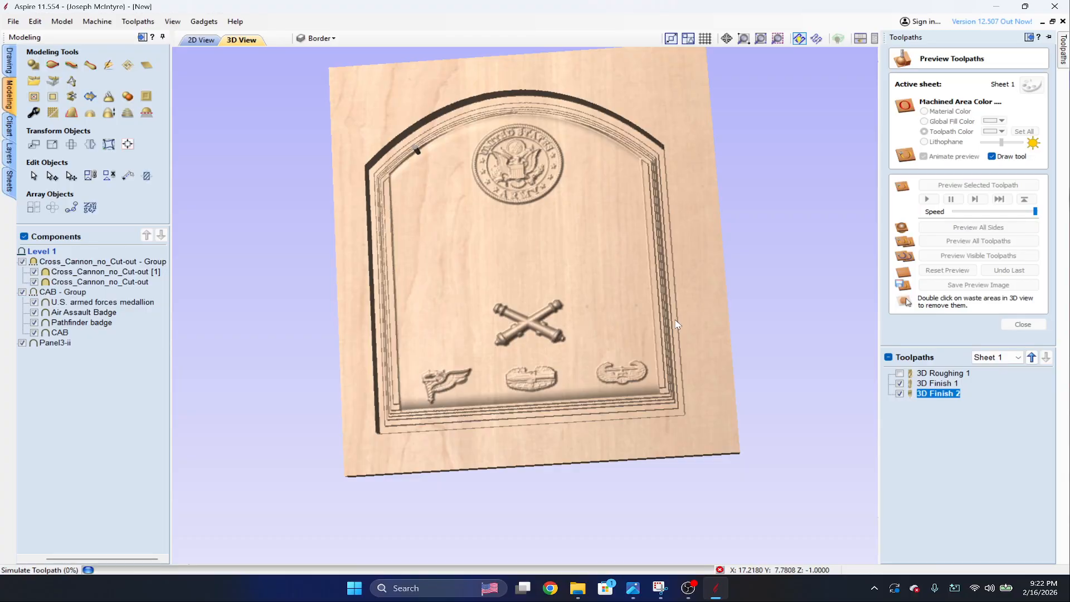
pyautogui.scroll(3, 677, 324)
pyautogui.scroll(2, 677, 325)
pyautogui.moveTo(653, 335); pyautogui.dragTo(524, 357)
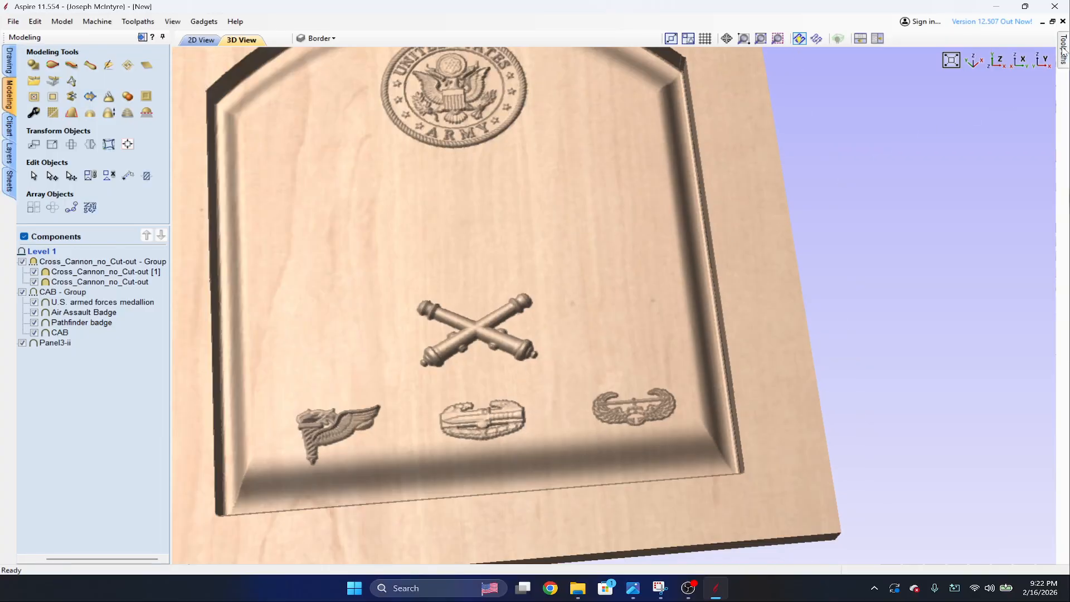
# Reopen 3D Finish 2 and review the cutting parameters of its 15.6° tapered ball nose.
pyautogui.moveTo(1063, 49)
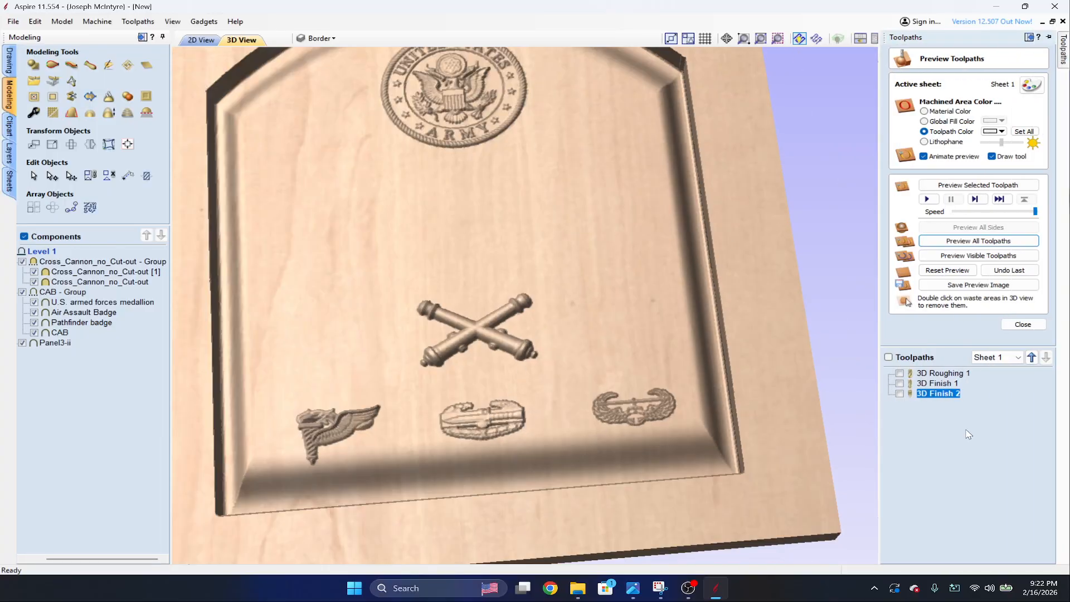
pyautogui.doubleClick(957, 397)
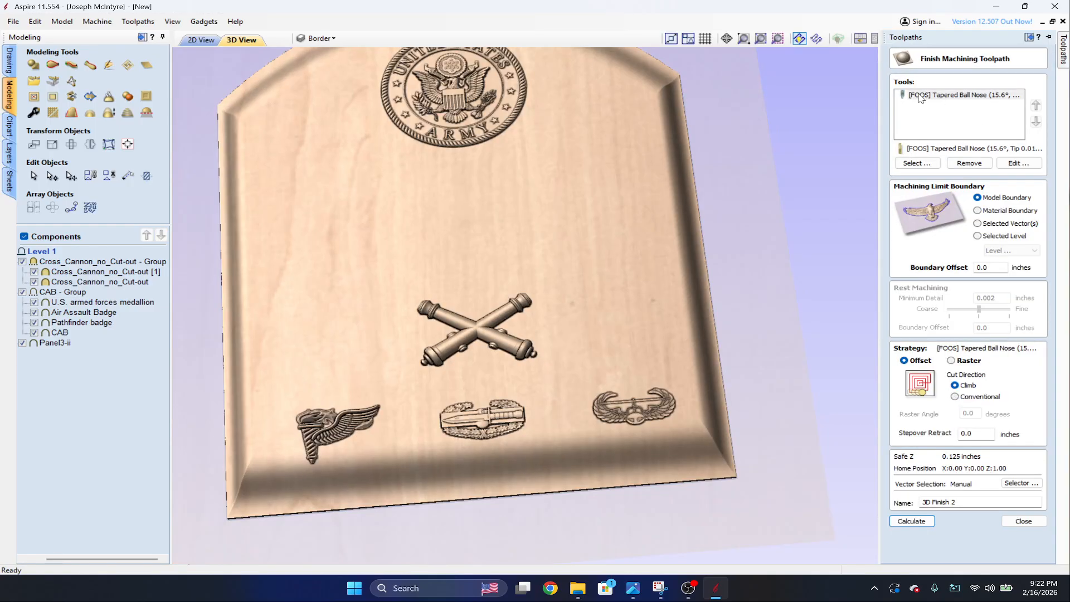
pyautogui.click(970, 100)
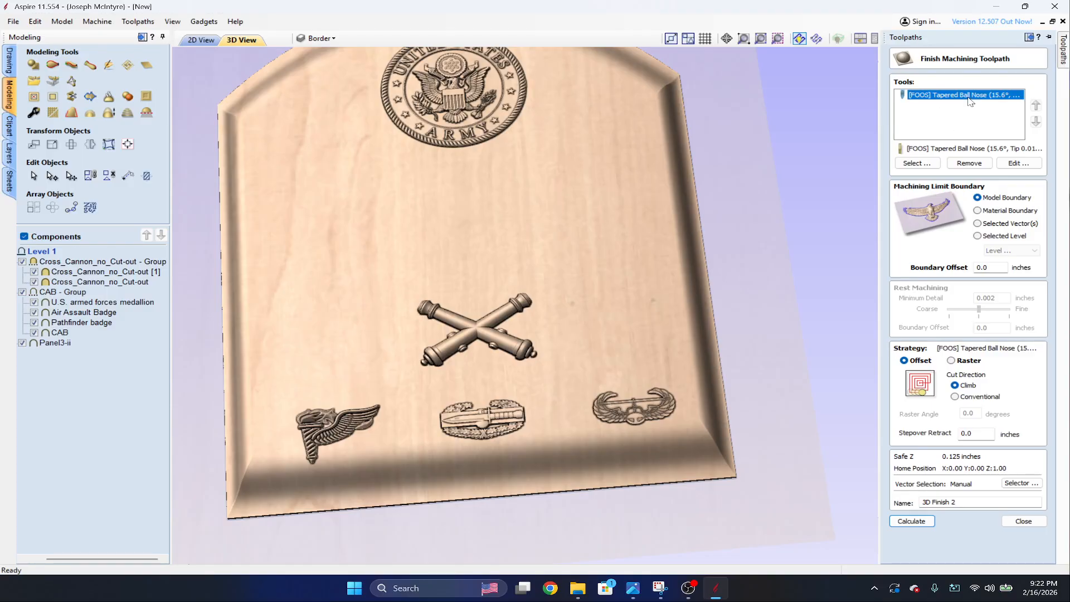
pyautogui.doubleClick(970, 100)
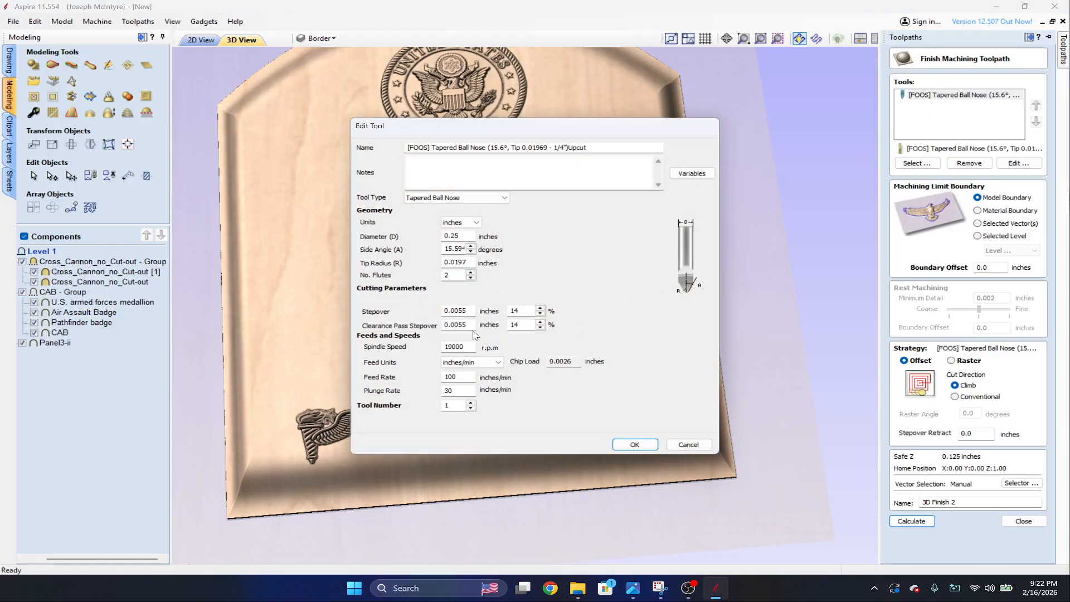
pyautogui.doubleClick(540, 327)
pyautogui.click(633, 446)
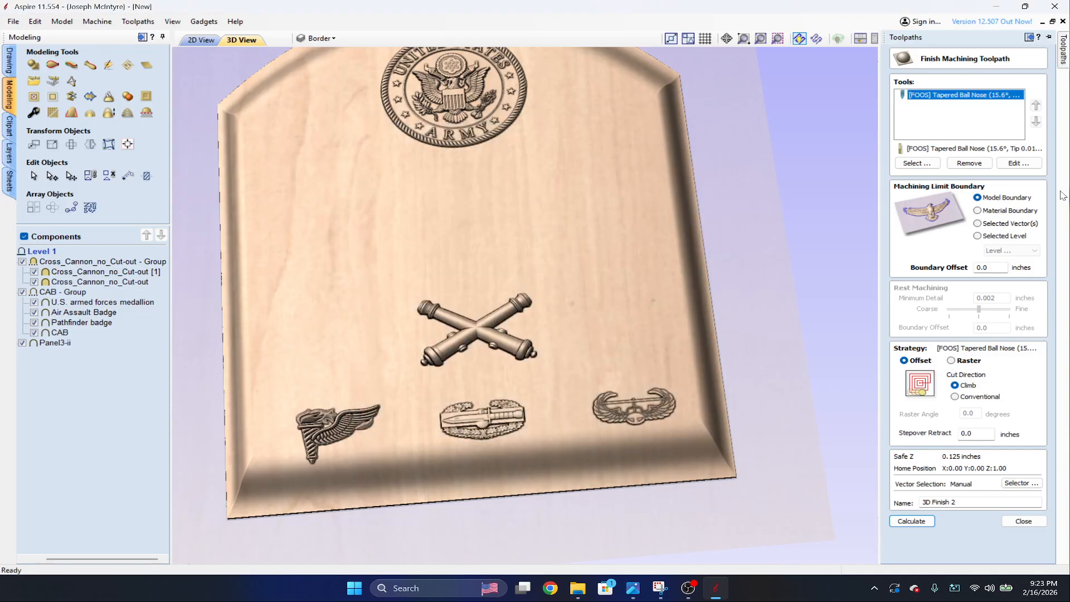
# Add the [FOOS] 16.8° tapered ball nose with 0.0098 tip to 3D Finish 2, with its feed rate set to 150 inches/min.
pyautogui.click(917, 163)
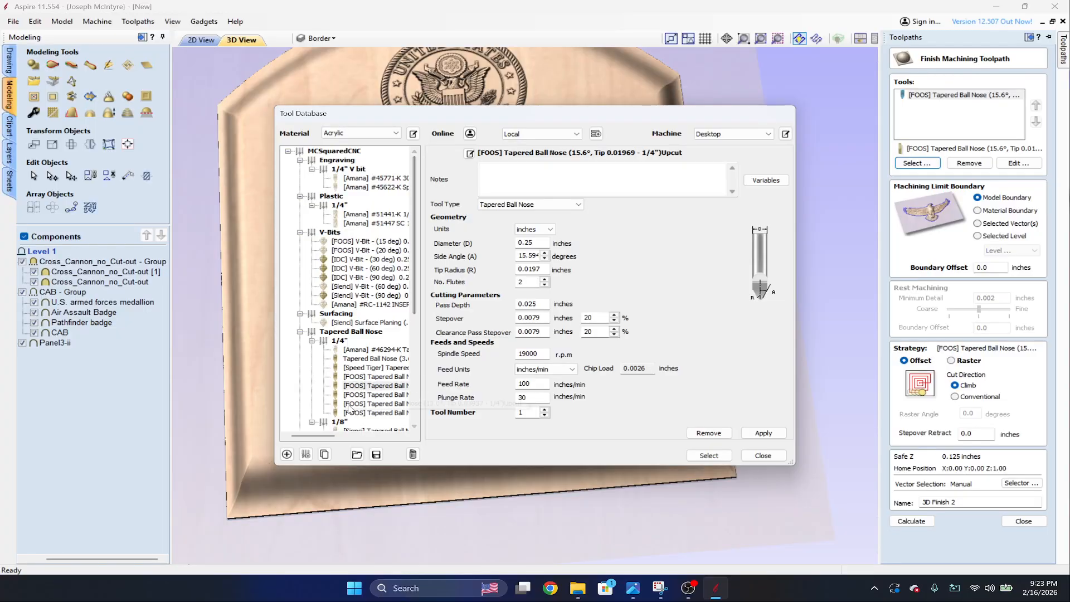
pyautogui.click(375, 378)
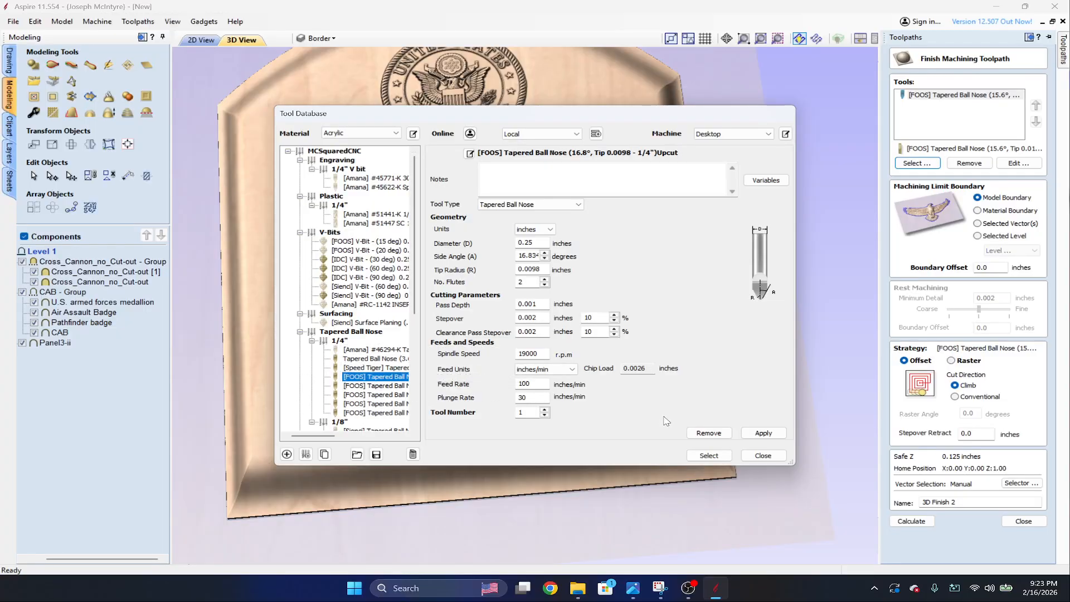
pyautogui.click(709, 456)
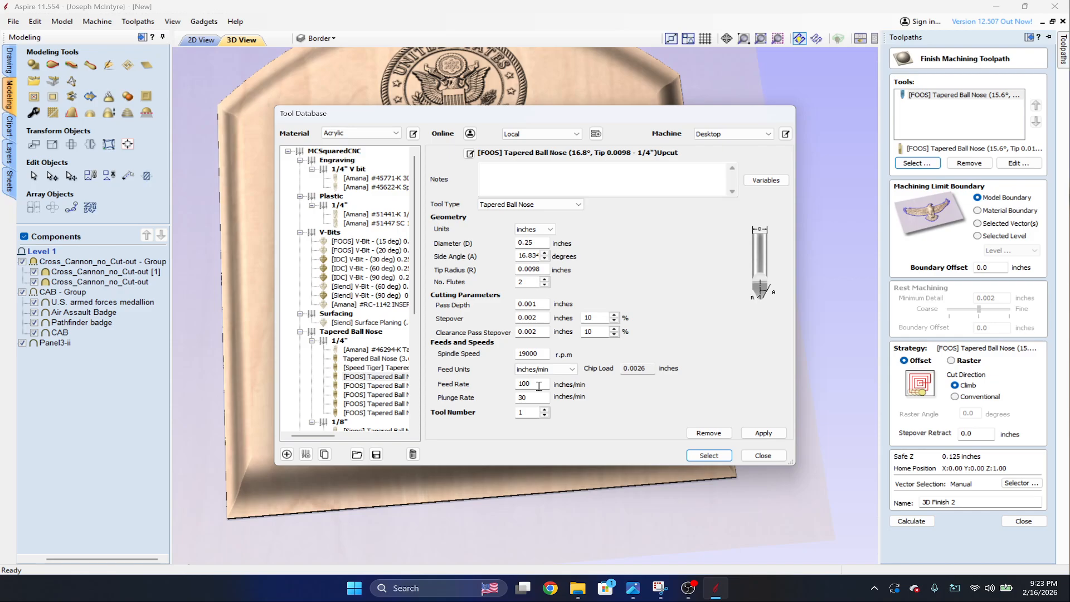
pyautogui.doubleClick(539, 386)
pyautogui.write('150')
pyautogui.click(764, 433)
pyautogui.click(708, 456)
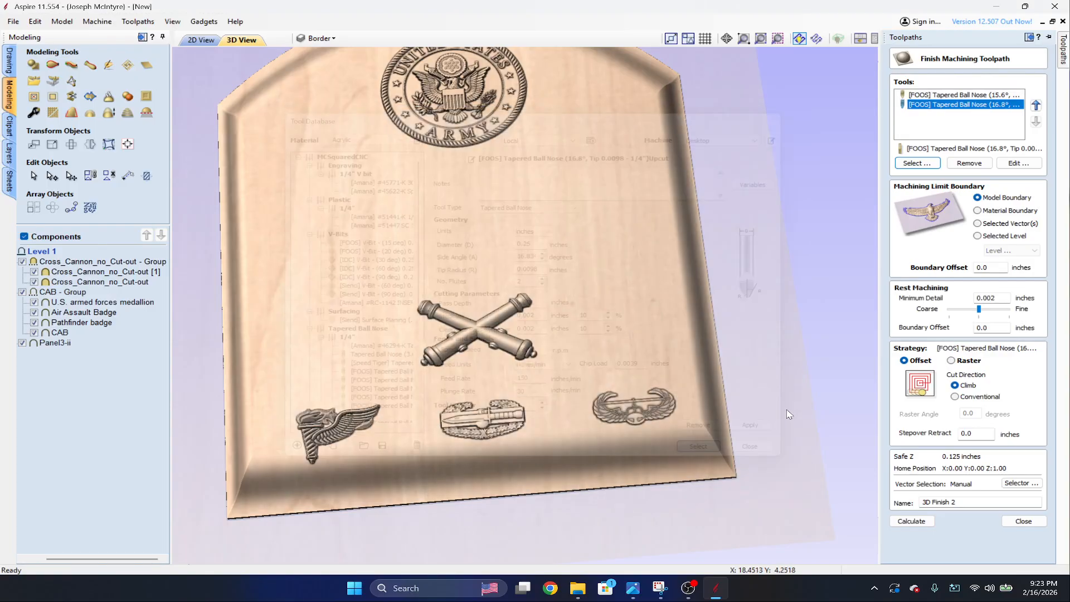
# Set the 15.6° tapered ball nose's feed rate to 150 inches/min and calculate 3D Finish 2 with both tools.
pyautogui.doubleClick(959, 95)
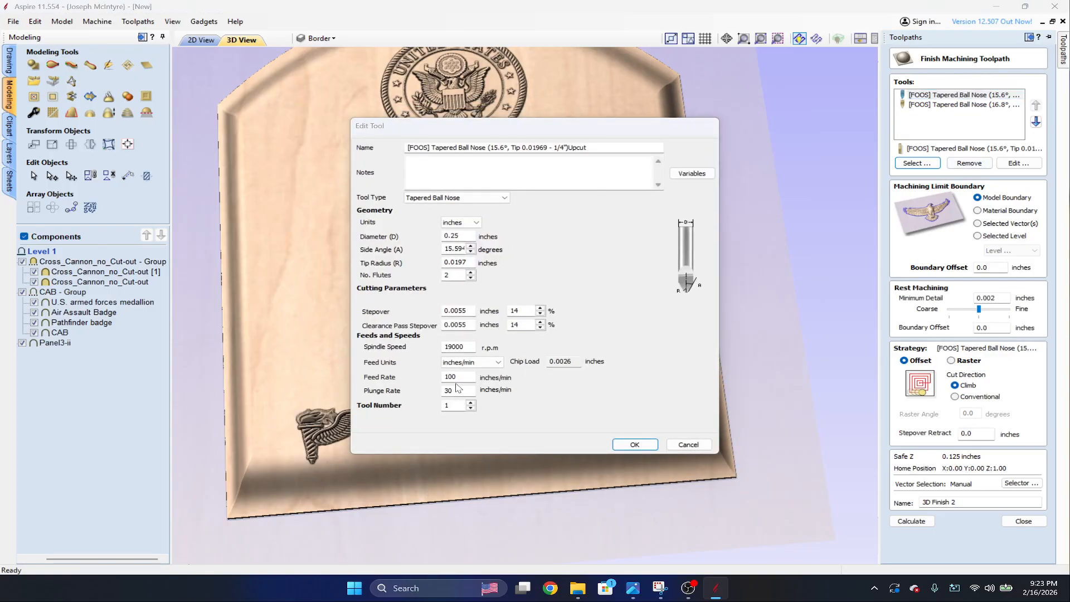
pyautogui.doubleClick(463, 377)
pyautogui.write('15')
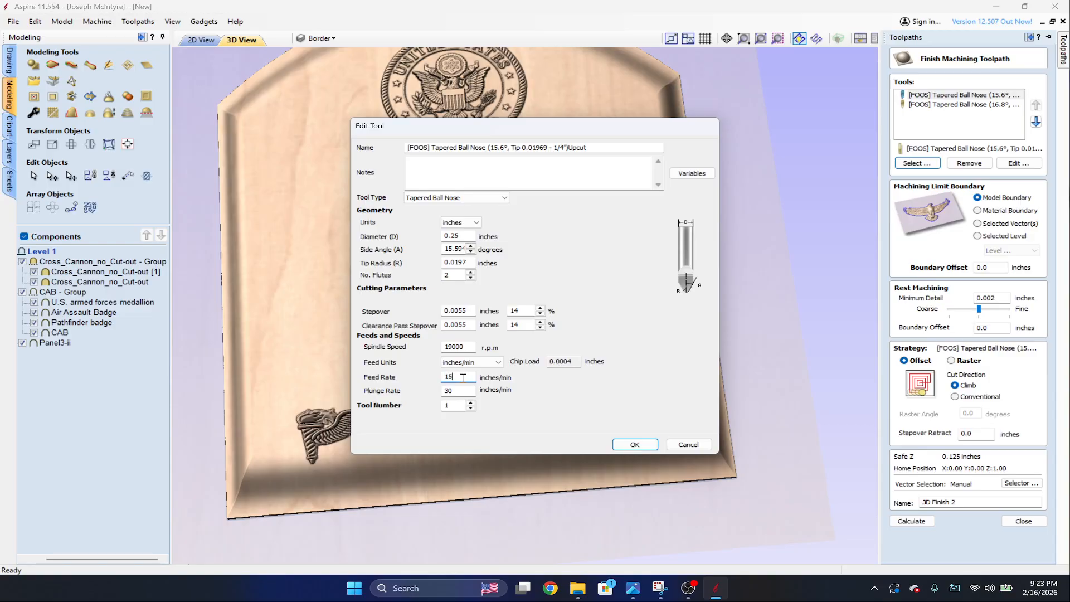
pyautogui.click(629, 444)
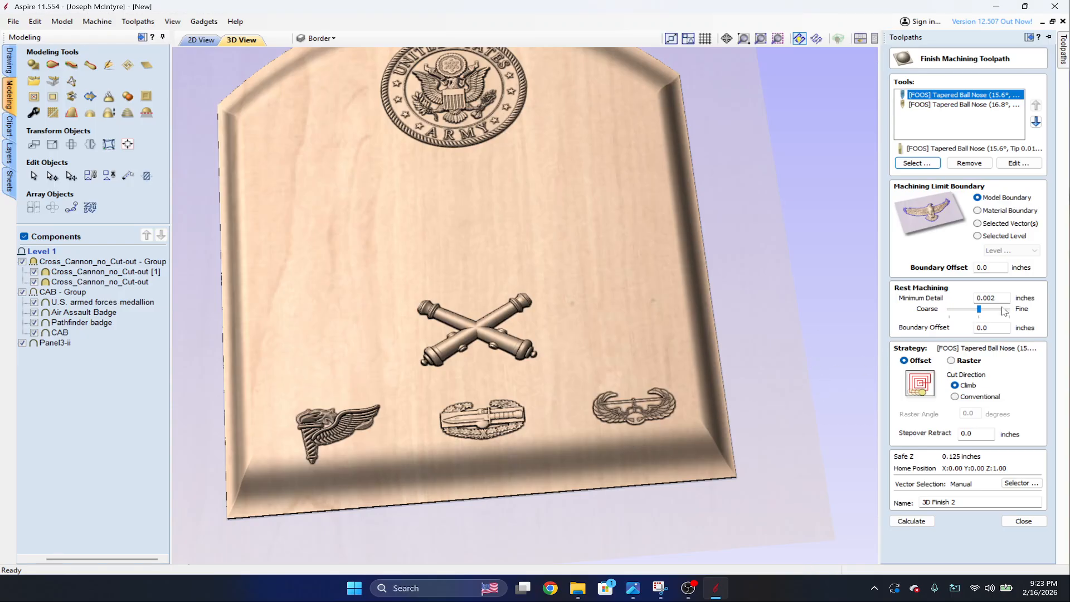
pyautogui.click(914, 521)
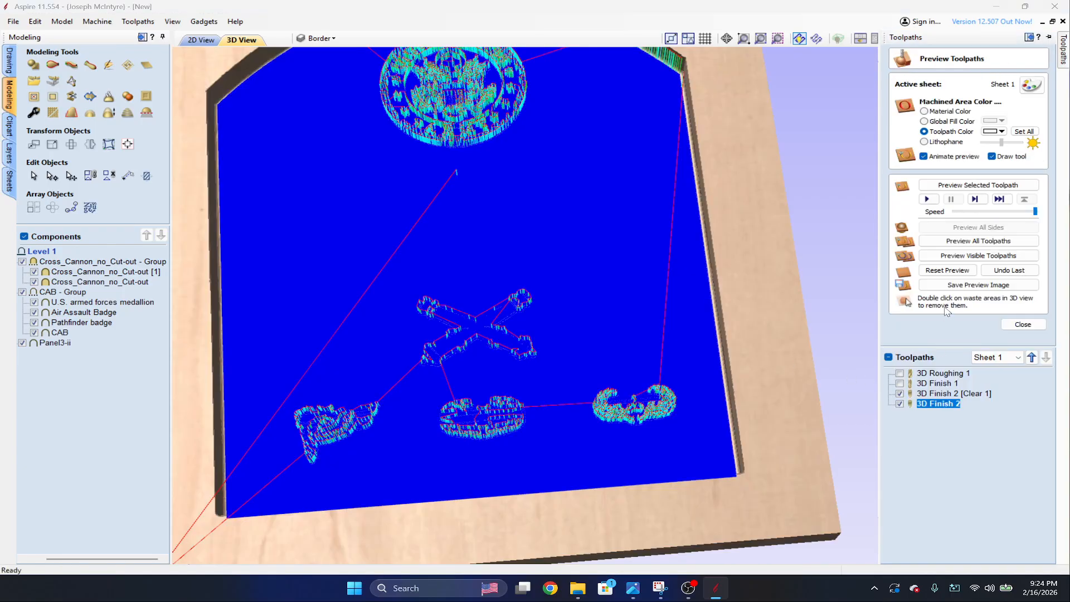
# Reset the preview, simulate all toolpaths including the two-tool finish, and inspect the carved details on the plaque.
pyautogui.click(951, 271)
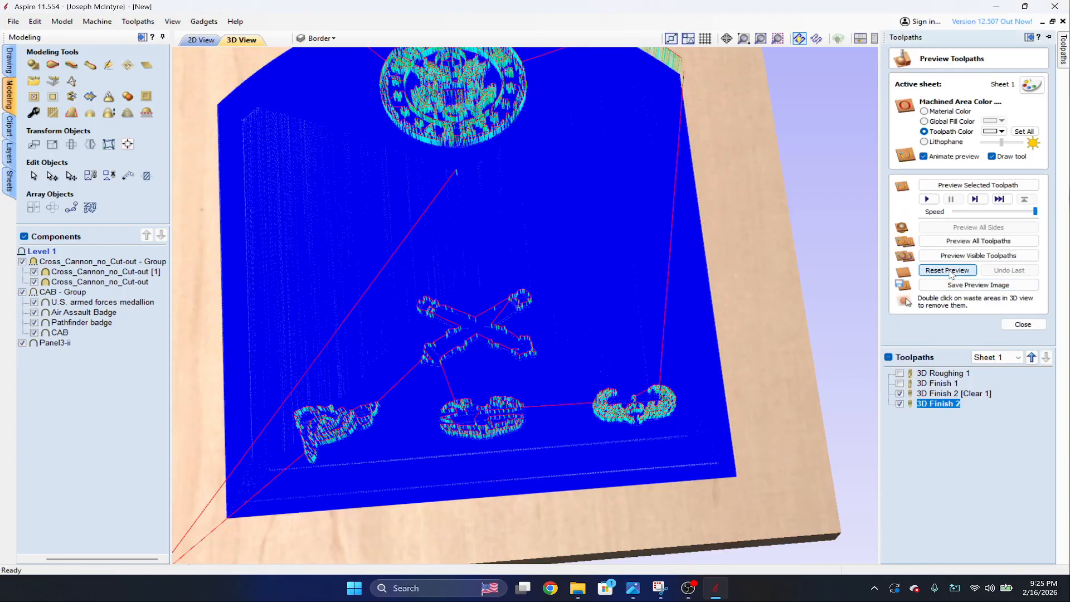
pyautogui.click(964, 241)
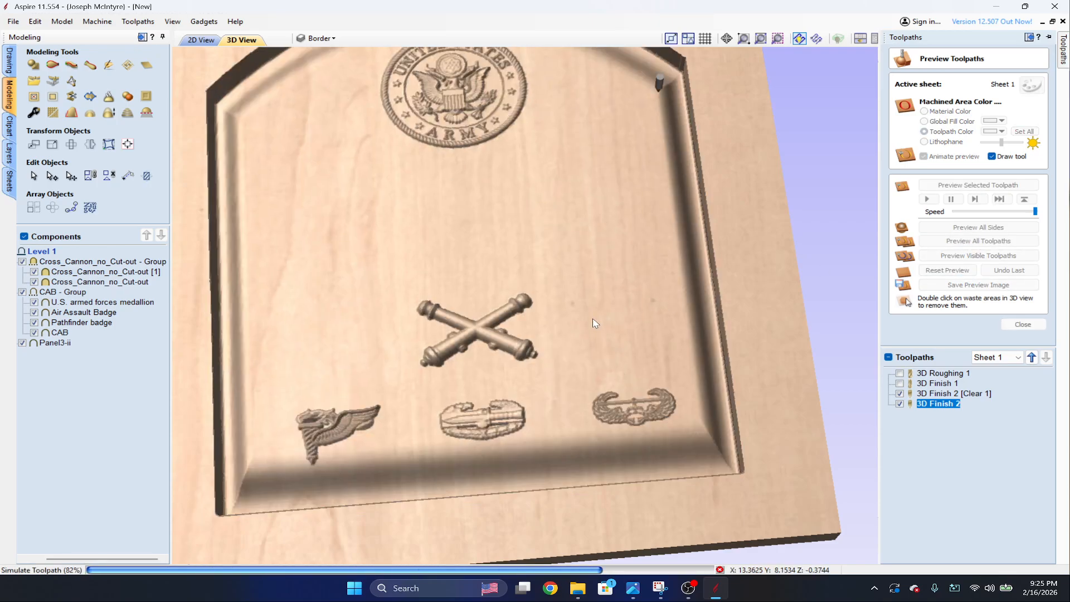
pyautogui.scroll(2, 585, 334)
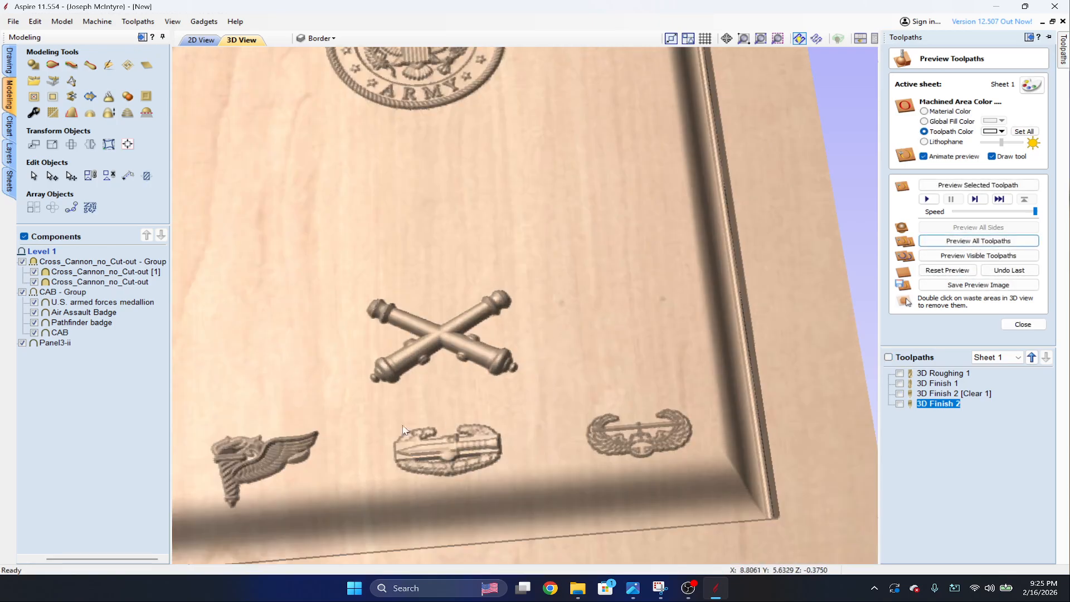
pyautogui.moveTo(367, 435); pyautogui.dragTo(386, 453)
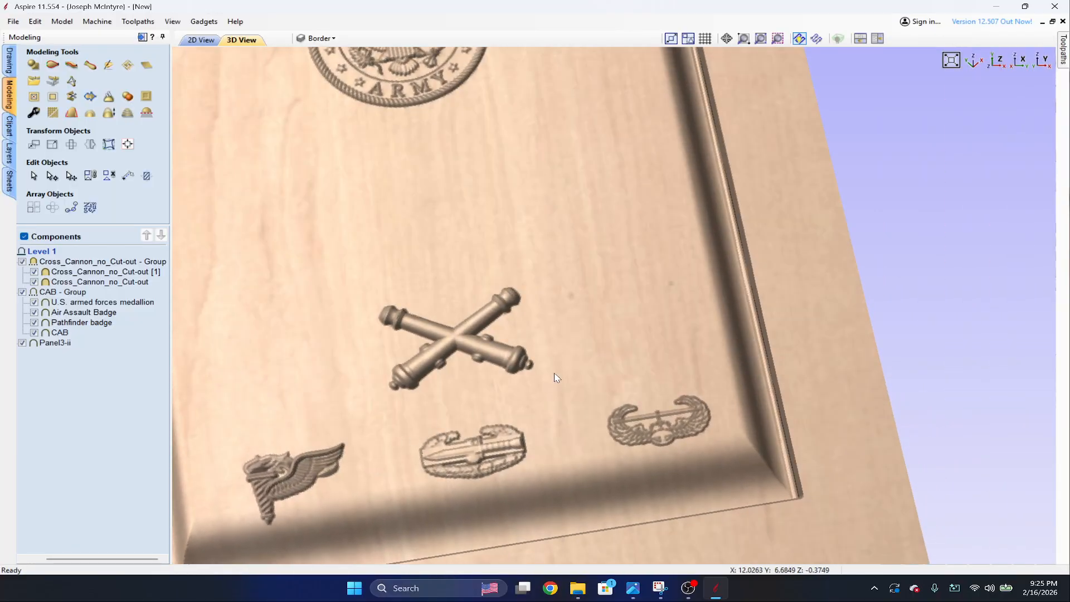
pyautogui.scroll(-3, 557, 374)
pyautogui.moveTo(620, 266)
pyautogui.mouseDown()
pyautogui.moveTo(562, 322)
pyautogui.moveTo(612, 274)
pyautogui.mouseUp()
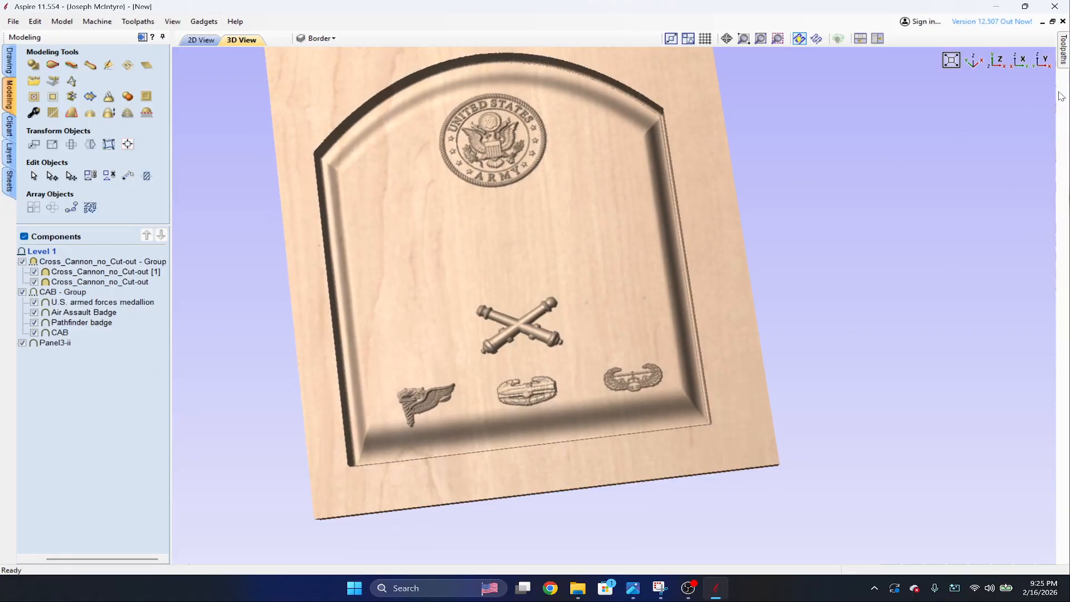
# Close the preview and check the estimated machining times of all toolpaths in the Toolpaths Summary.
pyautogui.click(1064, 63)
pyautogui.click(1023, 324)
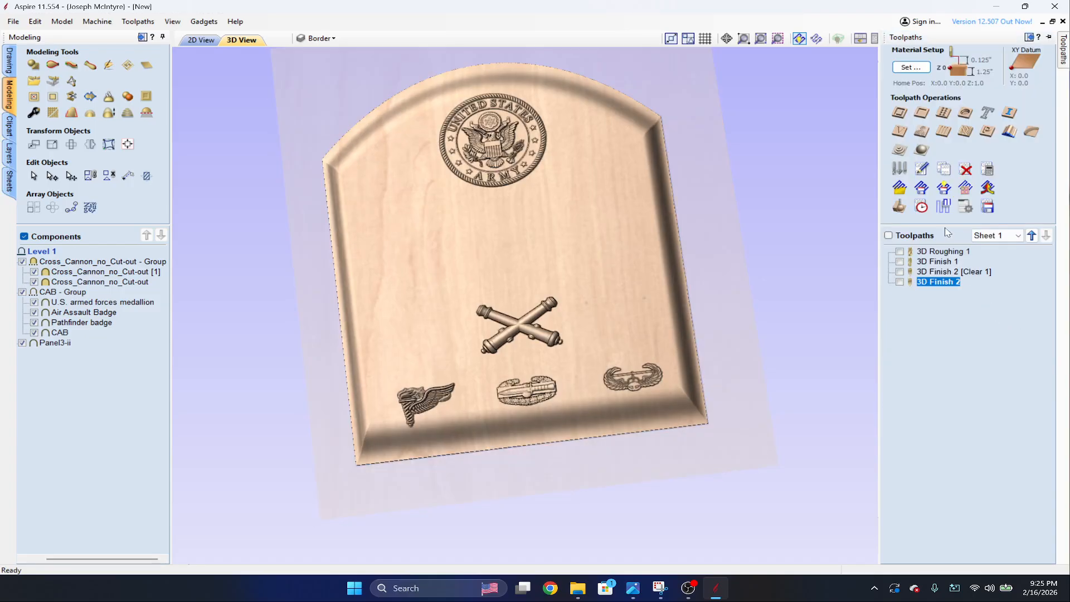
pyautogui.click(922, 214)
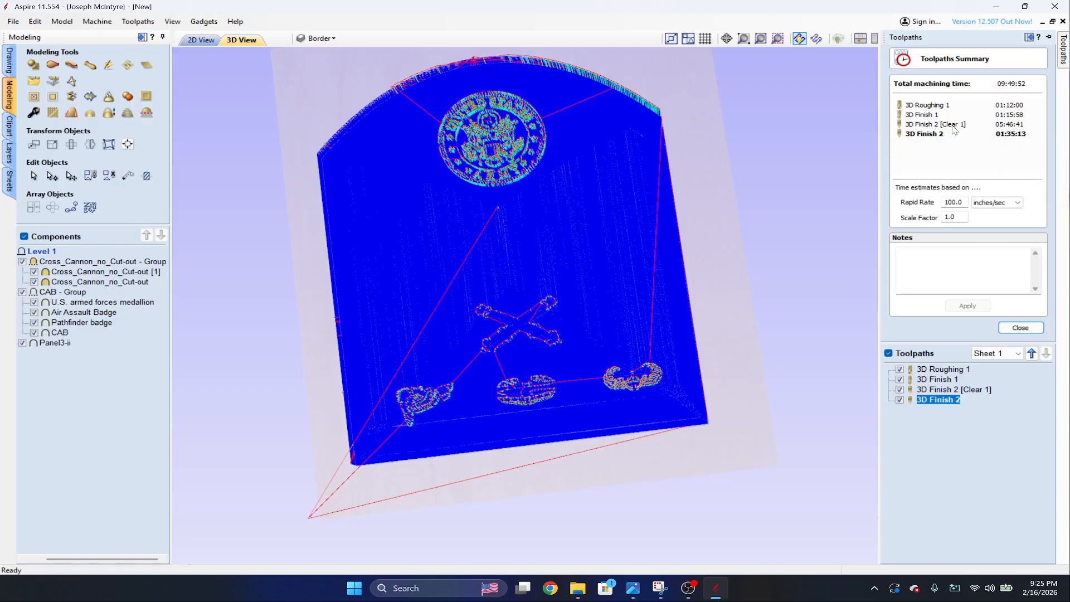
pyautogui.click(1029, 330)
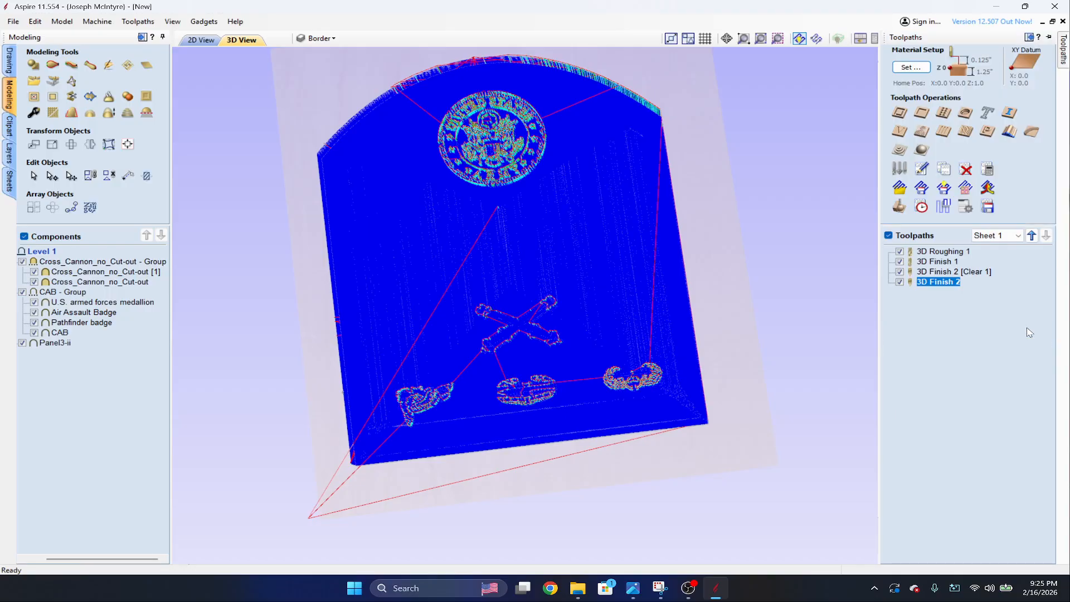
# Remove the 16.8° tapered ball nose from 3D Finish 2 and recalculate it with only the 15.6° tool.
pyautogui.click(958, 272)
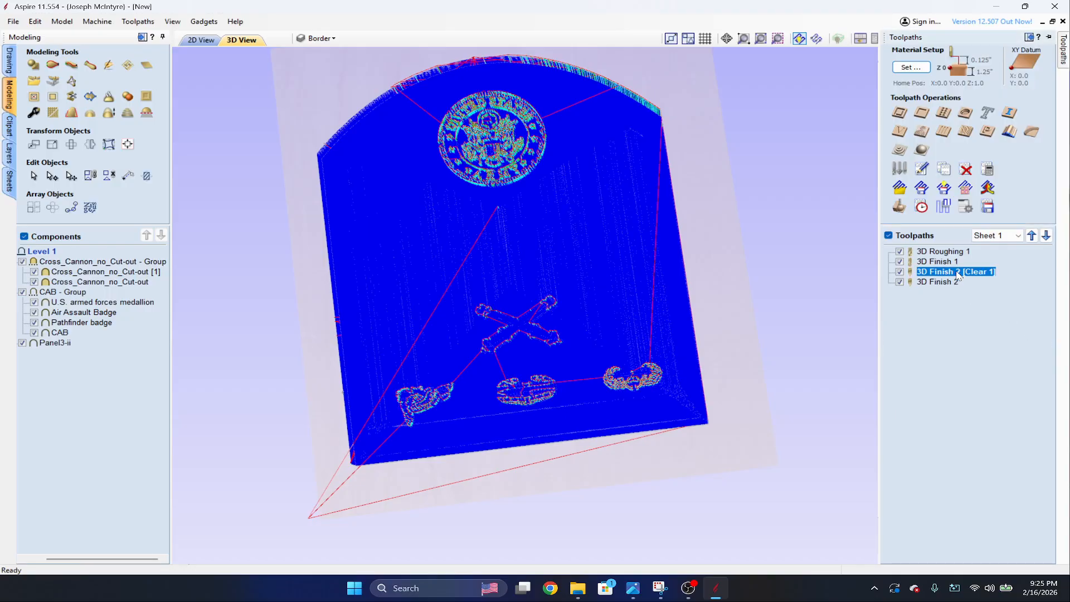
pyautogui.doubleClick(946, 282)
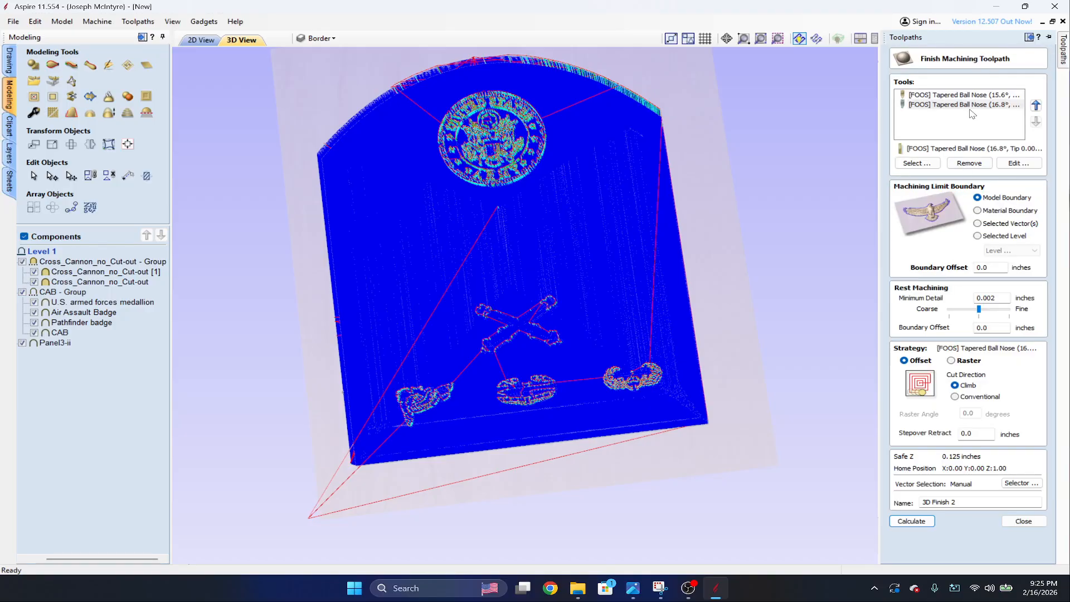
pyautogui.click(967, 105)
pyautogui.click(969, 163)
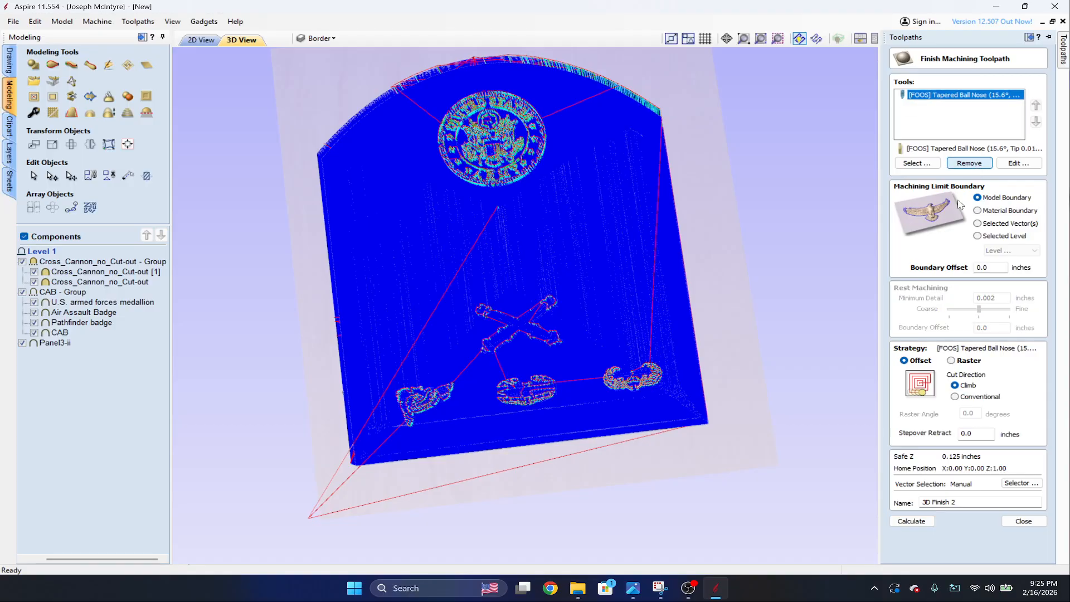
pyautogui.click(911, 521)
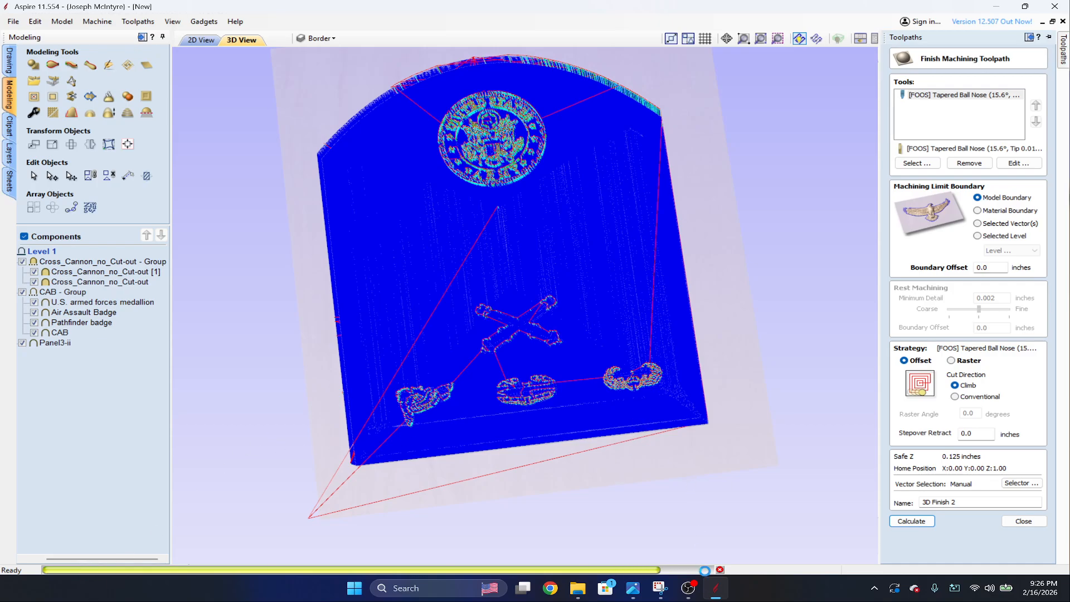
pyautogui.click(696, 591)
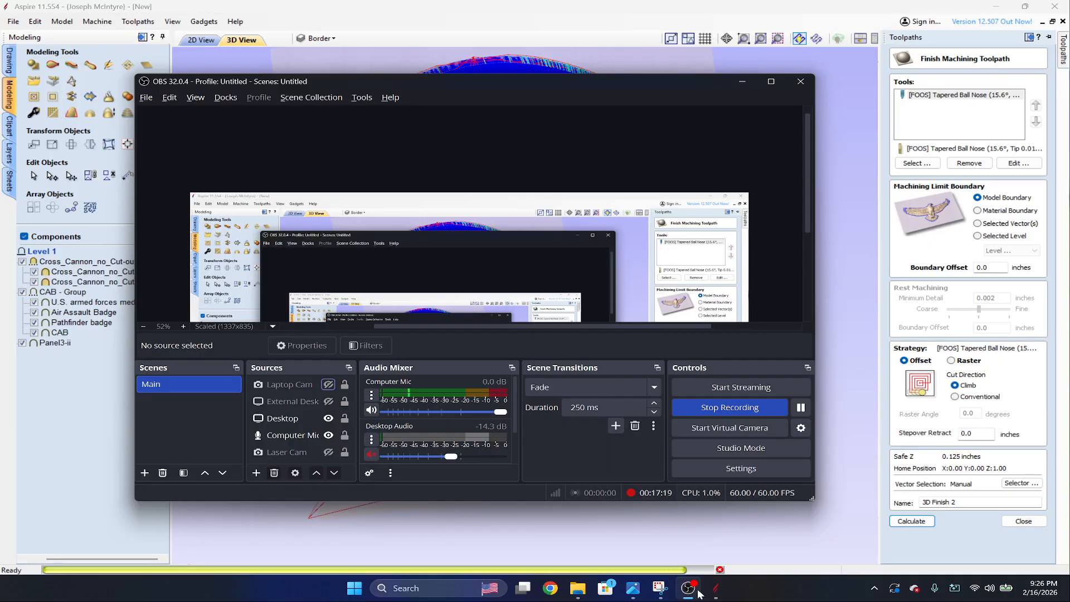
pyautogui.click(904, 236)
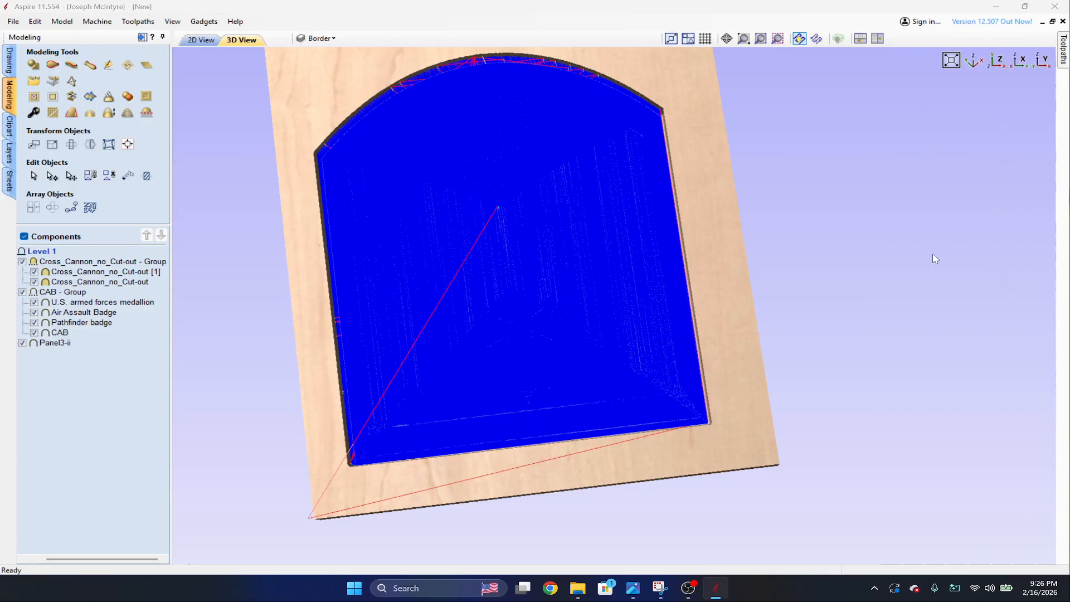
# Reset the preview and simulate all toolpaths with the single-tool 3D Finish 2.
pyautogui.click(1067, 57)
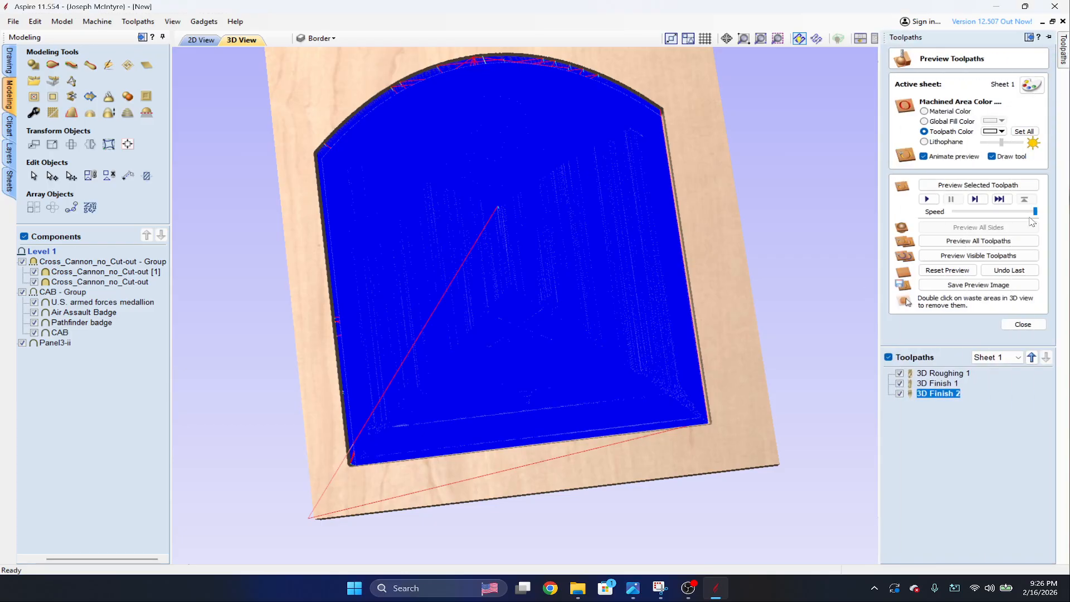
pyautogui.click(948, 269)
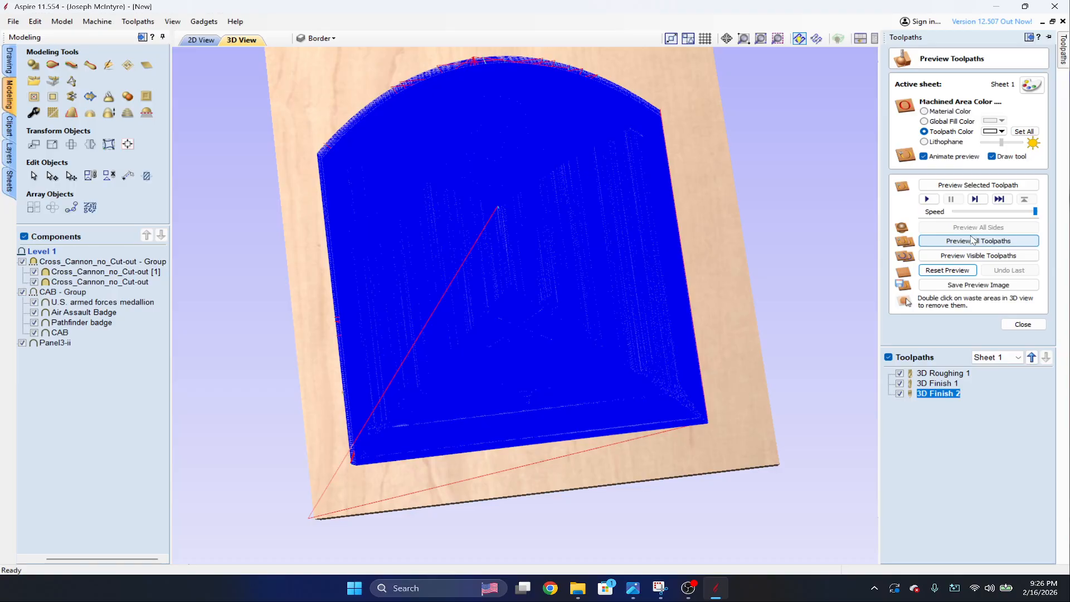
pyautogui.click(973, 241)
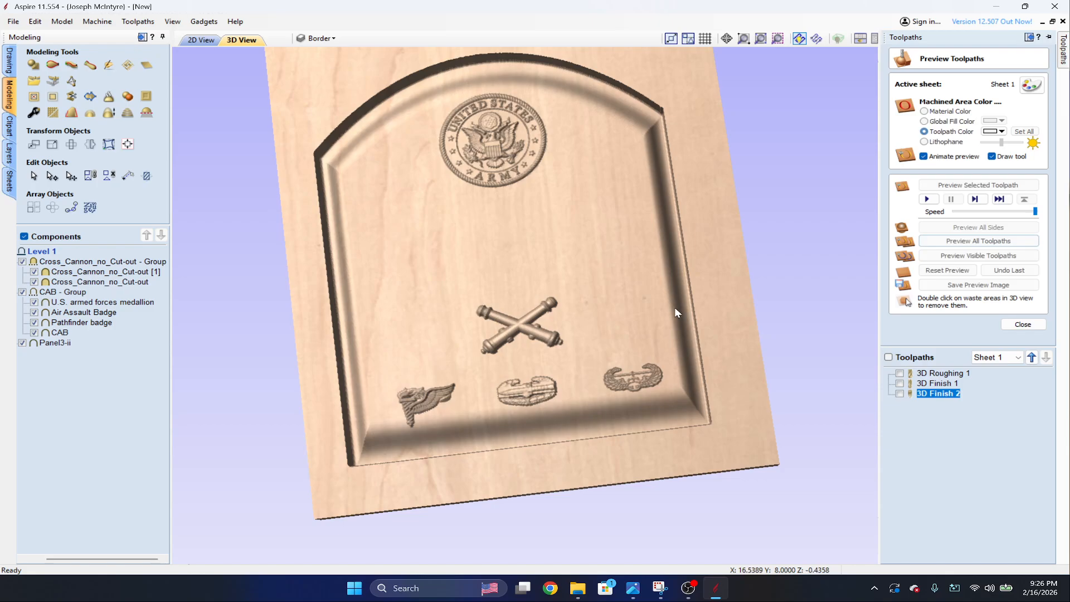
# Inspect the simulated carving of the medallion, crossed cannons and three badges from several angles and distances.
pyautogui.scroll(5, 676, 310)
pyautogui.scroll(-4, 676, 309)
pyautogui.moveTo(560, 361); pyautogui.dragTo(647, 296)
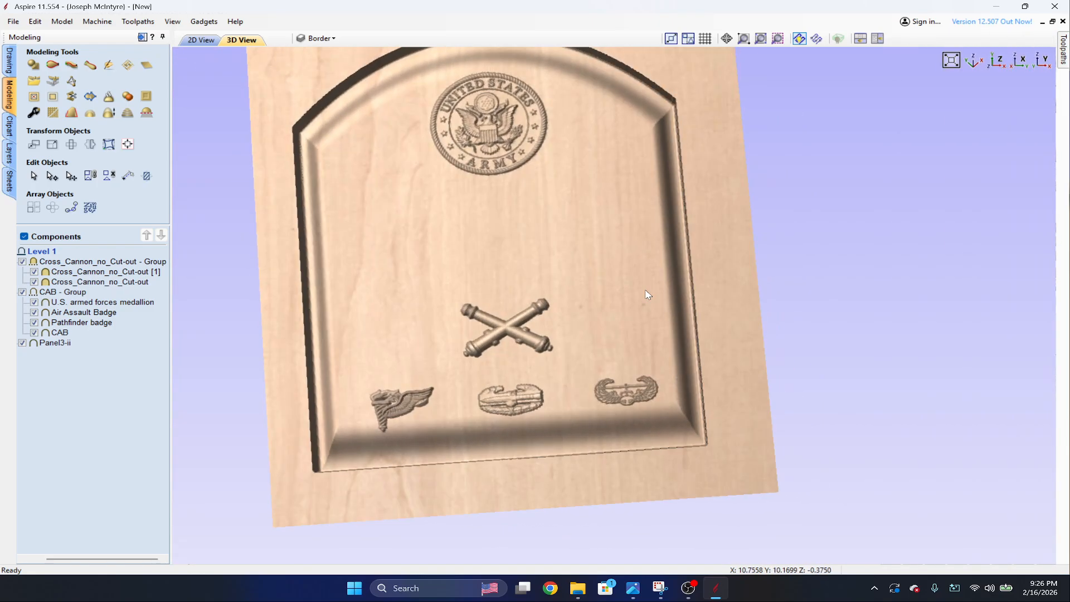
pyautogui.moveTo(607, 251); pyautogui.dragTo(828, 281, button='middle')
pyautogui.scroll(3, 780, 318)
pyautogui.moveTo(764, 330); pyautogui.dragTo(628, 318)
pyautogui.scroll(4, 814, 451)
pyautogui.moveTo(822, 460); pyautogui.dragTo(718, 294, button='middle')
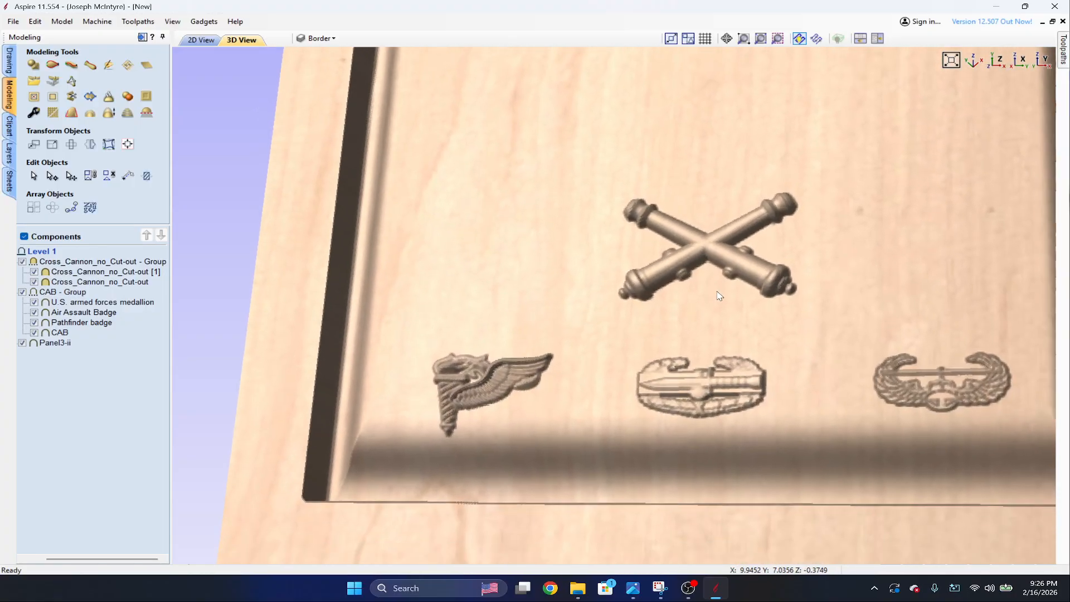
pyautogui.scroll(-3, 719, 295)
pyautogui.scroll(2, 719, 295)
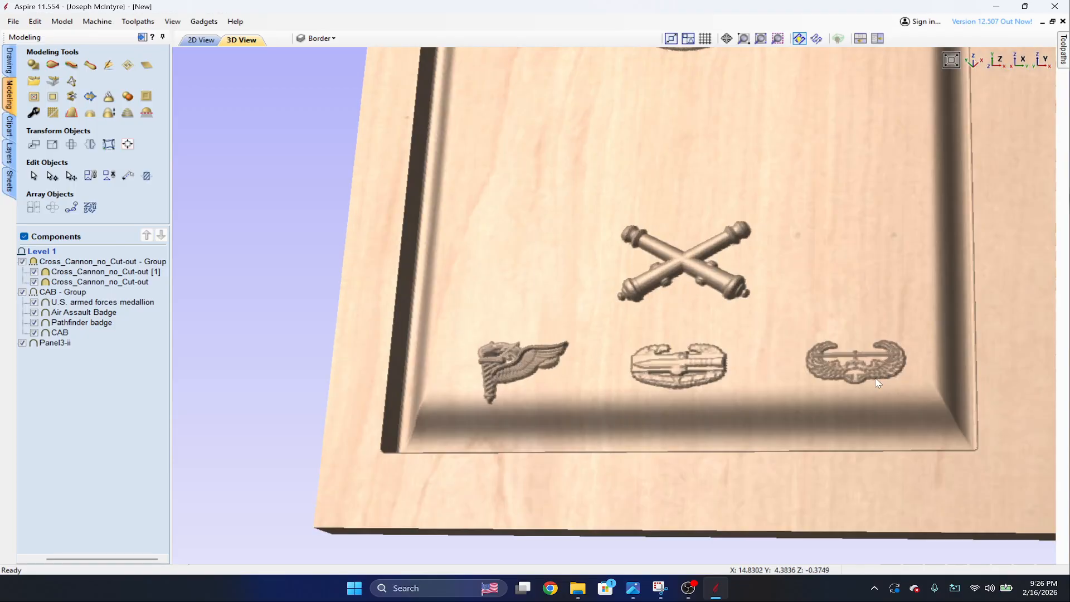
pyautogui.moveTo(845, 260); pyautogui.dragTo(812, 210)
pyautogui.scroll(-2, 812, 211)
pyautogui.moveTo(685, 171); pyautogui.dragTo(642, 221, button='middle')
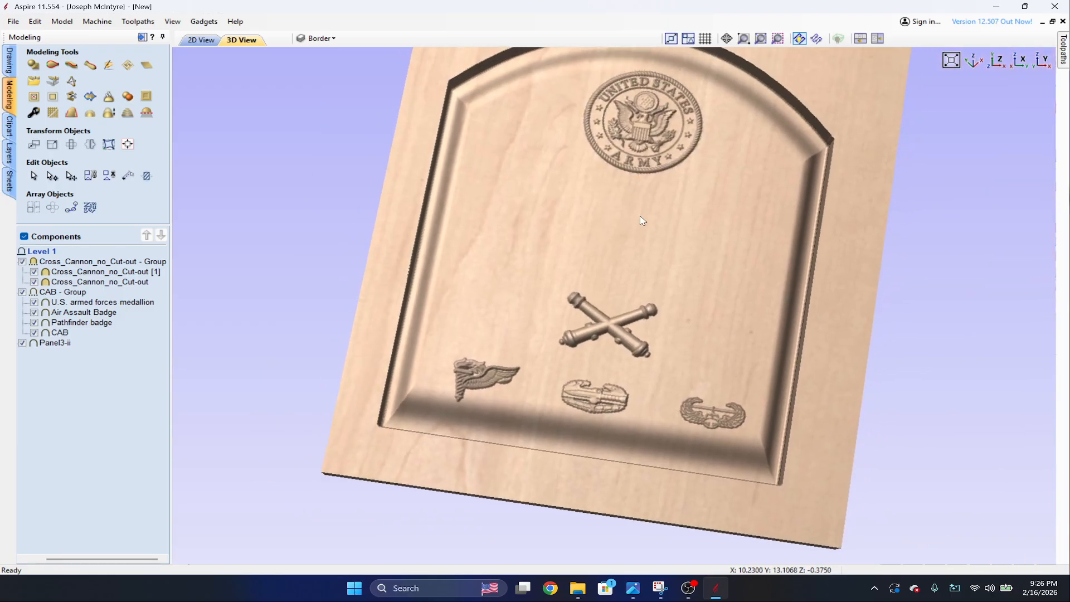
pyautogui.scroll(2, 639, 216)
pyautogui.moveTo(632, 427); pyautogui.dragTo(697, 419)
pyautogui.moveTo(631, 169); pyautogui.dragTo(584, 144)
pyautogui.moveTo(704, 202); pyautogui.dragTo(657, 255, button='middle')
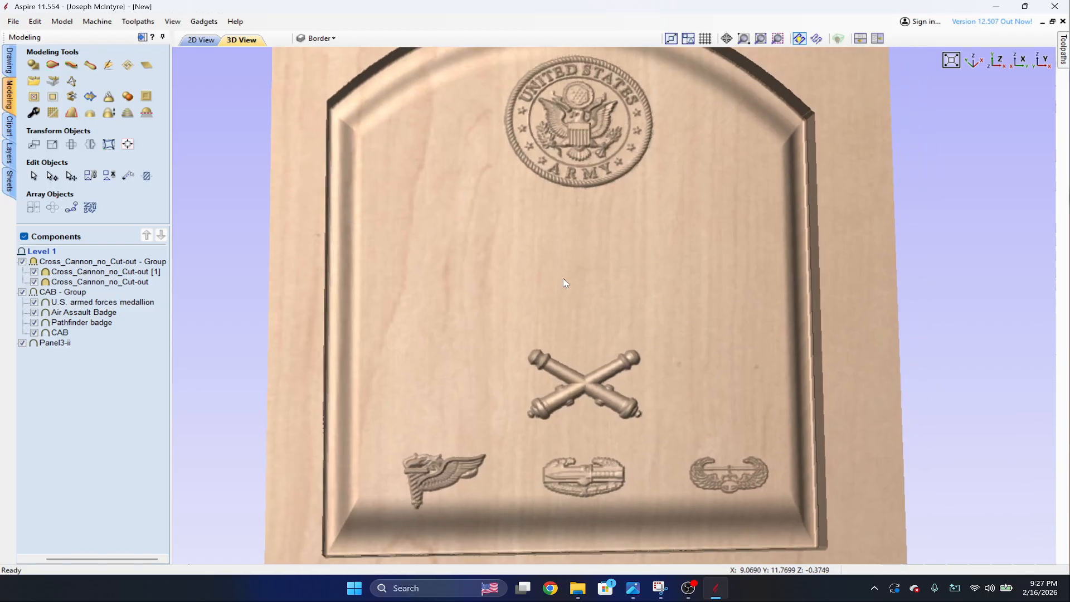
# Create the centered Times New Roman text COMMAND SERGEANT MAJOR on the plaque.
pyautogui.click(9, 60)
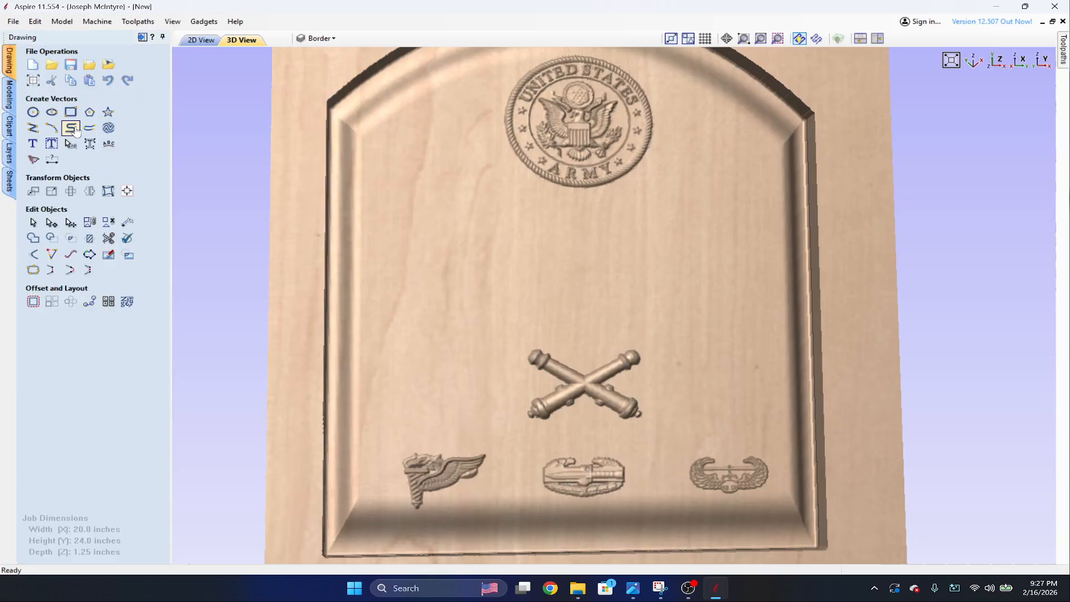
pyautogui.click(32, 144)
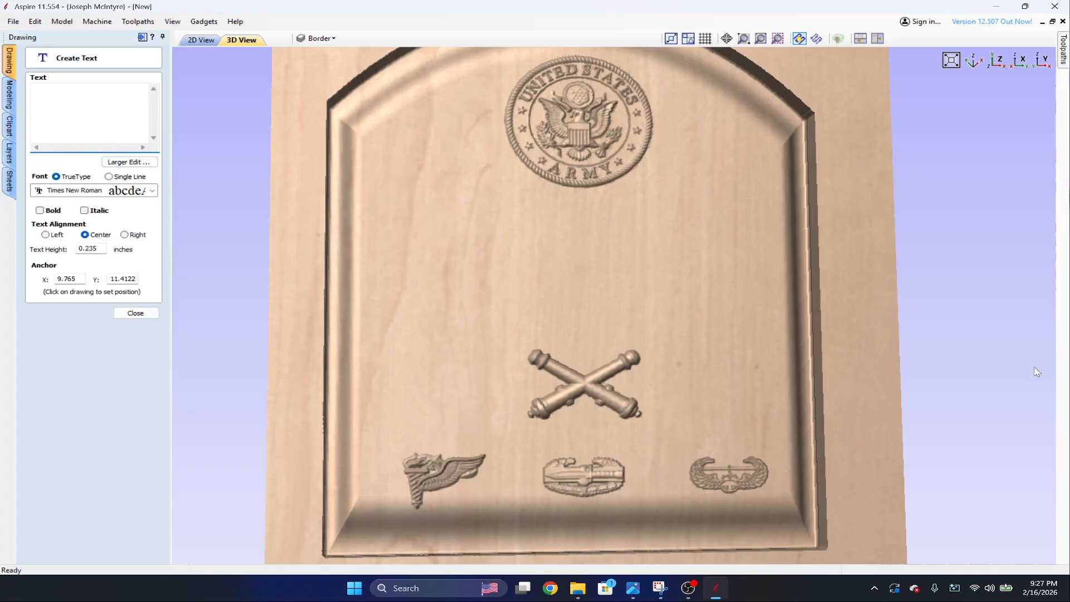
pyautogui.write('Coma')
pyautogui.press('capslock')
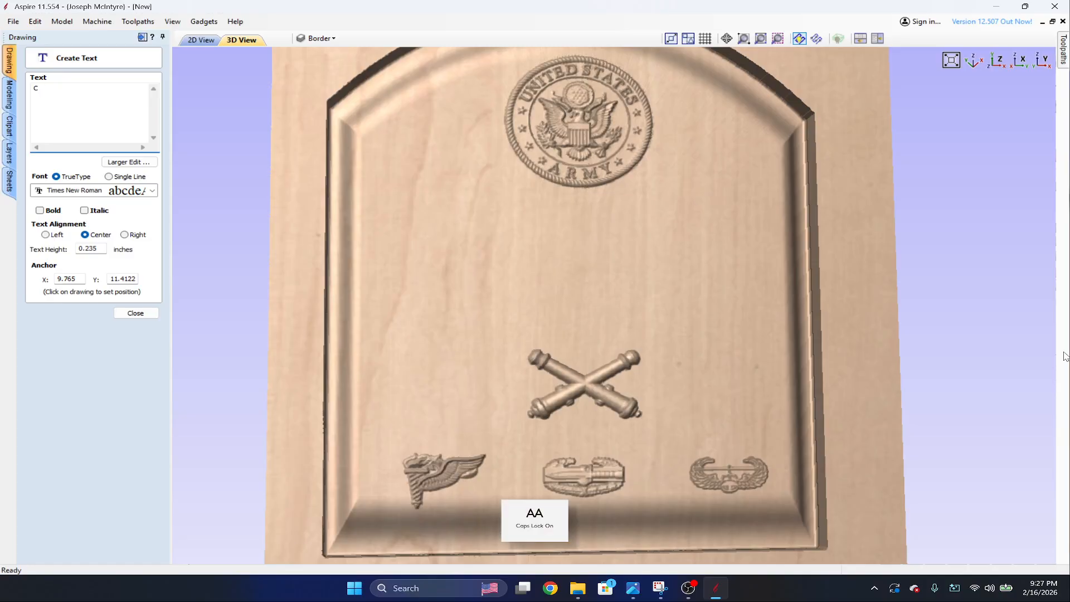
pyautogui.write('OMMAND ')
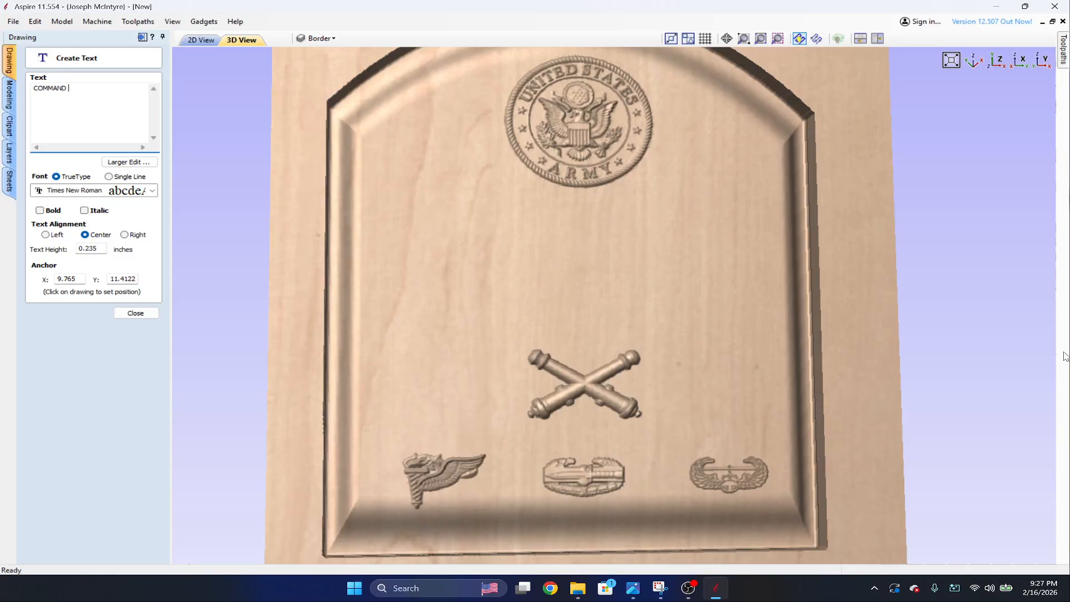
pyautogui.write('SERGEANT MAJOR')
pyautogui.click(131, 313)
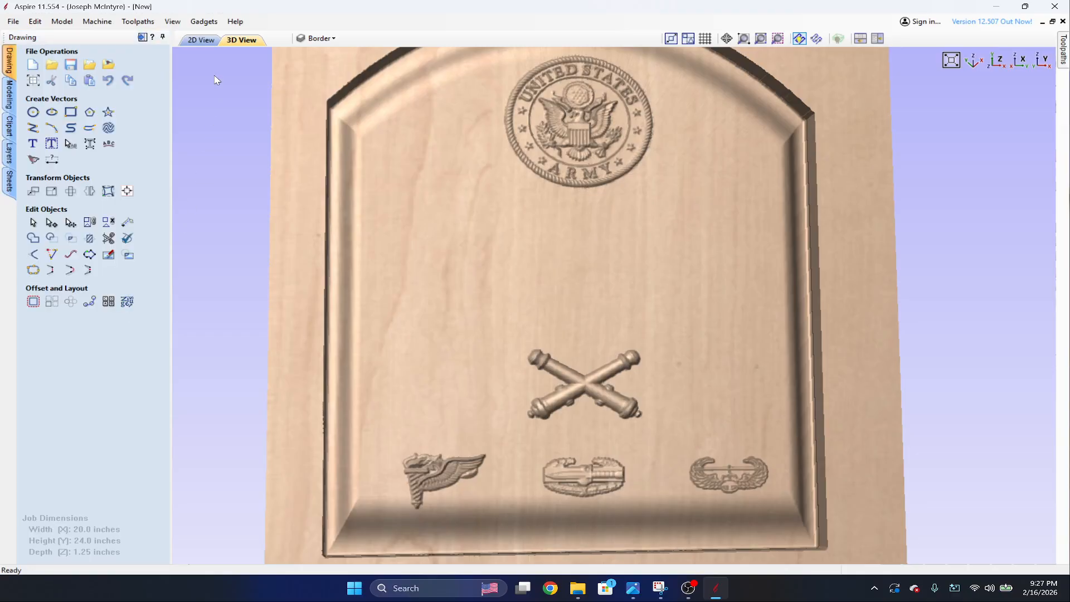
# Set the height of the COMMAND SERGEANT MAJOR text to 0.5 inches in the 2D view.
pyautogui.click(200, 40)
pyautogui.scroll(2, 824, 269)
pyautogui.moveTo(482, 213); pyautogui.dragTo(707, 340, button='middle')
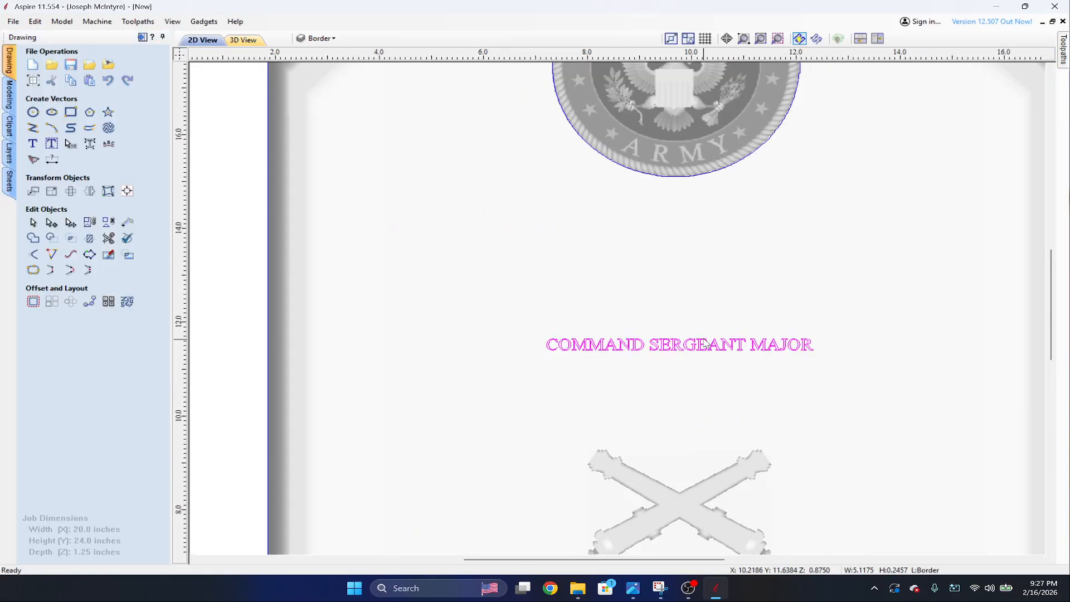
pyautogui.scroll(1, 703, 338)
pyautogui.click(674, 343)
pyautogui.rightClick(735, 445)
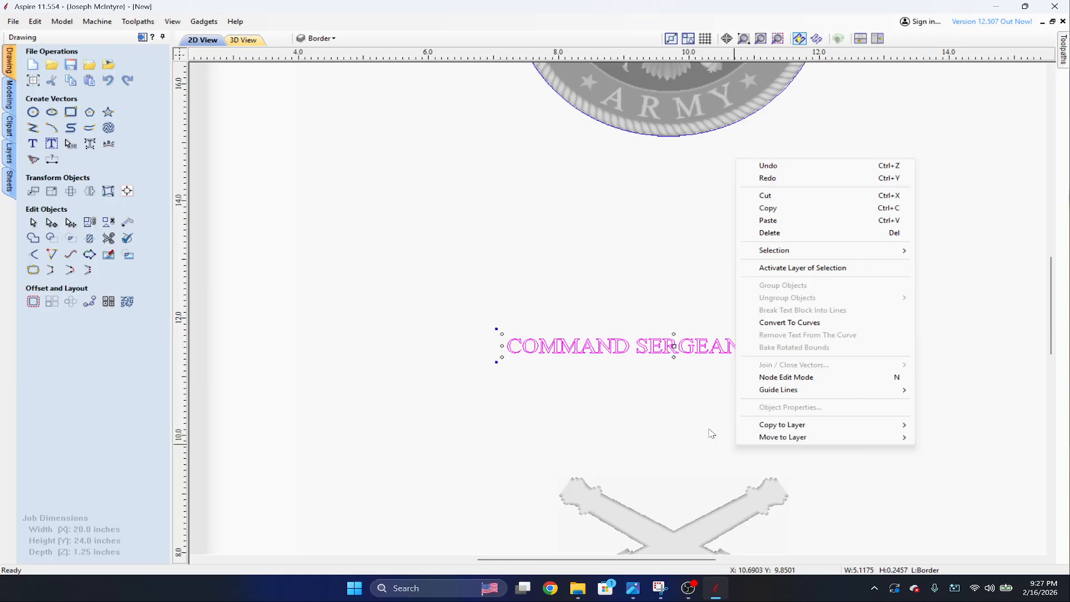
pyautogui.click(609, 346)
pyautogui.click(609, 346)
pyautogui.click(609, 346)
pyautogui.click(610, 347)
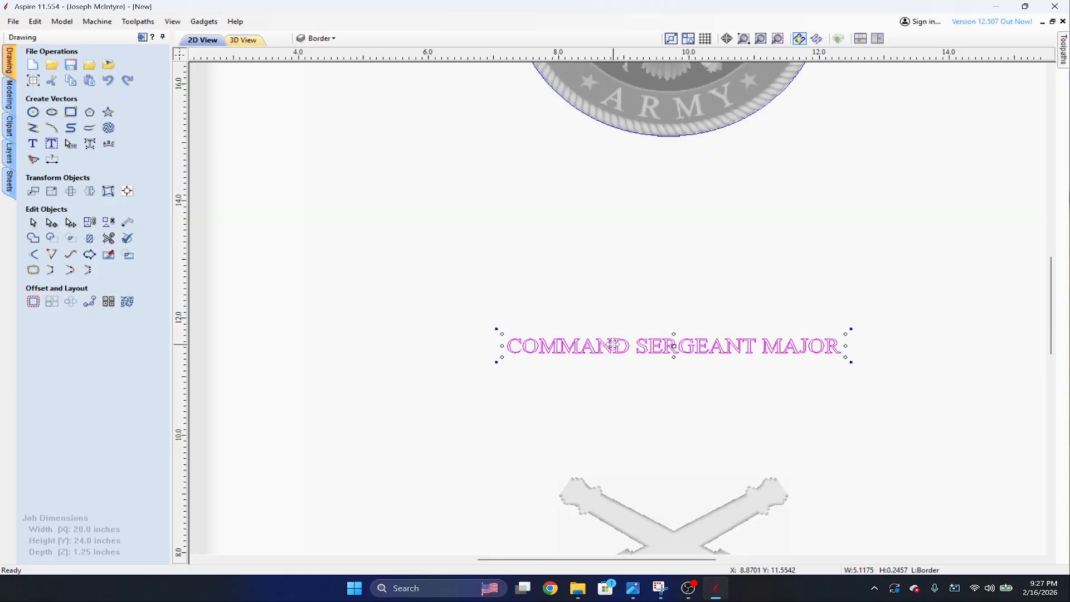
pyautogui.click(32, 143)
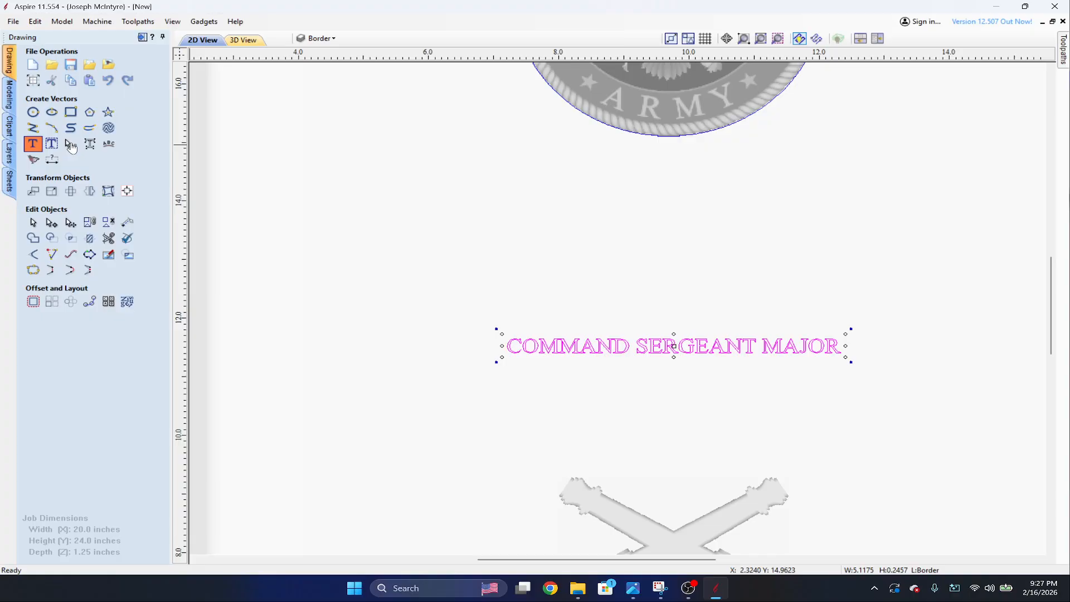
pyautogui.doubleClick(88, 249)
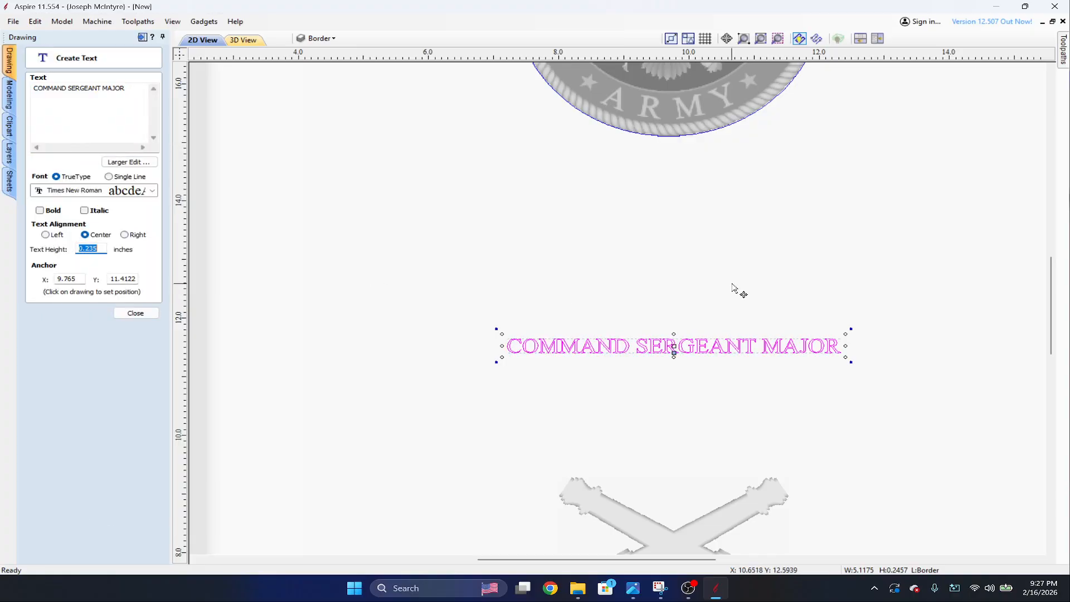
pyautogui.write('.5')
pyautogui.press('Return')
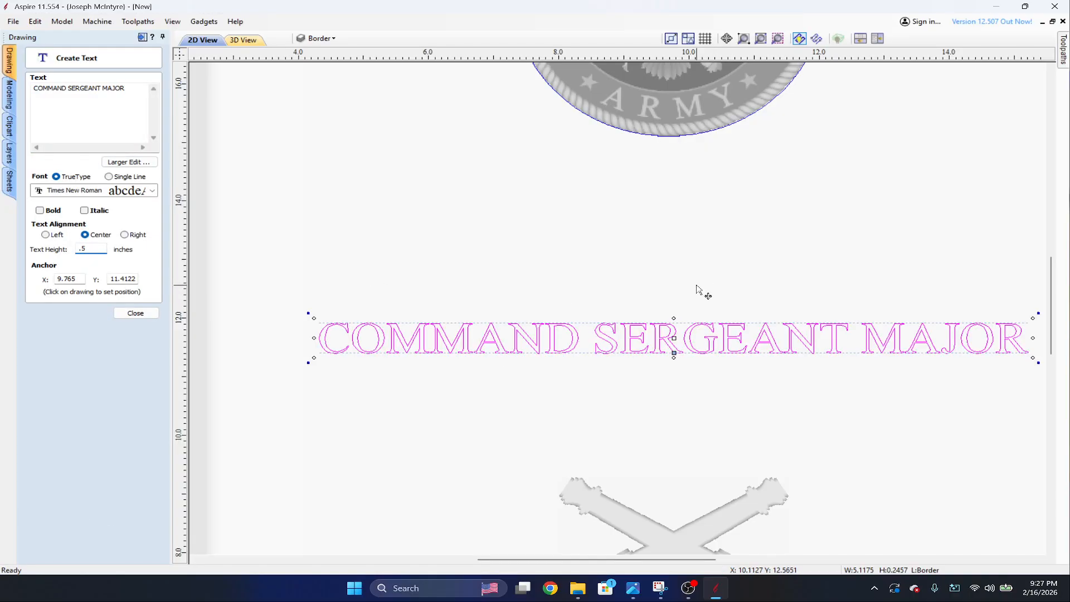
pyautogui.scroll(-4, 700, 291)
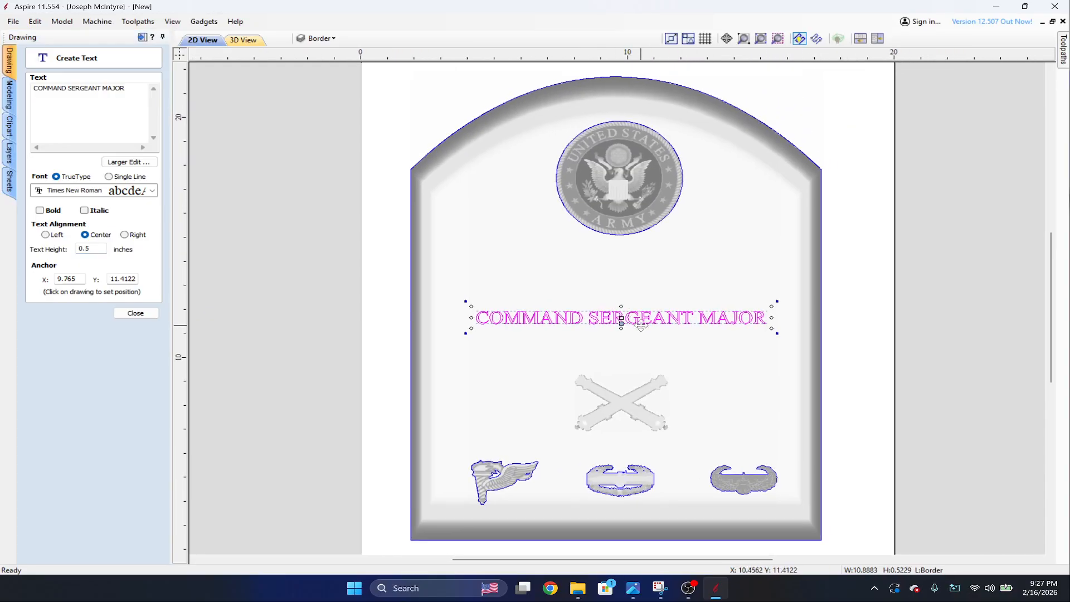
pyautogui.click(136, 313)
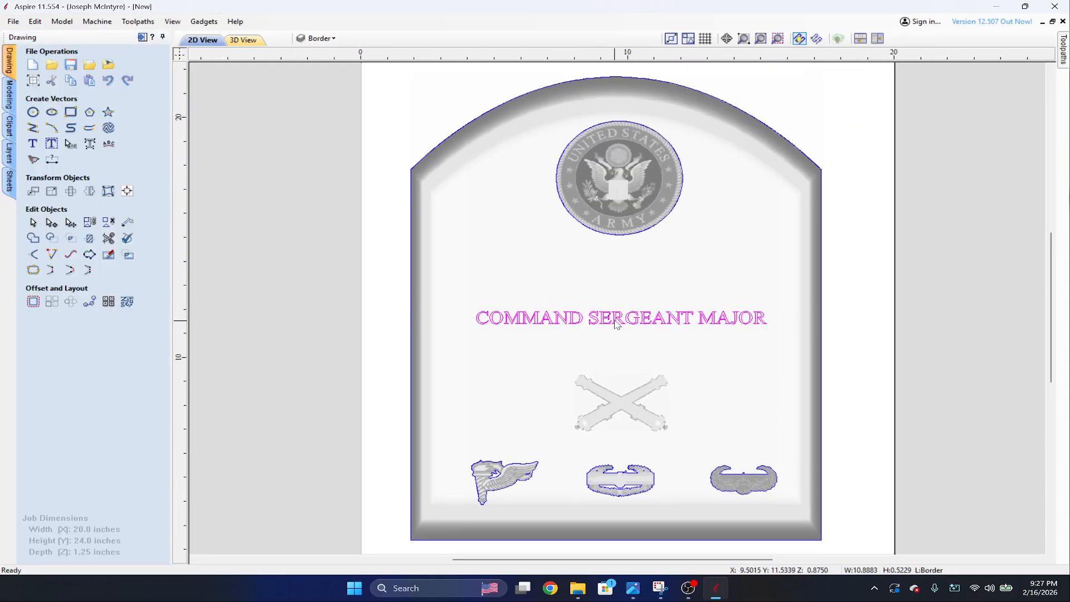
# Move the COMMAND SERGEANT MAJOR text up to just beneath the Army medallion and deselect it.
pyautogui.moveTo(620, 319); pyautogui.dragTo(617, 270)
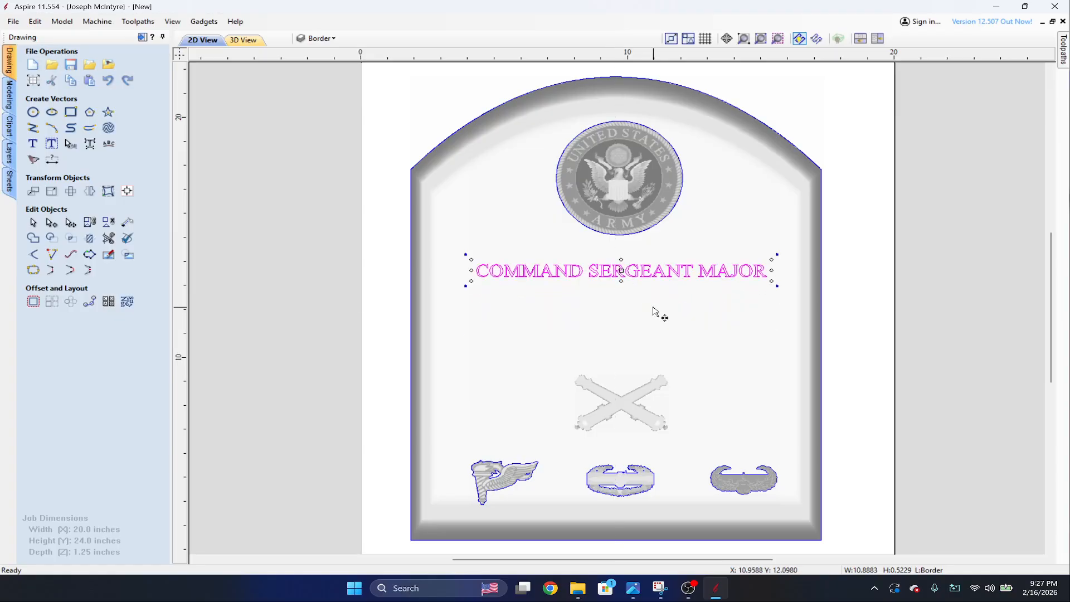
pyautogui.click(671, 329)
pyautogui.click(608, 275)
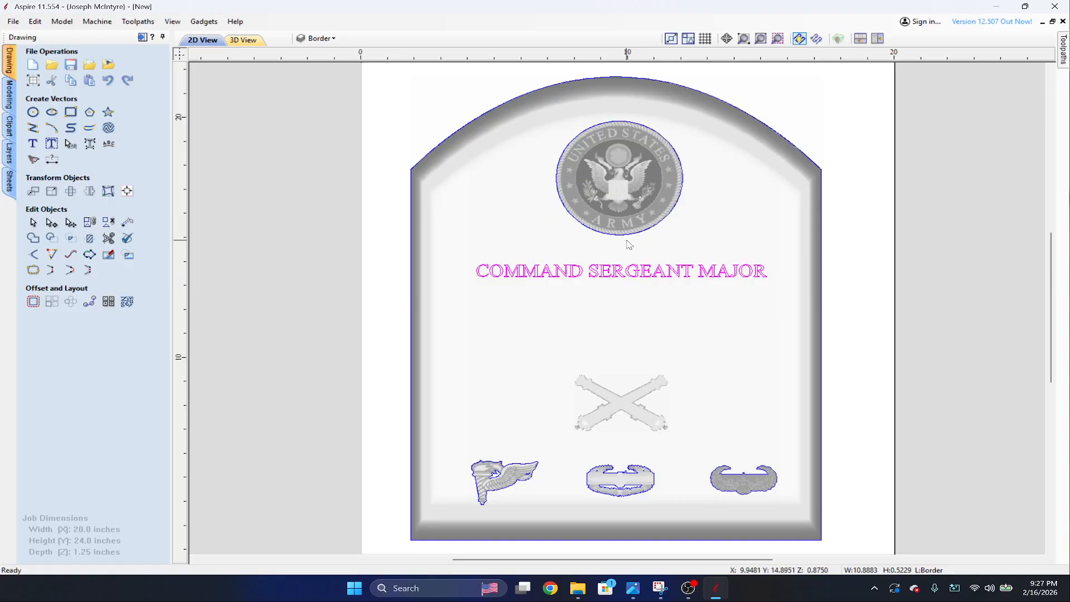
pyautogui.click(583, 298)
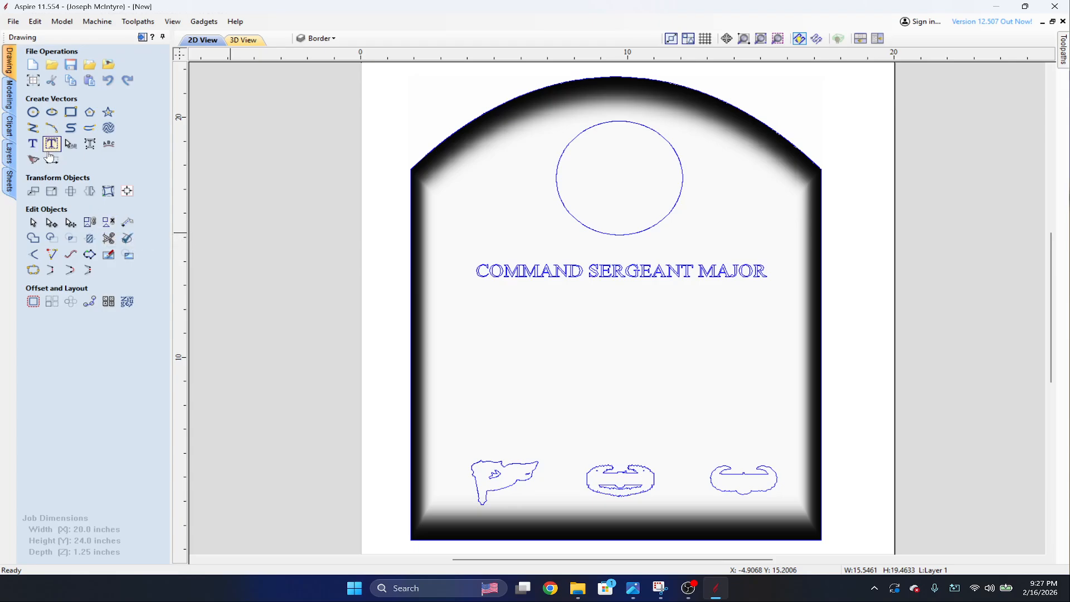
# Create a centered Times New Roman text with the soldier's full name, 0.5 inches high, between the rank text and the crossed cannons.
pyautogui.click(32, 144)
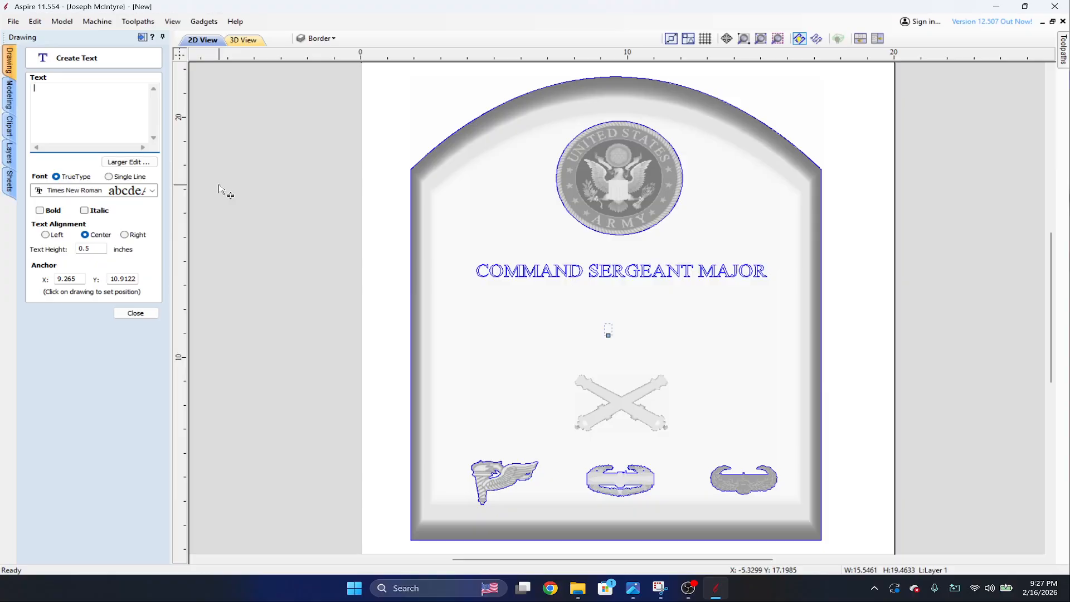
pyautogui.write('JOSEPH')
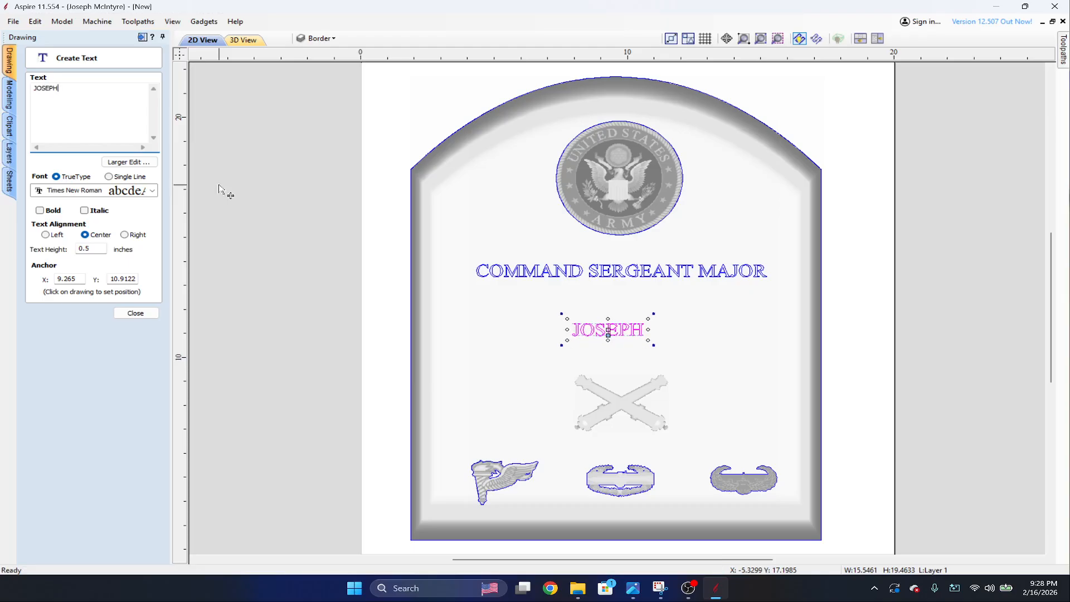
pyautogui.hotkey('ctrl', 'a')
pyautogui.press('BackSpace')
pyautogui.write('JOSE')
pyautogui.press('BackSpace')
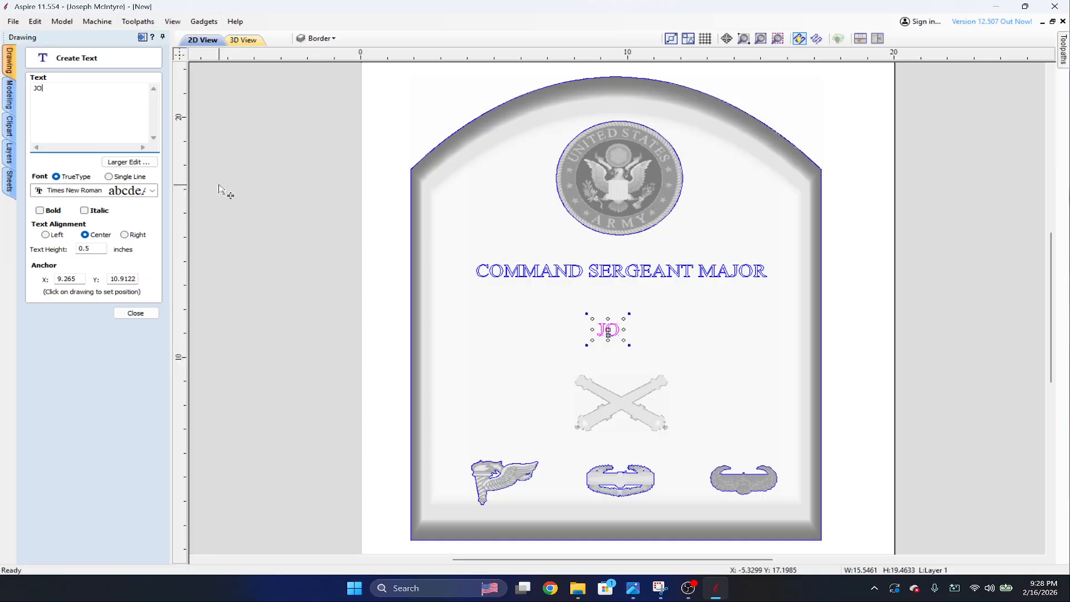
pyautogui.write('SEPH')
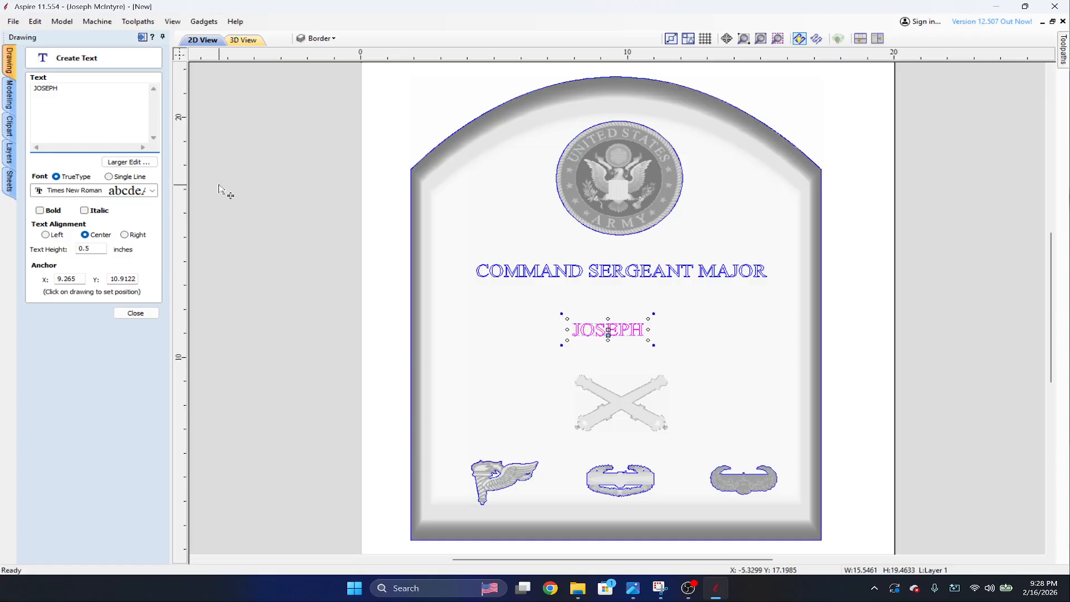
pyautogui.write(' P')
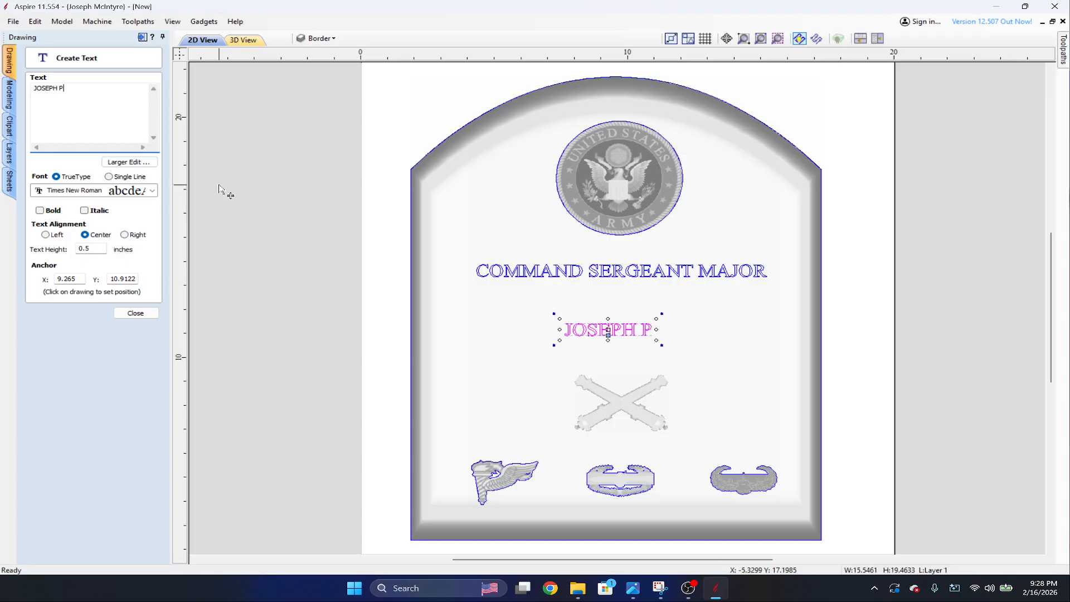
pyautogui.write('. SN')
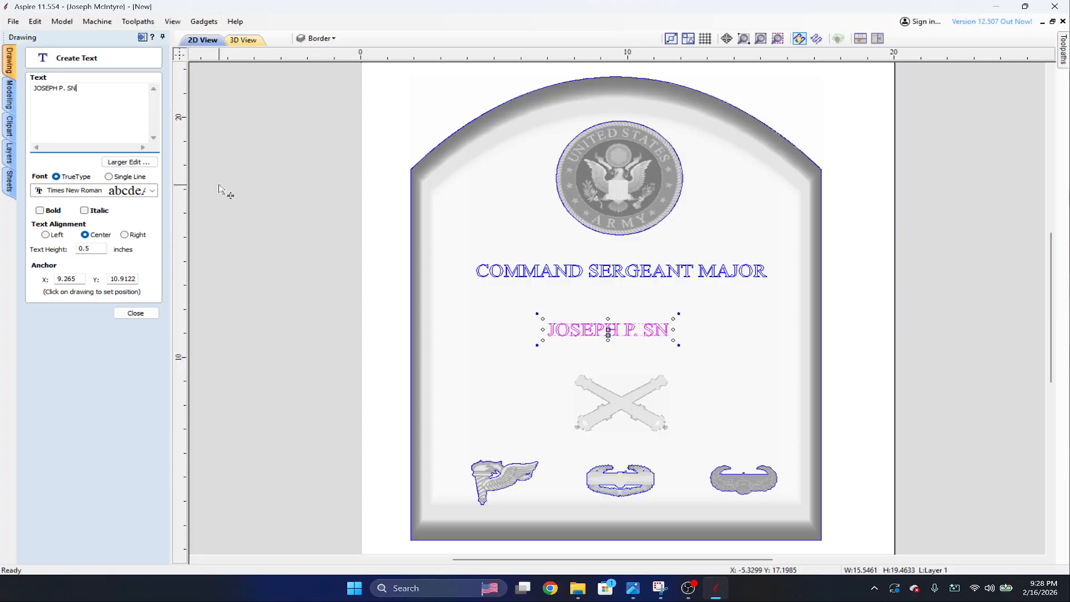
pyautogui.write('UFFUY')
pyautogui.press('BackSpace')
pyautogui.press('BackSpace')
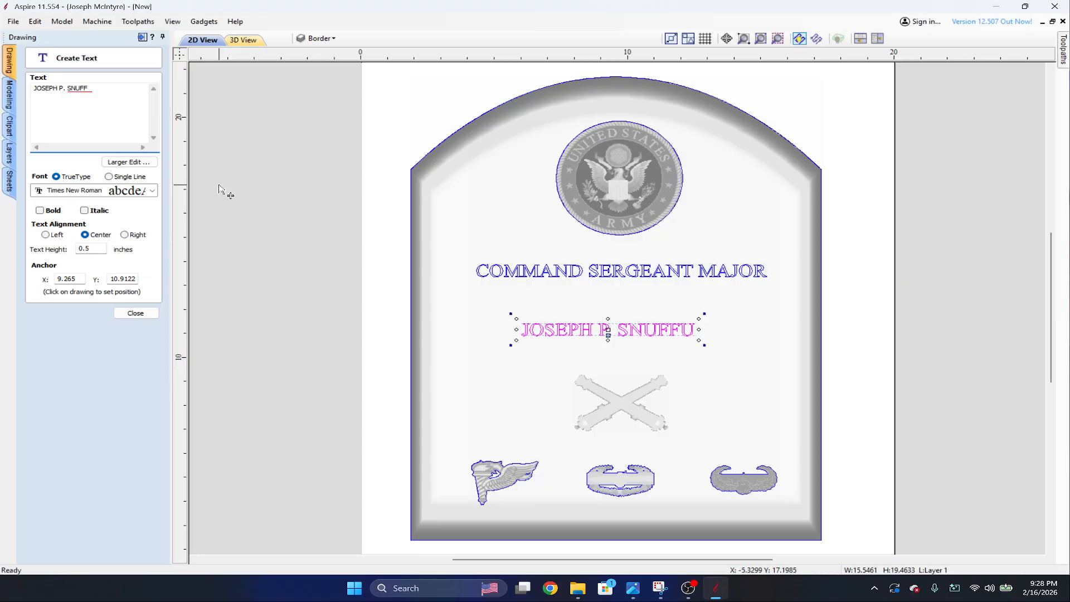
pyautogui.write('Y')
pyautogui.click(136, 312)
# Move the name text up to just beneath the COMMAND SERGEANT MAJOR line and roughly center it.
pyautogui.scroll(3, 796, 356)
pyautogui.scroll(-1, 897, 295)
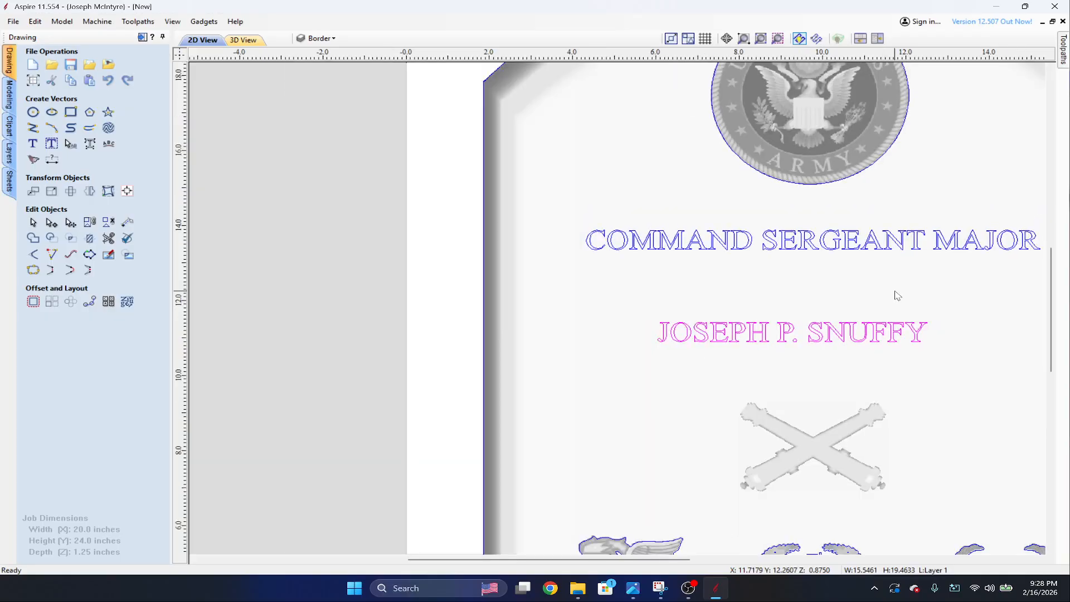
pyautogui.click(827, 301)
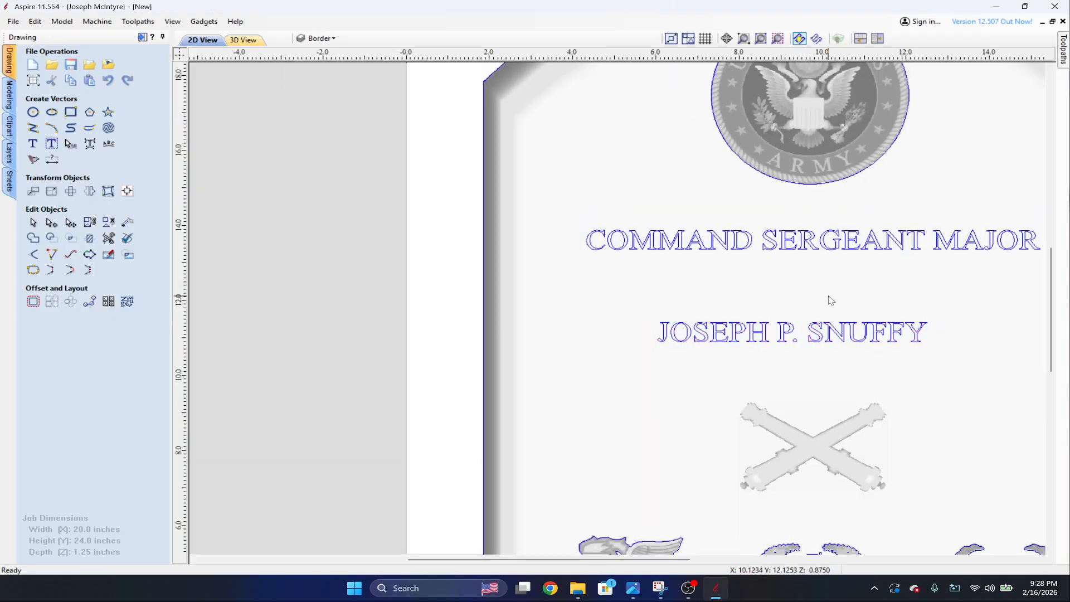
pyautogui.click(822, 342)
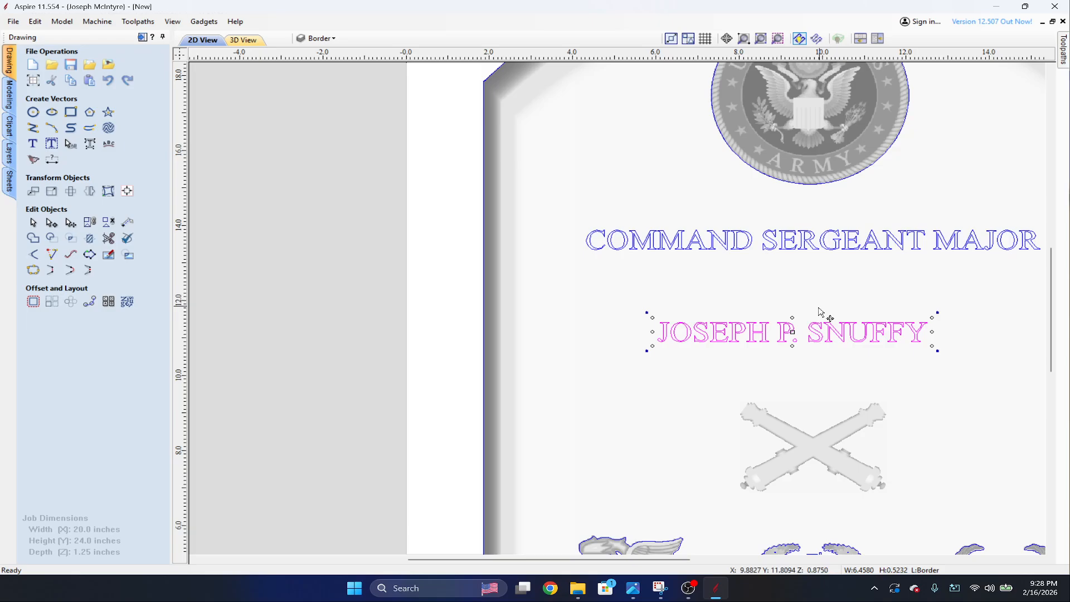
pyautogui.moveTo(783, 332); pyautogui.dragTo(817, 285)
pyautogui.scroll(-3, 914, 371)
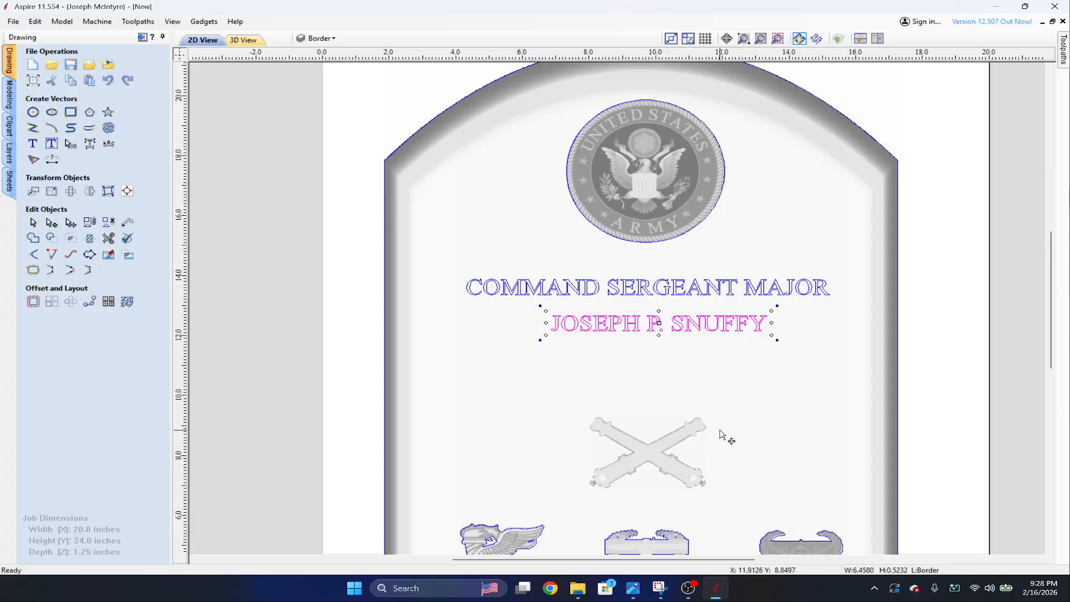
# Nudge the rank and name text lines together slightly up toward the Army medallion and deselect them.
pyautogui.click(655, 287)
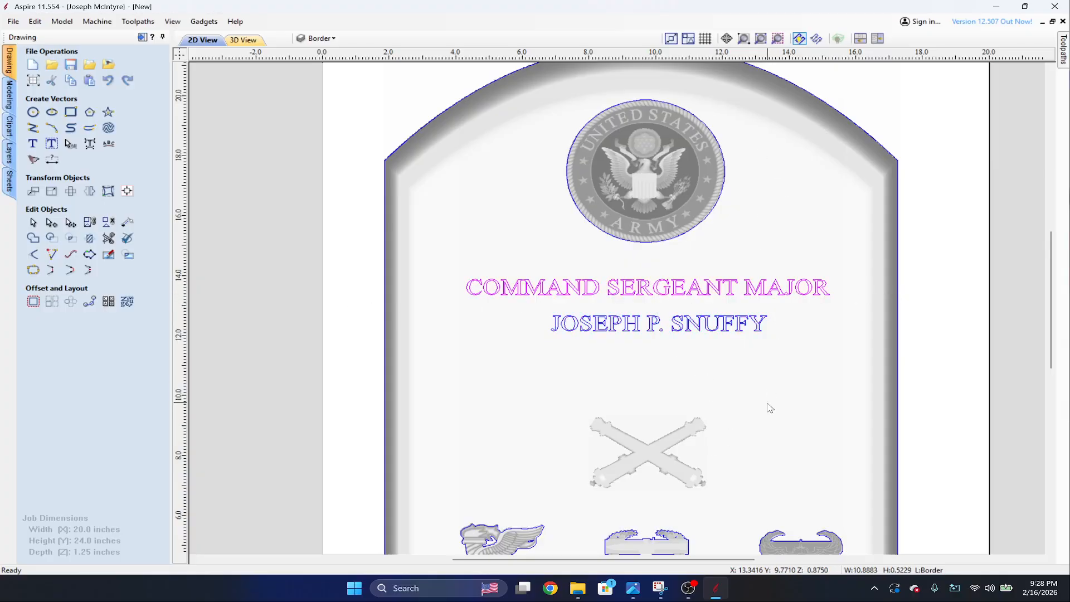
pyautogui.scroll(-3, 713, 262)
pyautogui.scroll(3, 665, 294)
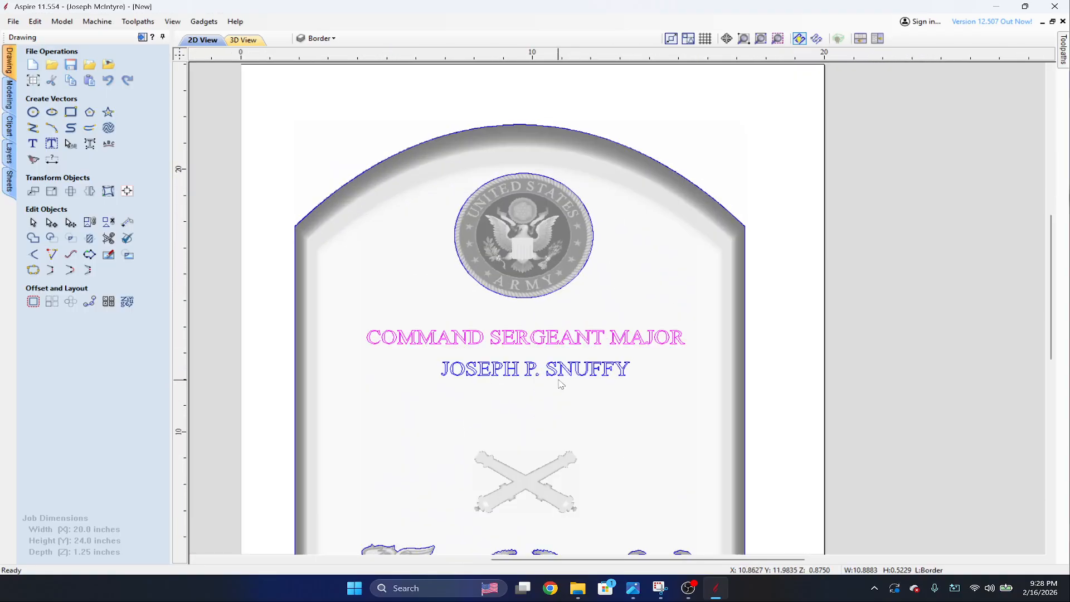
pyautogui.scroll(-1, 535, 408)
pyautogui.moveTo(528, 411); pyautogui.dragTo(590, 339, button='middle')
pyautogui.scroll(1, 590, 229)
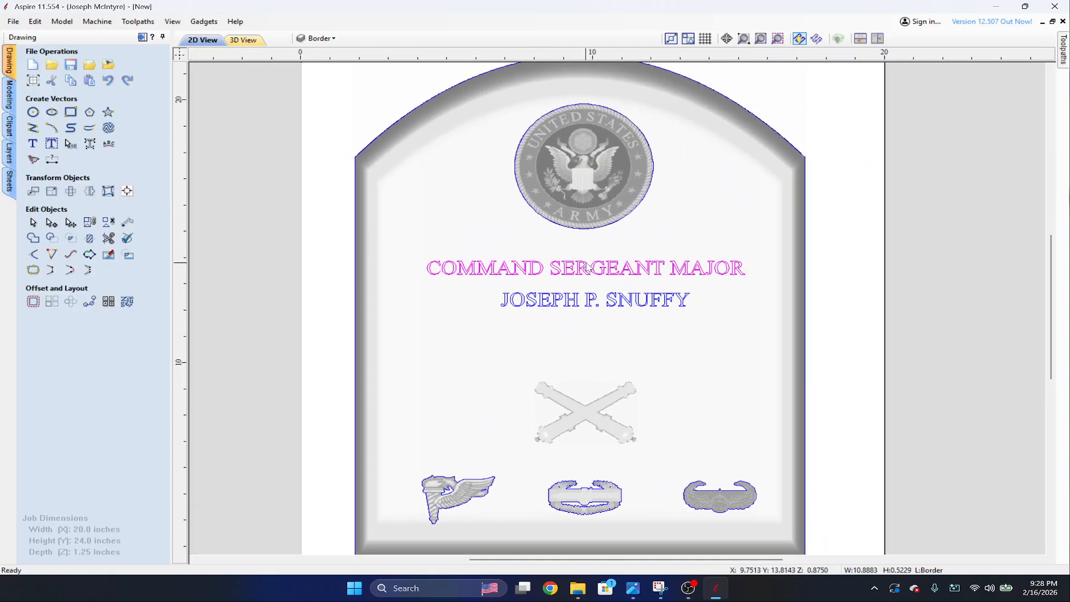
pyautogui.click(584, 271)
pyautogui.keyDown('shift'); pyautogui.click(589, 297); pyautogui.keyUp('shift')
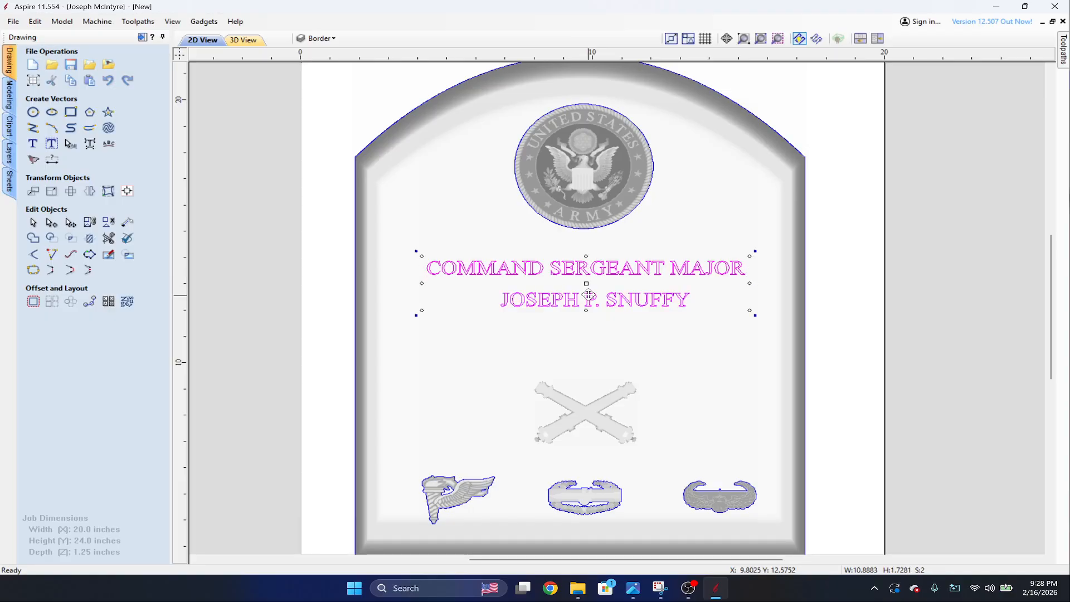
pyautogui.press('Up')
pyautogui.press('Up')
pyautogui.press('Up')
pyautogui.press('Up')
pyautogui.press('Up')
pyautogui.press('Up')
pyautogui.press('Up')
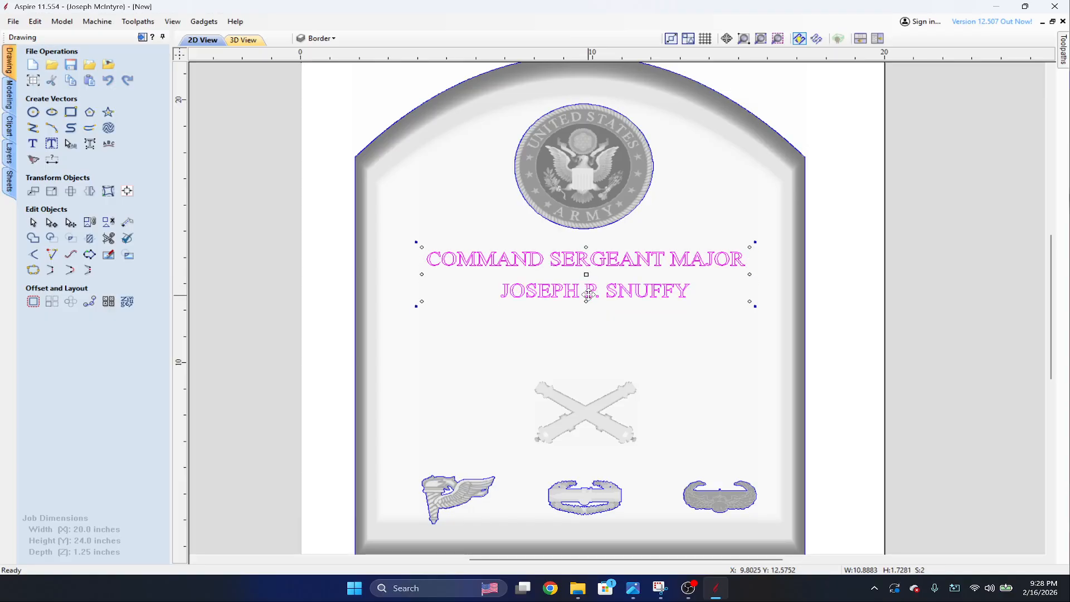
pyautogui.click(623, 341)
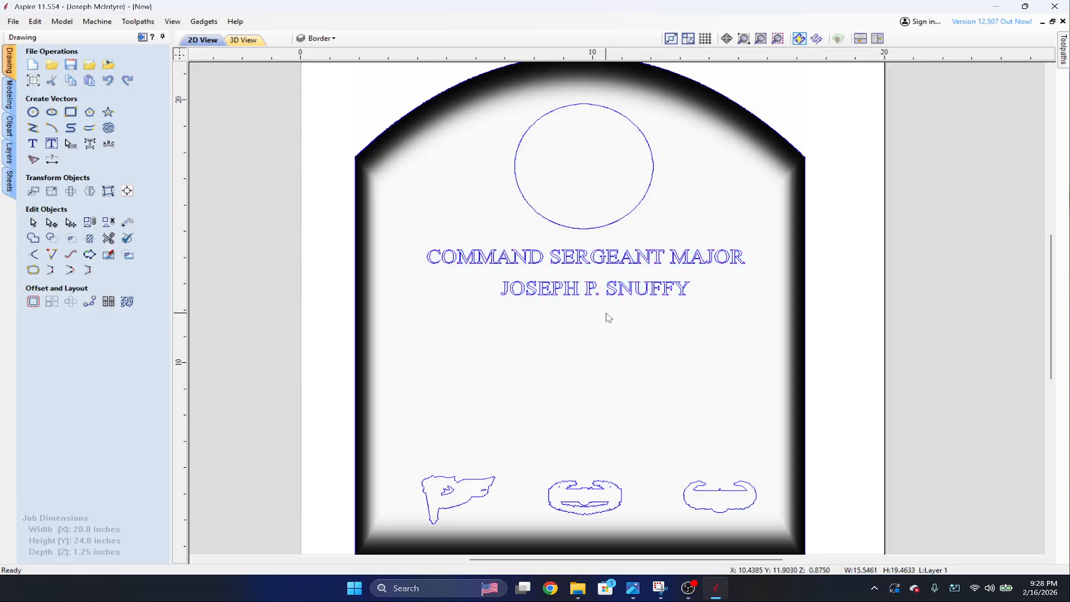
pyautogui.click(527, 218)
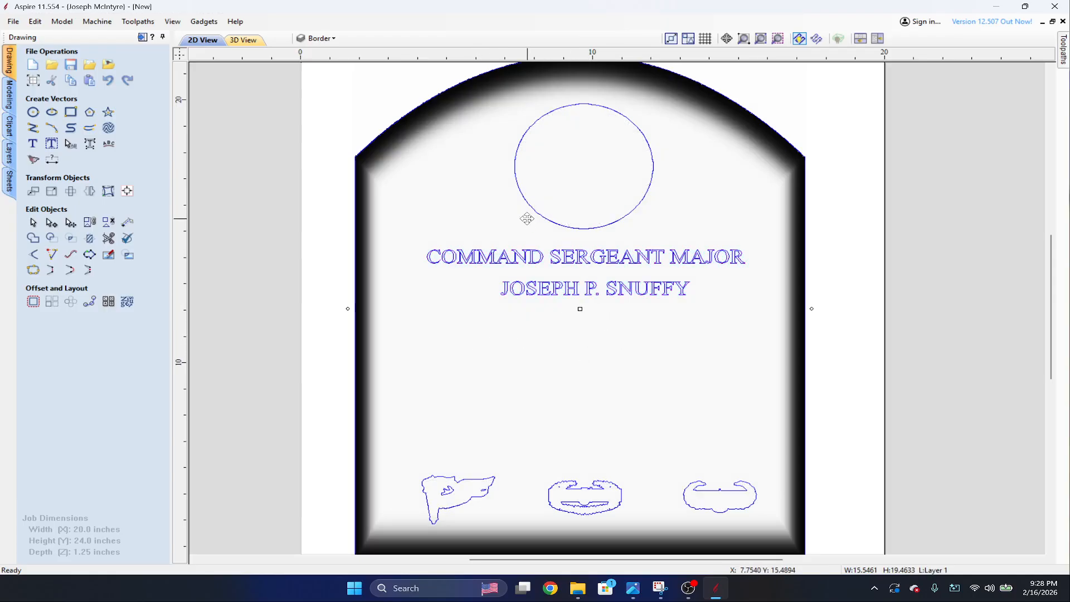
pyautogui.click(270, 252)
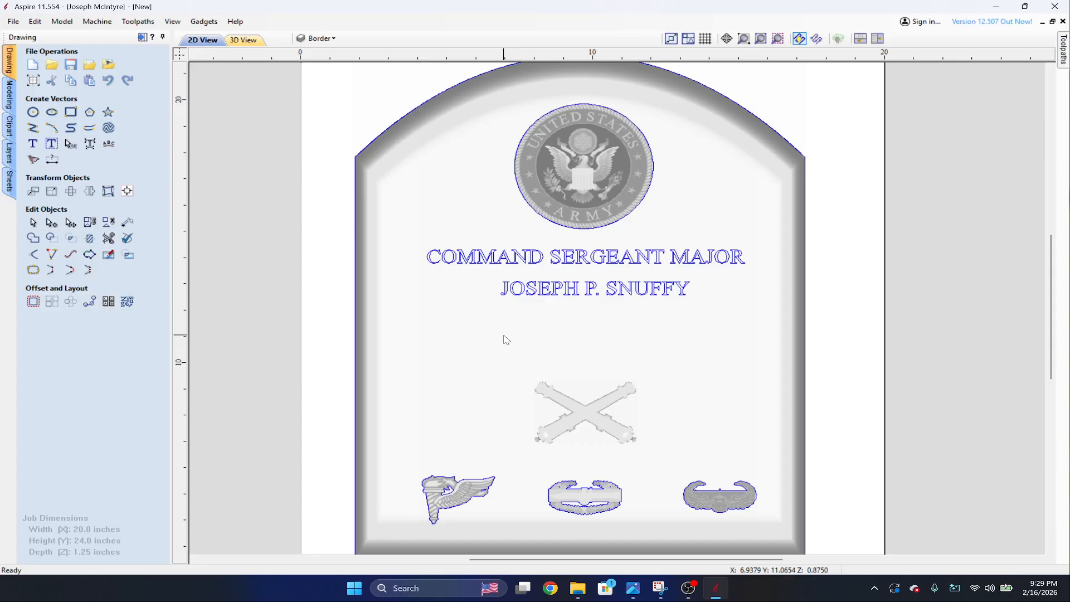
# Set up a flat-profile shape from the COMMAND SERGEANT MAJOR text with a base height of 0.125 inches.
pyautogui.click(552, 261)
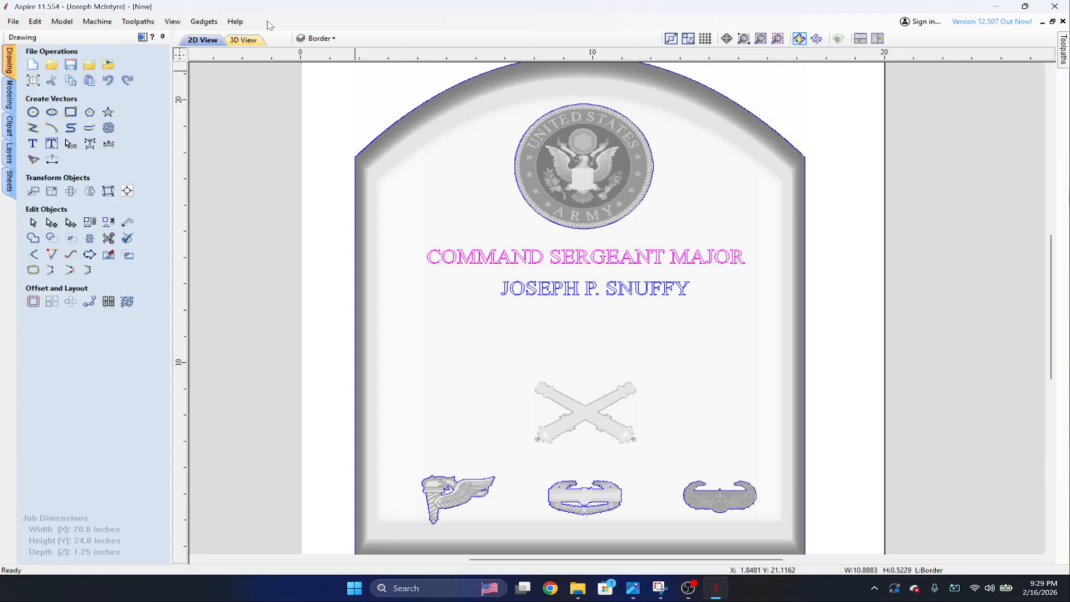
pyautogui.click(244, 40)
pyautogui.scroll(5, 729, 272)
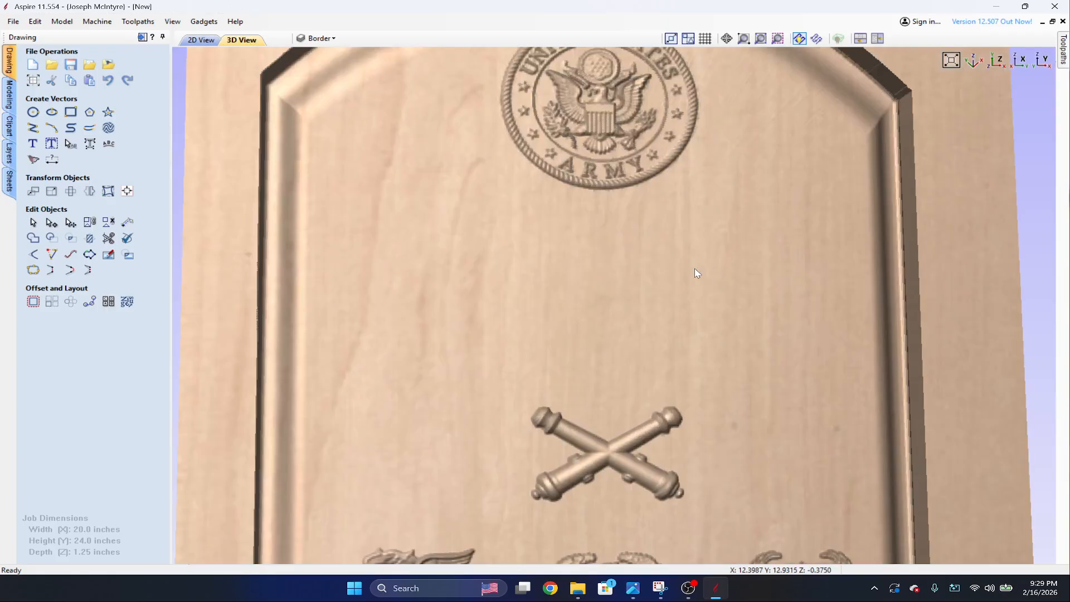
pyautogui.moveTo(954, 326); pyautogui.dragTo(887, 278)
pyautogui.scroll(-5, 774, 332)
pyautogui.press('F2')
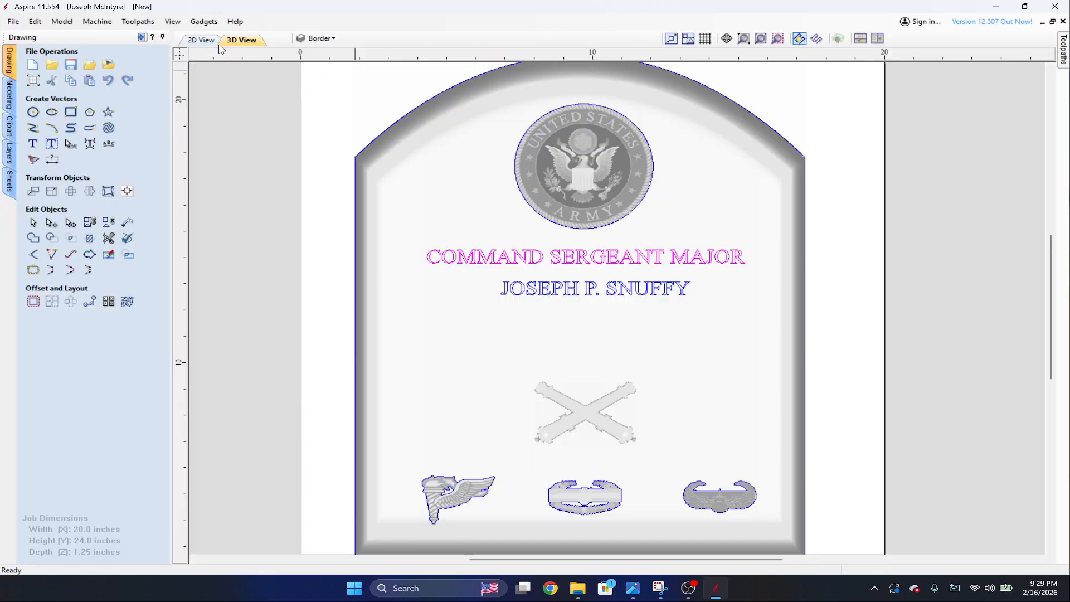
pyautogui.click(9, 94)
pyautogui.click(35, 71)
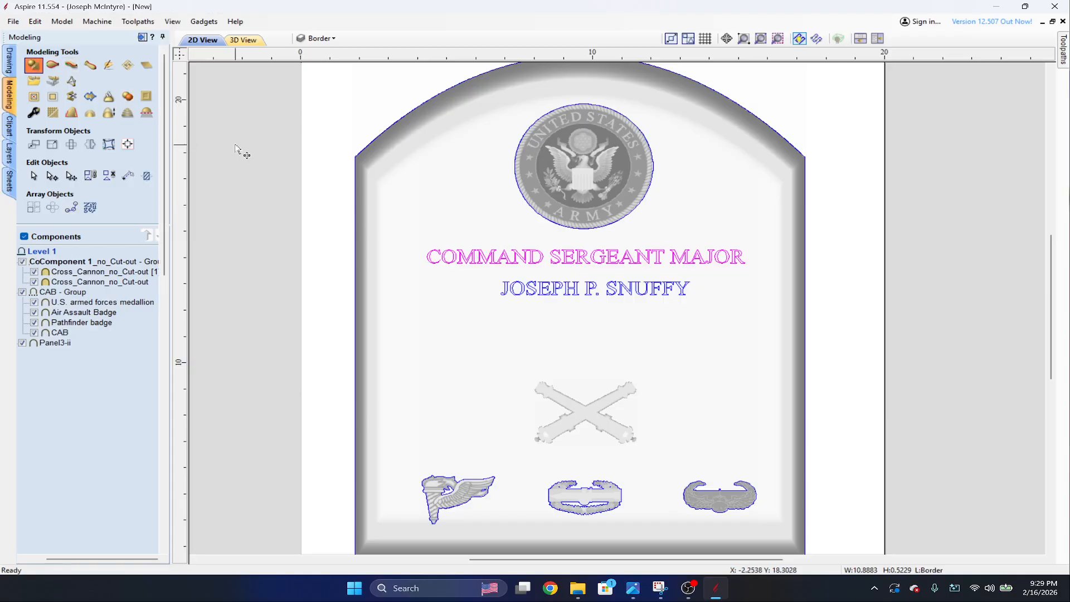
pyautogui.click(63, 141)
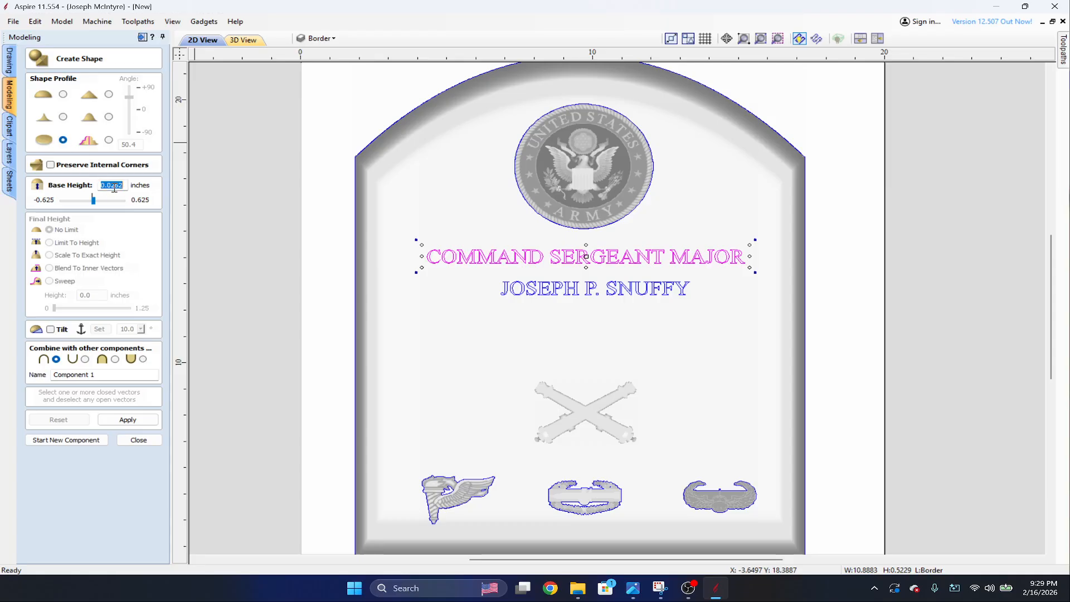
pyautogui.write('.125')
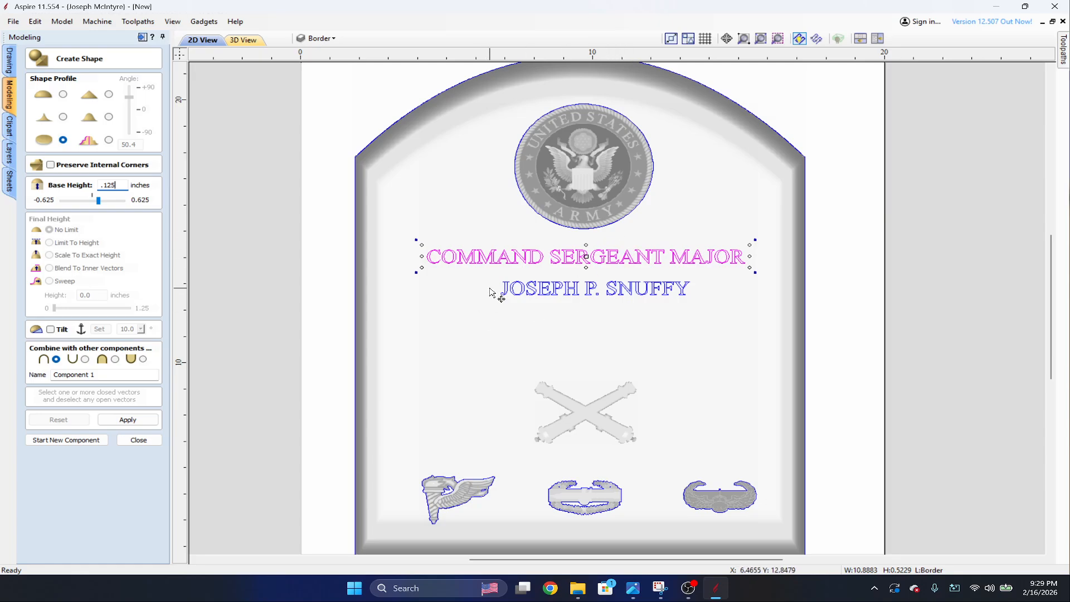
# Name the new rank text component CSM and apply the shape.
pyautogui.doubleClick(105, 375)
pyautogui.moveTo(105, 374); pyautogui.dragTo(8, 367)
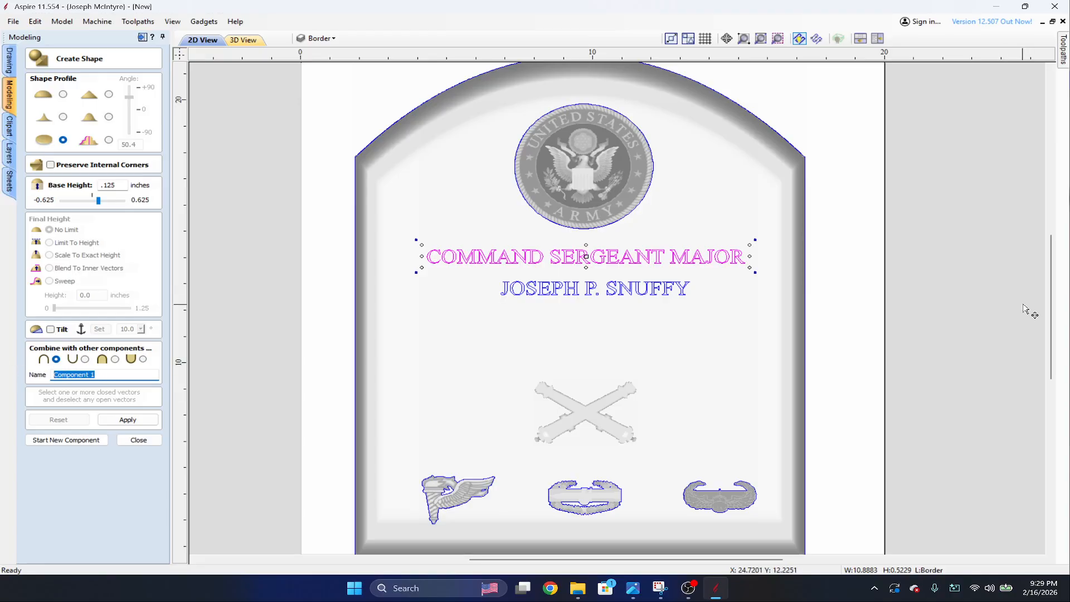
pyautogui.write('CSM')
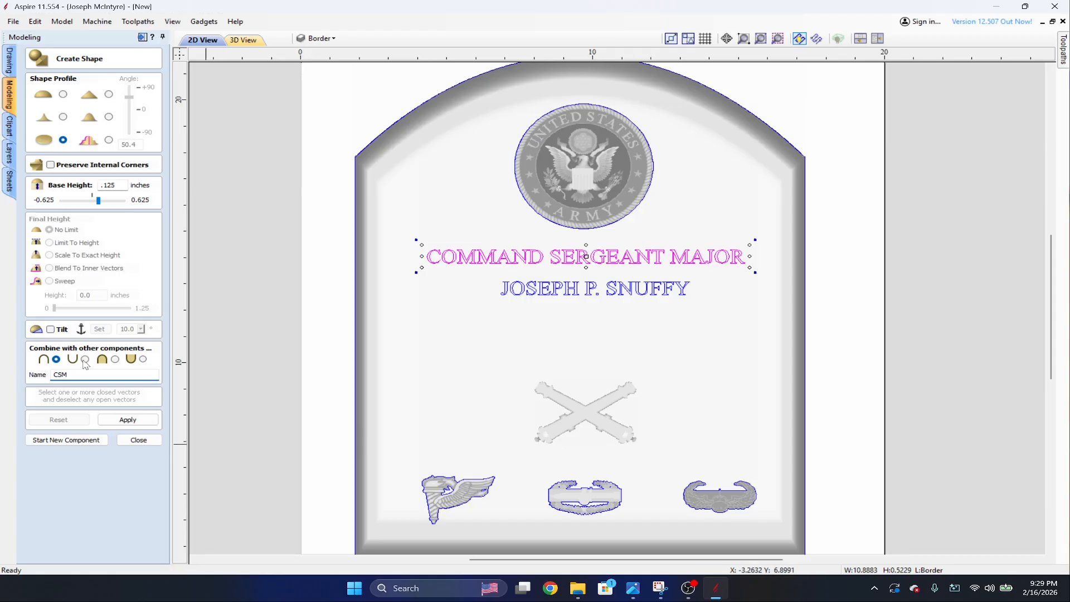
pyautogui.click(133, 425)
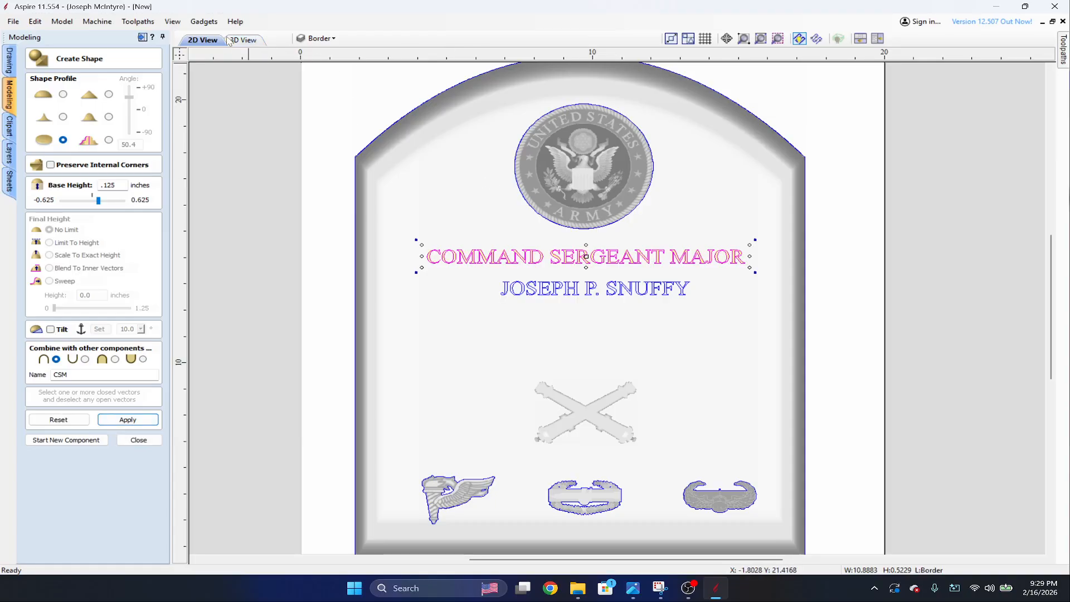
# Inspect the raised COMMAND SERGEANT MAJOR lettering in the 3D view from several angles and distances.
pyautogui.click(245, 40)
pyautogui.scroll(5, 669, 287)
pyautogui.scroll(5, 665, 280)
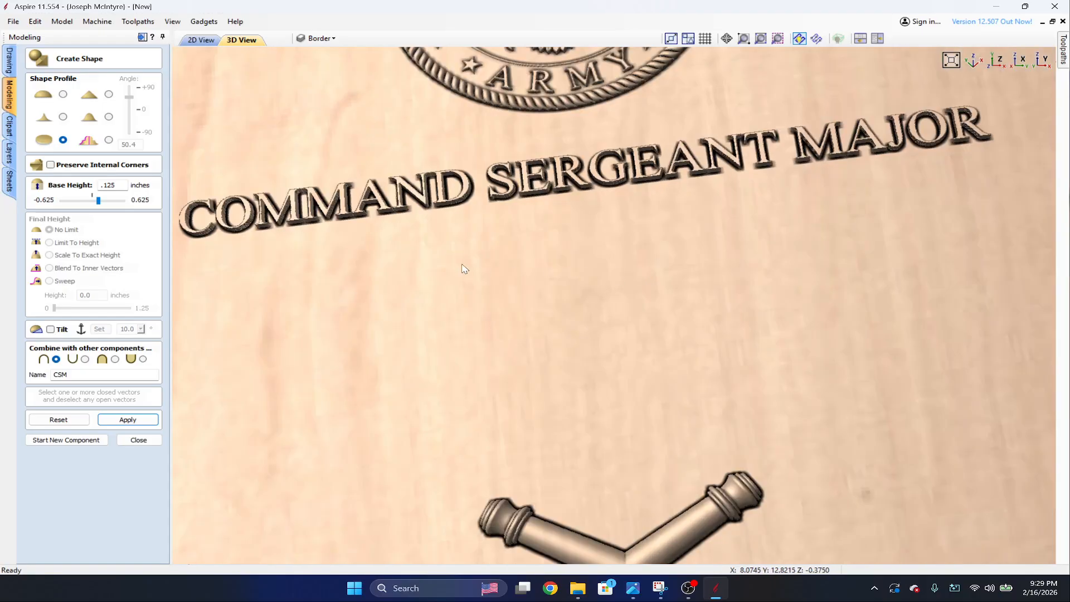
pyautogui.moveTo(456, 246); pyautogui.dragTo(679, 257)
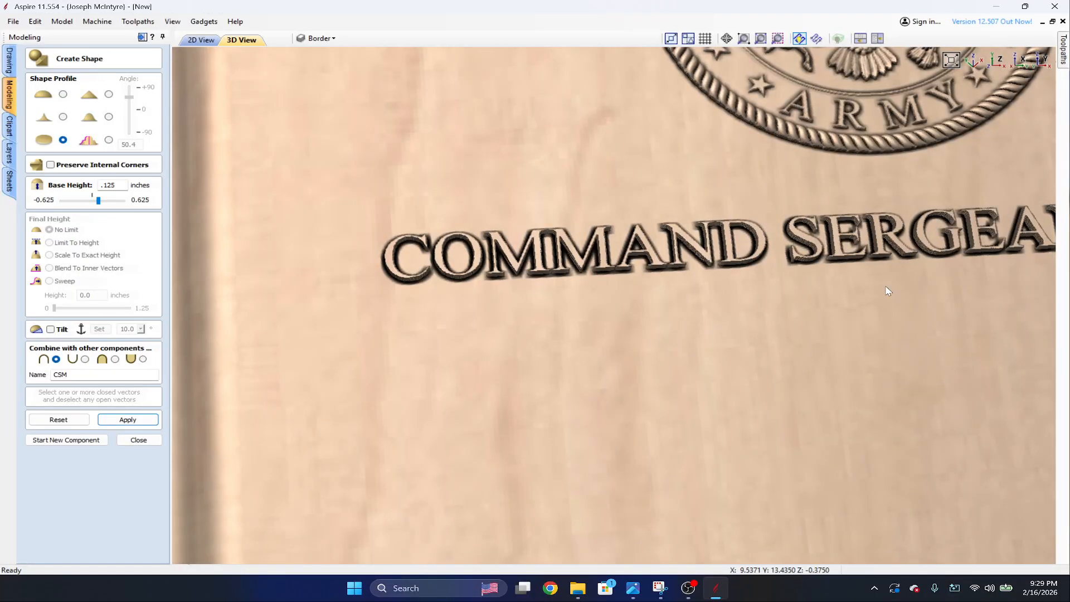
pyautogui.moveTo(885, 286); pyautogui.dragTo(927, 303)
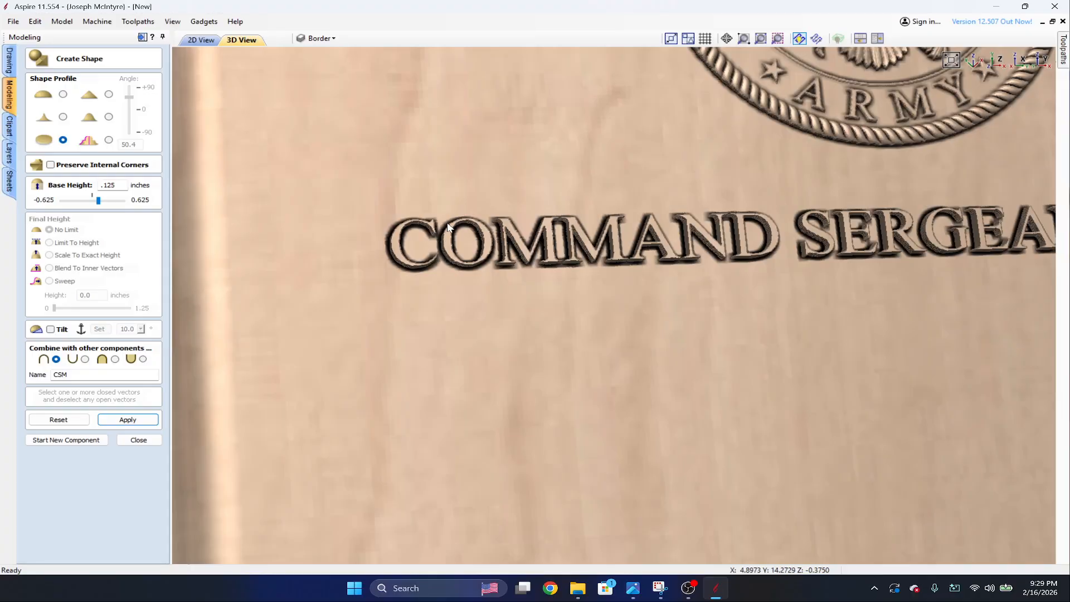
pyautogui.moveTo(462, 268); pyautogui.dragTo(637, 327)
pyautogui.moveTo(801, 298); pyautogui.dragTo(660, 300)
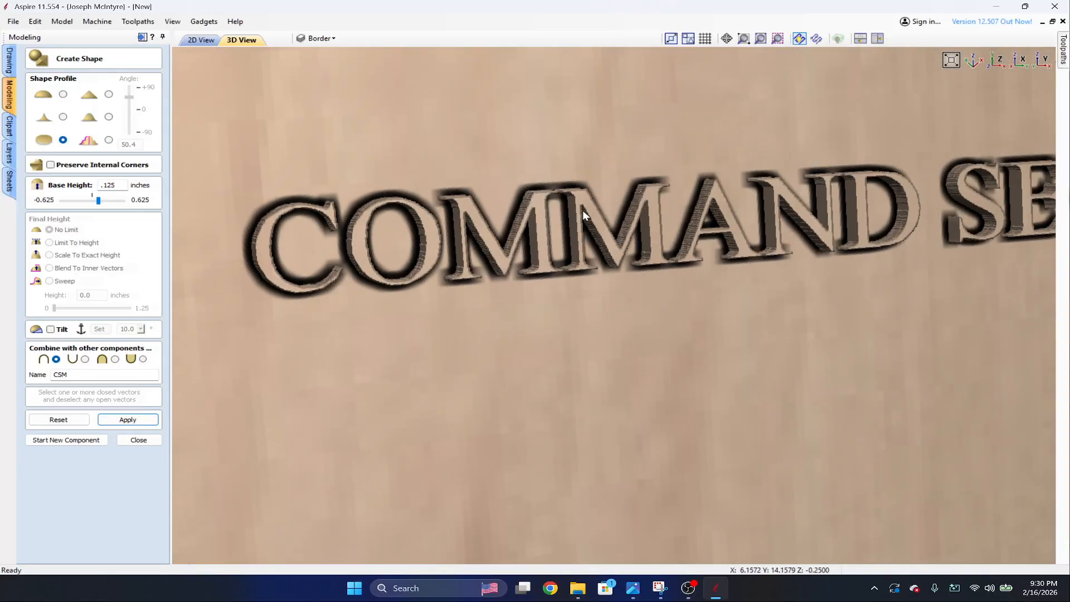
pyautogui.moveTo(727, 301); pyautogui.dragTo(560, 302)
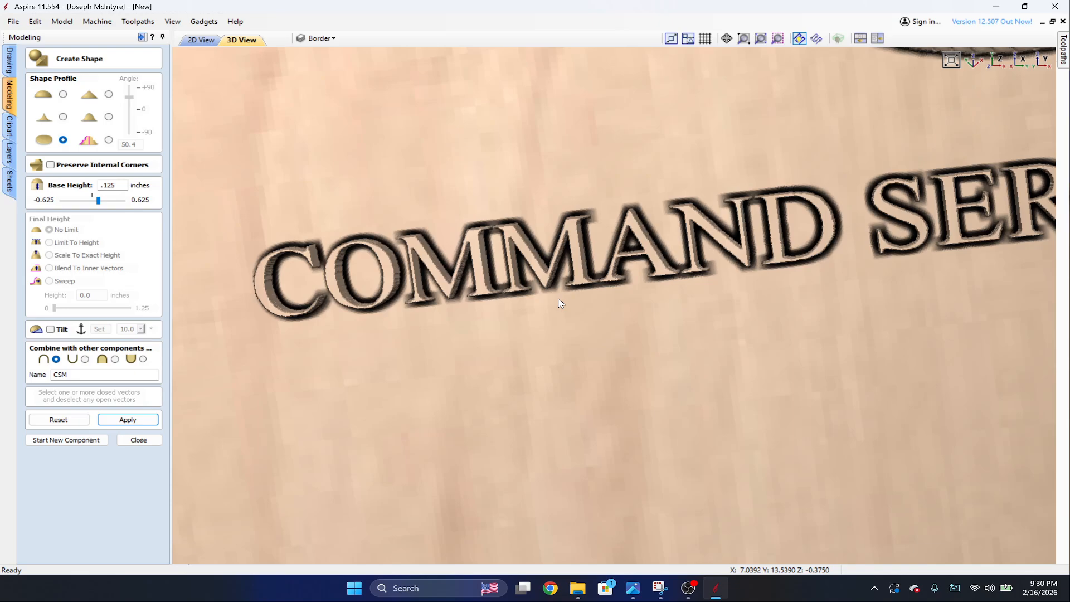
pyautogui.scroll(-5, 560, 303)
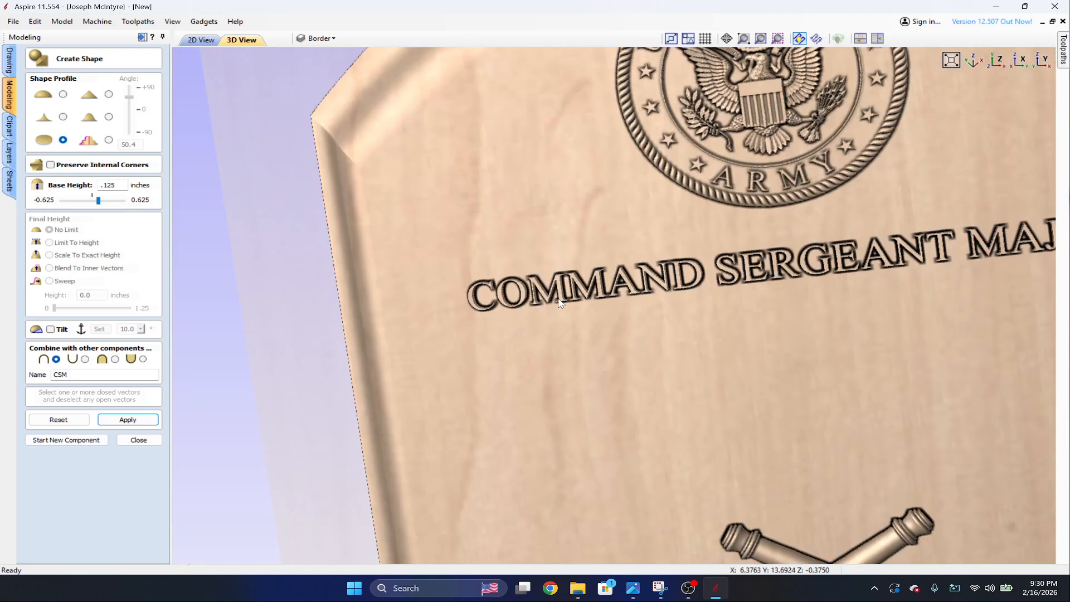
# Try a base height of 0.08 inches on the COMMAND SERGEANT MAJOR shape and check the lettering up close.
pyautogui.doubleClick(116, 184)
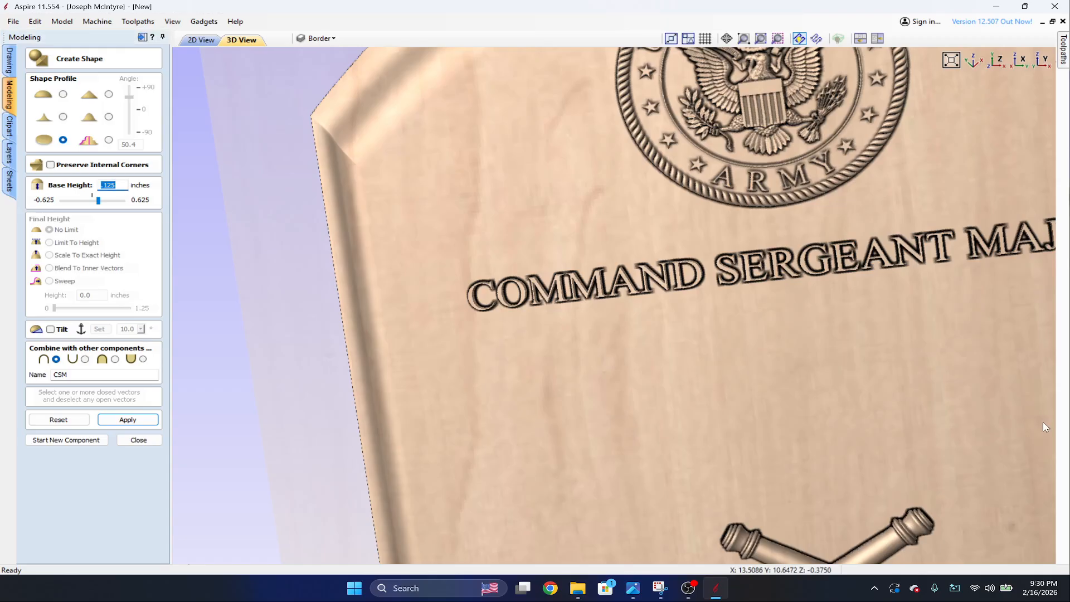
pyautogui.write('.08')
pyautogui.click(131, 421)
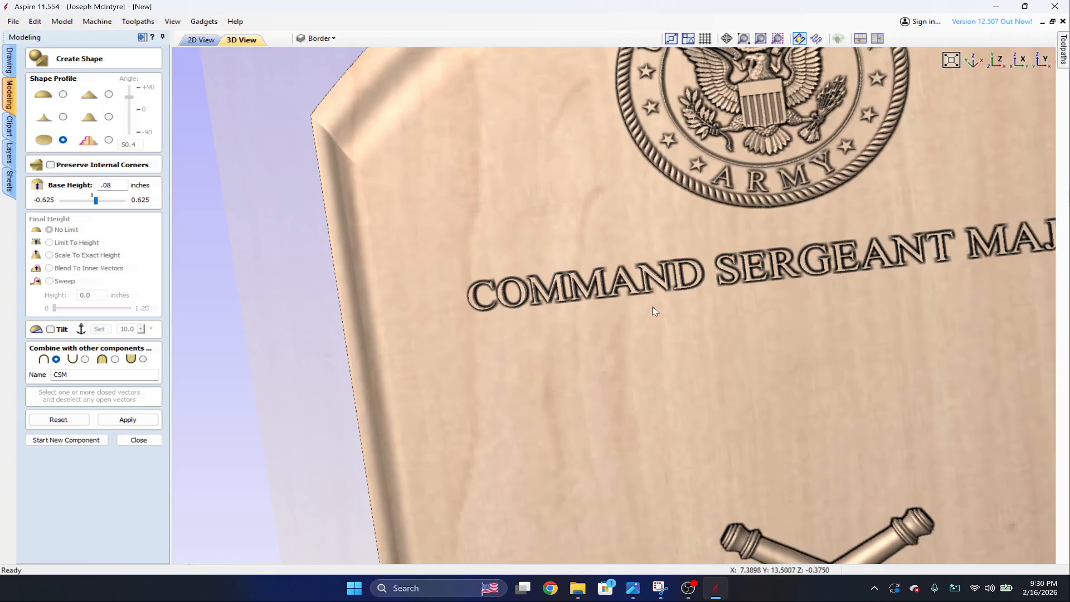
pyautogui.scroll(5, 654, 310)
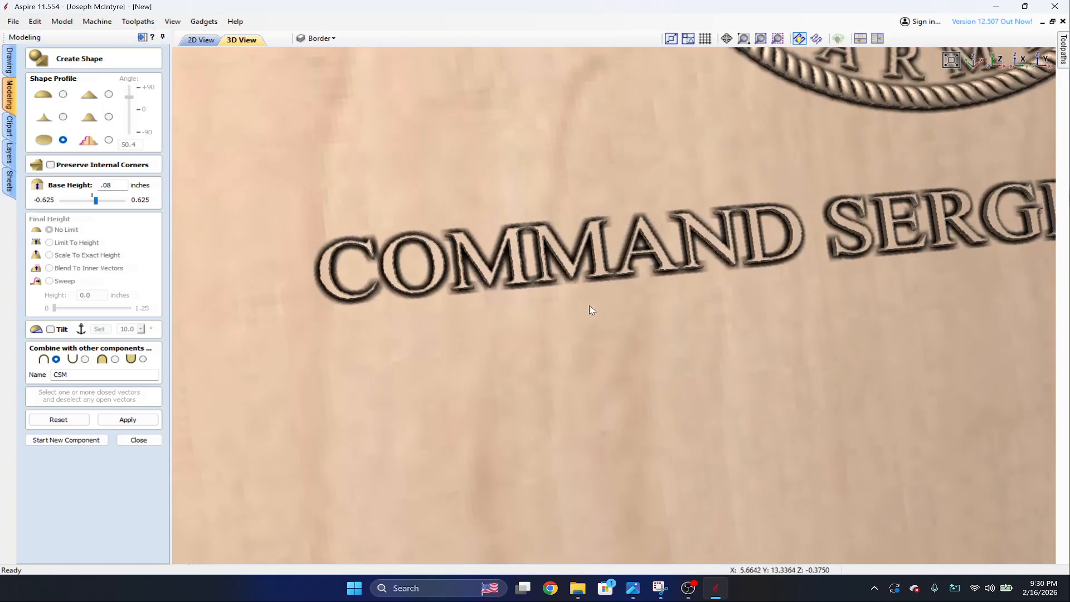
pyautogui.moveTo(592, 310); pyautogui.dragTo(760, 207)
# Set the COMMAND SERGEANT MAJOR shape's base height to 0.05 inches, apply it and finish the shape.
pyautogui.doubleClick(117, 183)
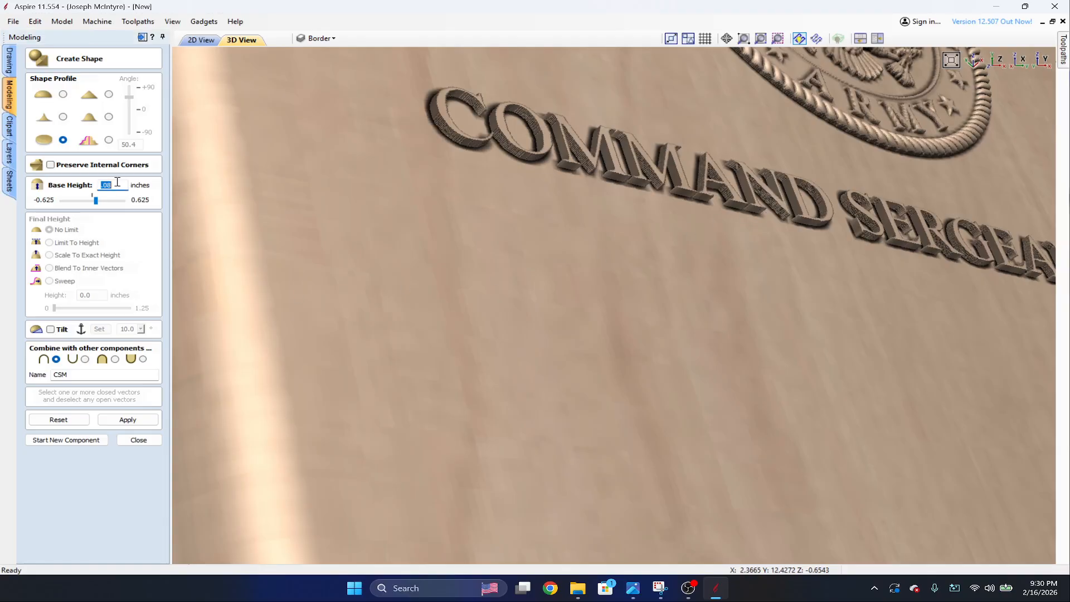
pyautogui.write('.0')
pyautogui.click(128, 419)
pyautogui.moveTo(871, 216); pyautogui.dragTo(814, 219)
pyautogui.scroll(2, 813, 220)
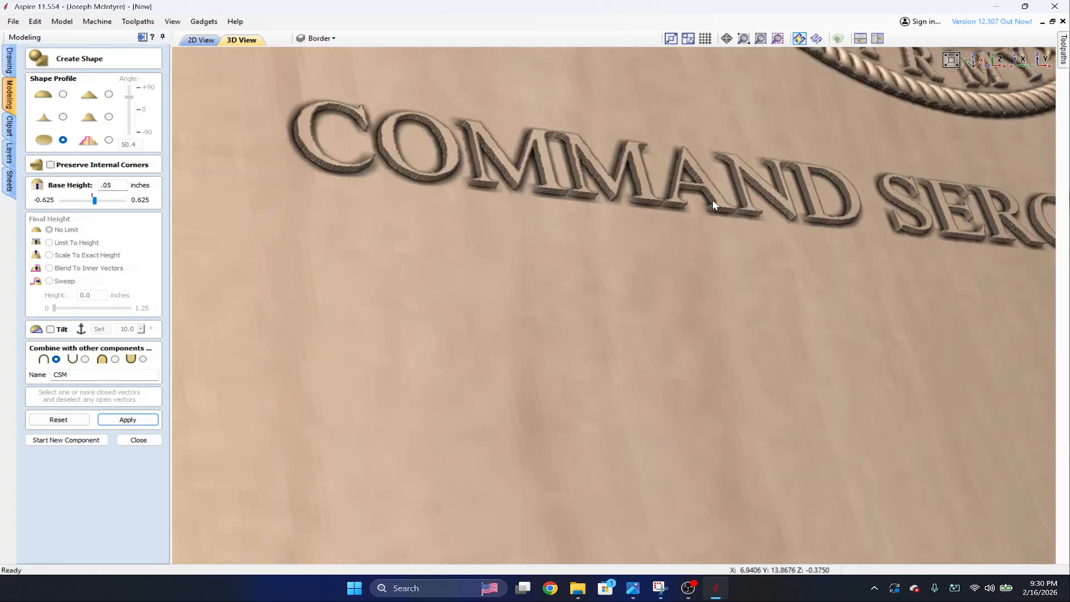
pyautogui.scroll(-5, 917, 204)
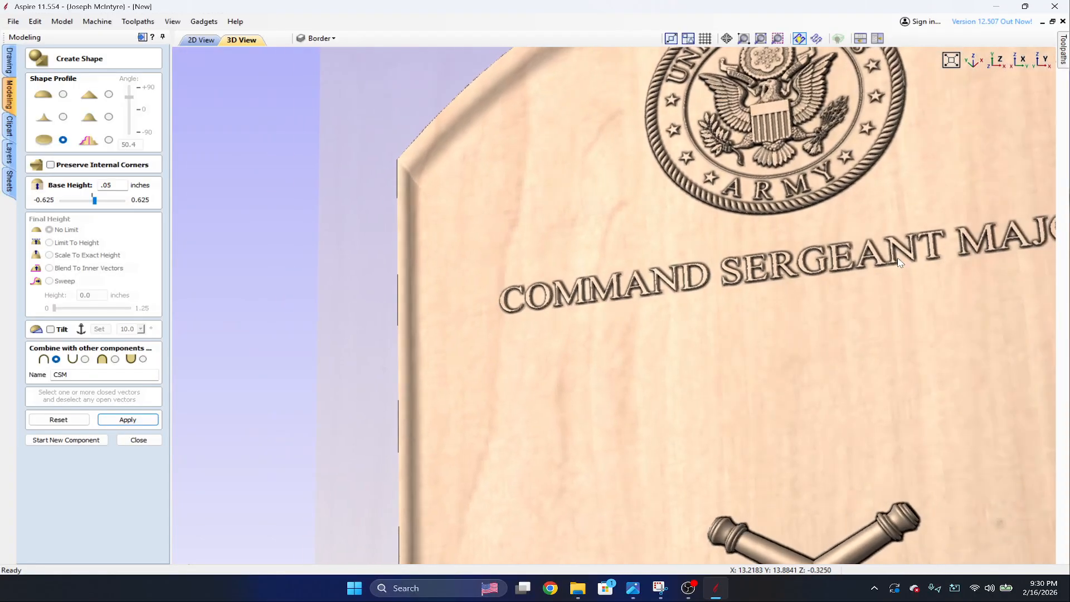
pyautogui.moveTo(900, 262); pyautogui.dragTo(734, 288)
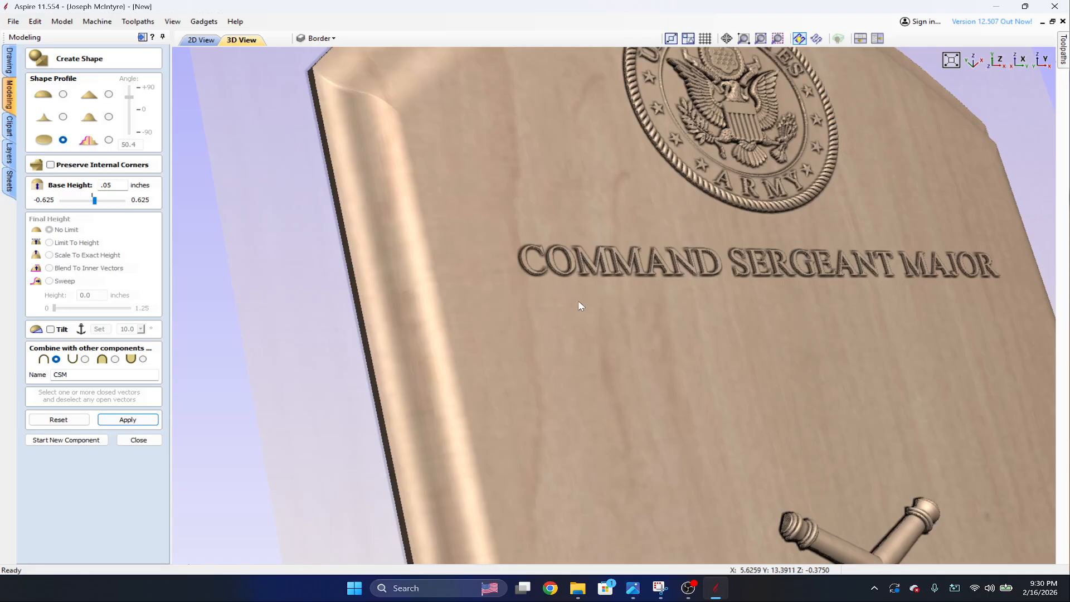
pyautogui.click(149, 421)
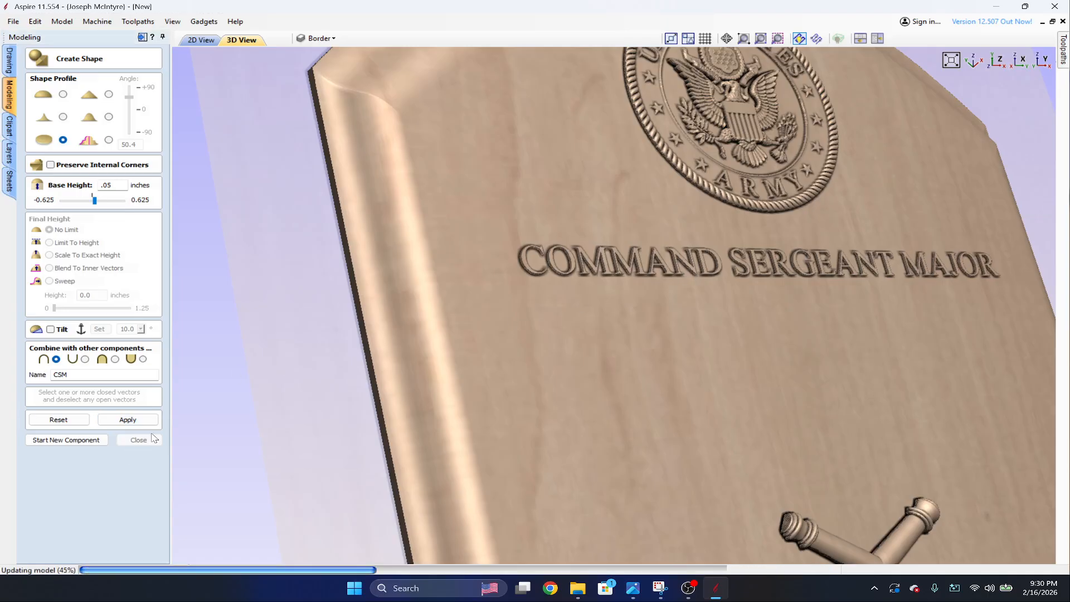
pyautogui.click(150, 440)
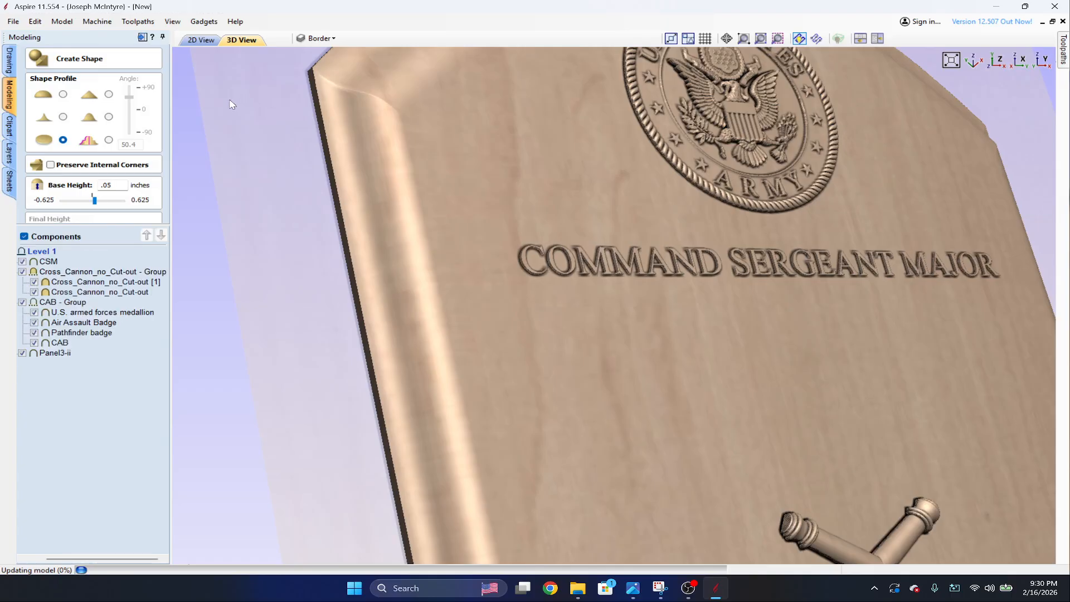
# Set up a new shape with a rounded dome profile from the name text below the rank line.
pyautogui.click(212, 44)
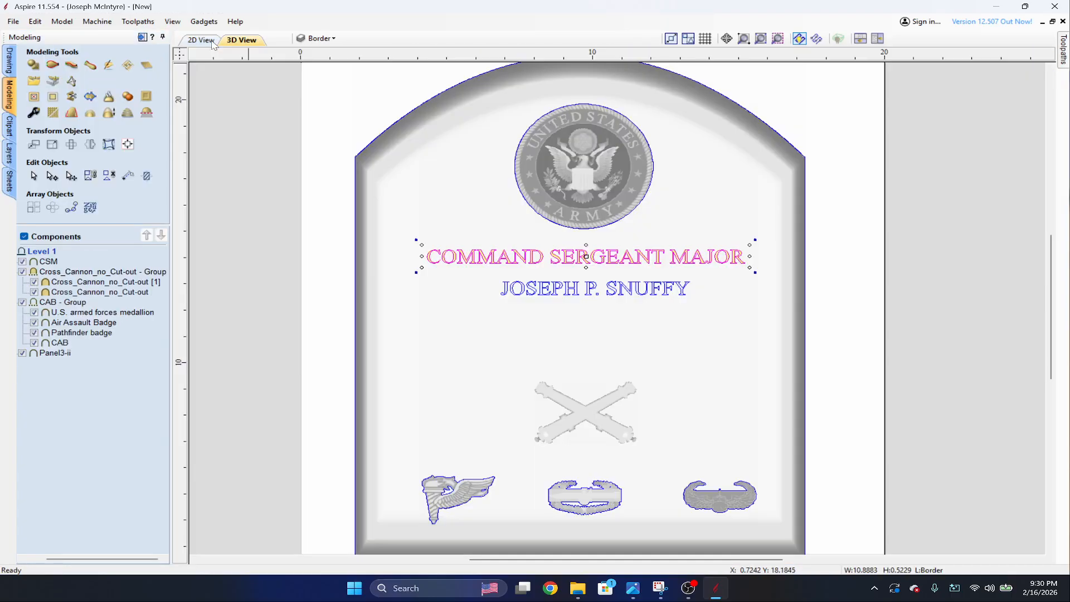
pyautogui.scroll(2, 627, 282)
pyautogui.click(545, 296)
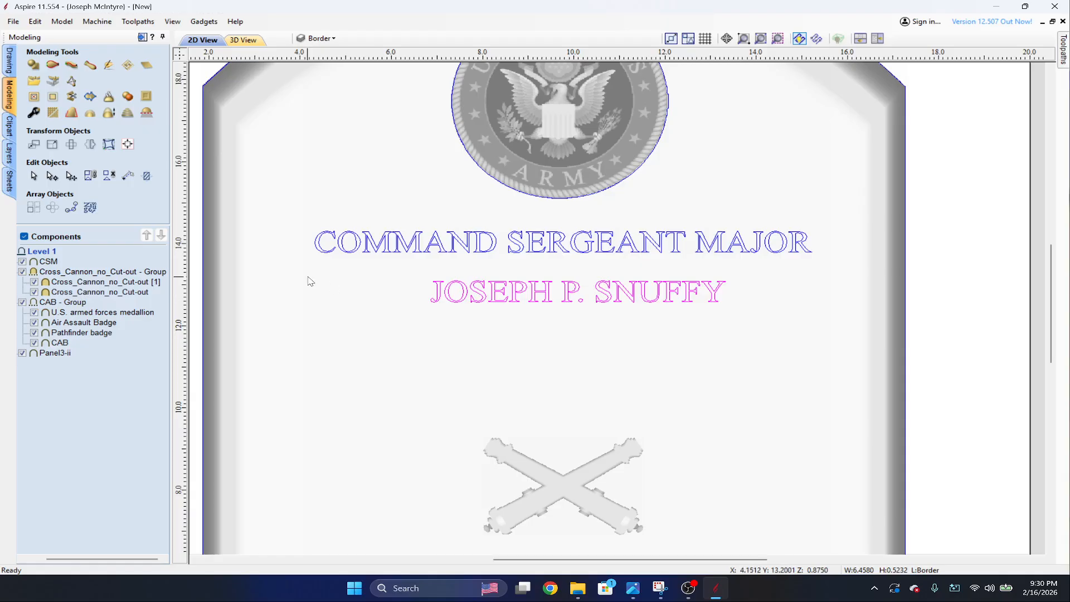
pyautogui.scroll(2, 428, 223)
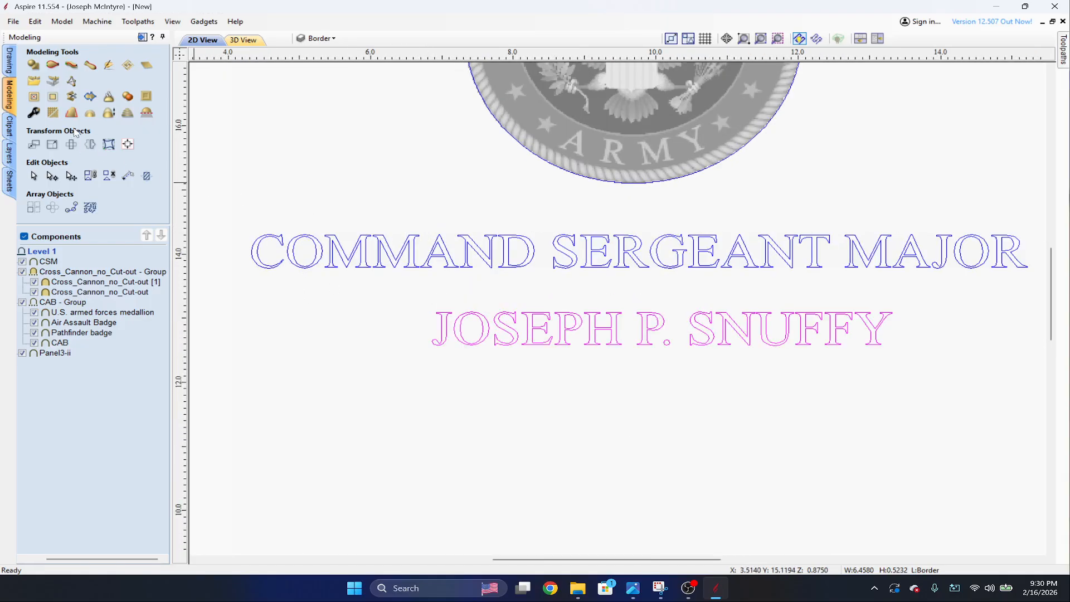
pyautogui.click(33, 65)
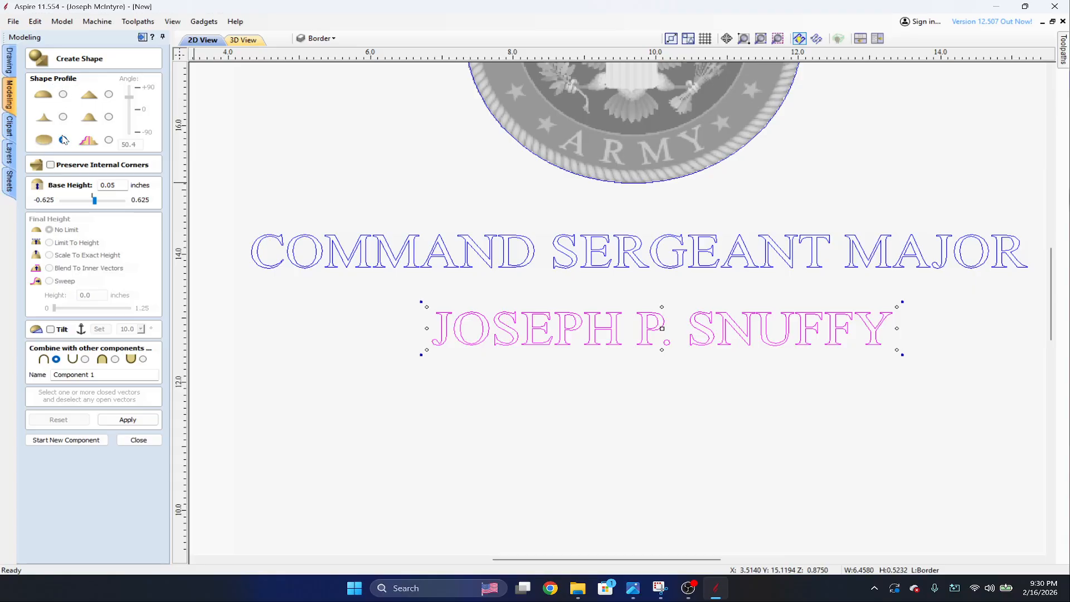
pyautogui.click(64, 94)
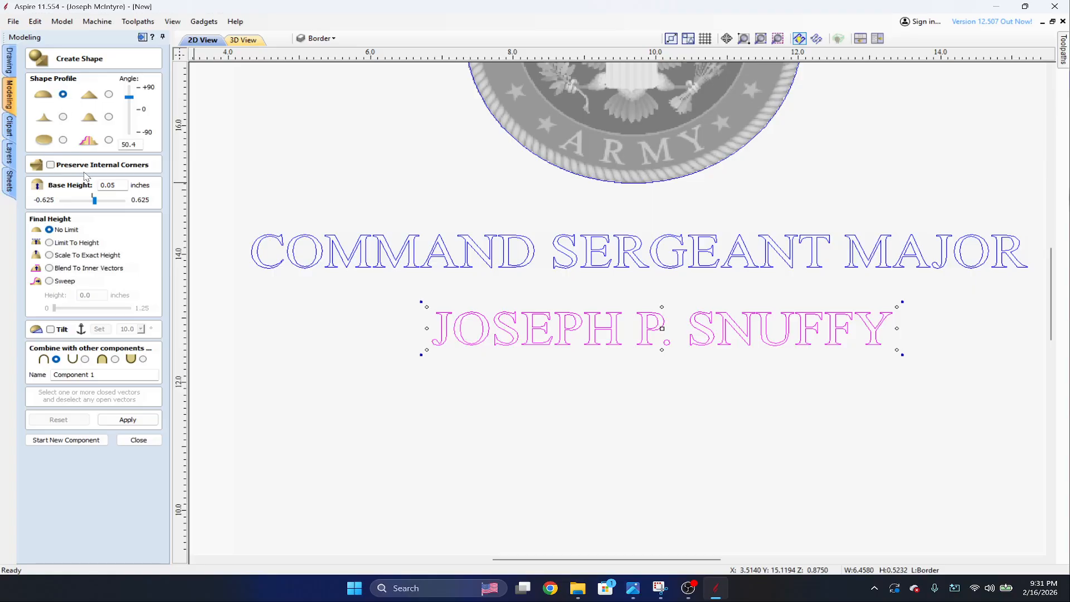
# Name the new component NAME, apply the shape and close the shape settings.
pyautogui.moveTo(104, 373); pyautogui.dragTo(53, 374)
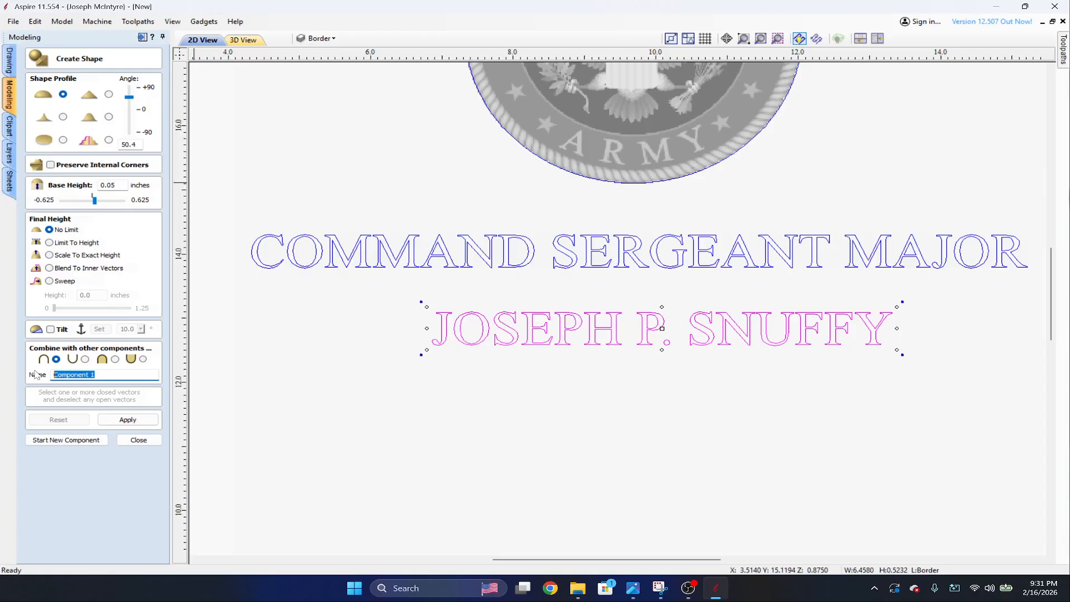
pyautogui.write('NAME')
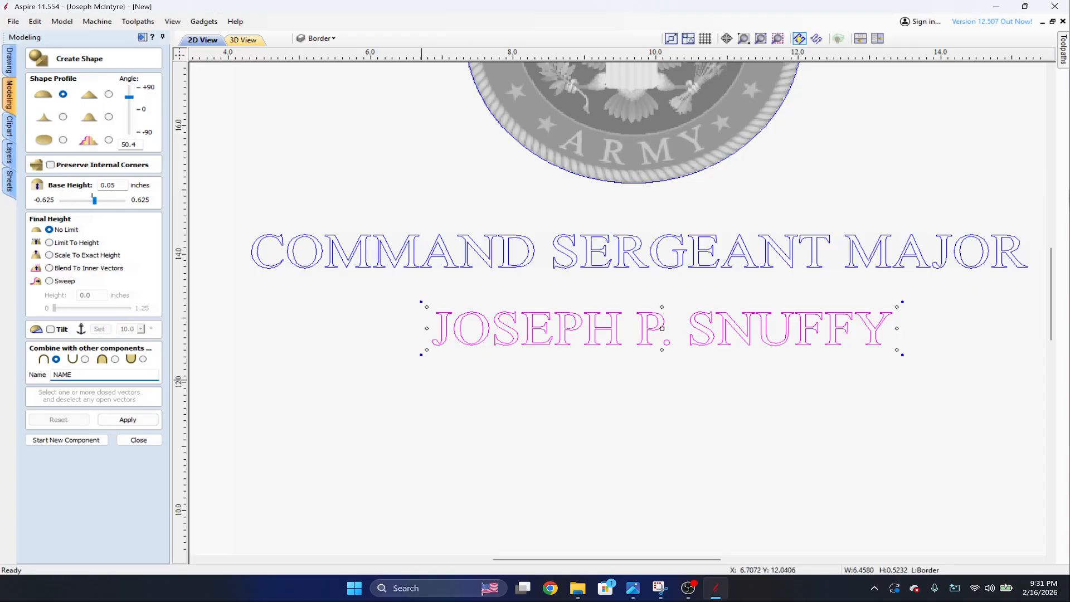
pyautogui.click(128, 419)
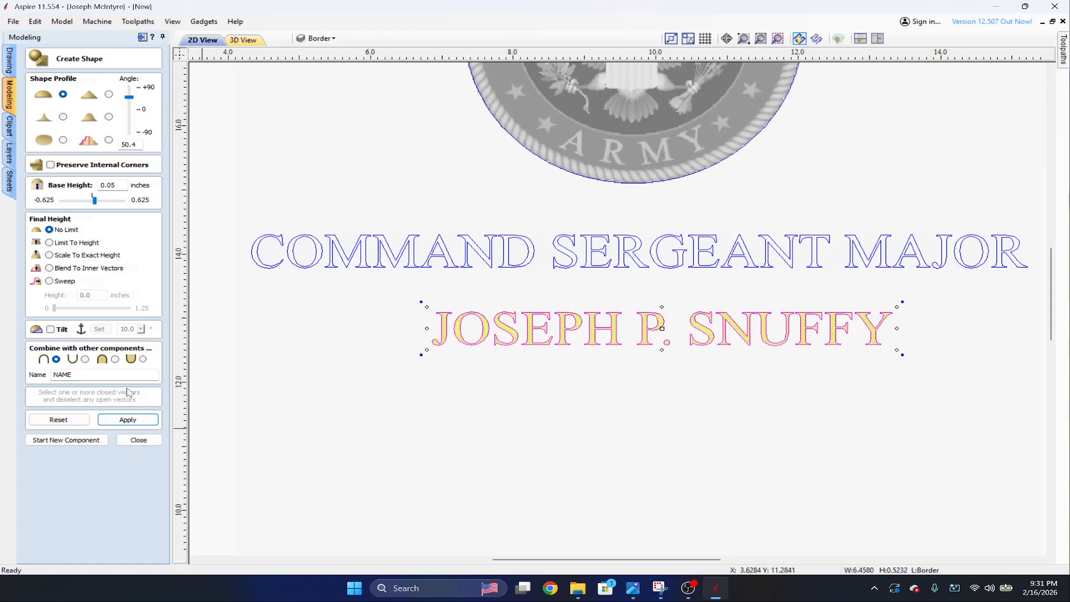
pyautogui.click(138, 440)
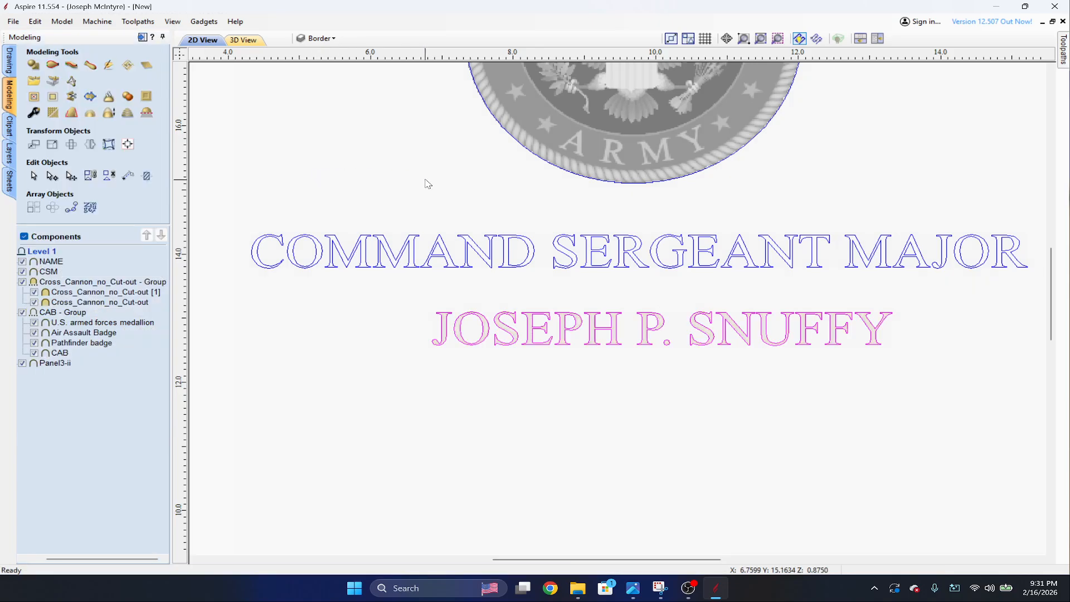
# Compare the raised name lettering with the rank lettering in the 3D view from several angles and distances.
pyautogui.scroll(-1, 384, 183)
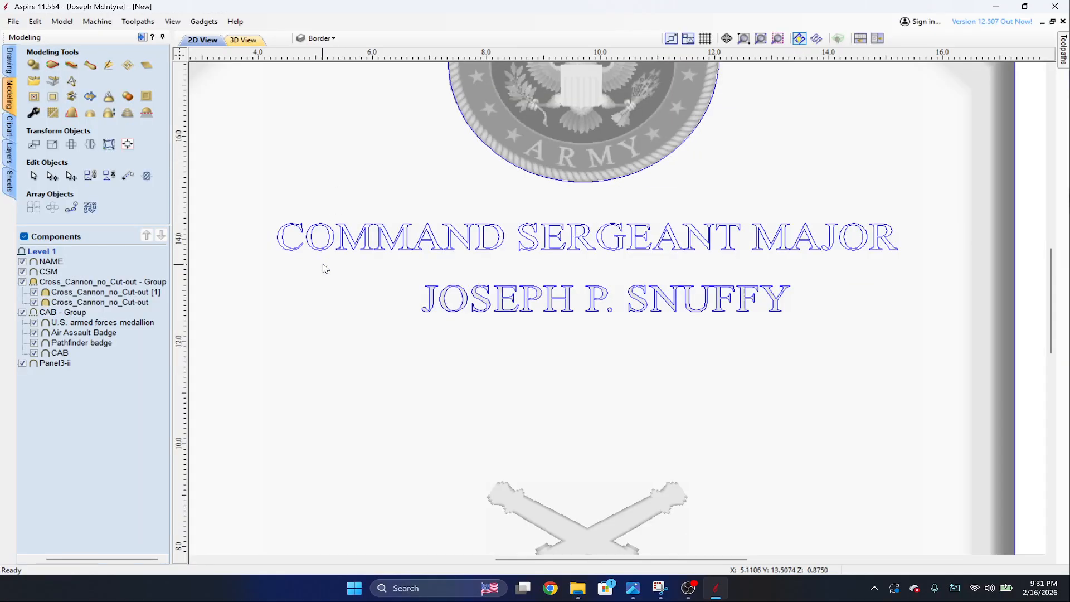
pyautogui.click(312, 226)
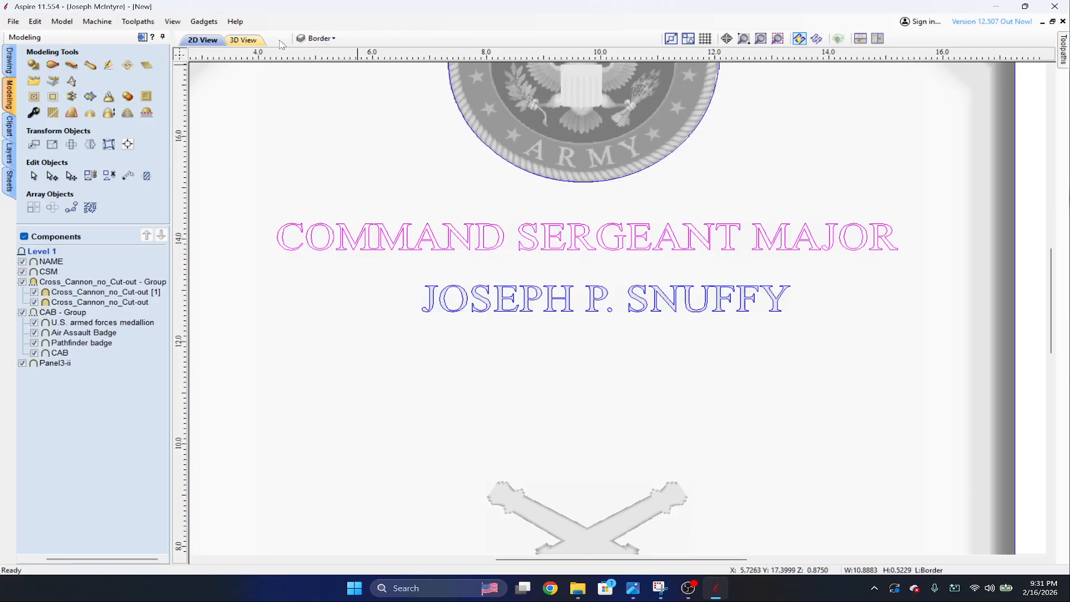
pyautogui.click(243, 40)
pyautogui.scroll(8, 663, 270)
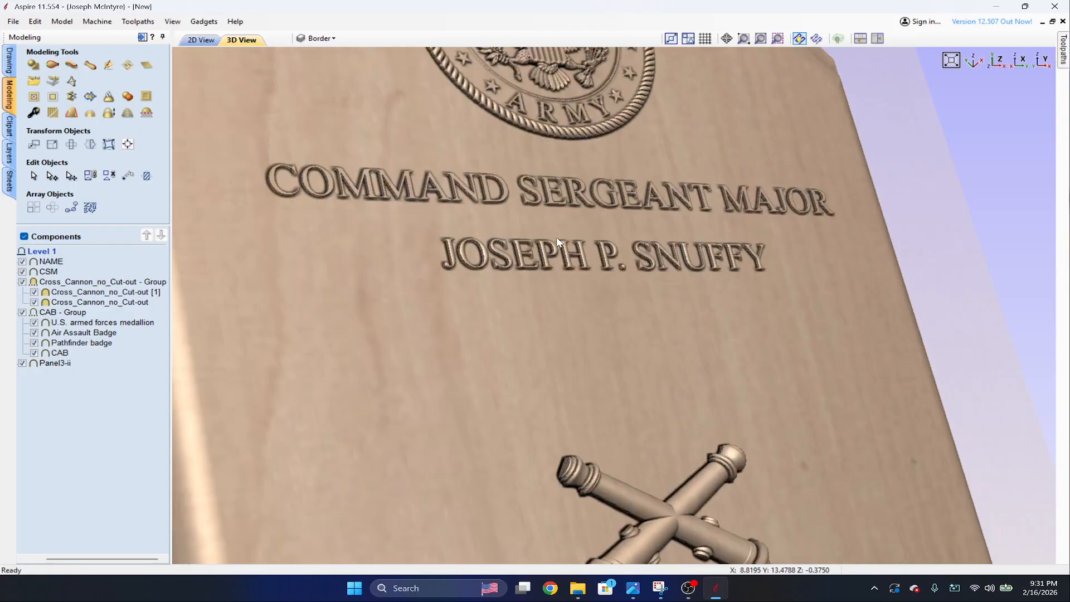
pyautogui.scroll(4, 467, 226)
pyautogui.moveTo(383, 269); pyautogui.dragTo(203, 259)
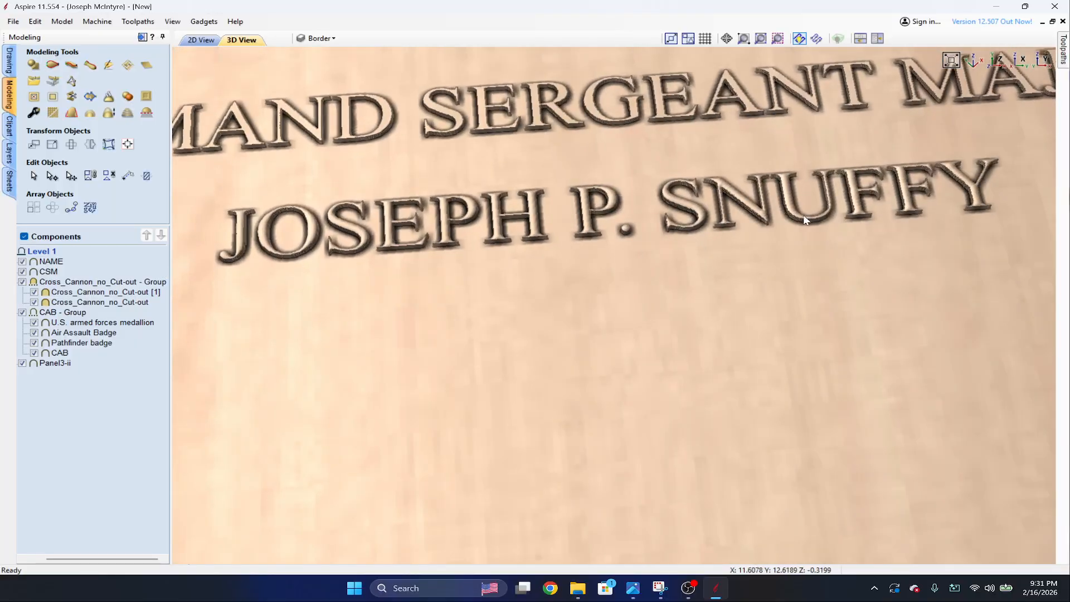
pyautogui.moveTo(730, 222); pyautogui.dragTo(785, 192)
pyautogui.scroll(3, 832, 172)
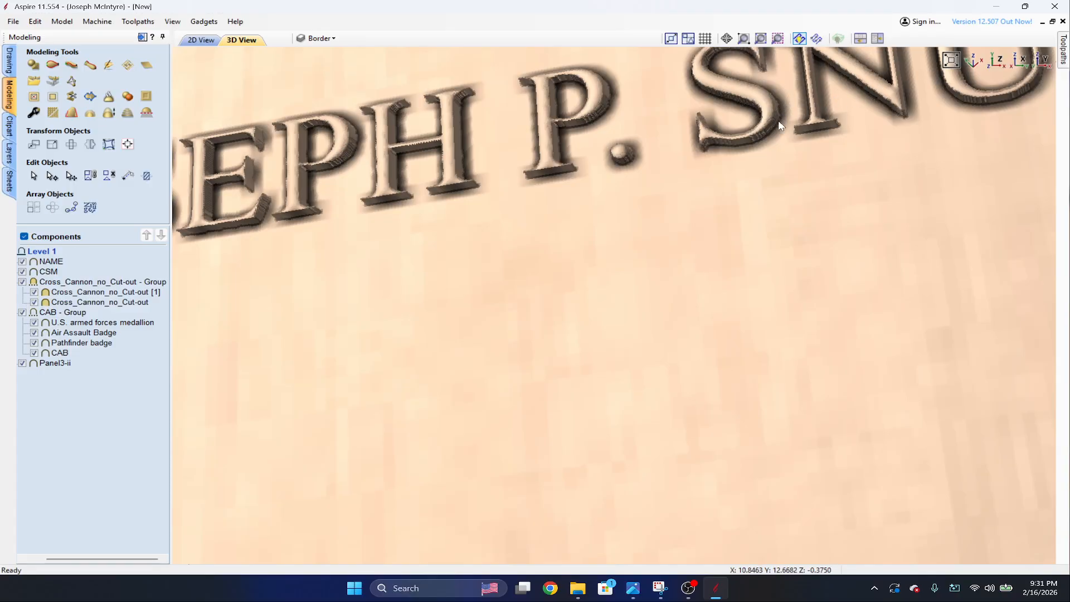
pyautogui.scroll(-5, 780, 125)
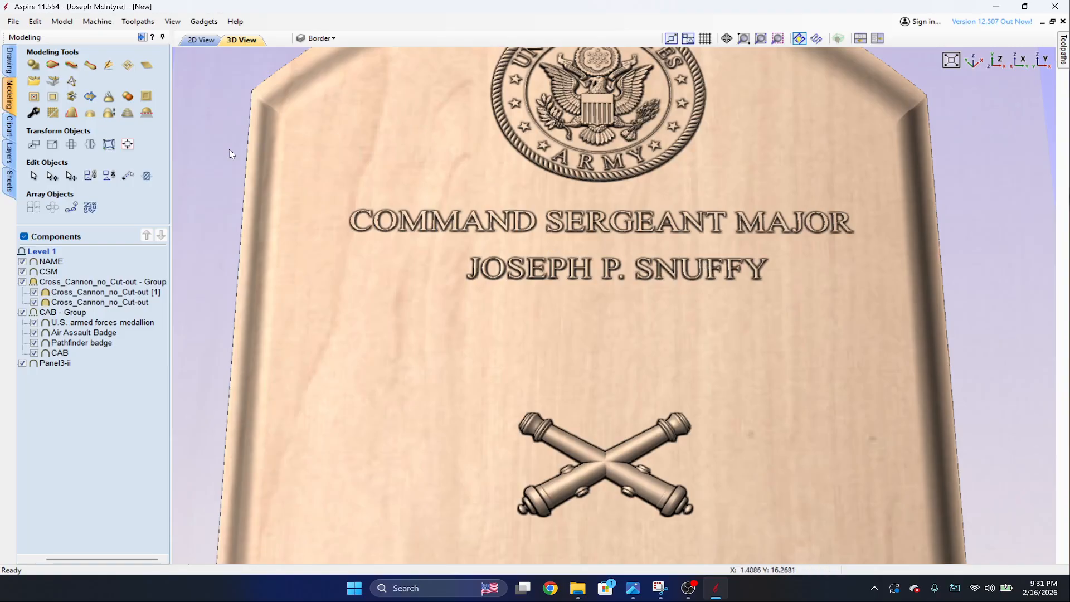
# Set the NAME component's shape height to 0.0425 inches and check its relief against the rank lettering.
pyautogui.doubleClick(55, 262)
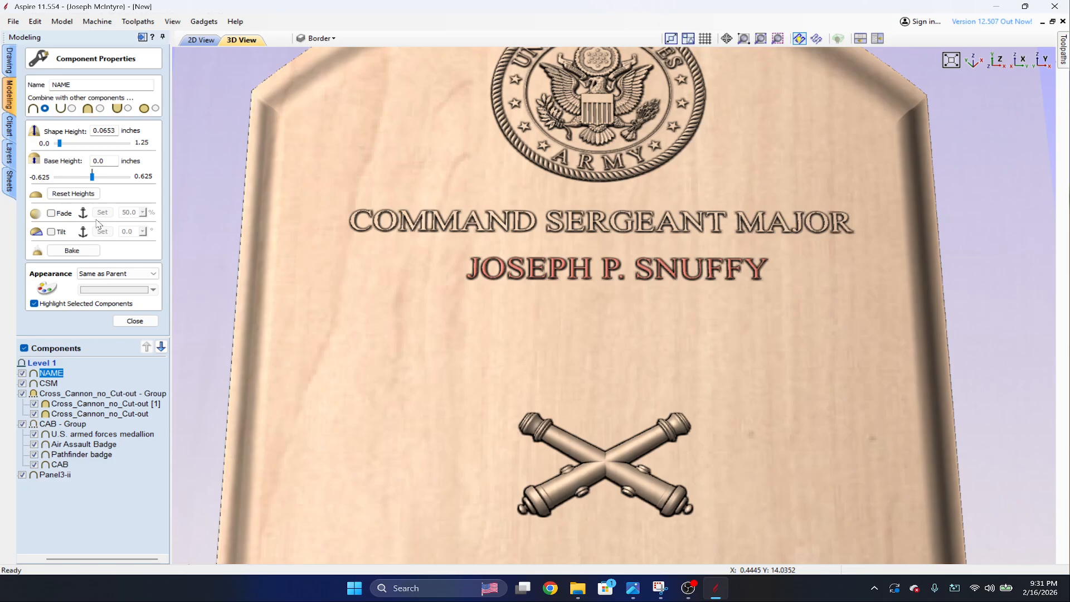
pyautogui.doubleClick(112, 129)
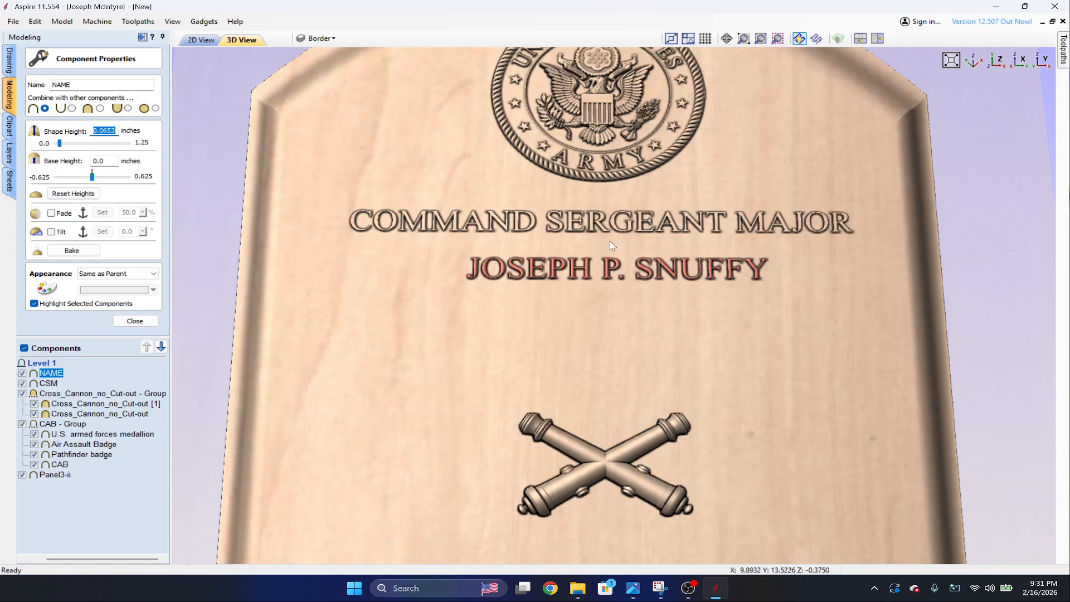
pyautogui.write('.0425')
pyautogui.press('Return')
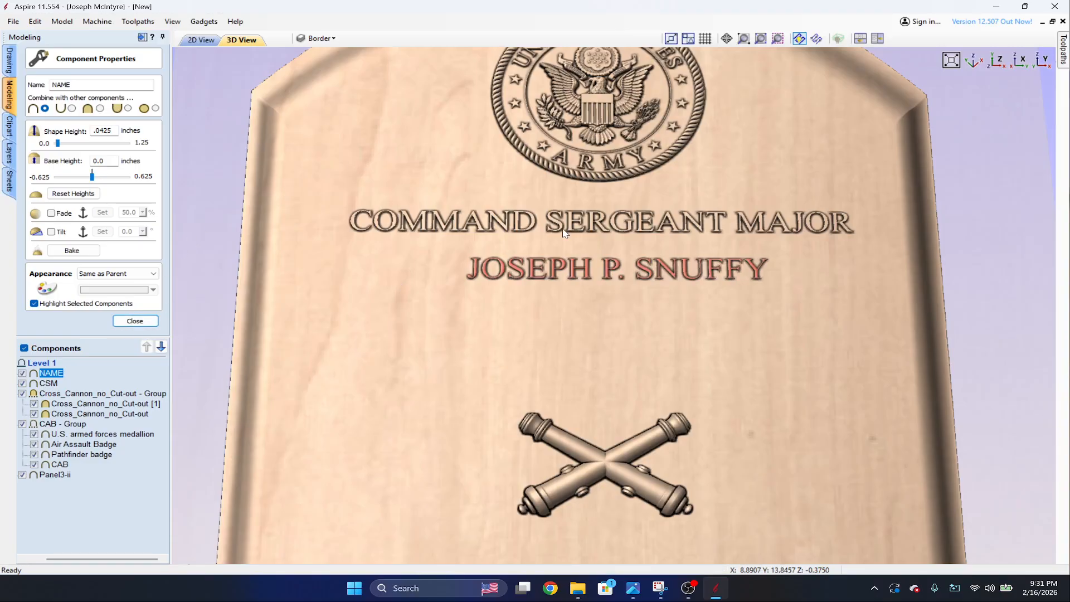
pyautogui.scroll(5, 564, 233)
pyautogui.moveTo(563, 232)
pyautogui.mouseDown()
pyautogui.moveTo(671, 236)
pyautogui.moveTo(599, 155)
pyautogui.moveTo(598, 117)
pyautogui.moveTo(561, 229)
pyautogui.mouseUp()
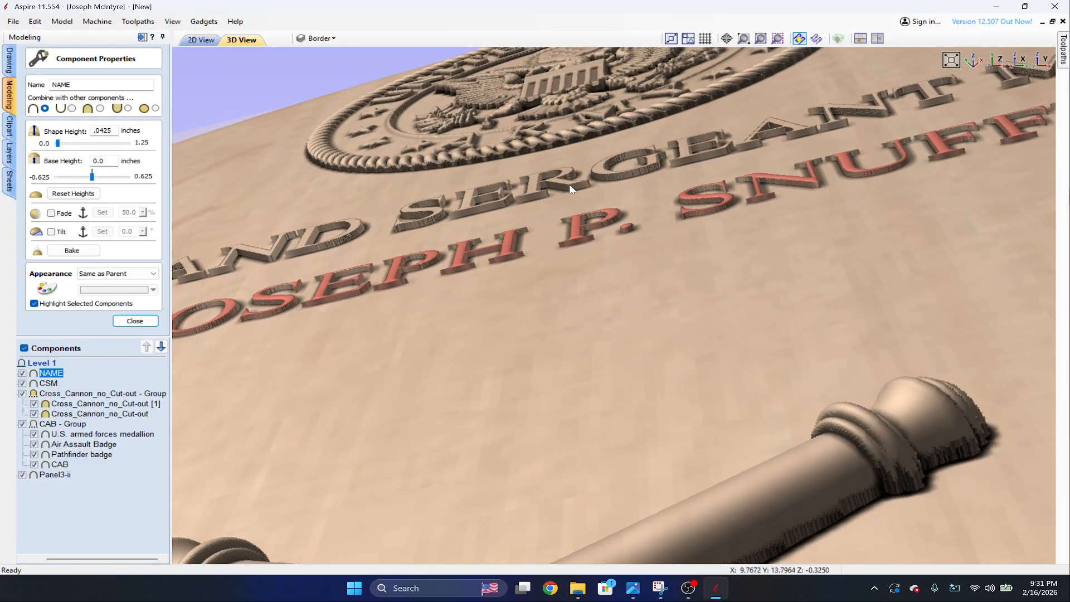
pyautogui.moveTo(585, 240); pyautogui.dragTo(668, 375)
pyautogui.scroll(-5, 662, 296)
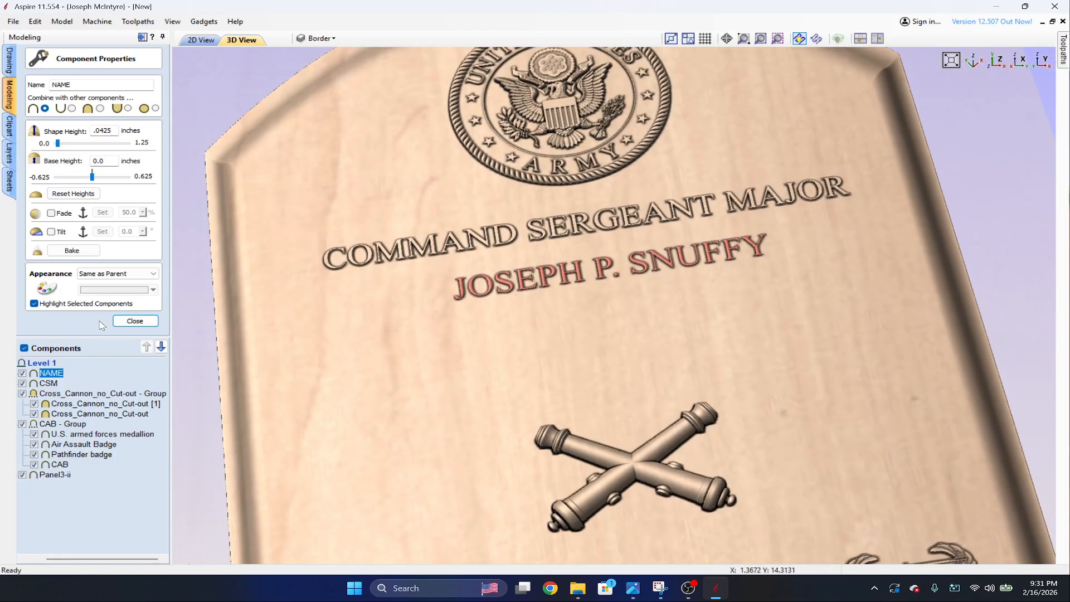
pyautogui.click(135, 321)
# Review the whole plaque in 3D and its 2D layout around the medallion, text lines and lower badges.
pyautogui.scroll(-5, 688, 301)
pyautogui.moveTo(721, 351); pyautogui.dragTo(666, 335)
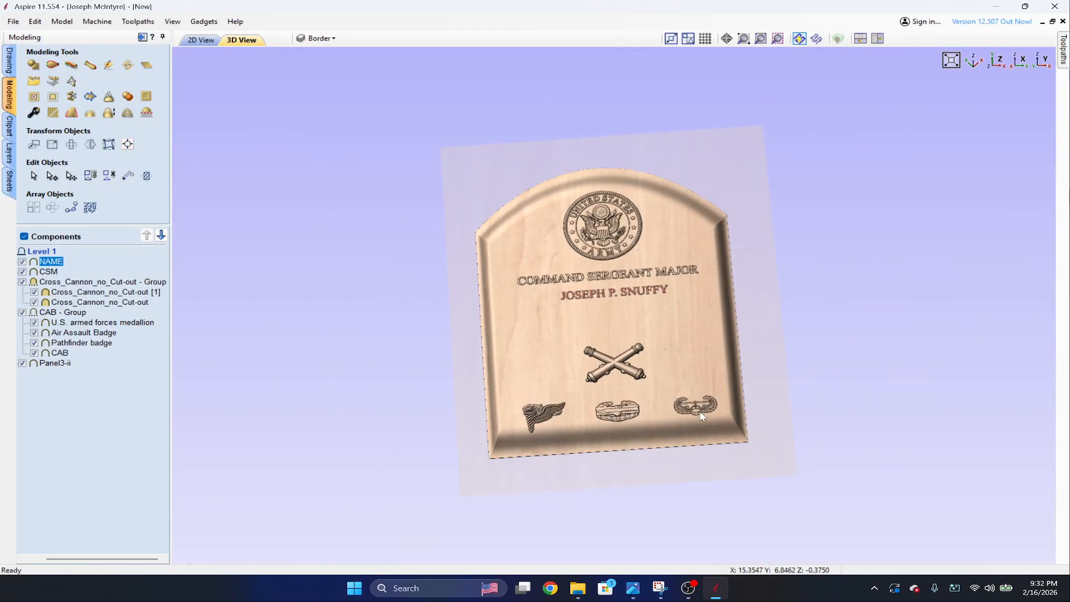
pyautogui.scroll(3, 641, 350)
pyautogui.click(201, 41)
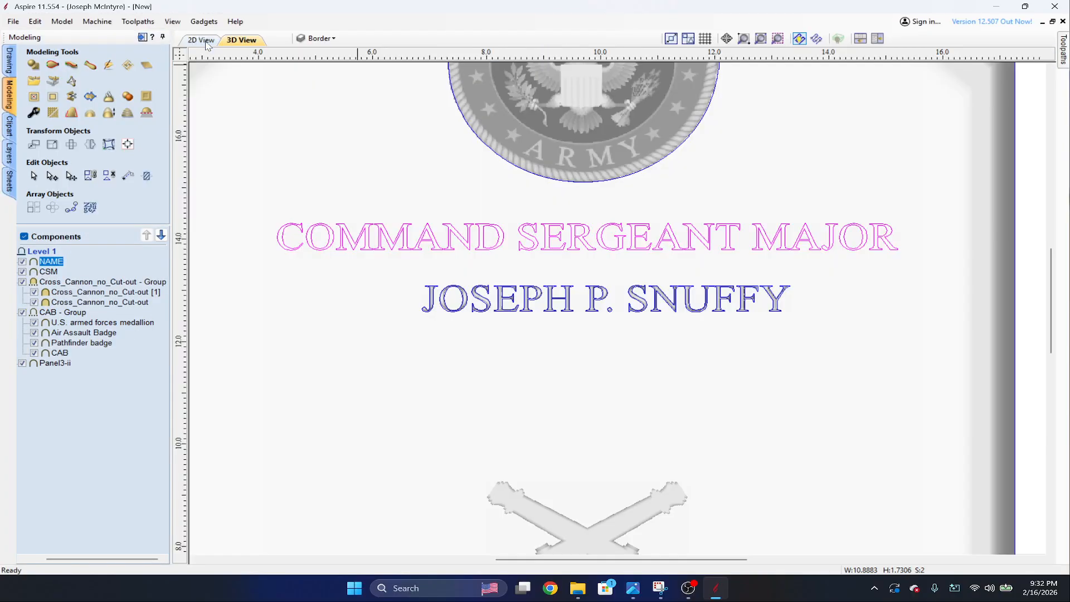
pyautogui.scroll(-3, 434, 201)
pyautogui.scroll(2, 437, 203)
pyautogui.moveTo(437, 203); pyautogui.dragTo(233, 5, button='middle')
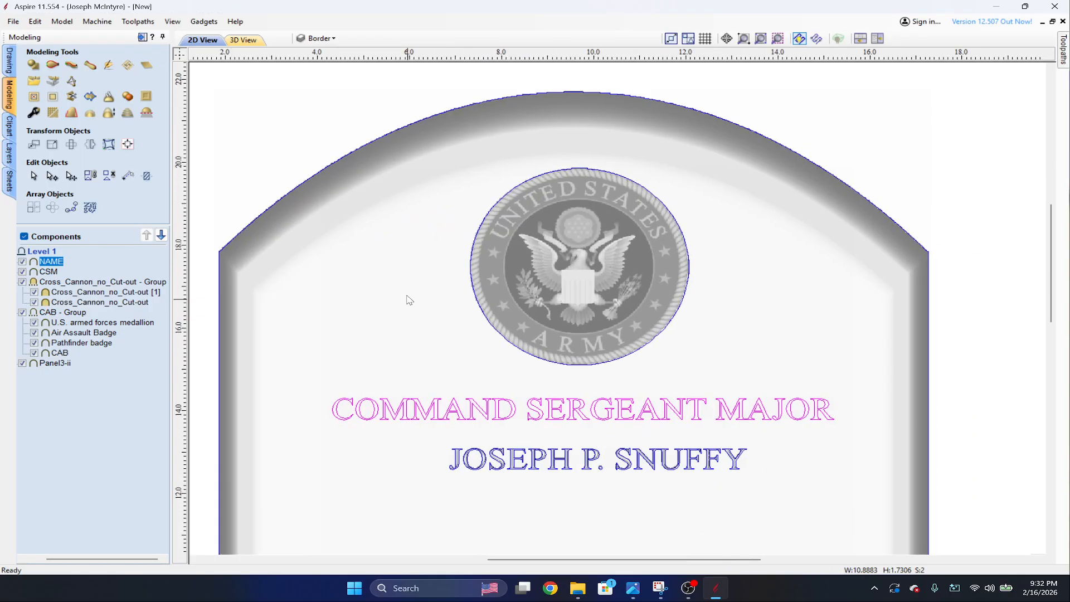
pyautogui.moveTo(487, 486); pyautogui.dragTo(491, 272, button='middle')
pyautogui.scroll(1, 490, 272)
pyautogui.scroll(-3, 495, 288)
pyautogui.scroll(1, 517, 324)
# Start a new text object in the blank area between the name line and the crossed cannons.
pyautogui.click(410, 307)
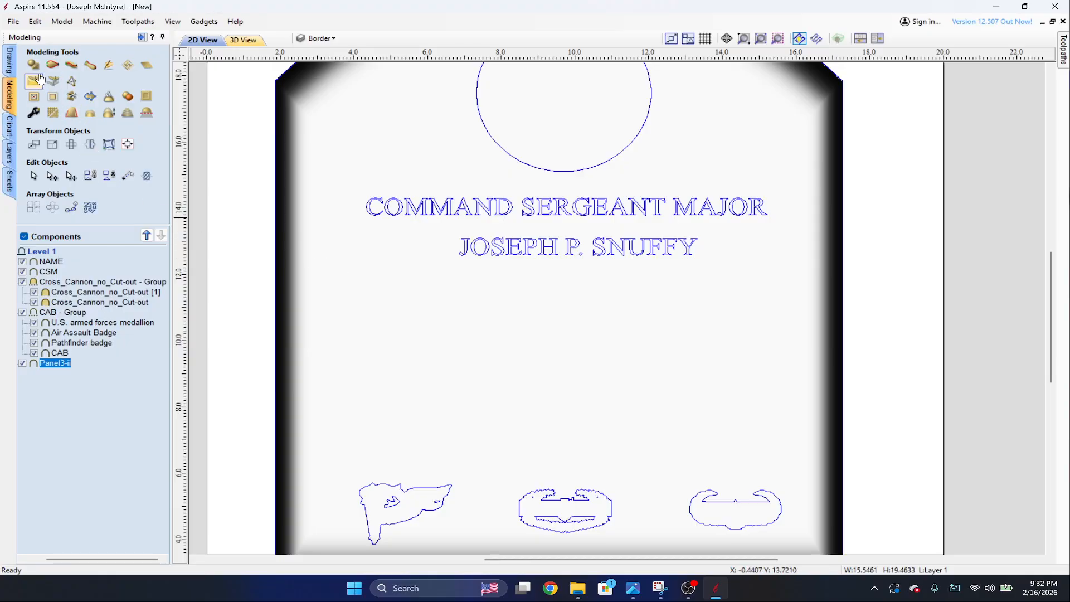
pyautogui.click(10, 61)
pyautogui.click(32, 143)
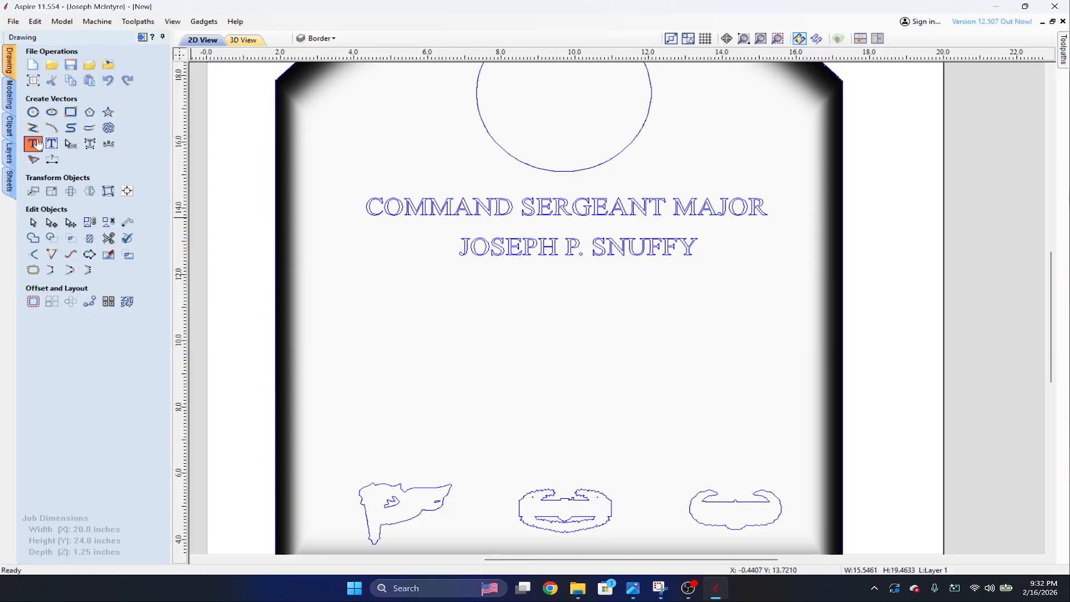
pyautogui.click(529, 327)
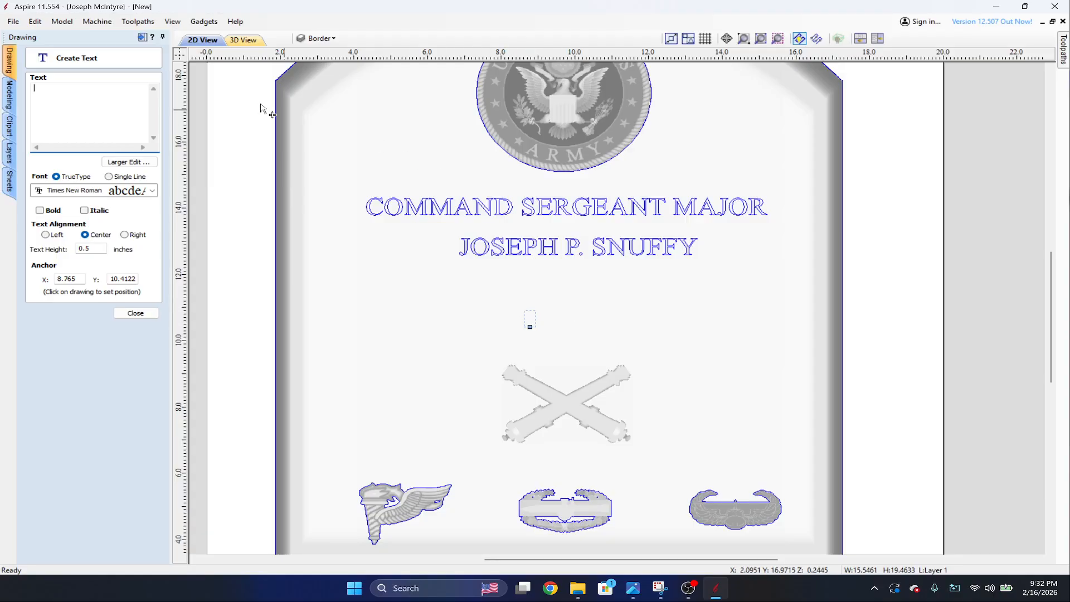
pyautogui.write('jOS')
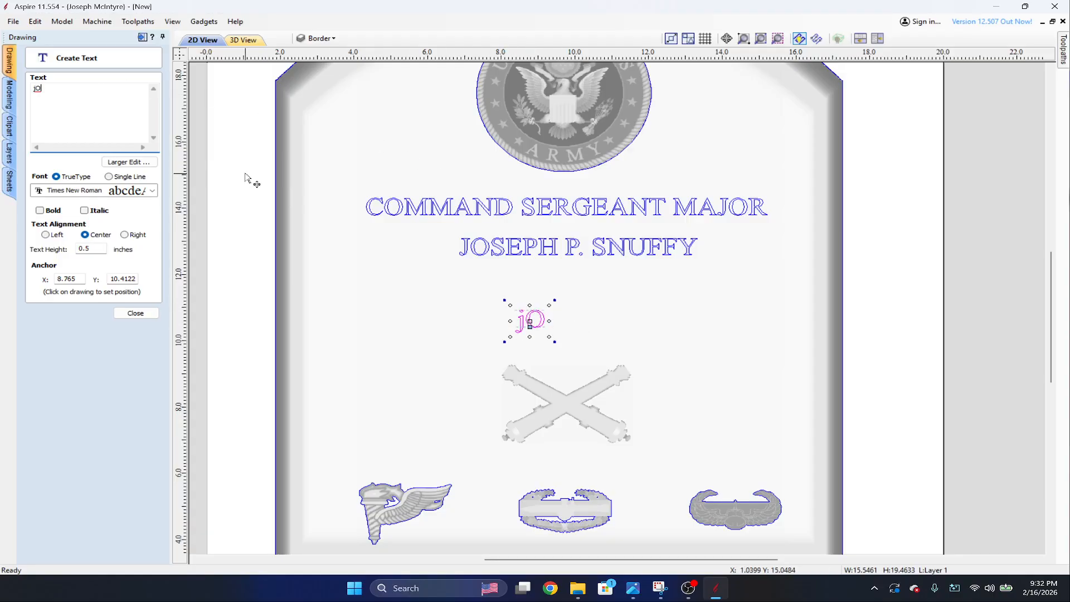
pyautogui.press('BackSpace')
pyautogui.press('BackSpace')
pyautogui.press('BackSpace')
pyautogui.press('capslock')
pyautogui.write('Joe')
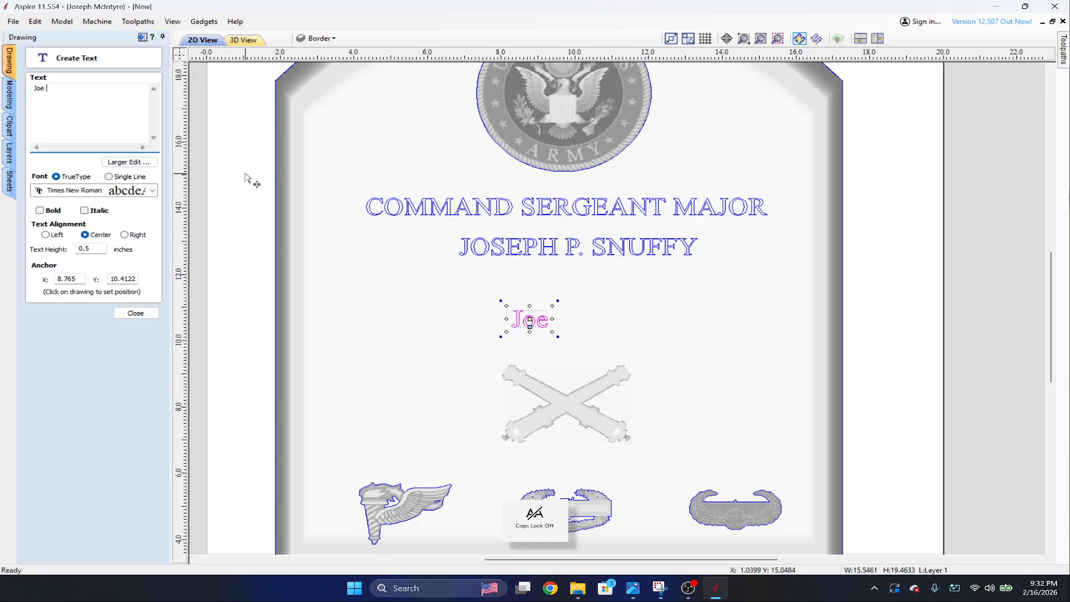
pyautogui.press('BackSpace')
pyautogui.press('BackSpace')
pyautogui.press('BackSpace')
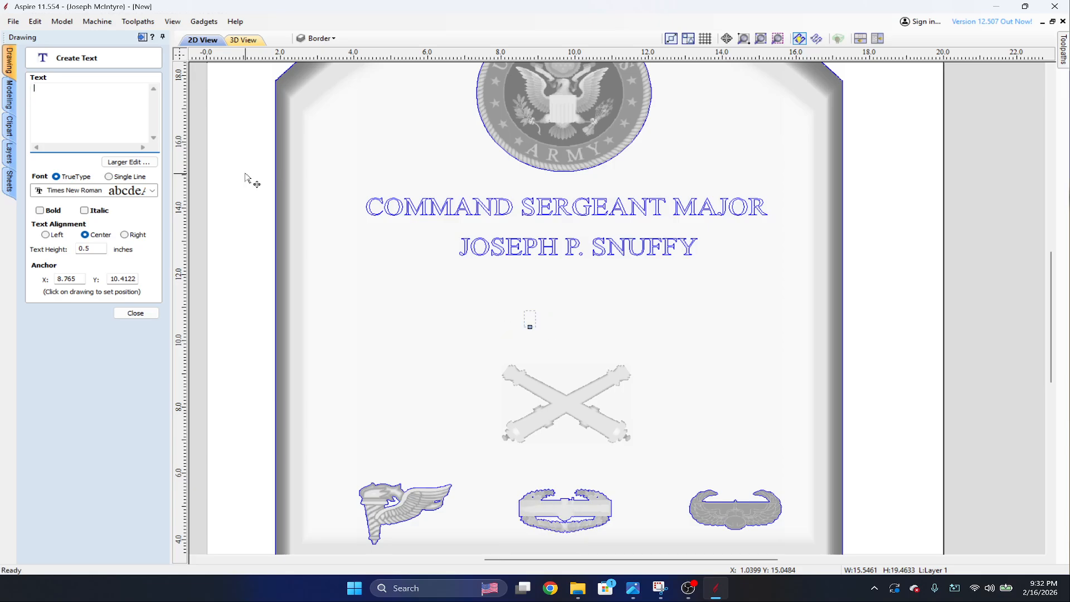
# Enter a sentence made of the honoree's short name in mixed case followed by "served honorably for 20 years.".
pyautogui.write('Joe Snuff')
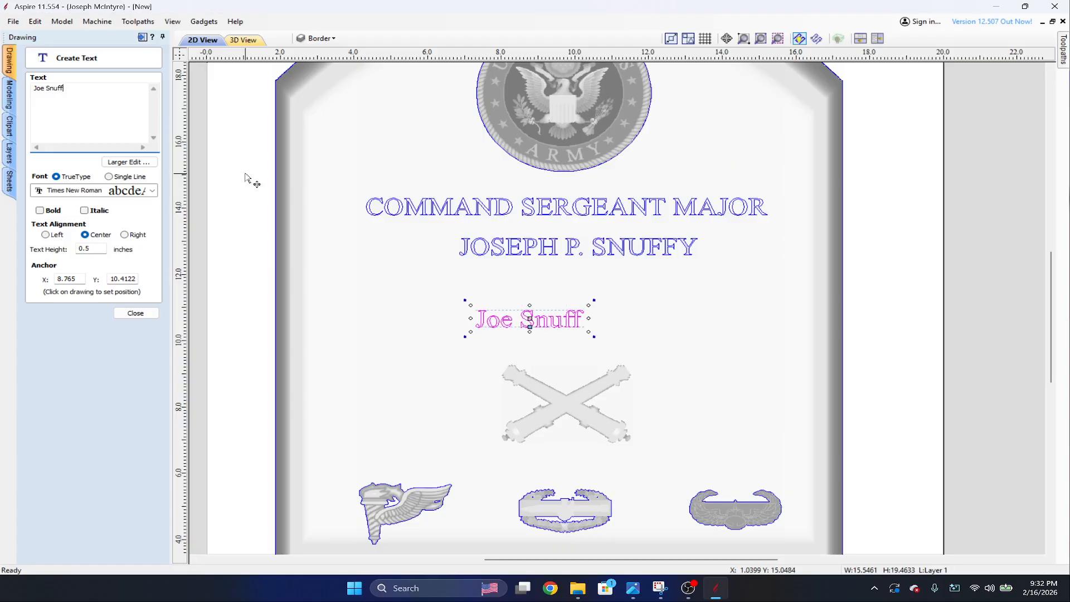
pyautogui.write('y served ')
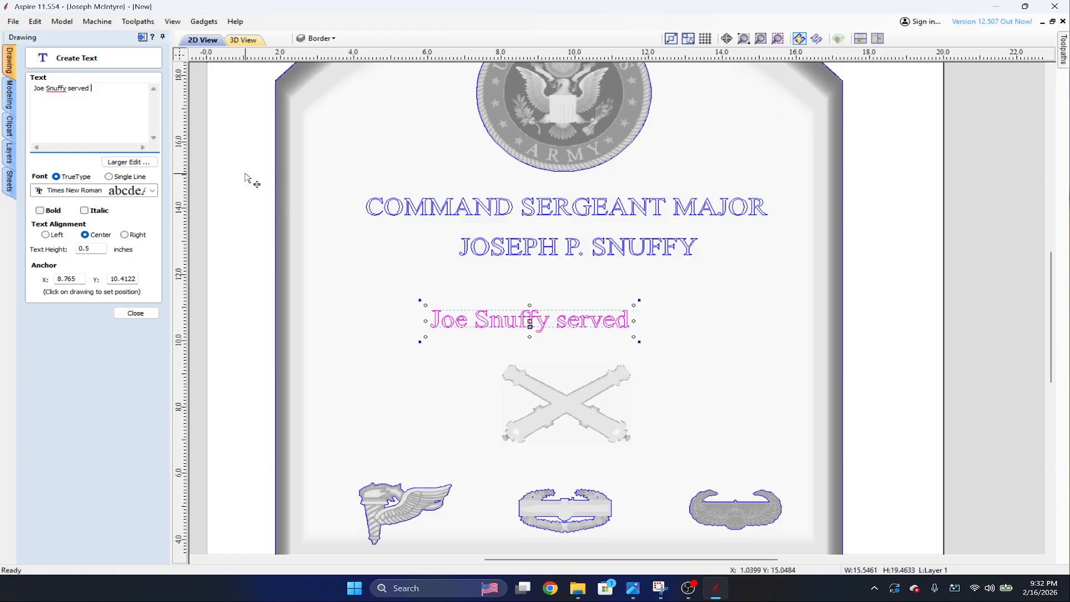
pyautogui.write('honor')
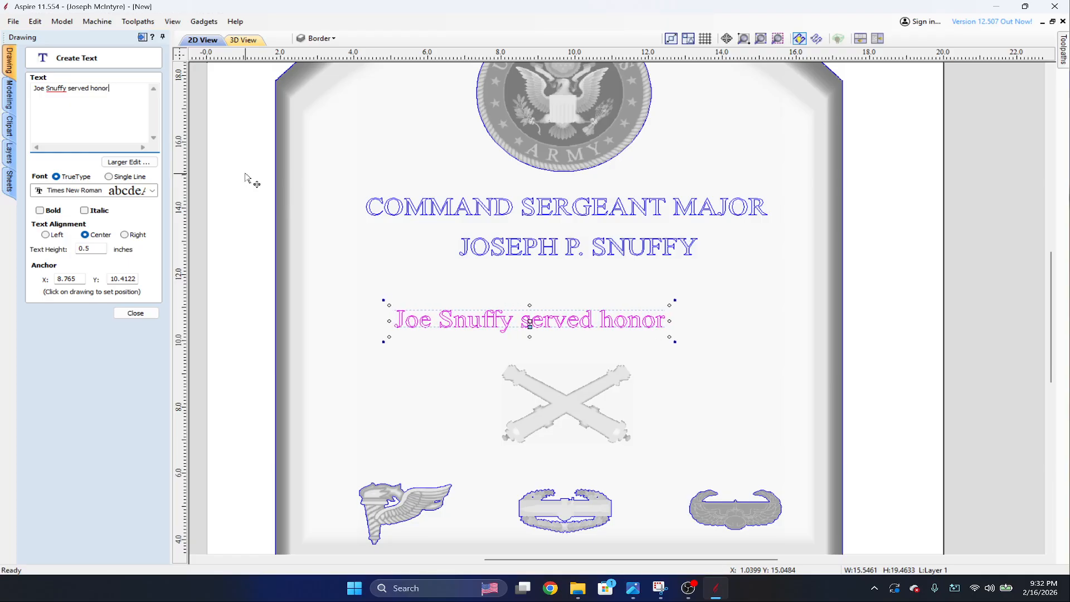
pyautogui.write('ably for ')
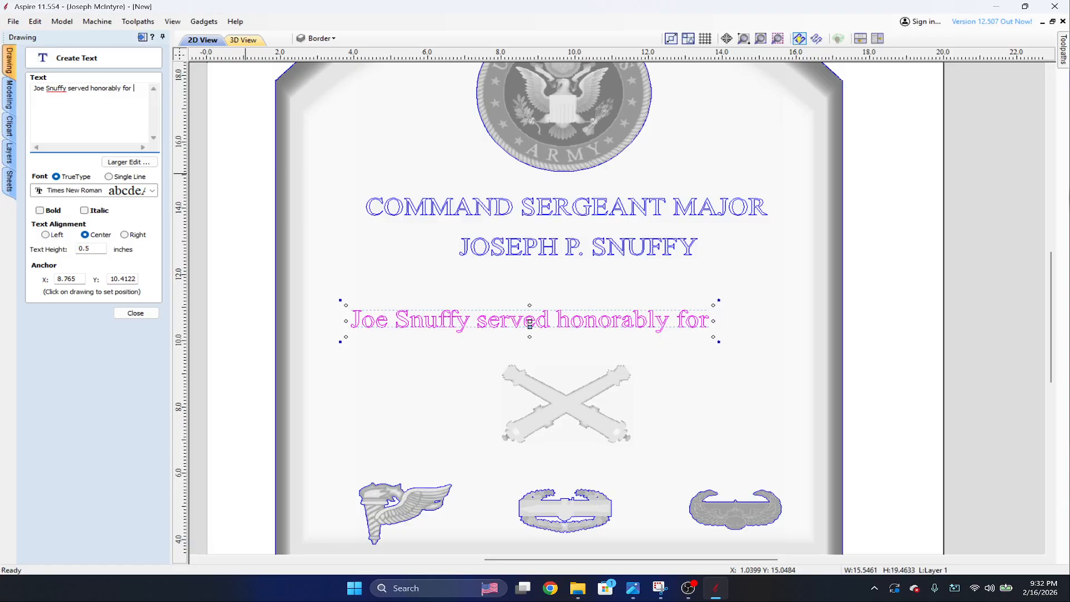
pyautogui.write('20 y')
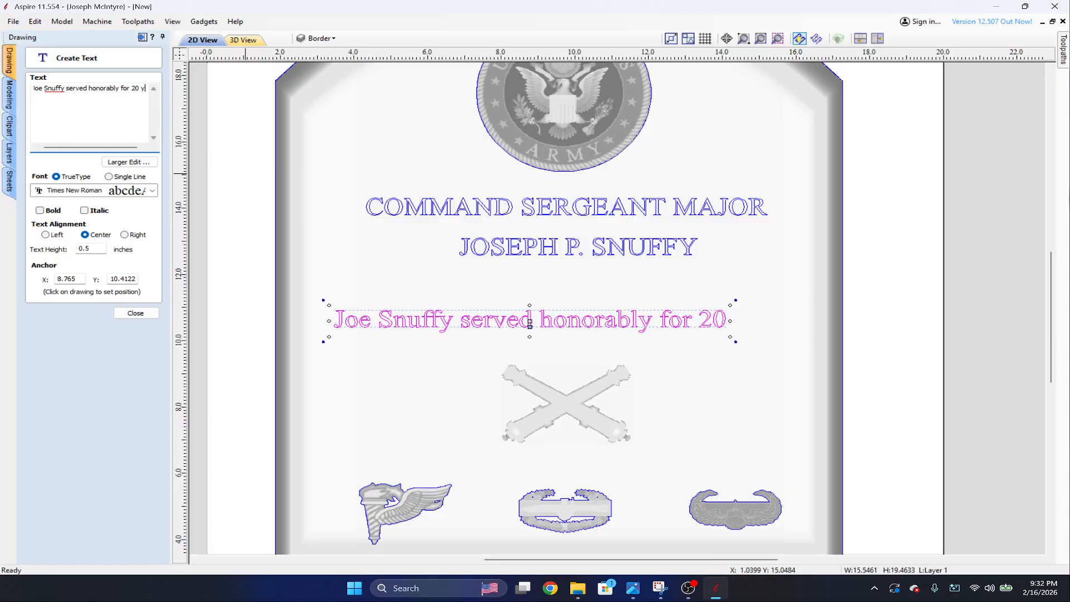
pyautogui.write('ear.')
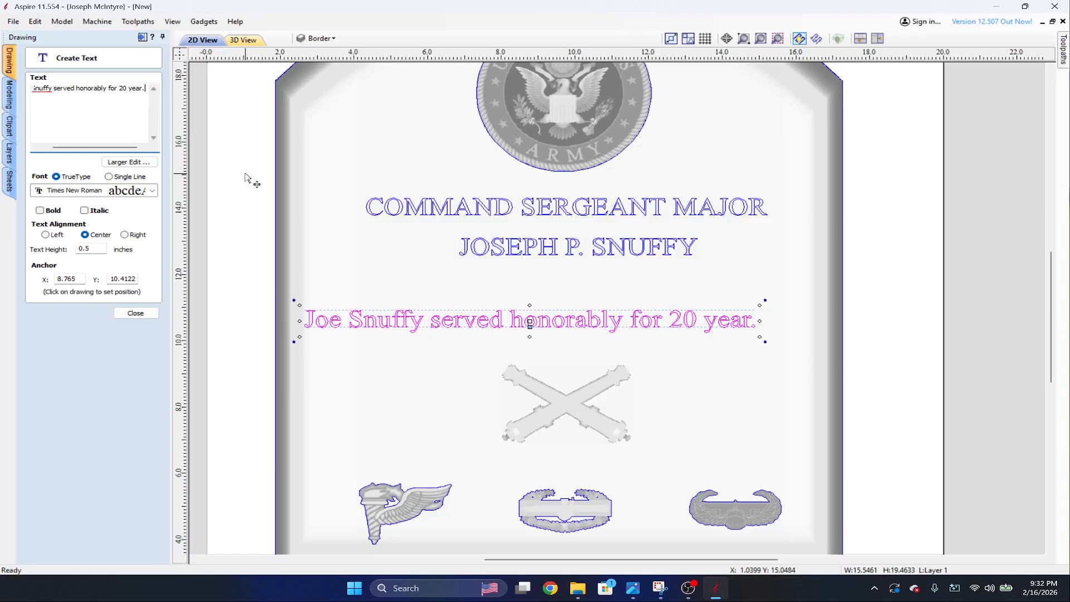
pyautogui.press('BackSpace')
pyautogui.write('s.')
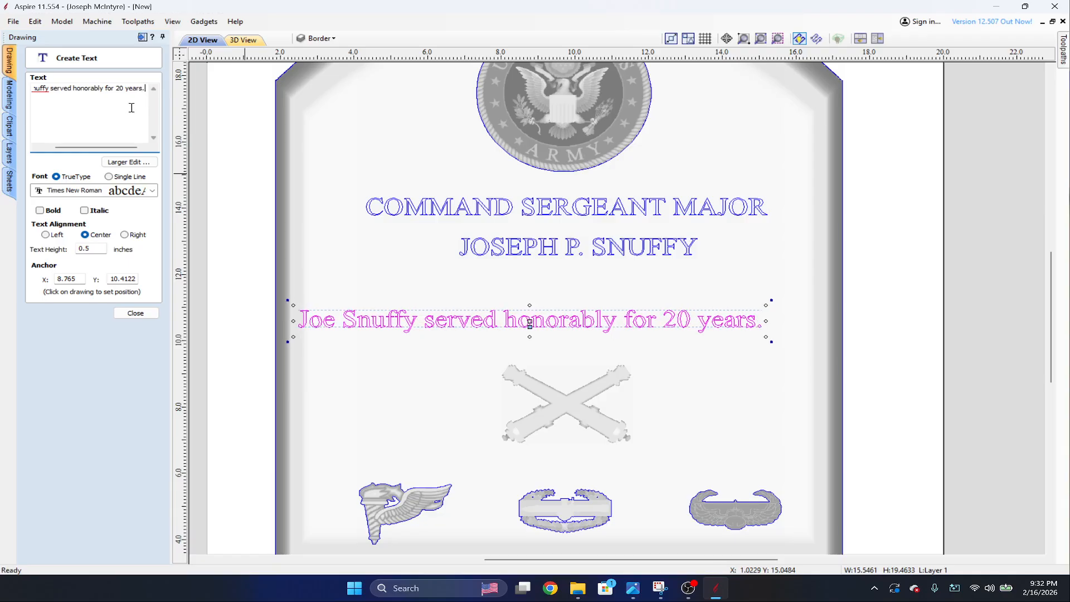
# Set the service sentence's text height to 0.25 inches and centre it roughly above the crossed cannons, finishing the text.
pyautogui.doubleClick(95, 249)
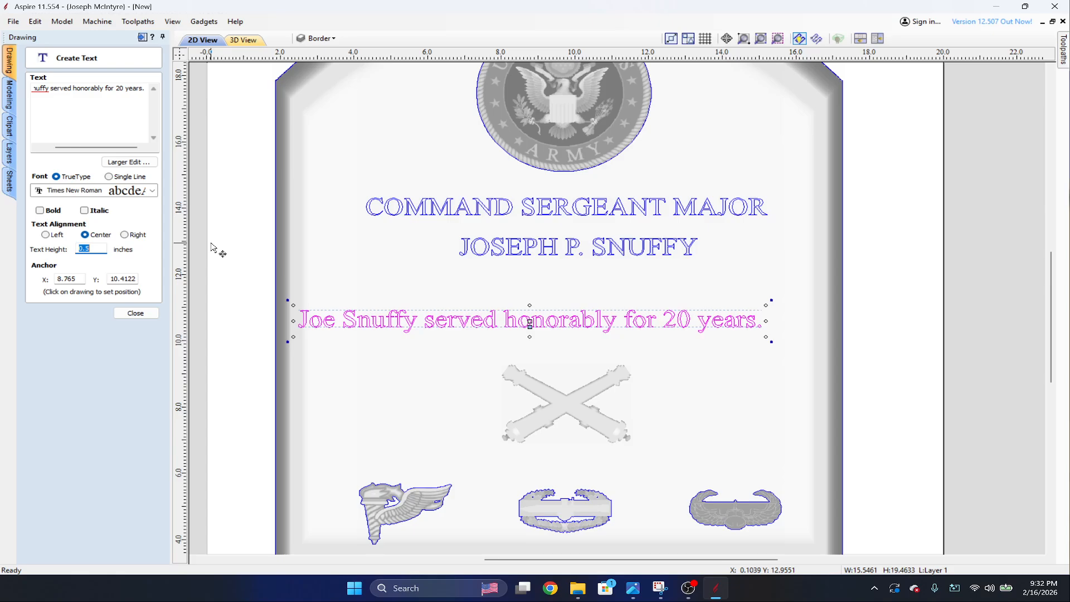
pyautogui.write('.25')
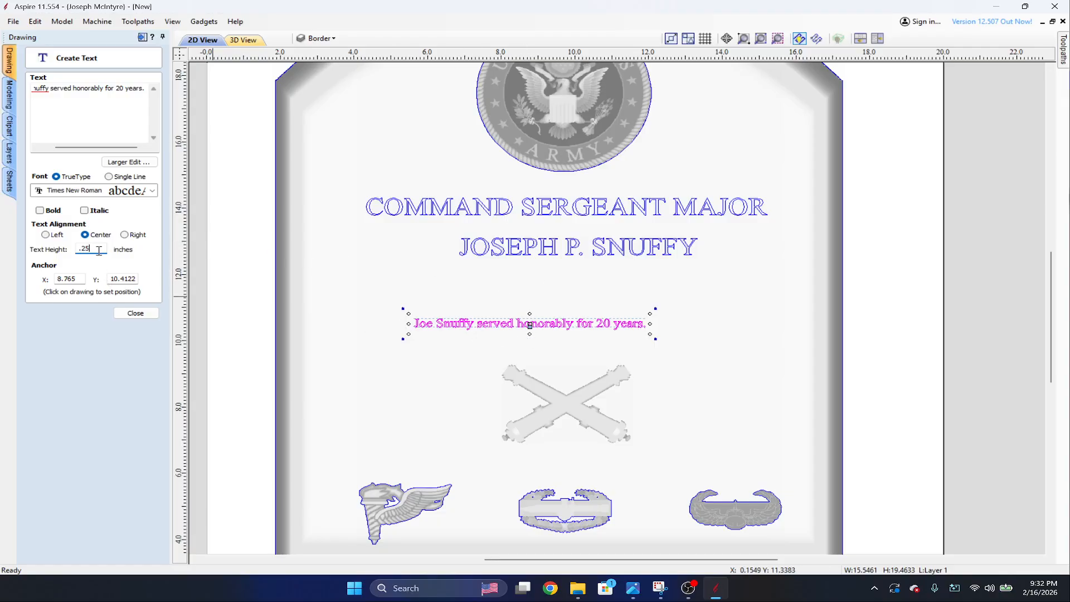
pyautogui.scroll(2, 552, 347)
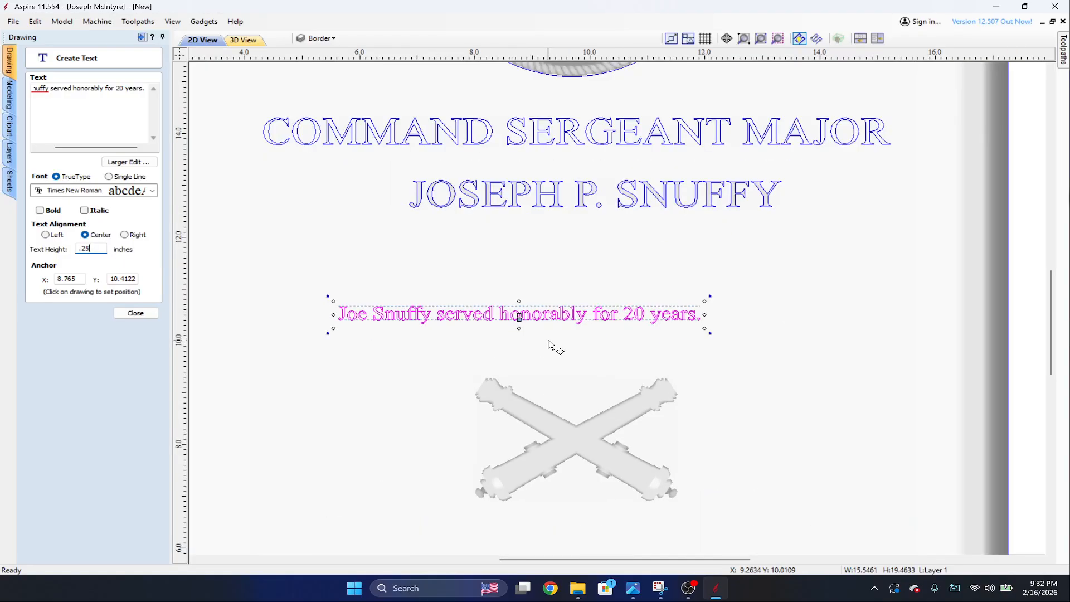
pyautogui.moveTo(528, 309); pyautogui.dragTo(585, 307)
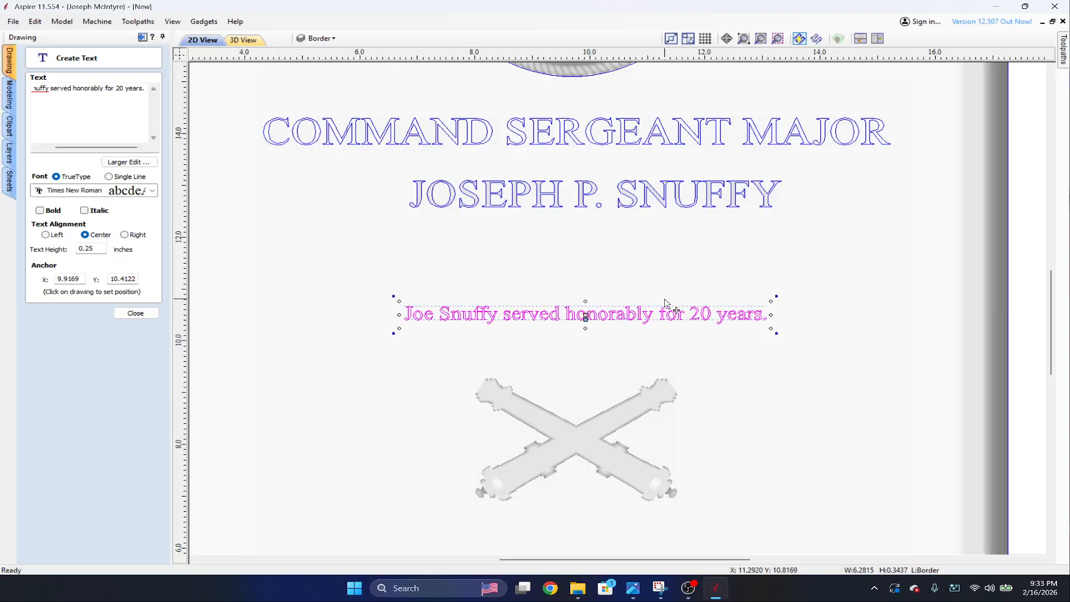
pyautogui.click(132, 314)
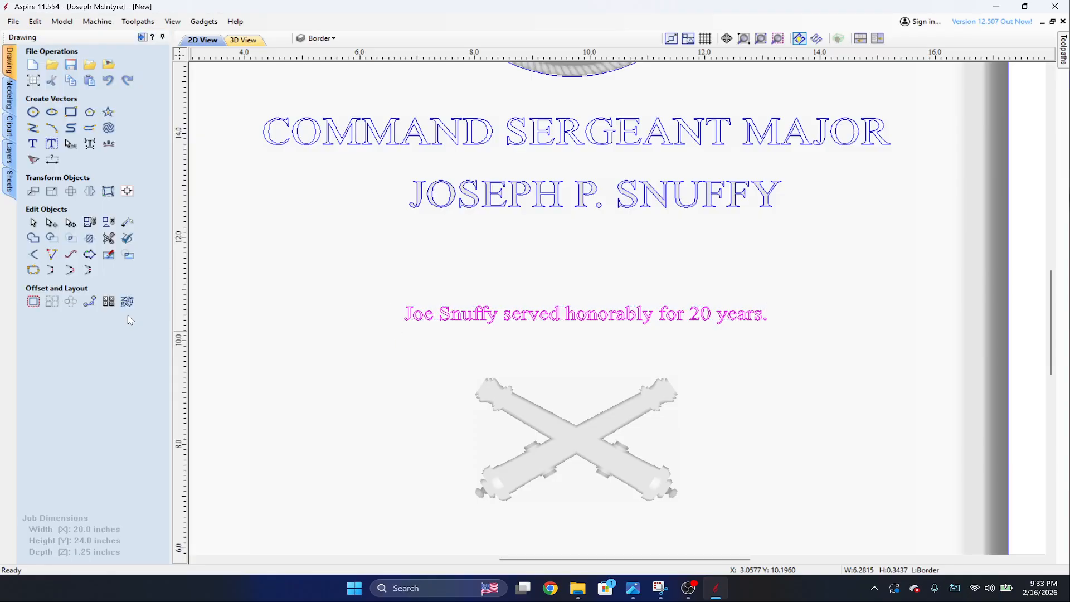
# Begin a V-Carve / Engraving toolpath for the service sentence using the [IDC] V-Bit (60 deg) 0.25" Dia. tool.
pyautogui.moveTo(1064, 53)
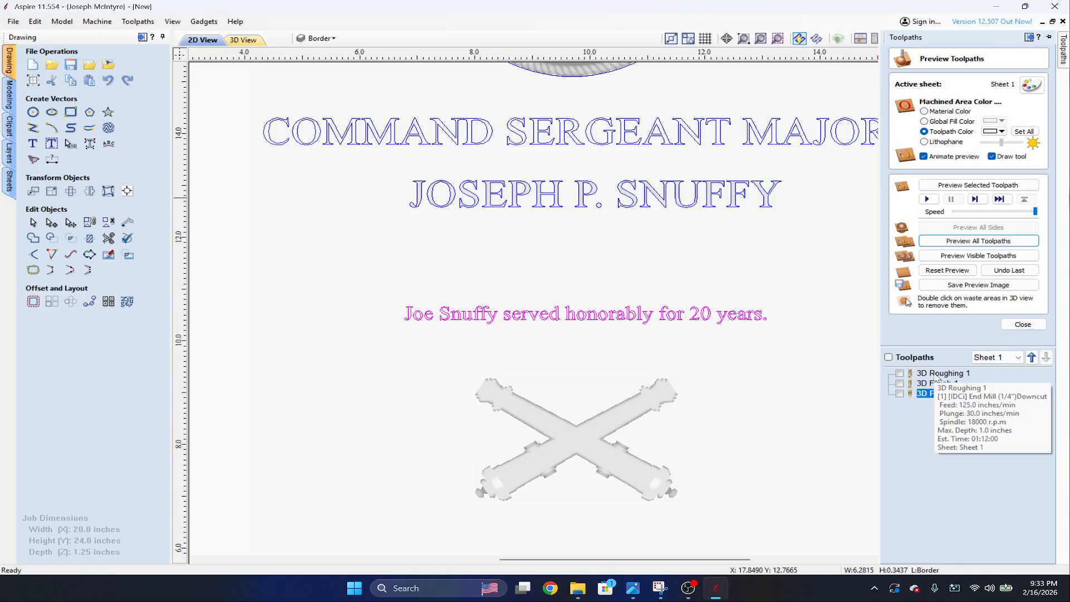
pyautogui.click(1010, 325)
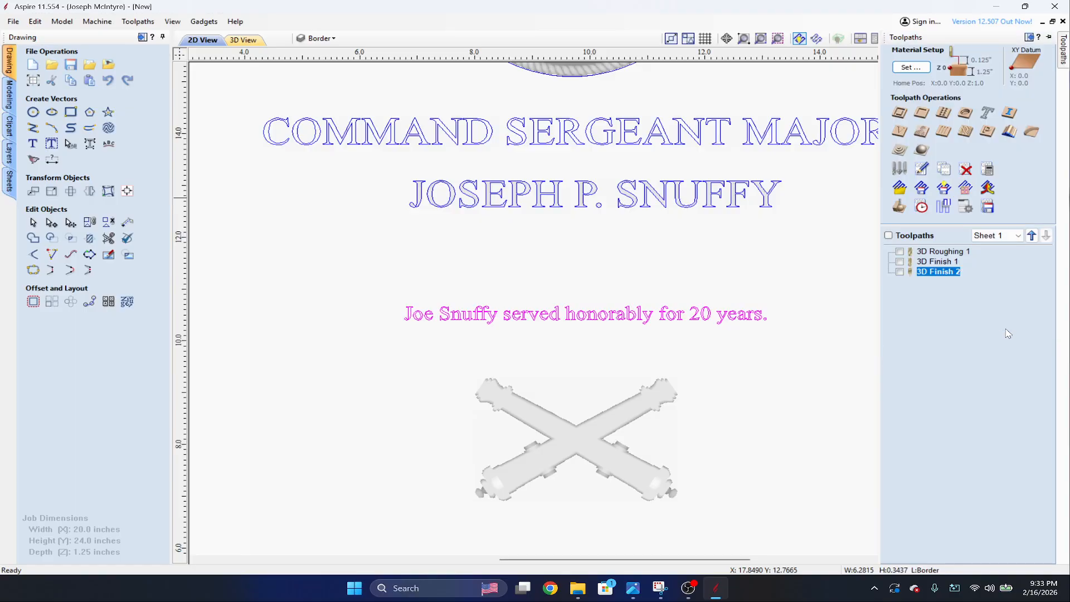
pyautogui.click(901, 138)
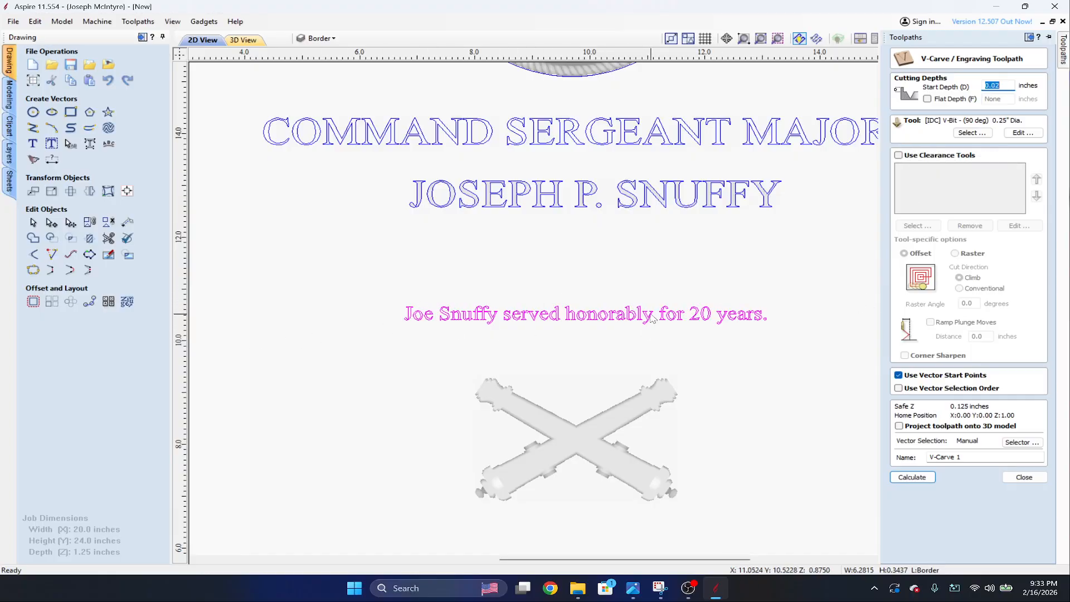
pyautogui.click(968, 134)
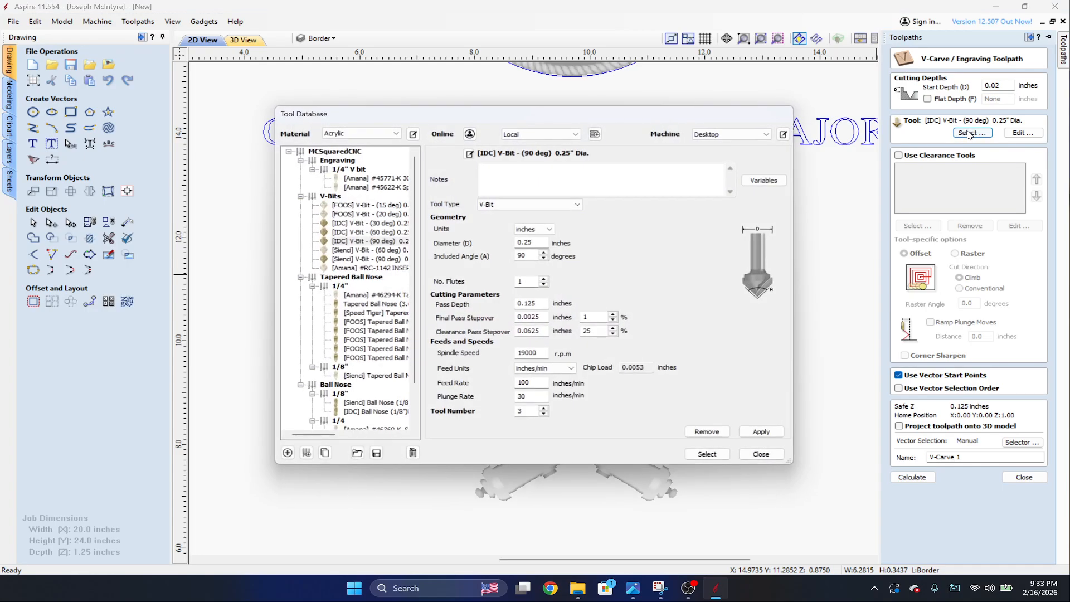
pyautogui.doubleClick(370, 232)
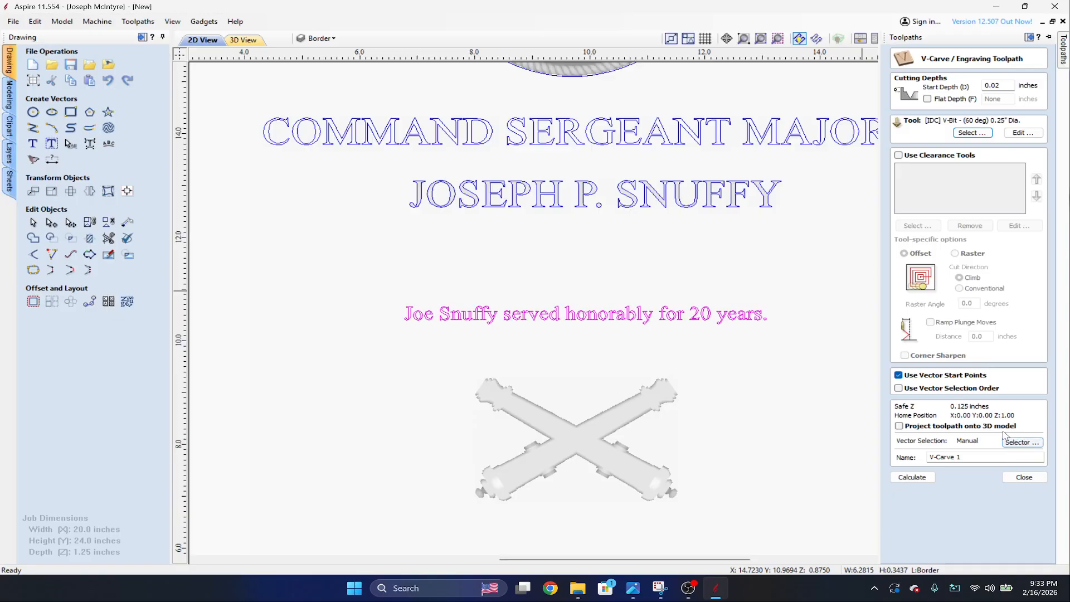
# Project the V-Carve 1 toolpath onto the 3D model and calculate it.
pyautogui.click(899, 426)
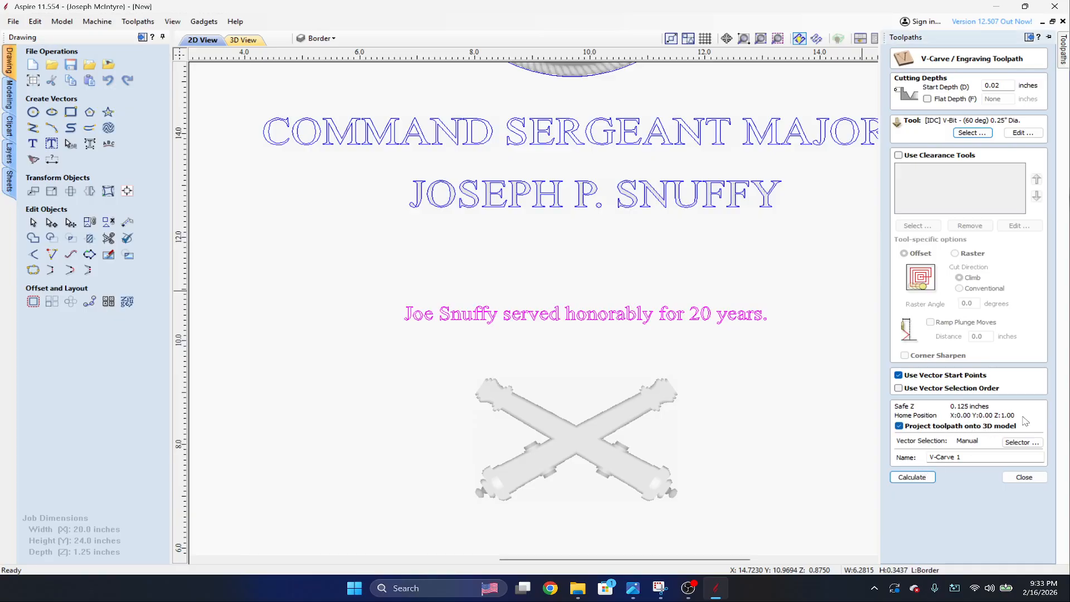
pyautogui.scroll(-7, 798, 407)
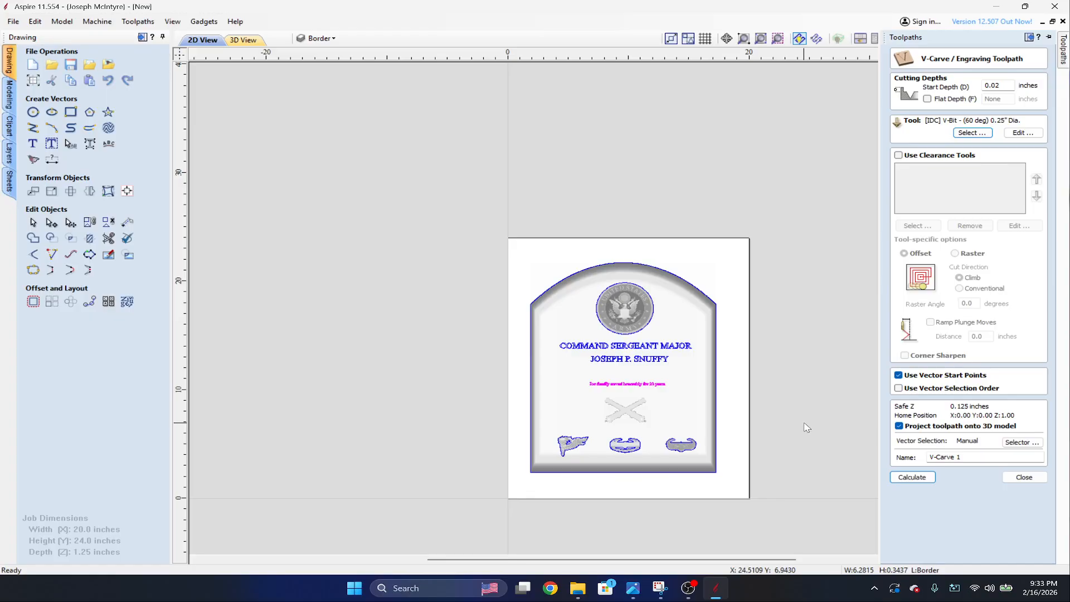
pyautogui.scroll(4, 804, 430)
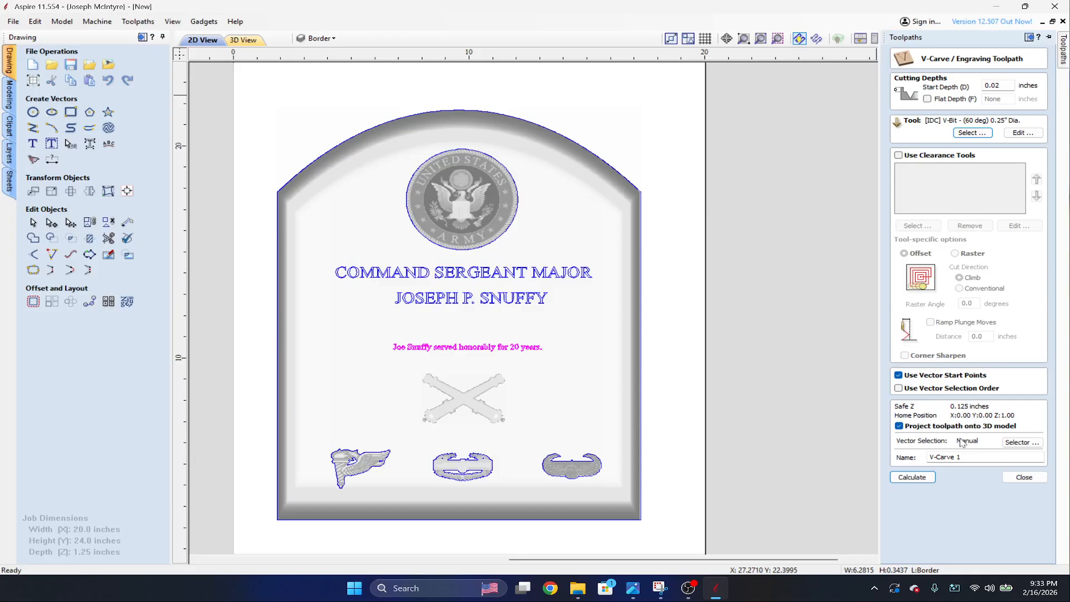
pyautogui.click(917, 477)
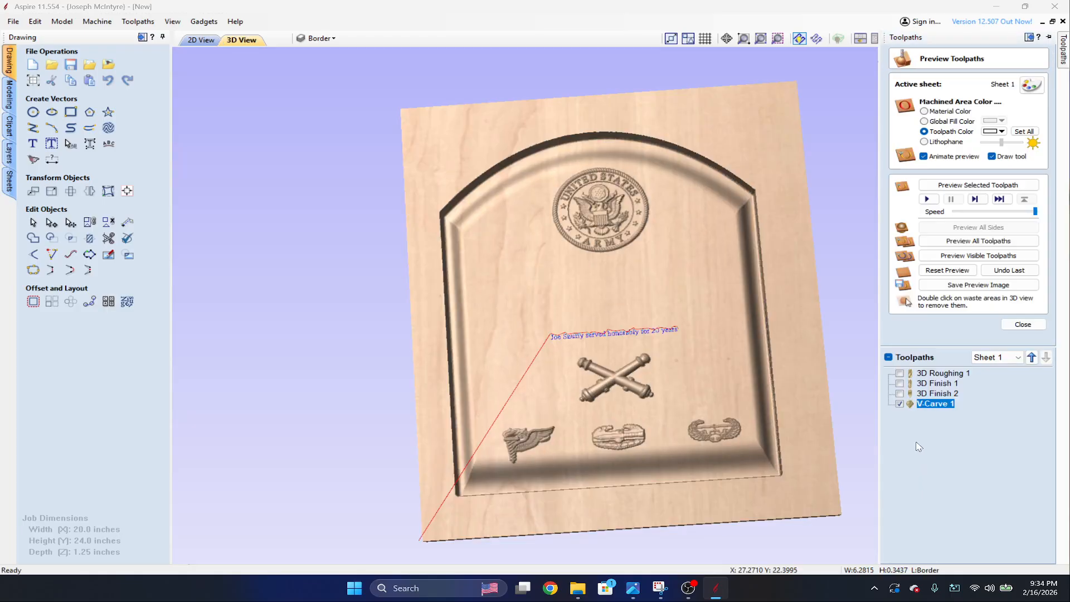
# Reset the toolpath preview and simulate all toolpaths on the plaque.
pyautogui.click(949, 270)
pyautogui.click(959, 242)
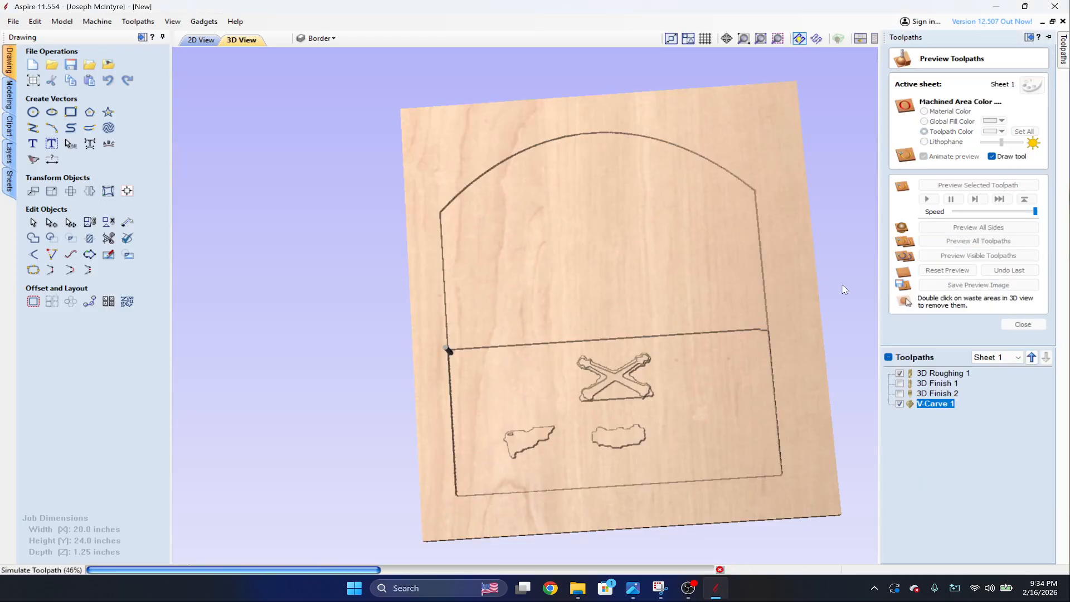
pyautogui.scroll(4, 735, 343)
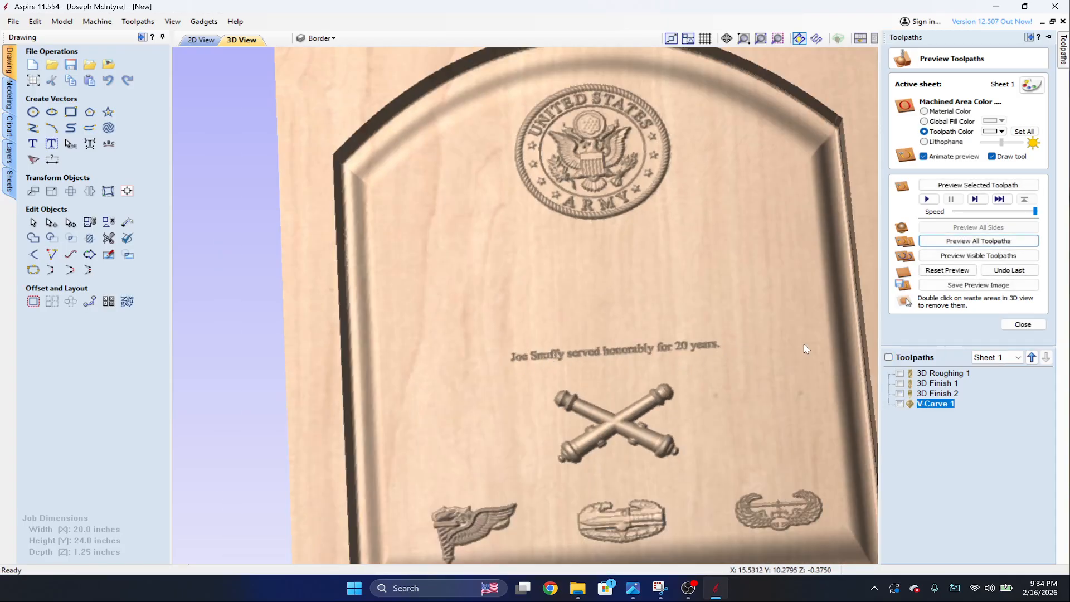
# Set the V-Carve 1 toolpath colour to black and inspect the engraved sentence on the plaque from several distances and angles.
pyautogui.click(992, 132)
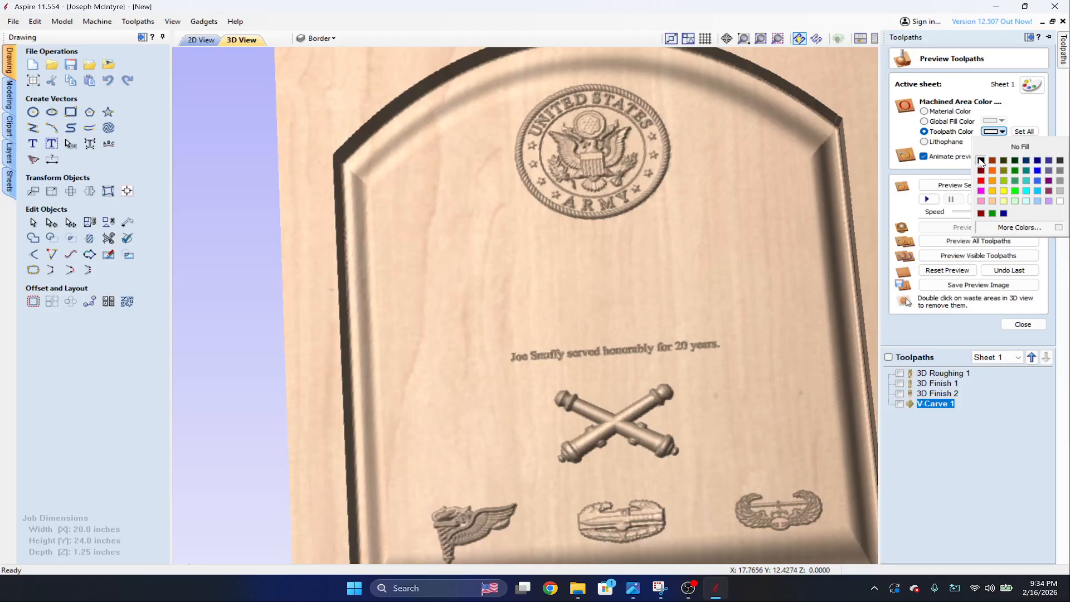
pyautogui.click(981, 161)
pyautogui.scroll(3, 791, 298)
pyautogui.scroll(-3, 791, 299)
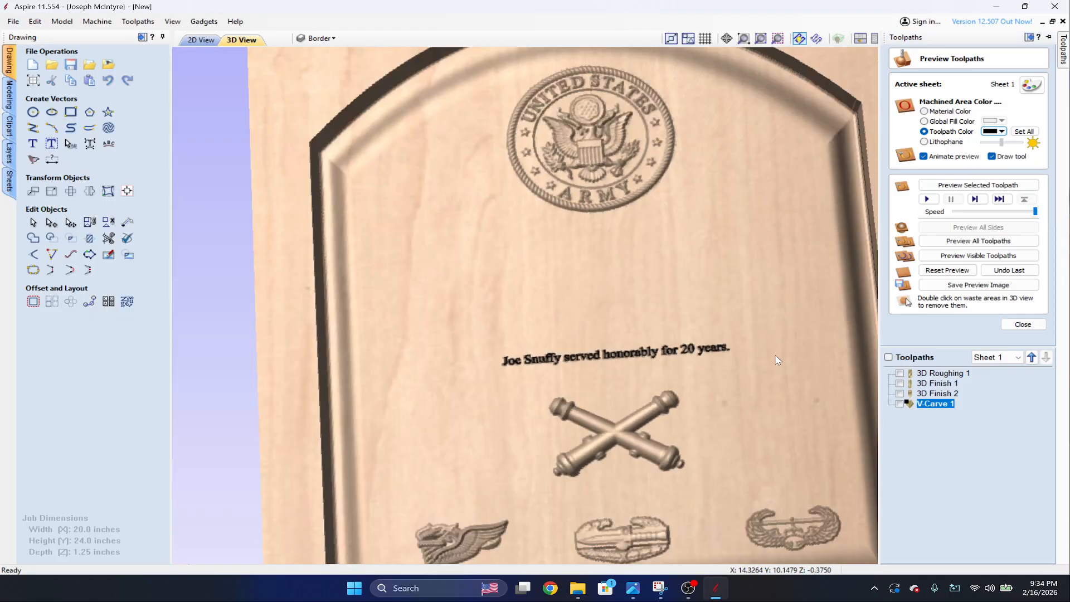
pyautogui.moveTo(777, 358); pyautogui.dragTo(758, 373)
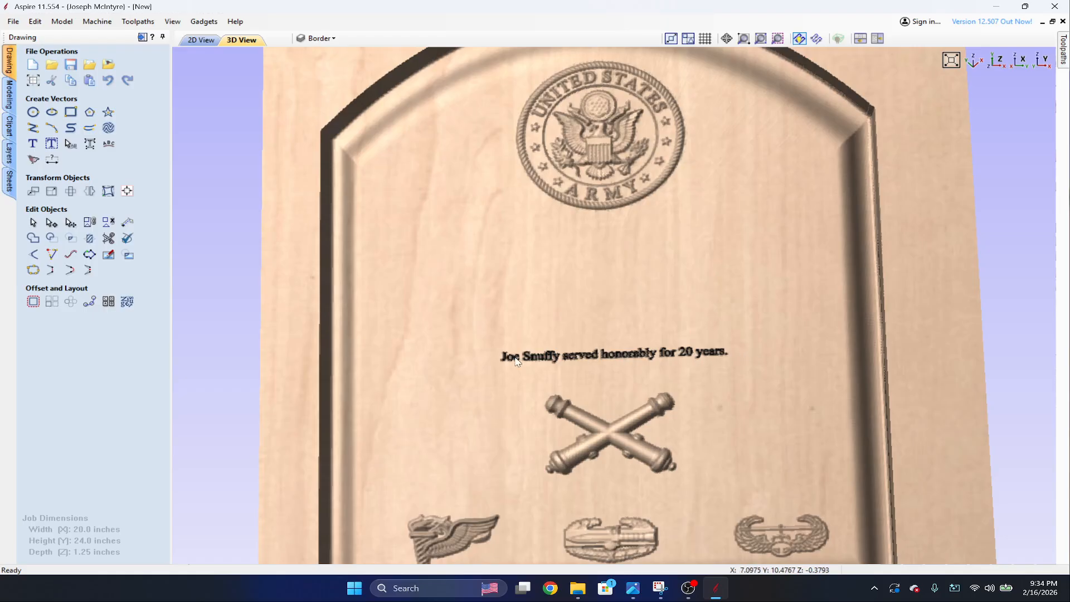
pyautogui.scroll(1, 517, 361)
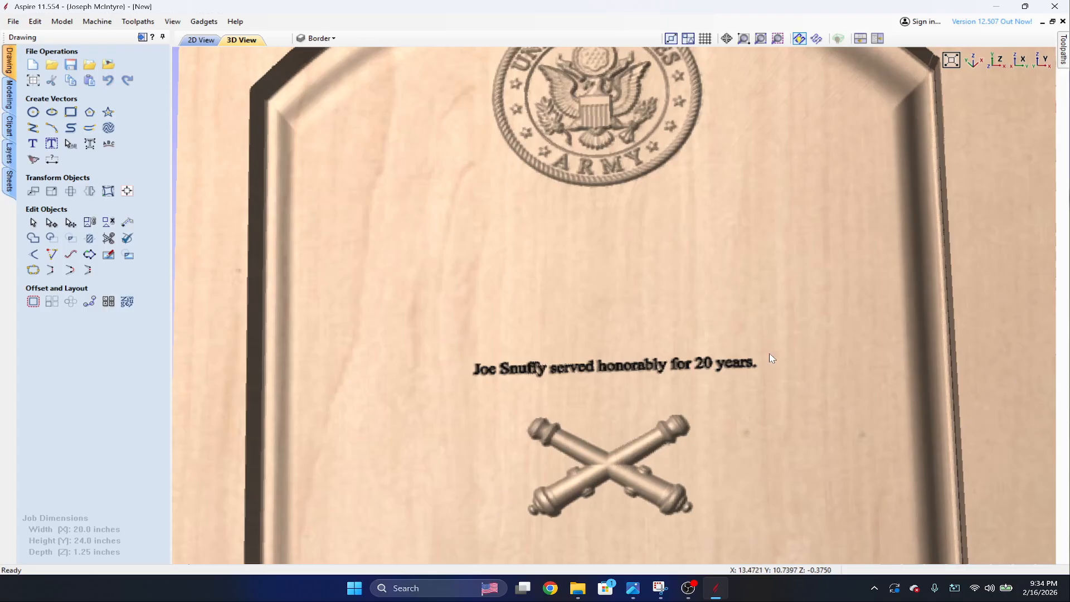
pyautogui.scroll(-5, 615, 347)
pyautogui.scroll(4, 714, 310)
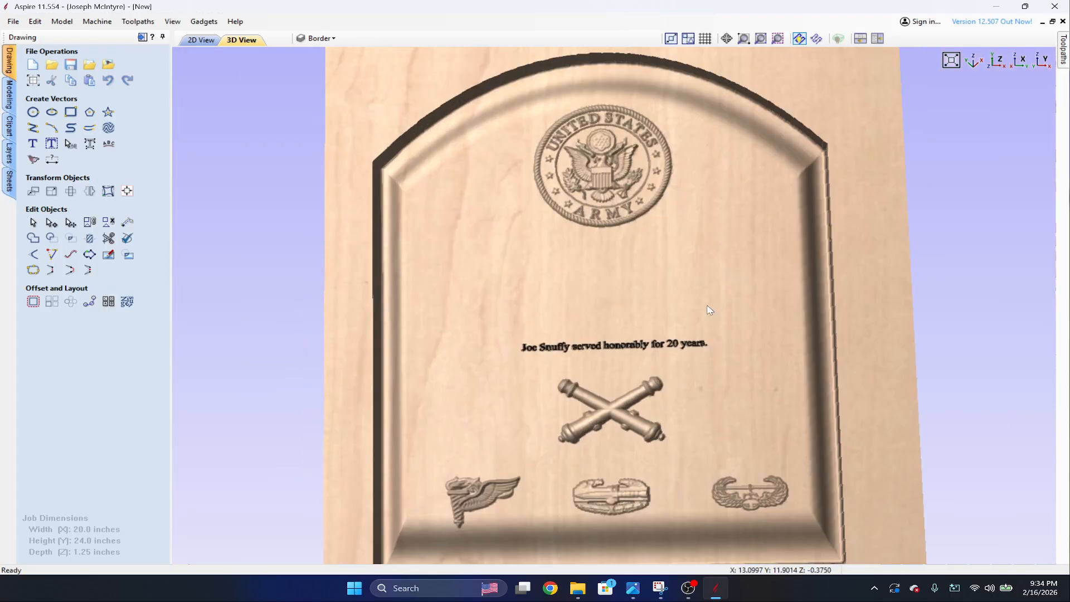
pyautogui.moveTo(697, 328); pyautogui.dragTo(710, 339)
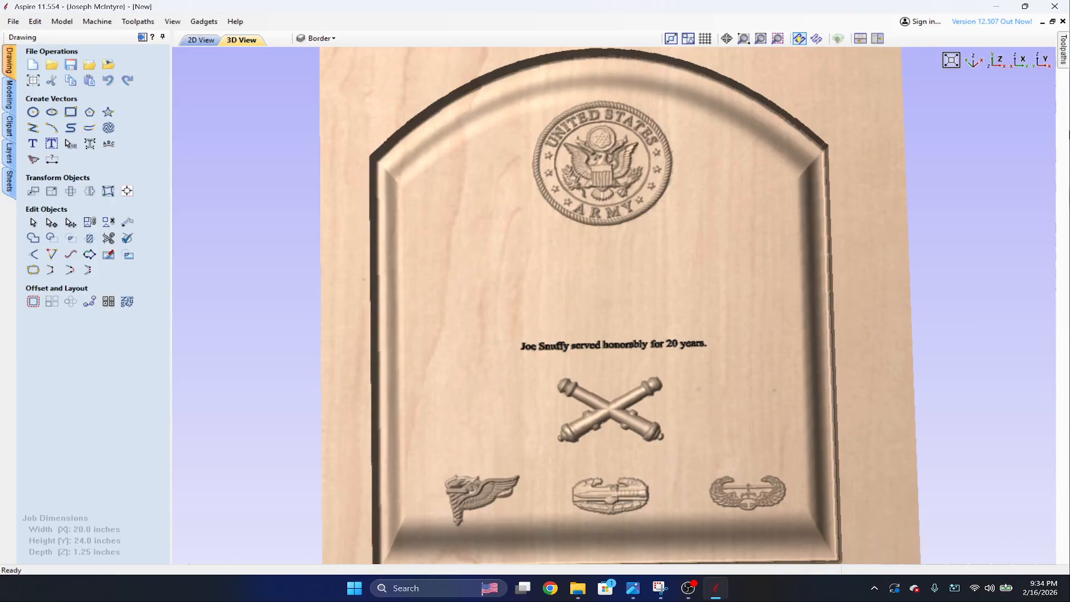
# Recalculate all toolpaths on Sheet 1 to include the raised rank and name lettering.
pyautogui.click(1065, 61)
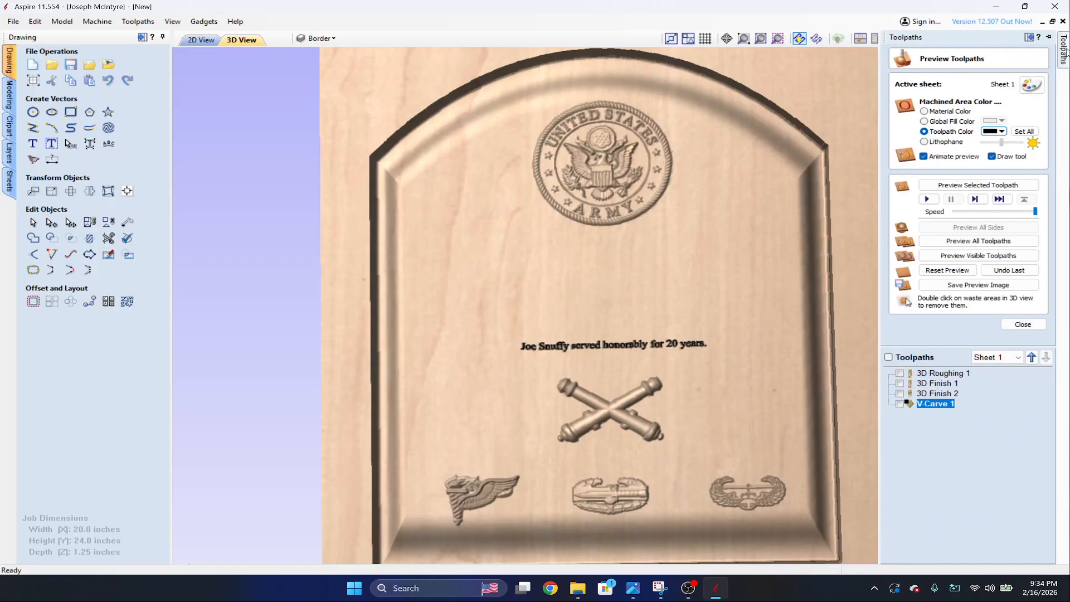
pyautogui.click(940, 374)
pyautogui.rightClick(941, 375)
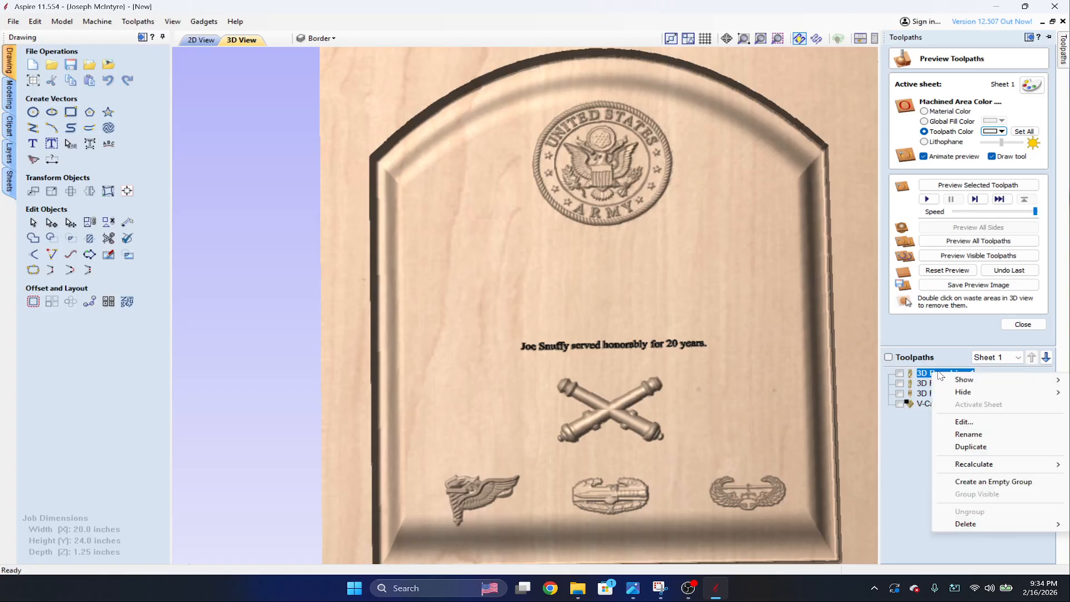
pyautogui.moveTo(976, 465)
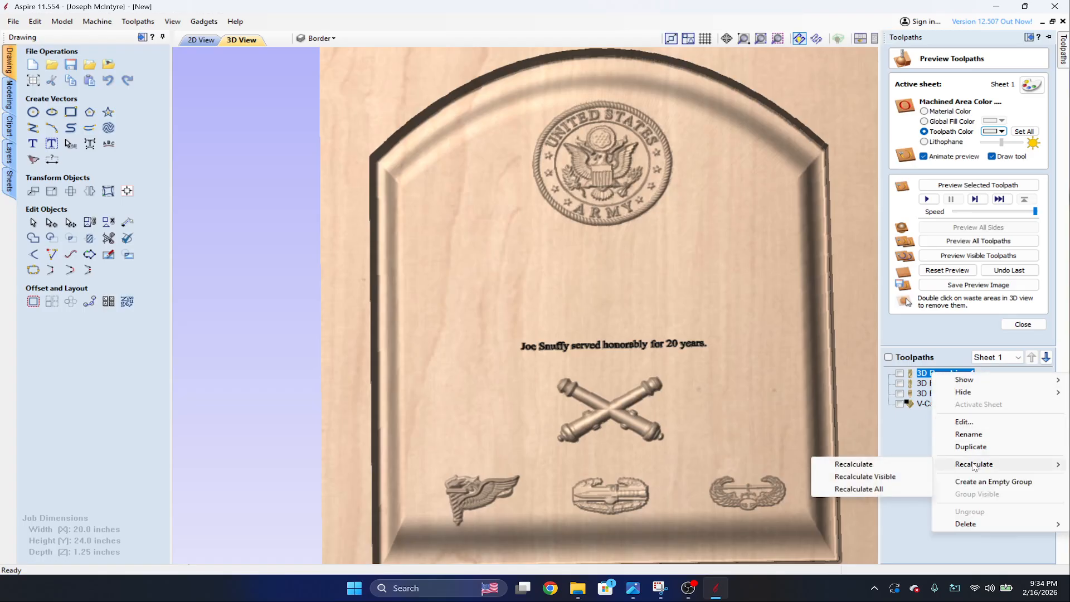
pyautogui.click(858, 488)
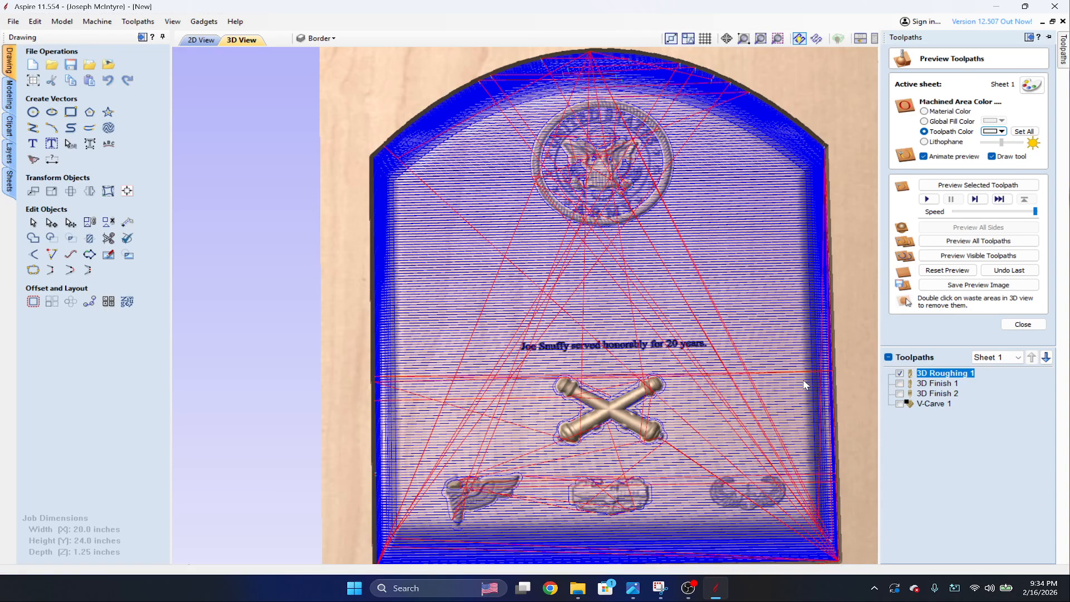
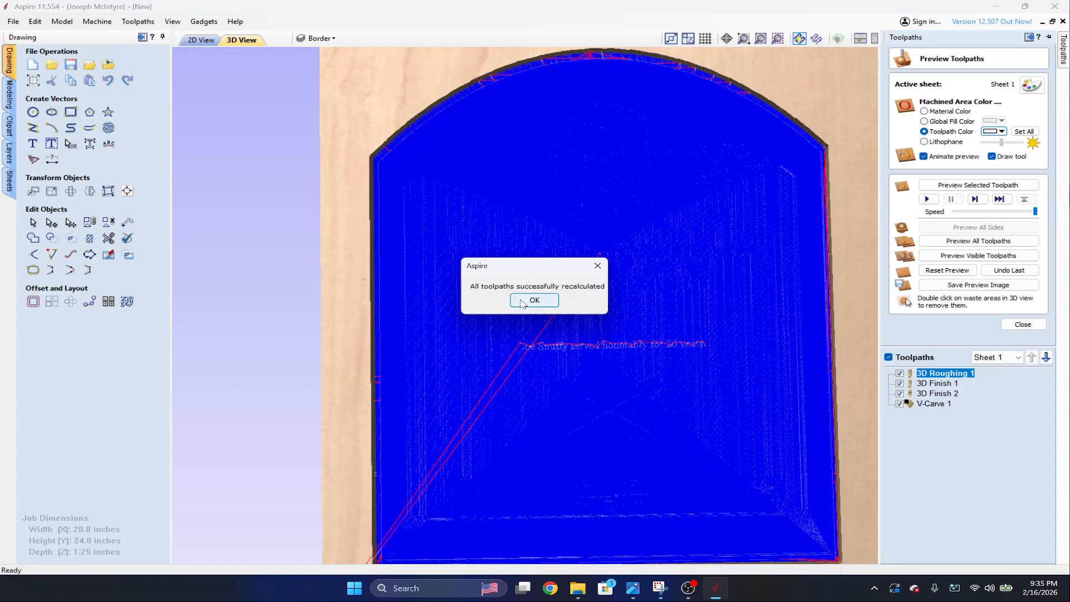
# Reset the toolpath preview and simulate all recalculated toolpaths to show the raised rank and name.
pyautogui.click(522, 302)
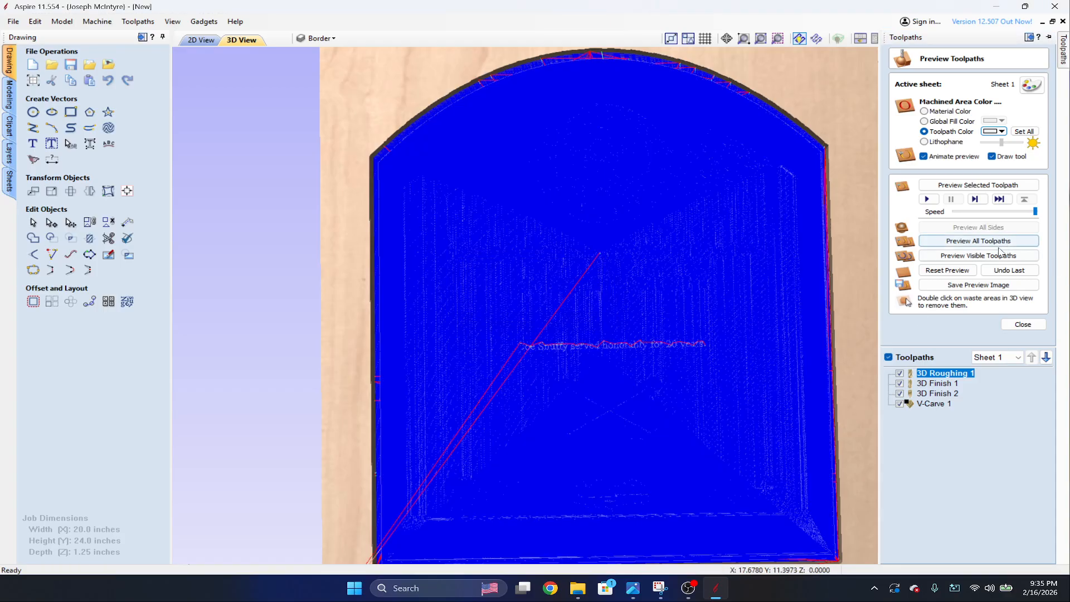
pyautogui.click(948, 270)
pyautogui.click(972, 241)
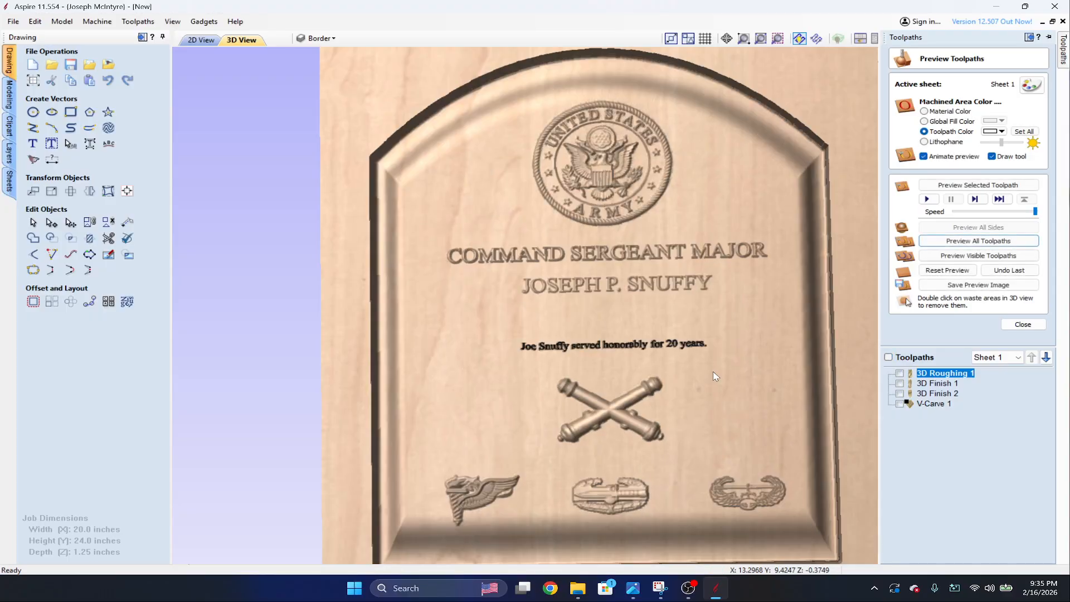
pyautogui.moveTo(716, 377); pyautogui.dragTo(576, 236)
# Calculate a 2D profile toolpath outside the plaque's border, 1.251 inches deep with the 1/4-inch compression end mill, accepting the cut through the material.
pyautogui.click(202, 39)
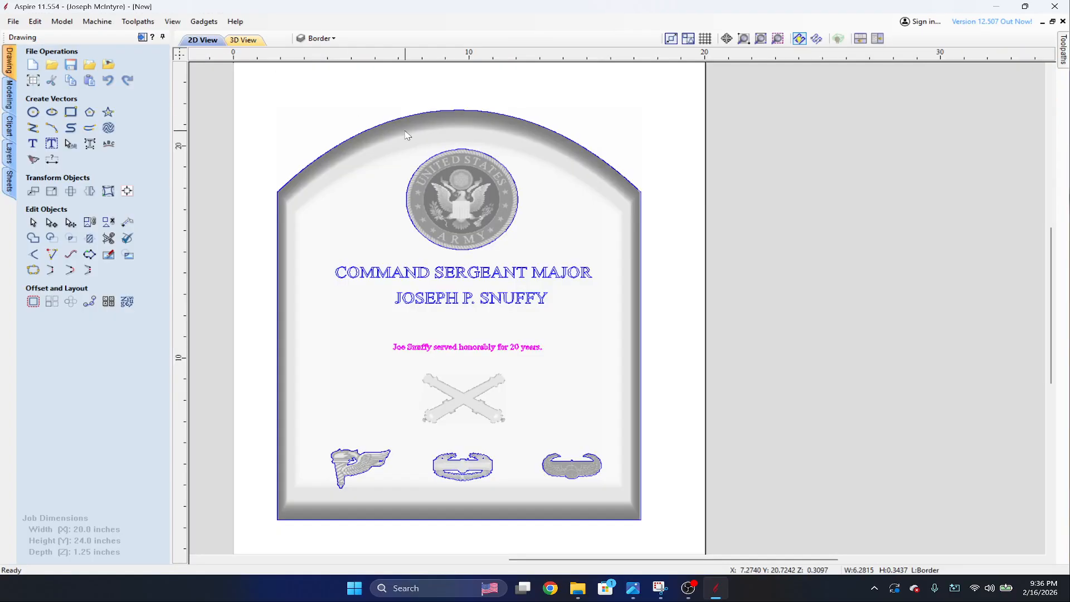
pyautogui.click(471, 116)
pyautogui.click(1063, 49)
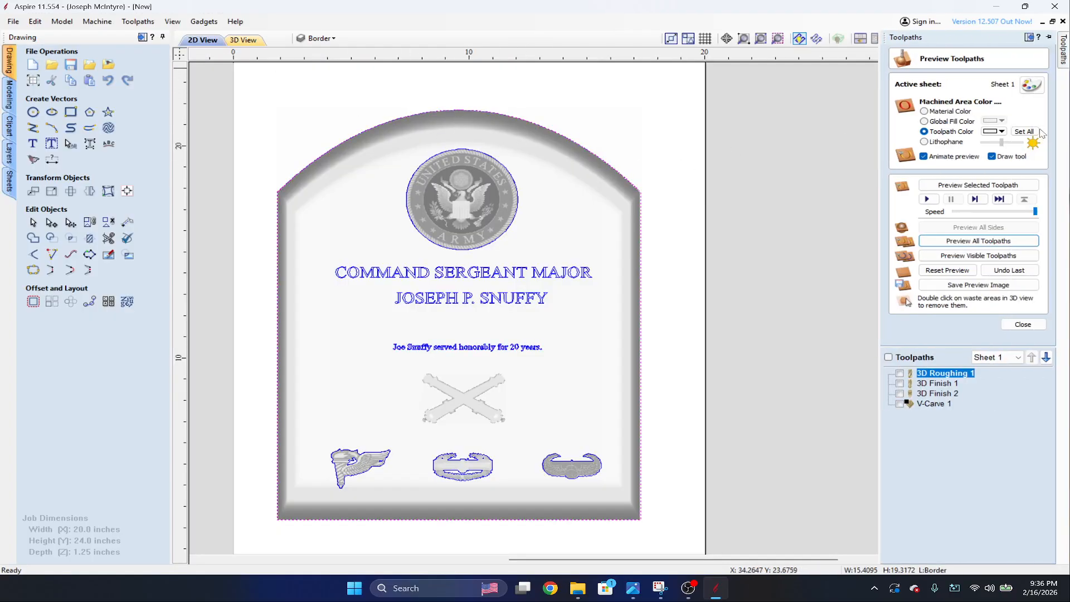
pyautogui.click(1018, 326)
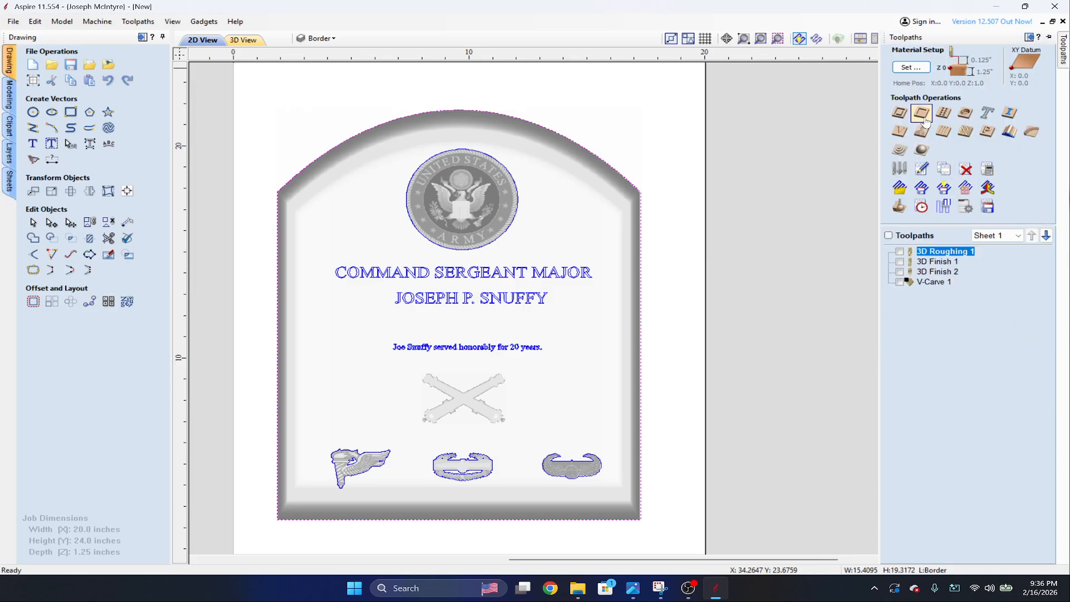
pyautogui.click(899, 113)
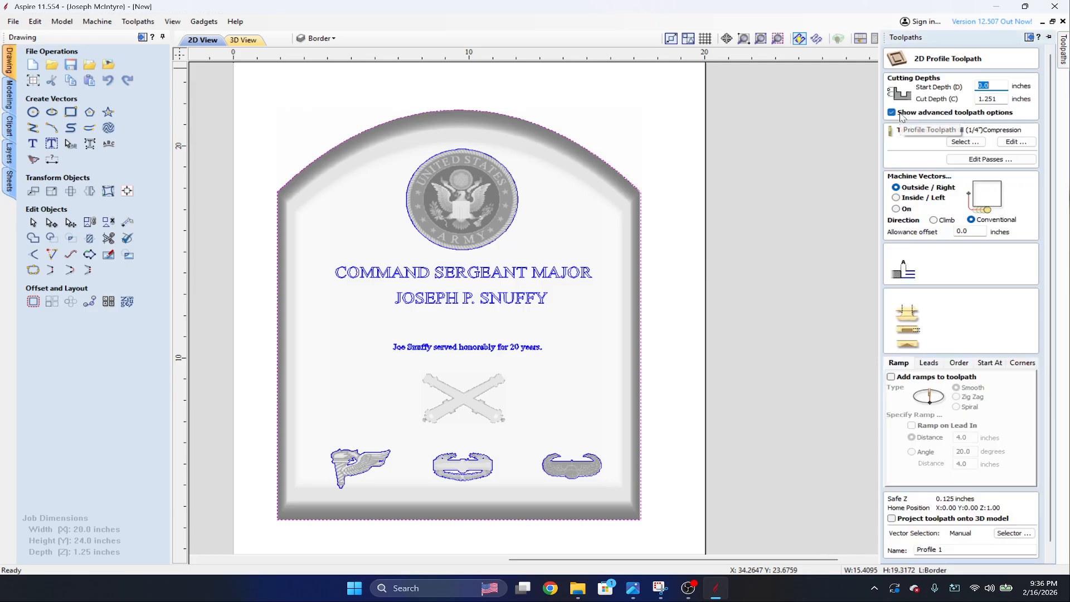
pyautogui.click(998, 99)
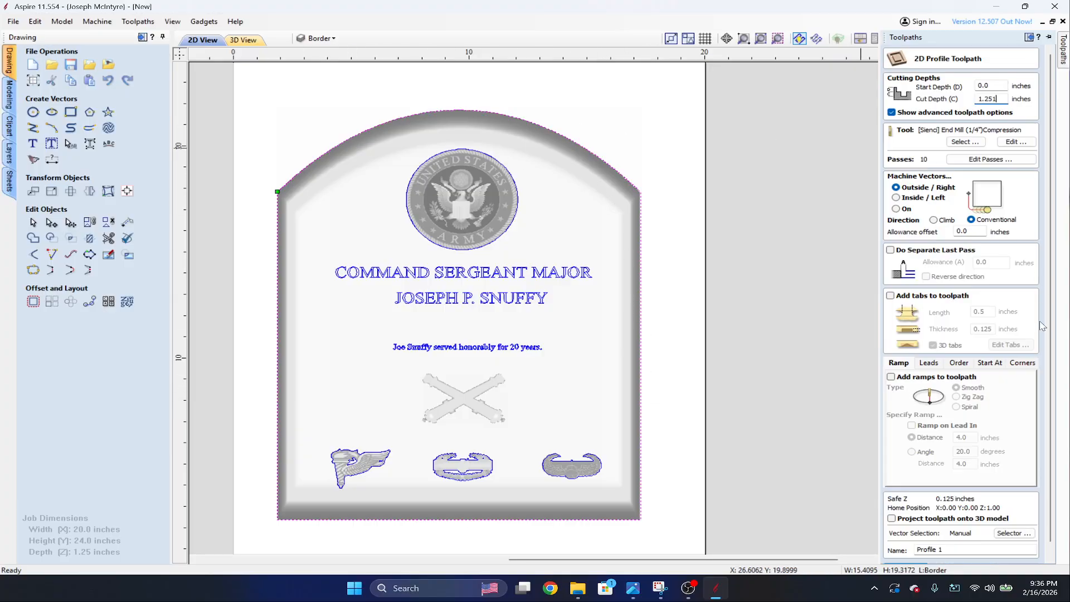
pyautogui.scroll(-1, 1004, 332)
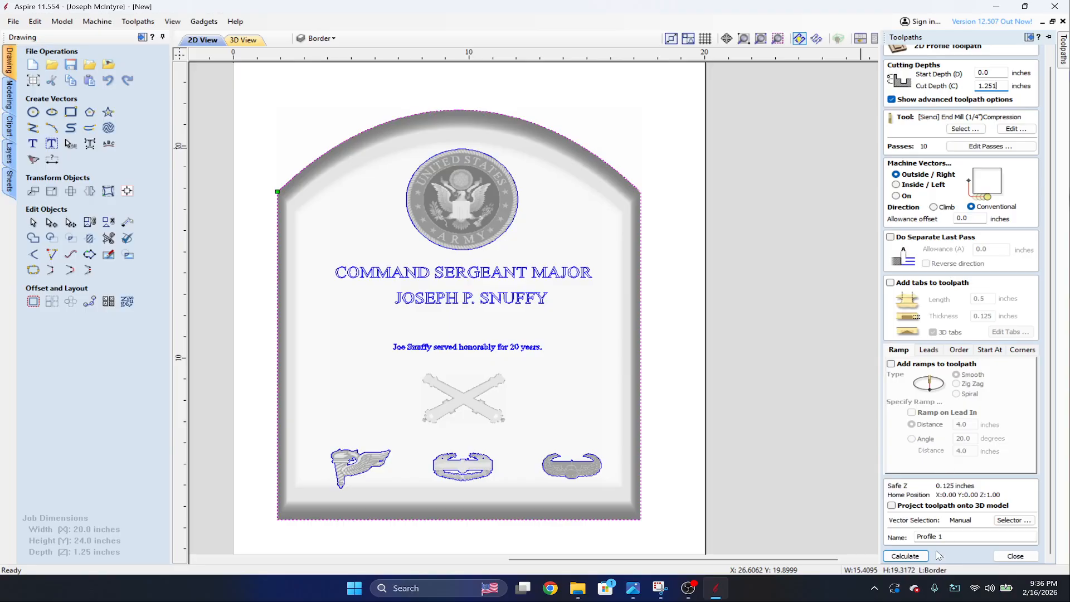
pyautogui.click(936, 509)
pyautogui.click(905, 557)
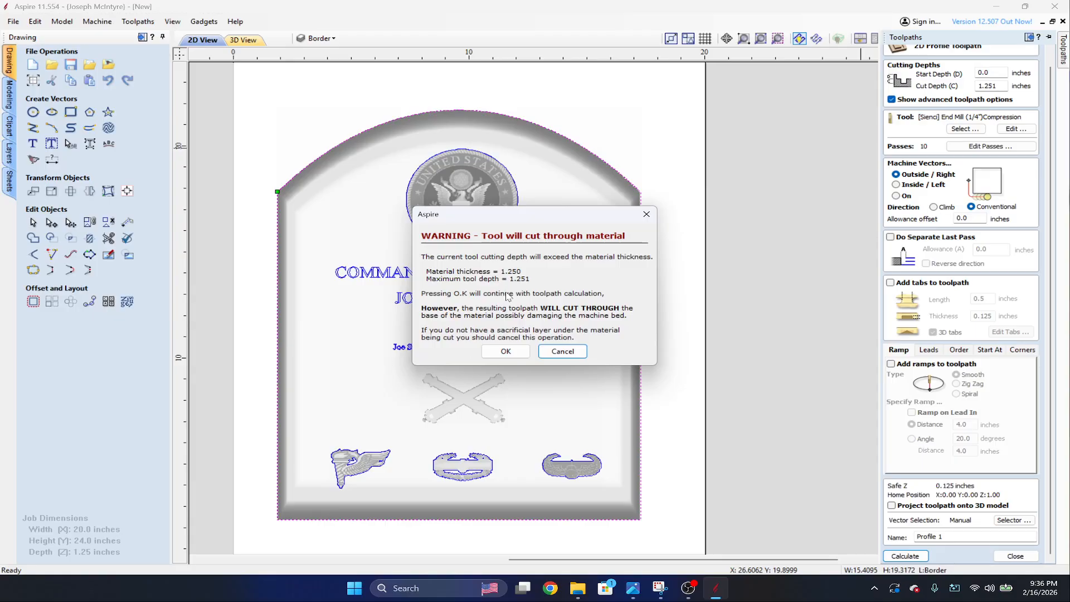
pyautogui.click(504, 351)
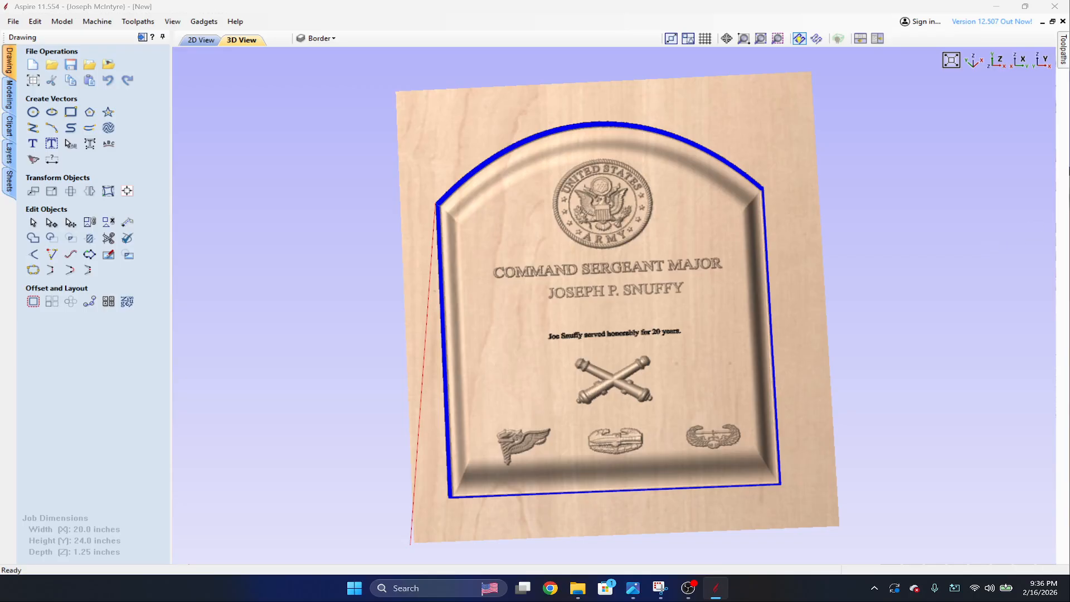
# Simulate all toolpaths on a reset preview and remove the waste material around the cut-out plaque.
pyautogui.moveTo(1062, 45)
pyautogui.click(952, 272)
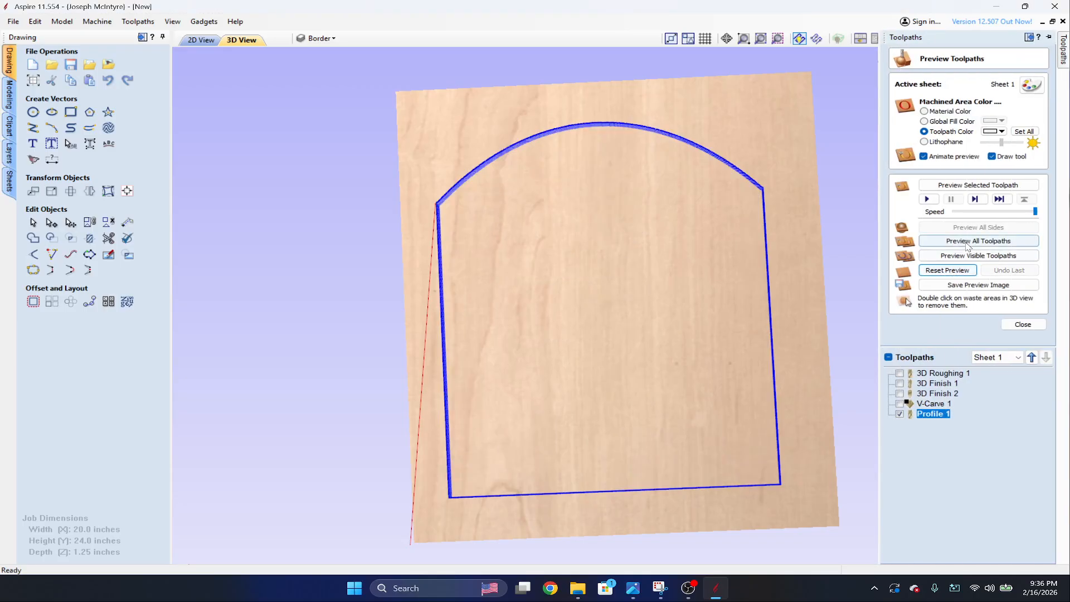
pyautogui.click(969, 243)
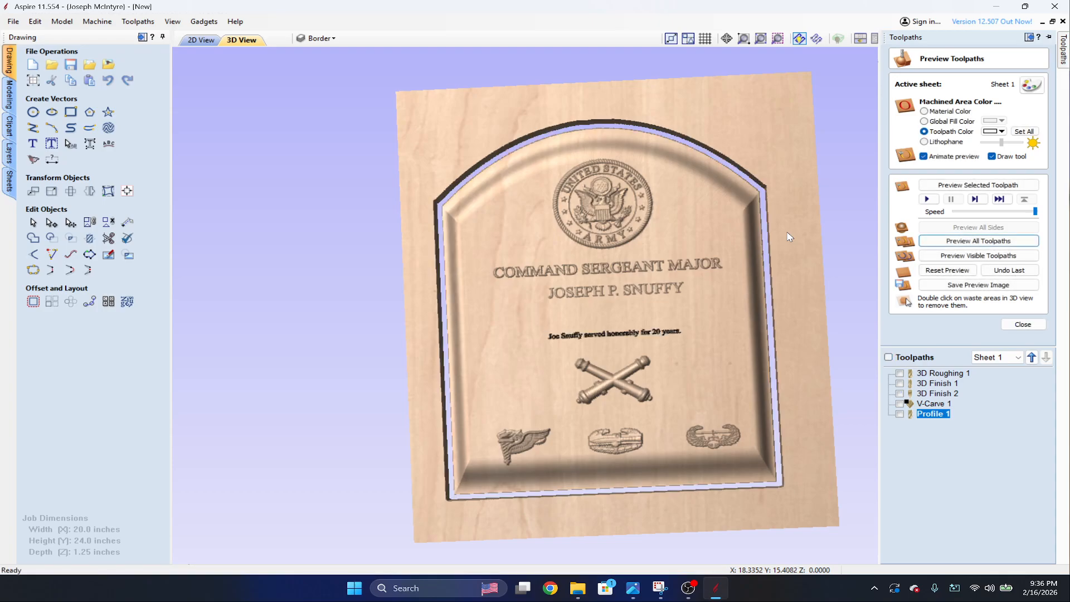
pyautogui.scroll(2, 788, 236)
pyautogui.doubleClick(803, 165)
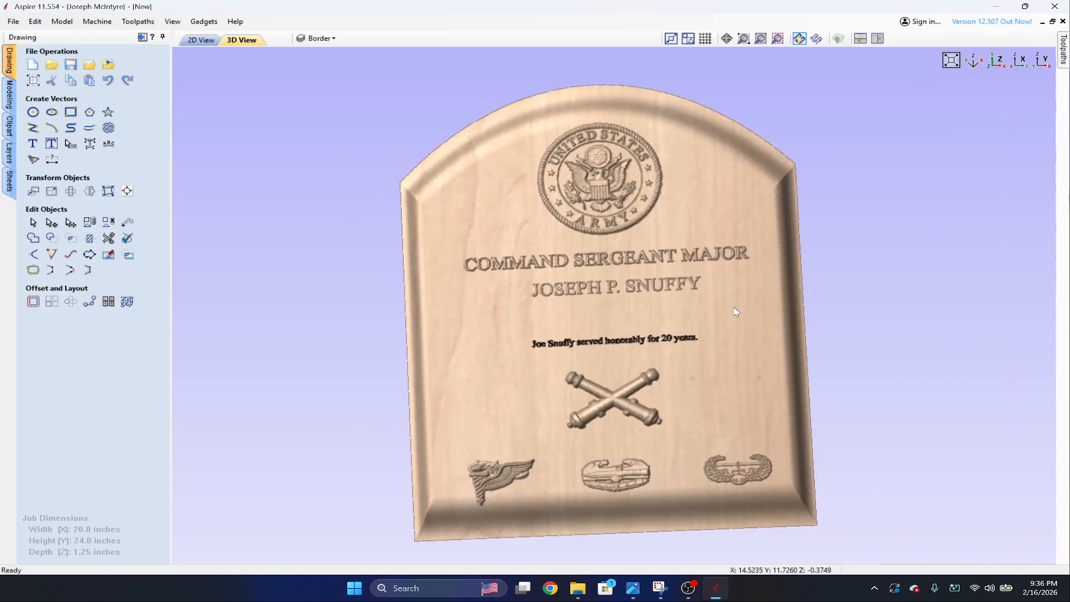
pyautogui.scroll(-2, 736, 312)
pyautogui.scroll(1, 701, 311)
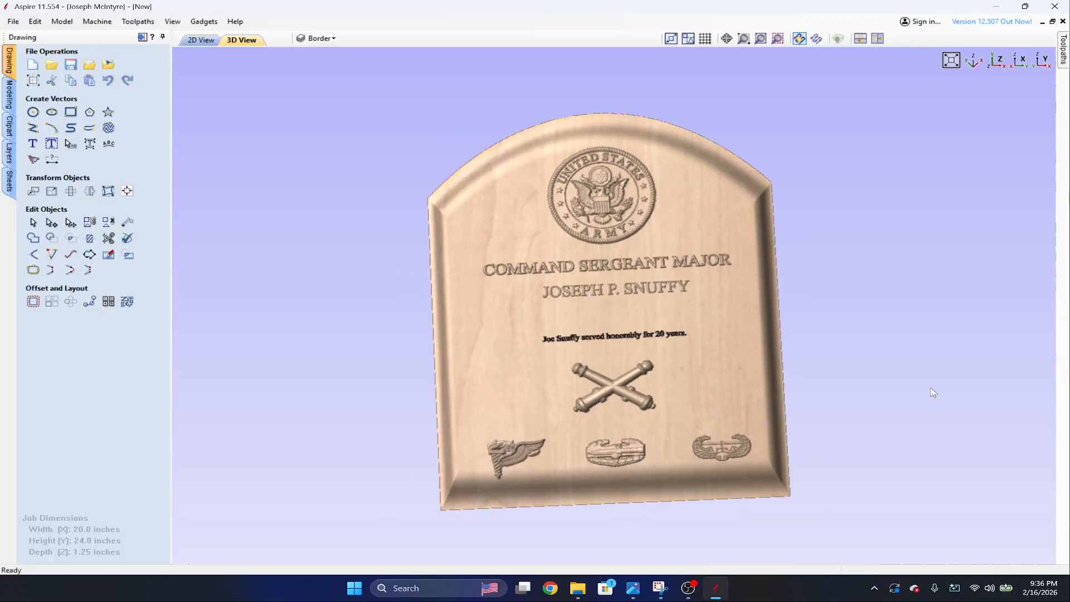
pyautogui.moveTo(925, 390); pyautogui.dragTo(801, 318)
pyautogui.moveTo(557, 148); pyautogui.dragTo(630, 146)
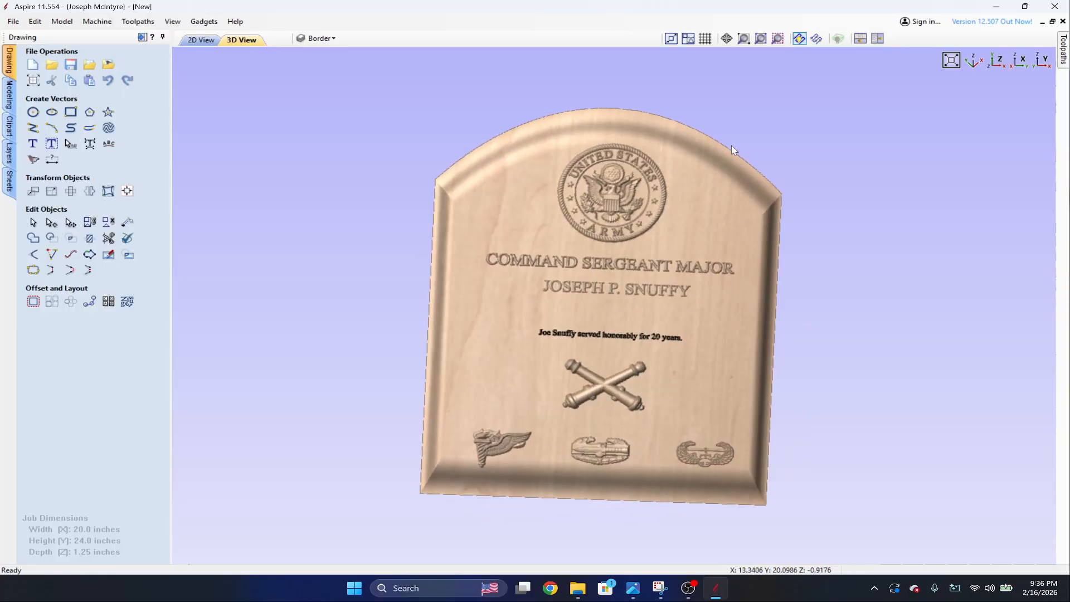
pyautogui.moveTo(1064, 55)
pyautogui.click(961, 285)
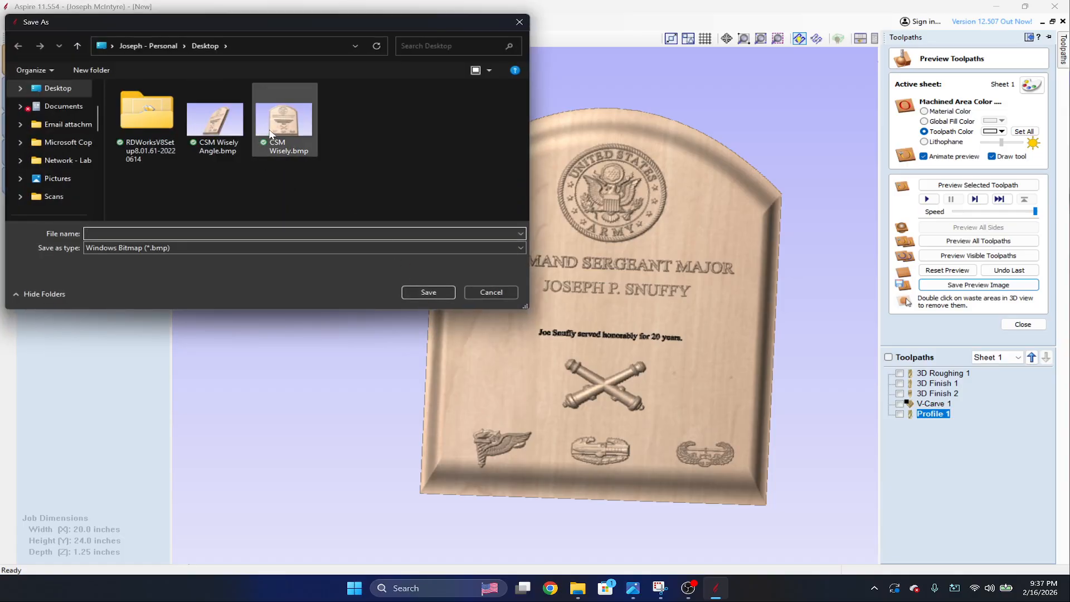
pyautogui.click(502, 293)
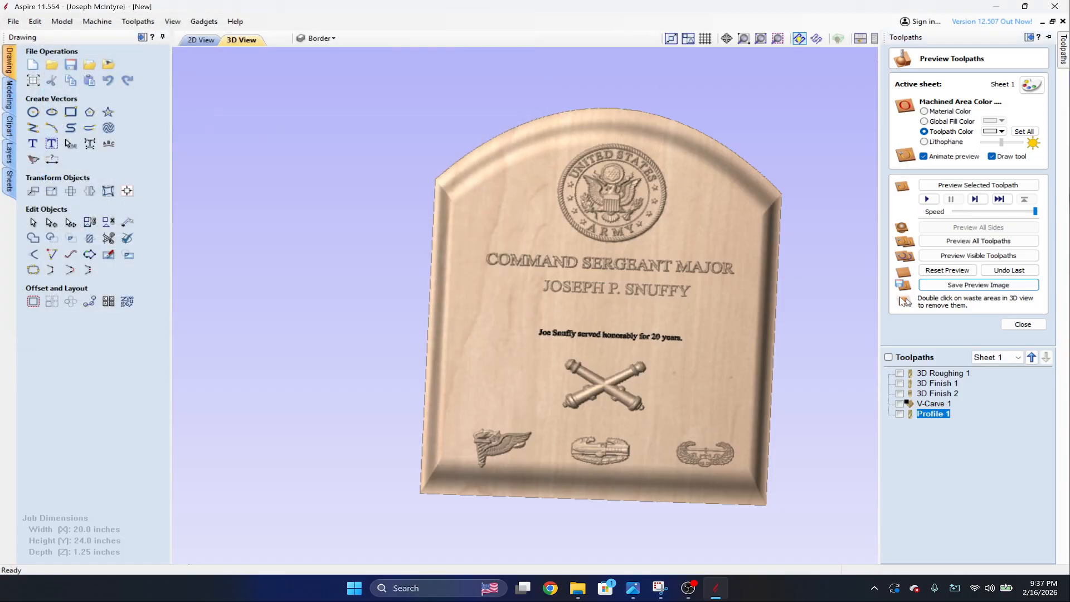
# Set the preview material appearance of the plaque to Wood061_2K-JPG_Color.
pyautogui.scroll(2, 788, 360)
pyautogui.moveTo(750, 435); pyautogui.dragTo(770, 419)
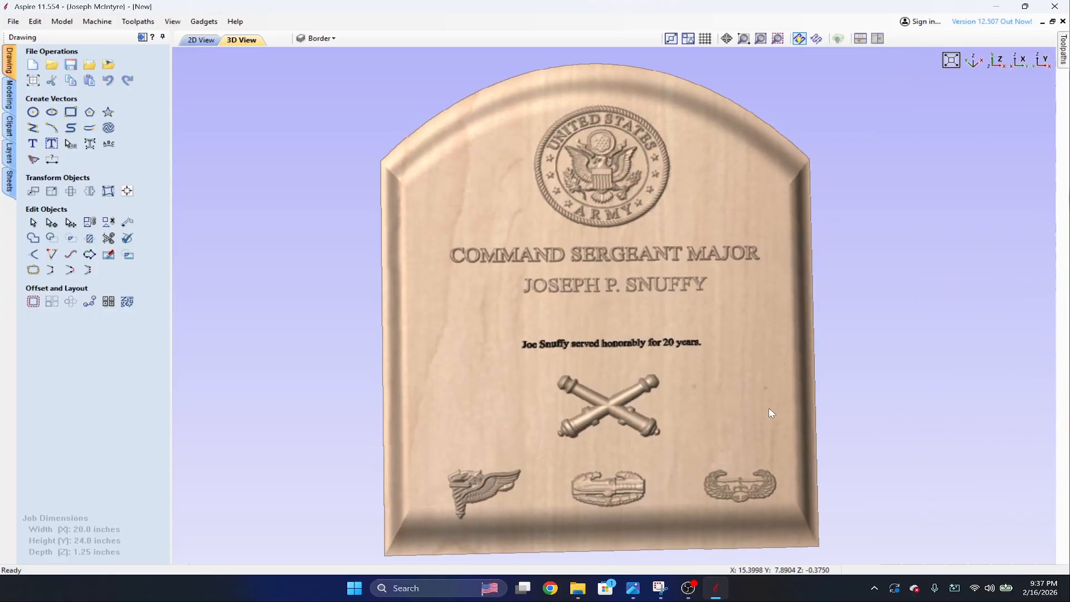
pyautogui.moveTo(769, 411); pyautogui.dragTo(781, 385)
pyautogui.moveTo(640, 346); pyautogui.dragTo(557, 195)
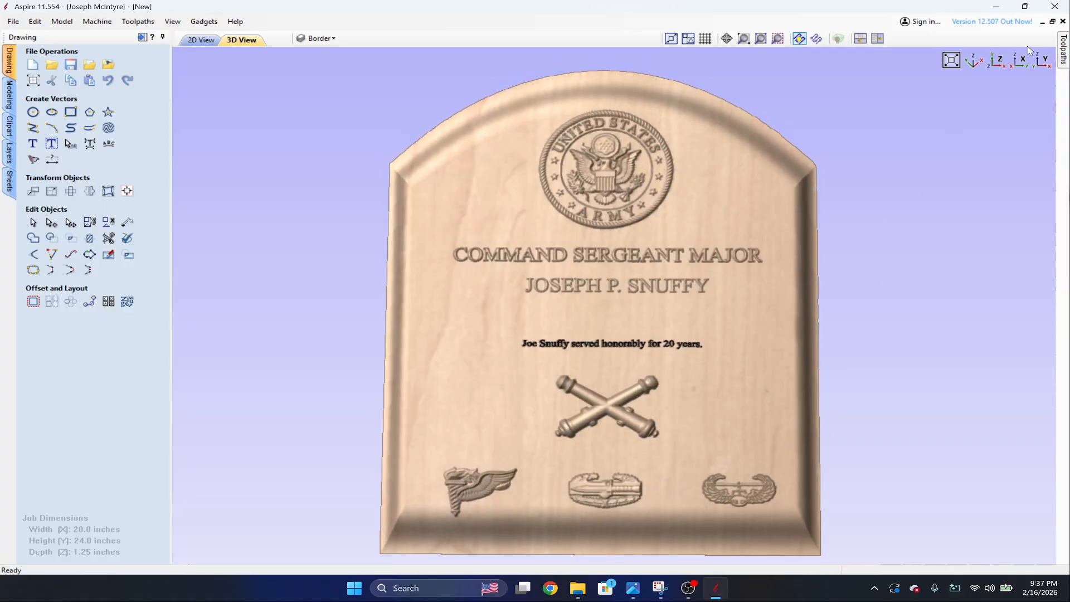
pyautogui.click(1061, 49)
pyautogui.click(1034, 84)
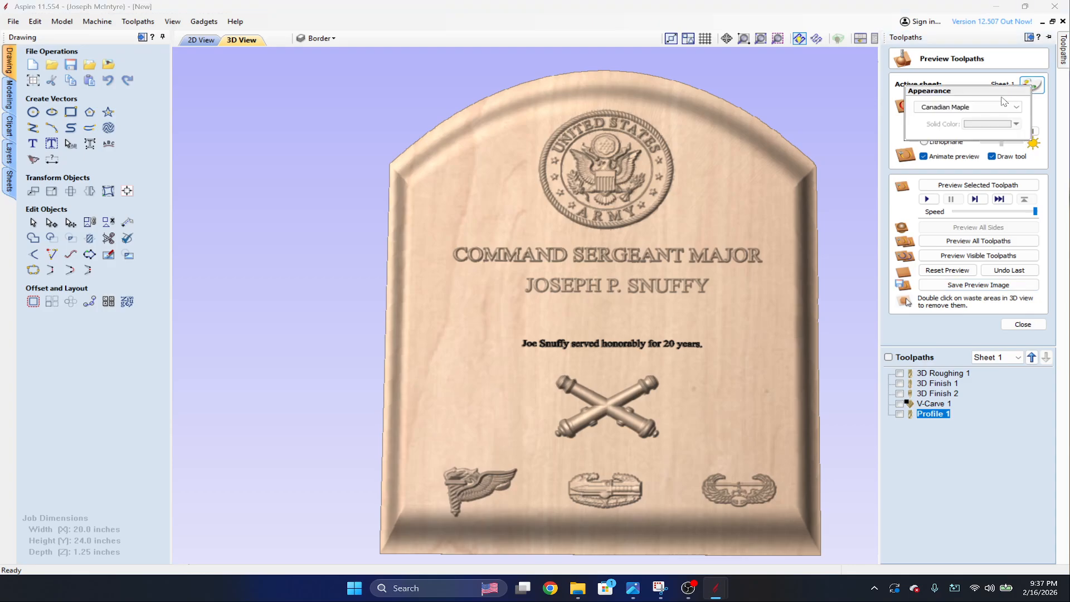
pyautogui.click(997, 107)
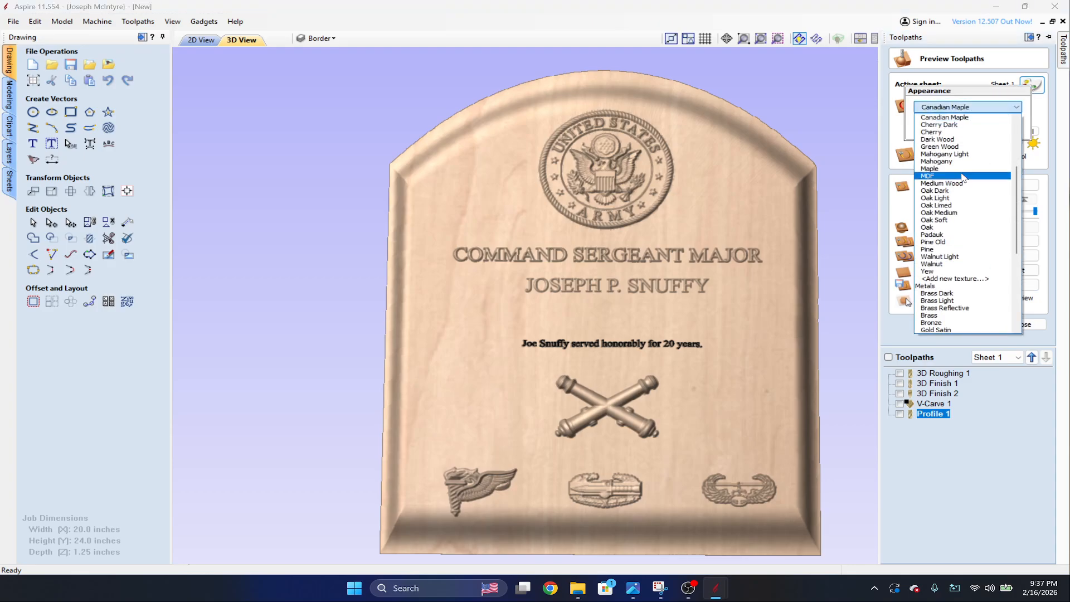
pyautogui.scroll(5, 967, 156)
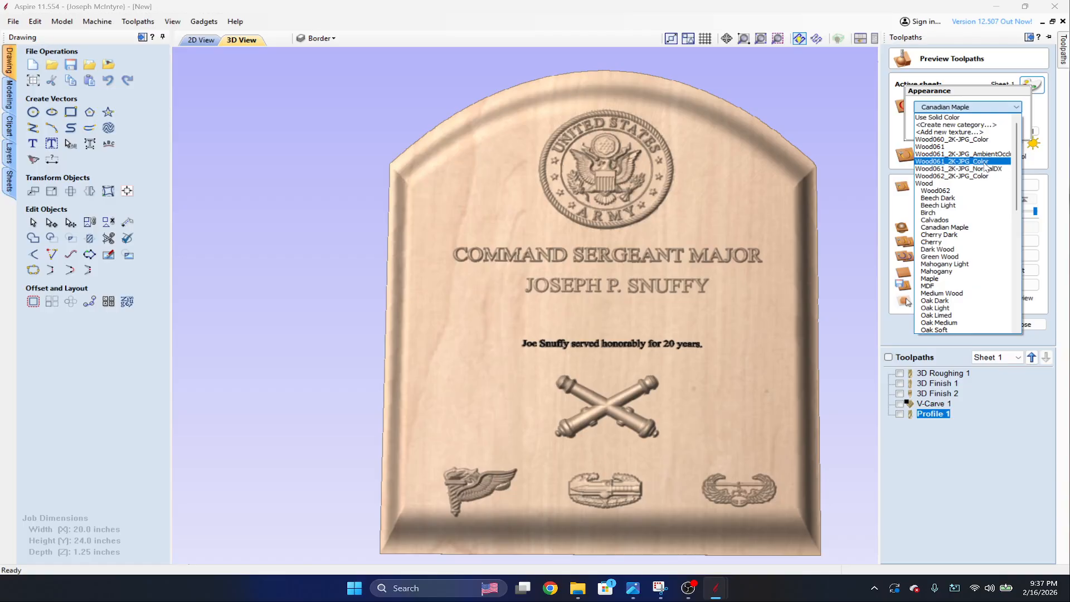
pyautogui.click(985, 161)
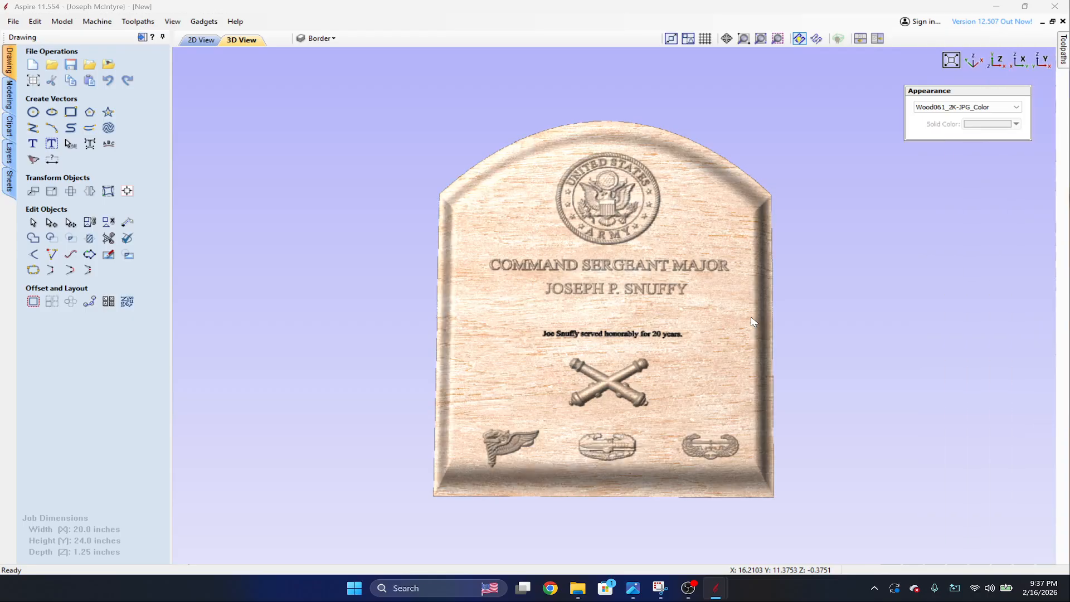
# Examine the wood-textured plaque, its bevelled border and raised details from several tilted angles.
pyautogui.moveTo(760, 300); pyautogui.dragTo(901, 268)
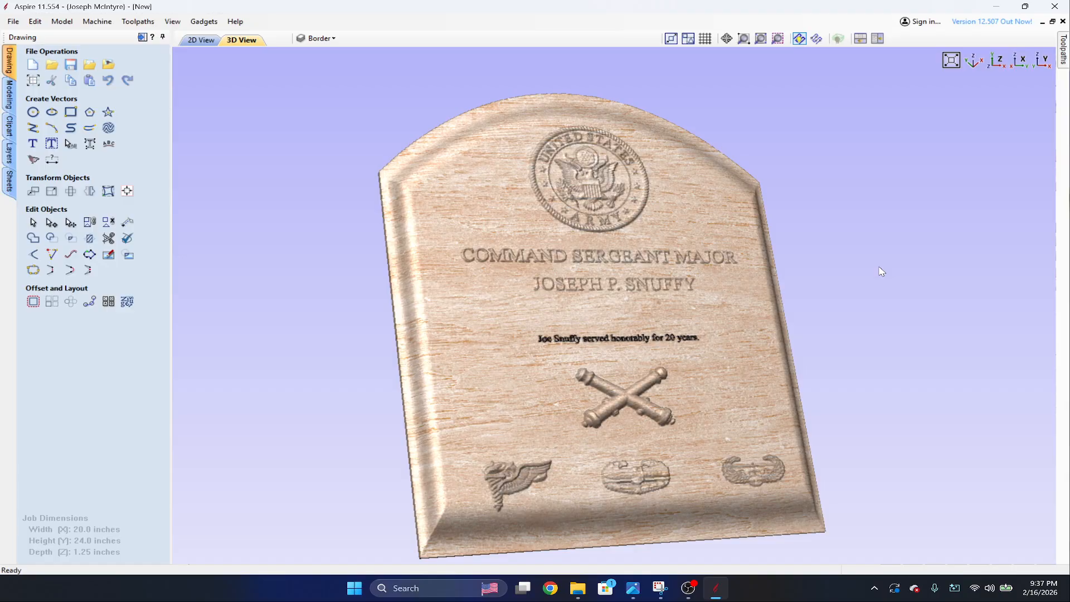
pyautogui.moveTo(769, 267)
pyautogui.mouseDown()
pyautogui.moveTo(635, 267)
pyautogui.moveTo(759, 266)
pyautogui.mouseUp()
pyautogui.moveTo(700, 355); pyautogui.dragTo(500, 372)
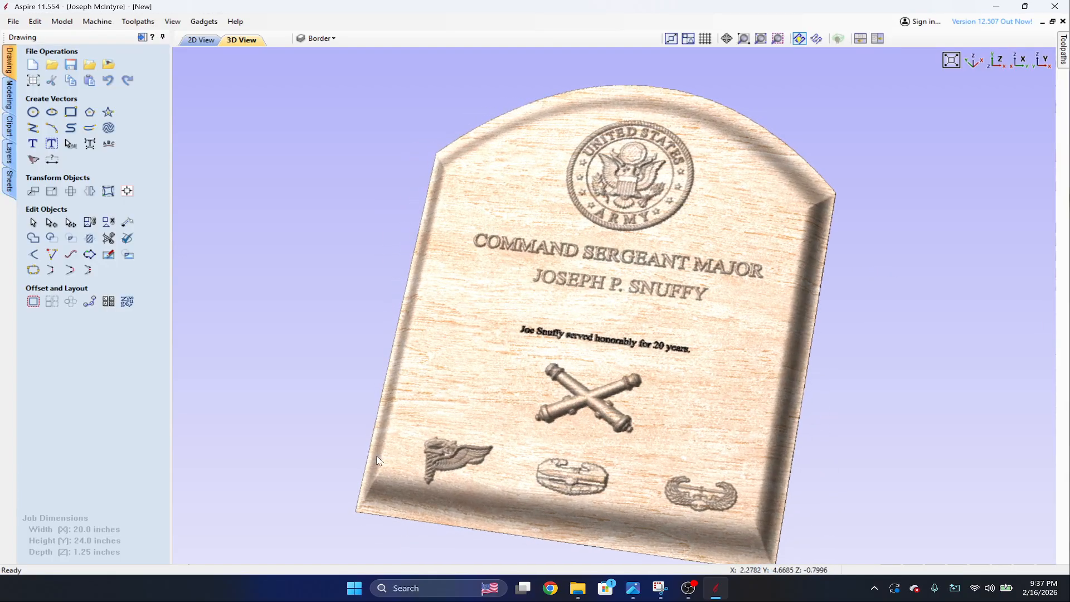
pyautogui.moveTo(524, 427); pyautogui.dragTo(580, 378)
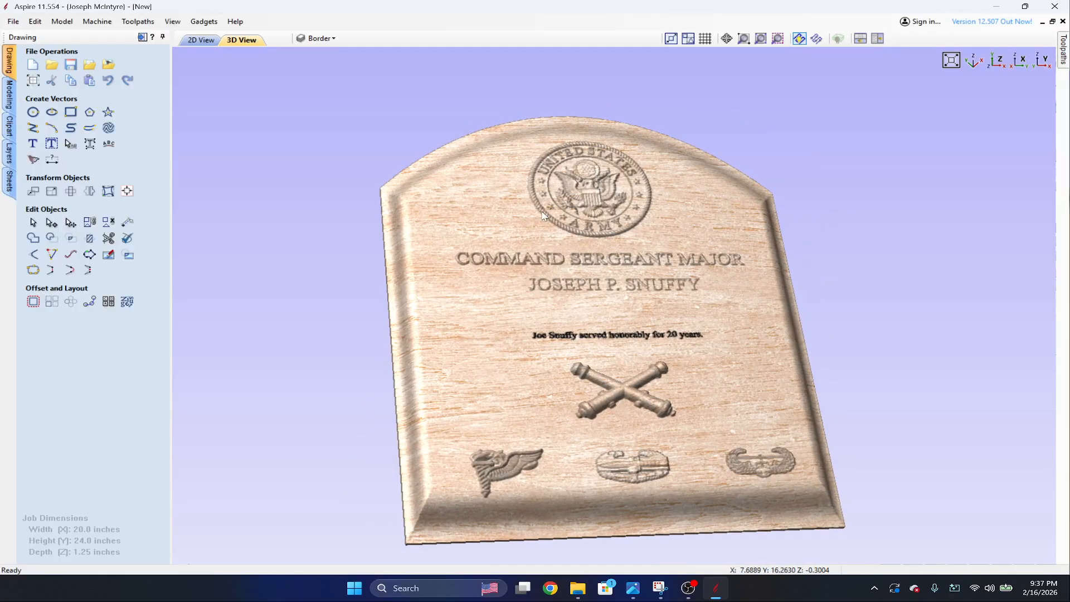
pyautogui.moveTo(552, 267); pyautogui.dragTo(501, 267)
pyautogui.moveTo(751, 262); pyautogui.dragTo(888, 296)
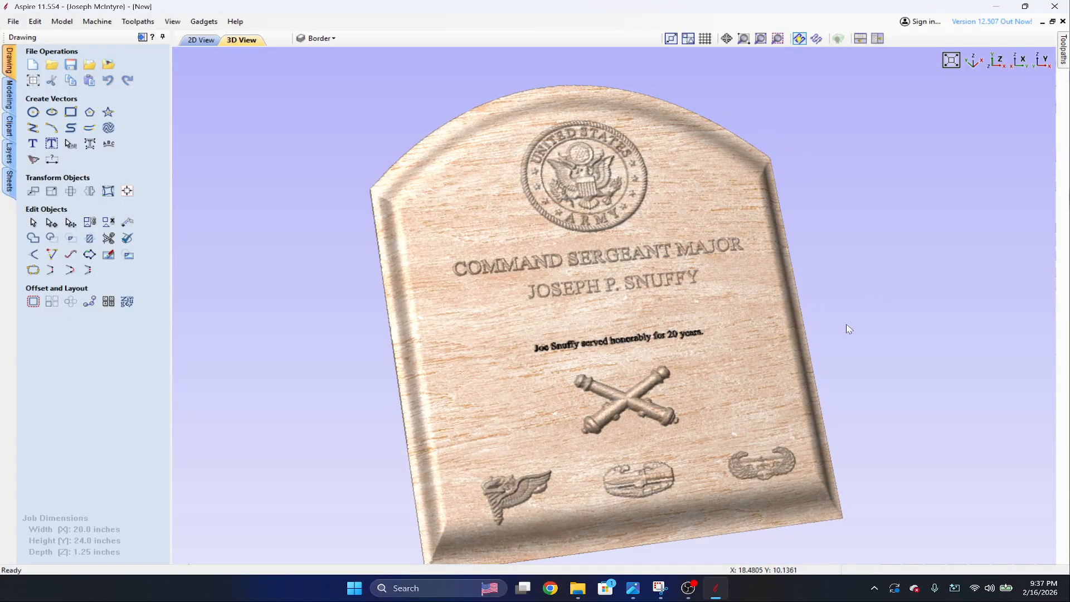
pyautogui.moveTo(797, 393); pyautogui.dragTo(607, 364)
pyautogui.moveTo(899, 335); pyautogui.dragTo(580, 246)
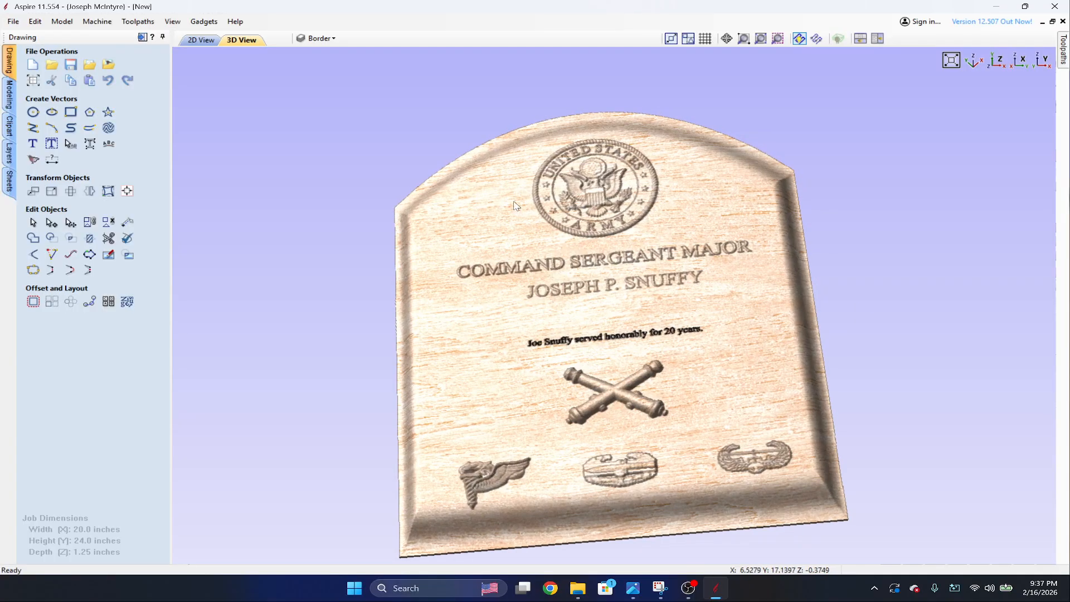
pyautogui.moveTo(513, 206); pyautogui.dragTo(627, 263)
# Set the preview material appearance of the plaque back to Canadian Maple.
pyautogui.click(1064, 56)
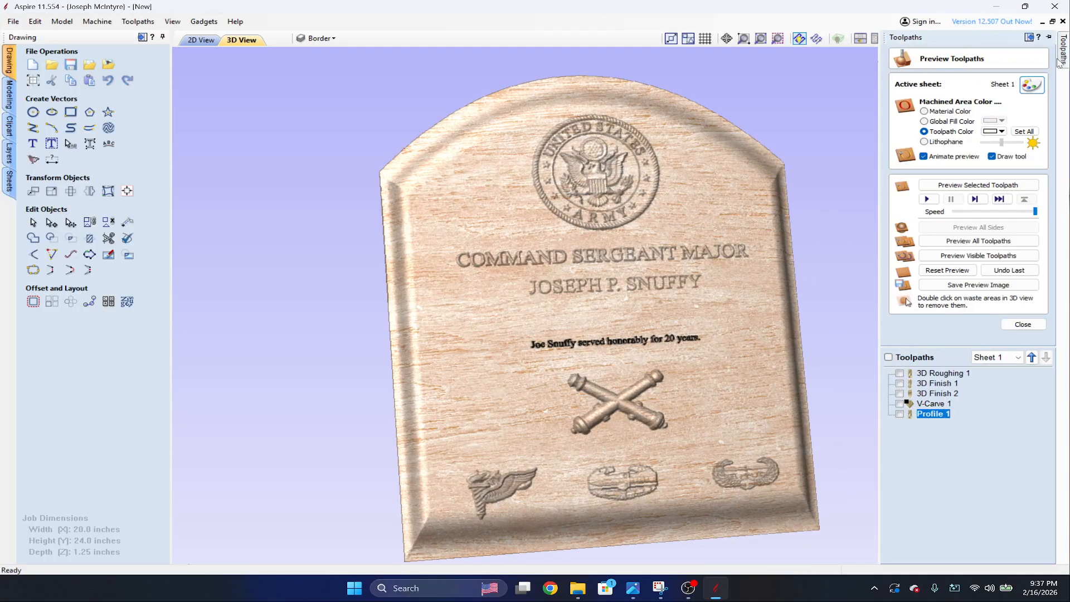
pyautogui.click(1032, 85)
pyautogui.click(1003, 106)
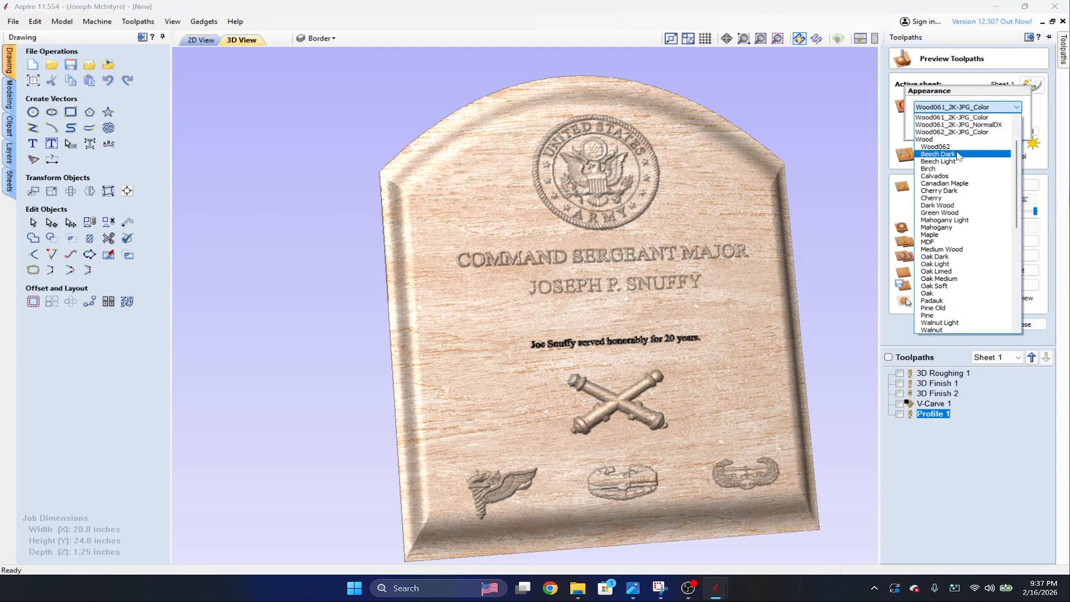
pyautogui.click(953, 190)
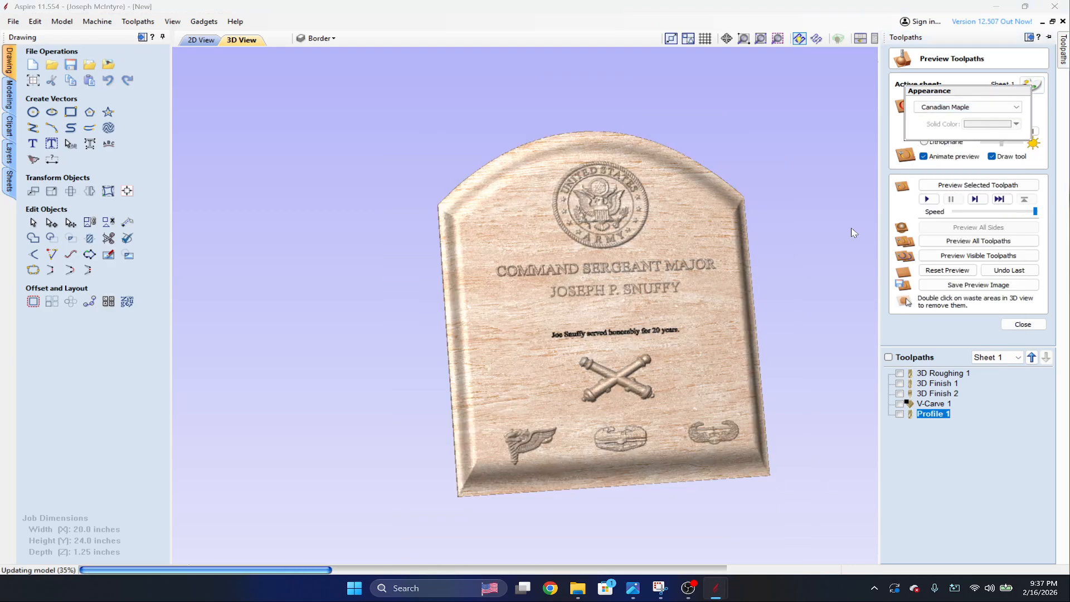
# Inspect the lettering, medallion, cannons and badges of the finished maple plaque up close and from several angles.
pyautogui.scroll(4, 778, 258)
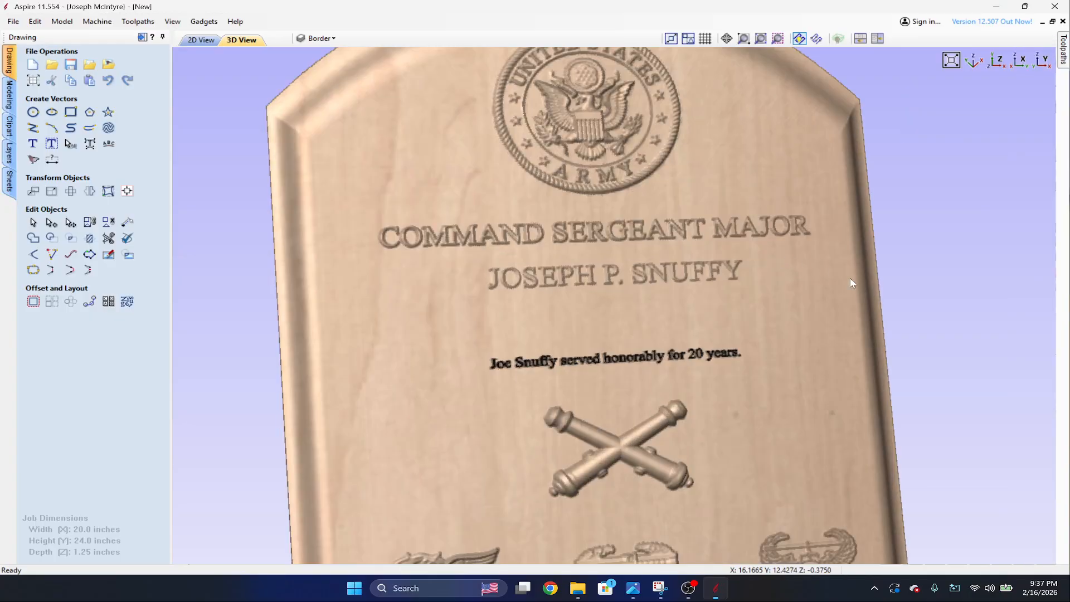
pyautogui.moveTo(852, 283); pyautogui.dragTo(809, 243)
pyautogui.scroll(-5, 809, 243)
pyautogui.scroll(4, 733, 269)
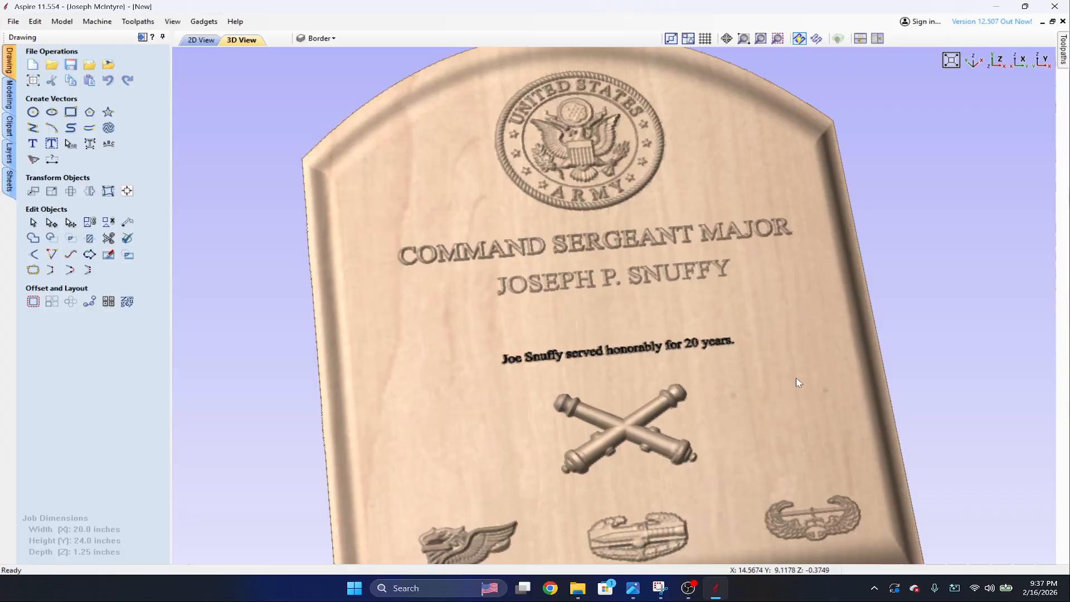
pyautogui.moveTo(821, 357); pyautogui.dragTo(434, 340)
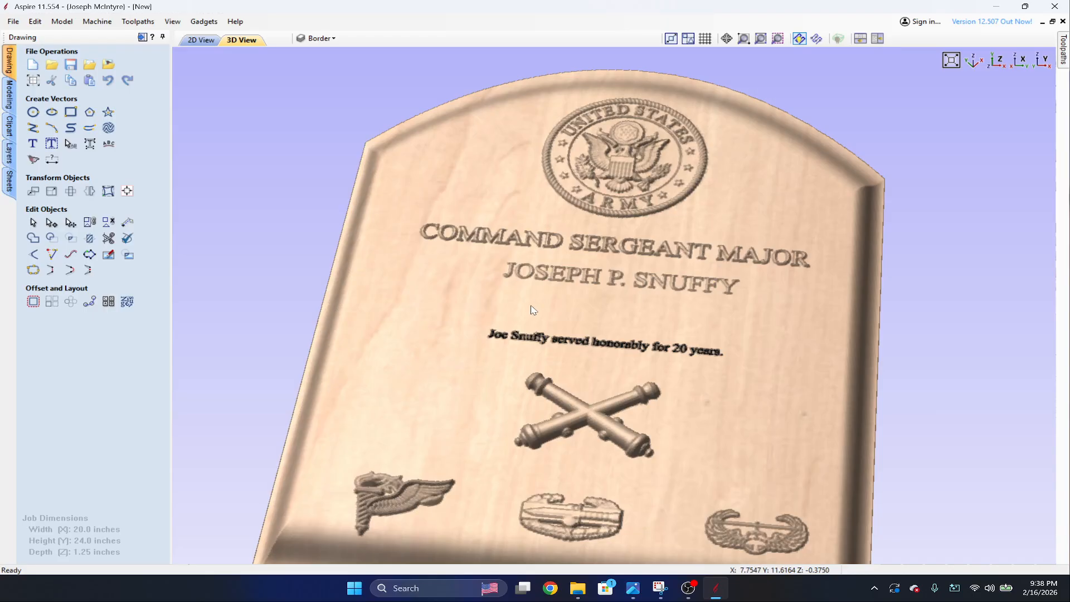
pyautogui.scroll(-5, 532, 311)
pyautogui.moveTo(677, 367); pyautogui.dragTo(690, 356)
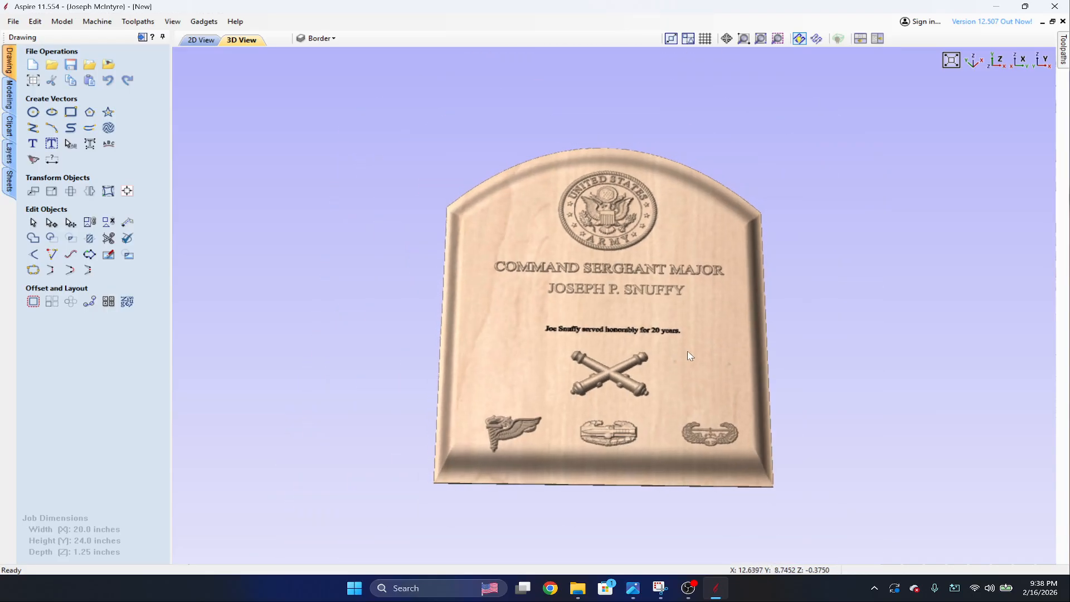
pyautogui.click(687, 590)
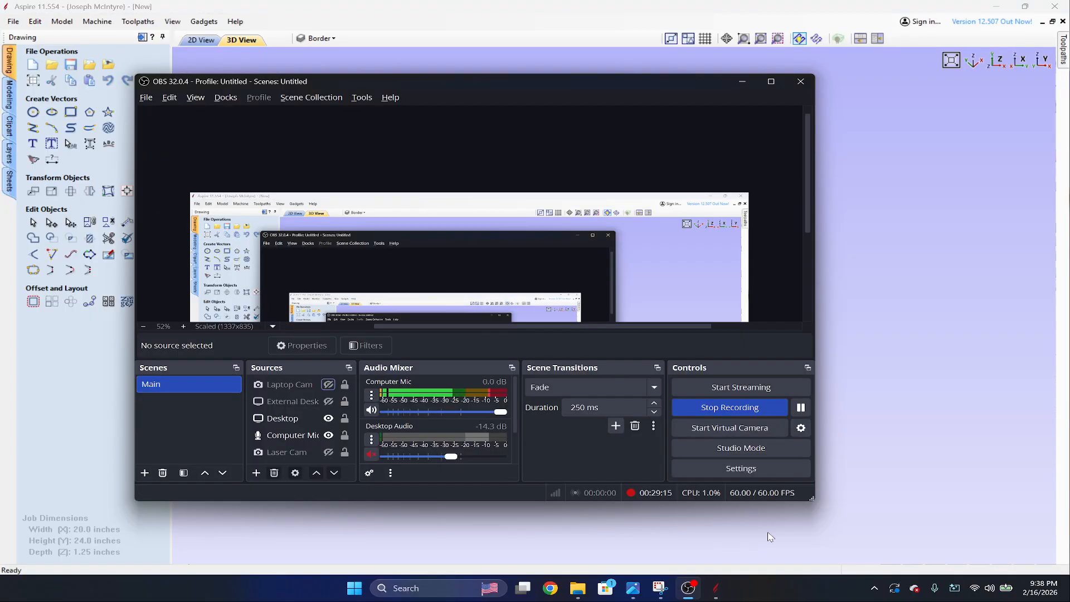